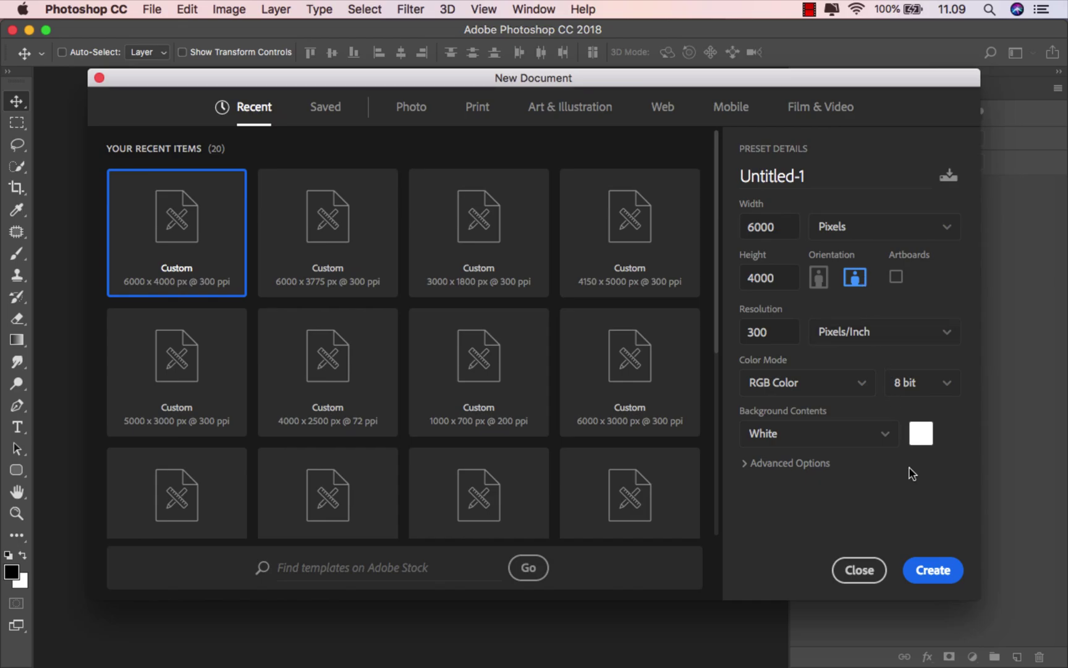
Create a 6000 x 4000 px, 300 ppi RGB document with a white background and add a black (000000) Solid Color fill layer.
click(919, 567)
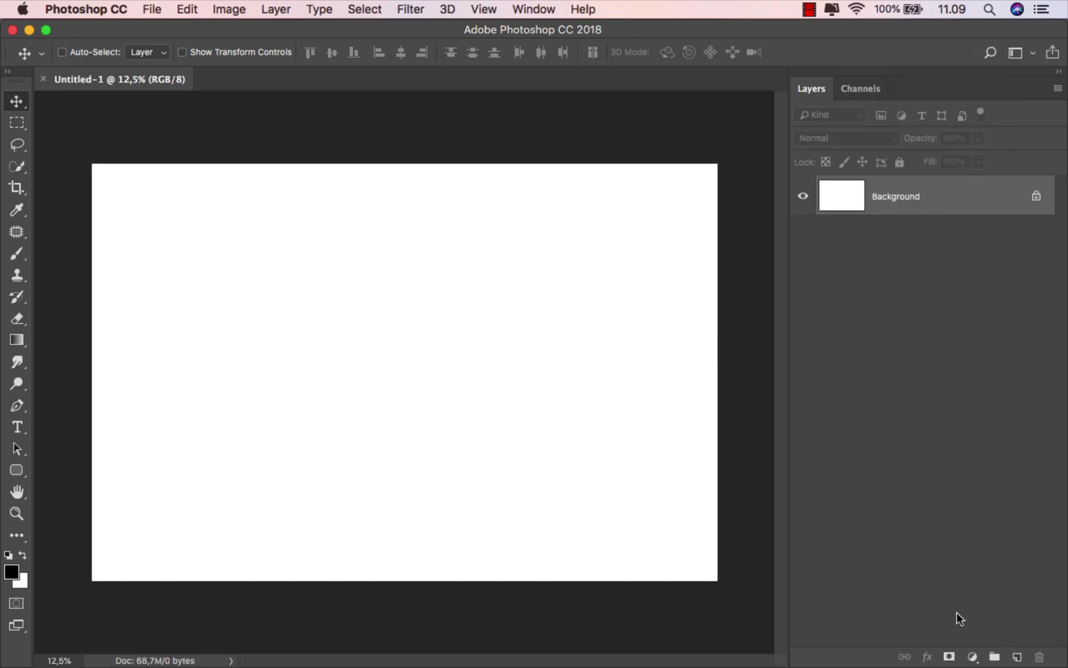
click(973, 657)
click(971, 339)
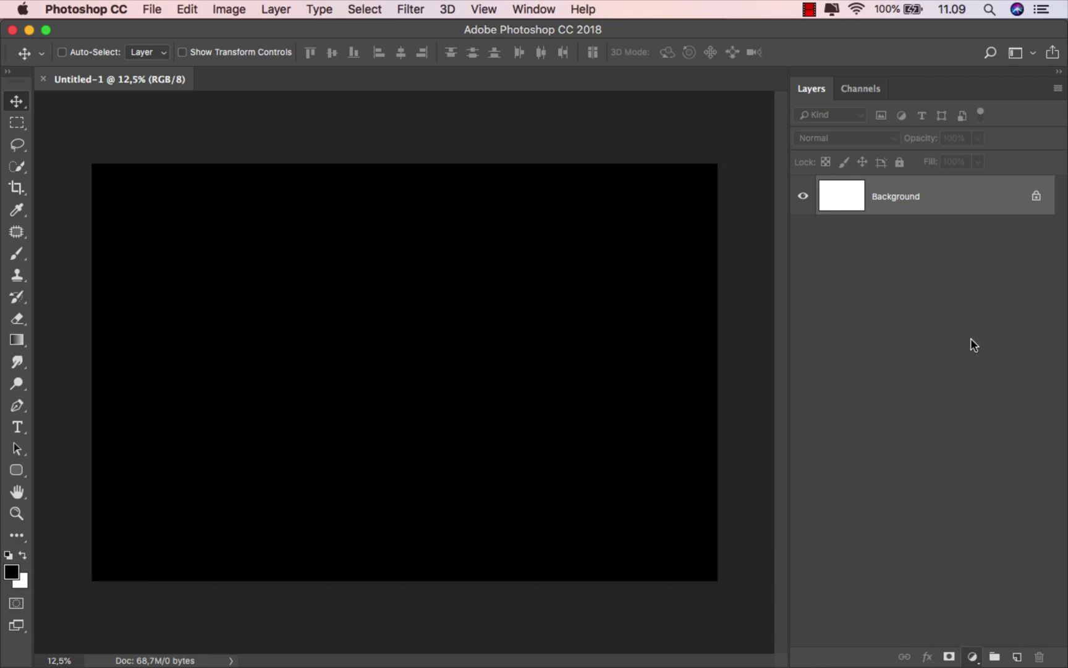
drag(626, 439, 601, 453)
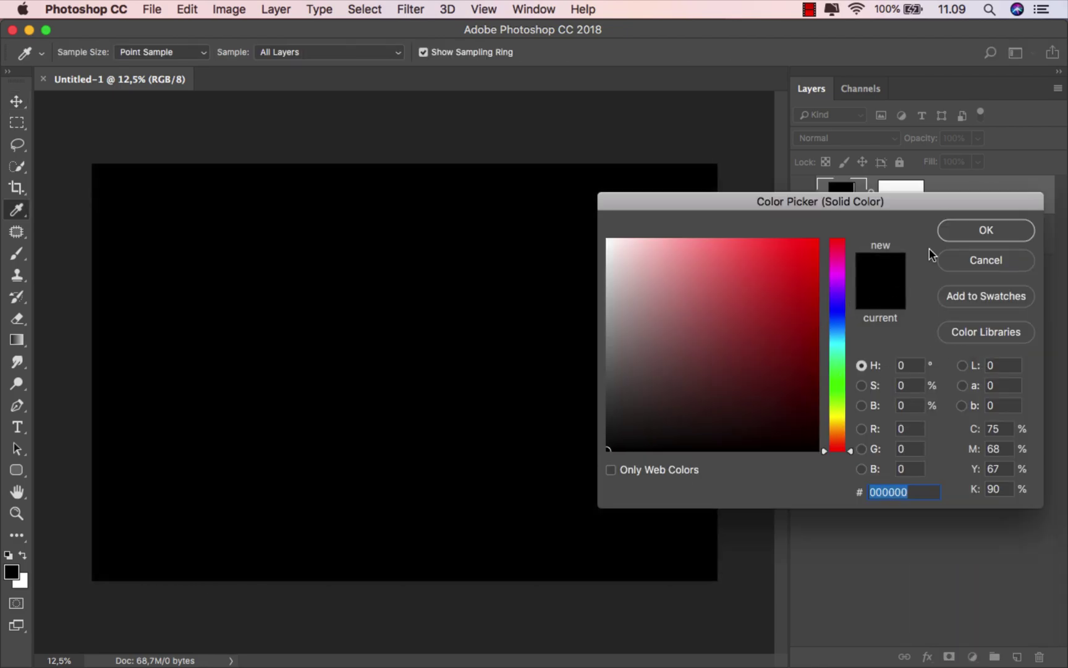
click(966, 232)
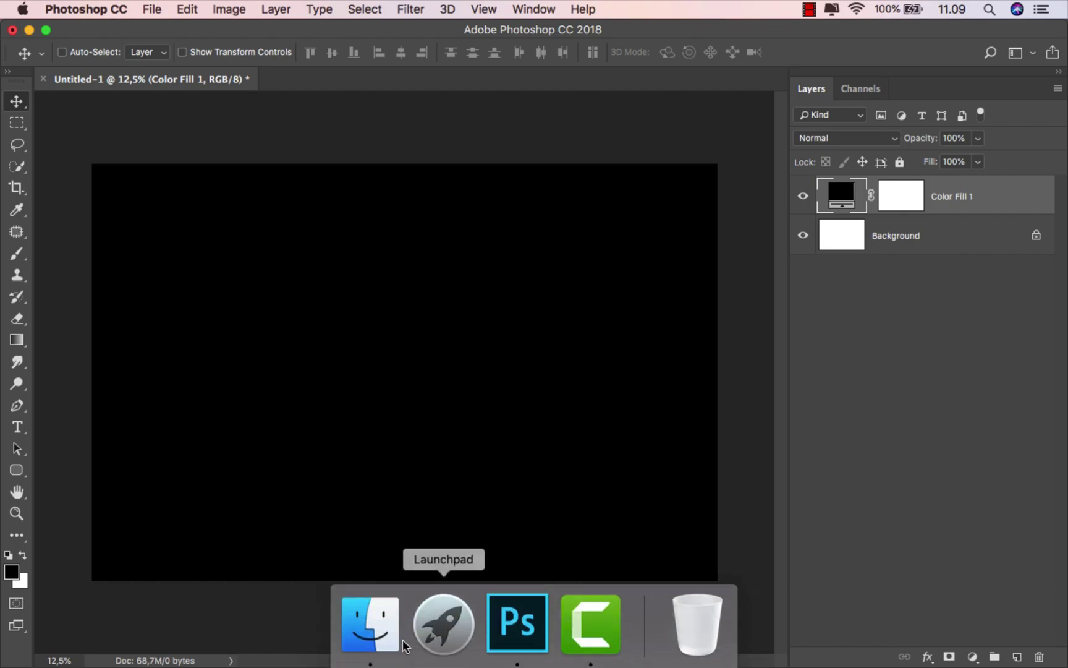
Place lava_plain_8_by_eliatra_stock_d4gma2x.jpg and stretch it to the canvas's full width and bottom edge, about 164% wide and 123% high.
click(379, 618)
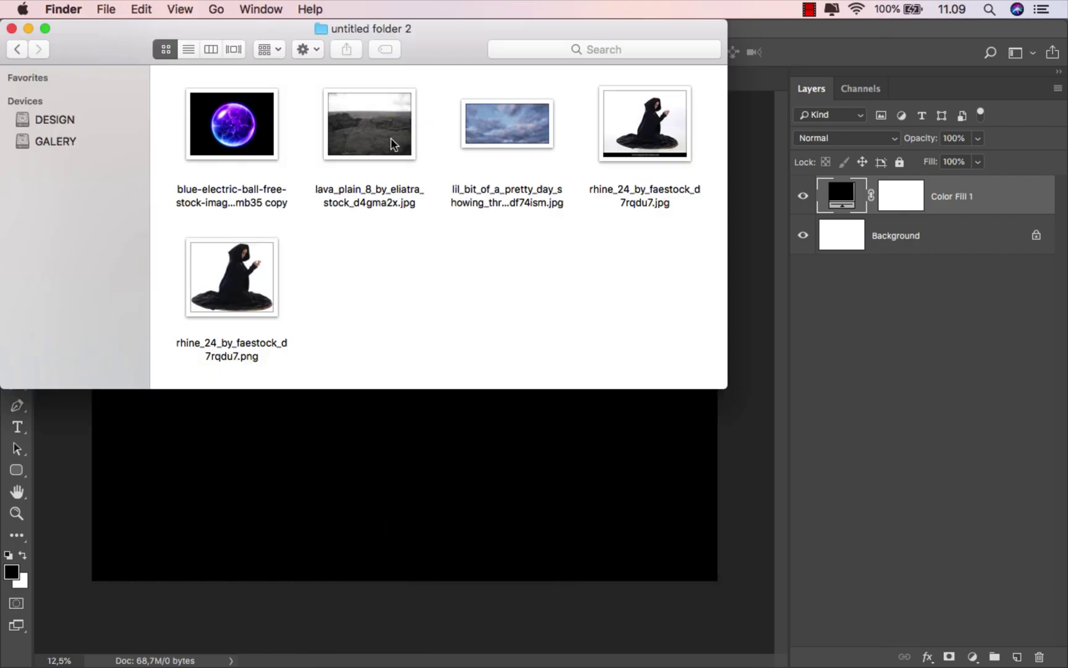
drag(391, 143, 435, 399)
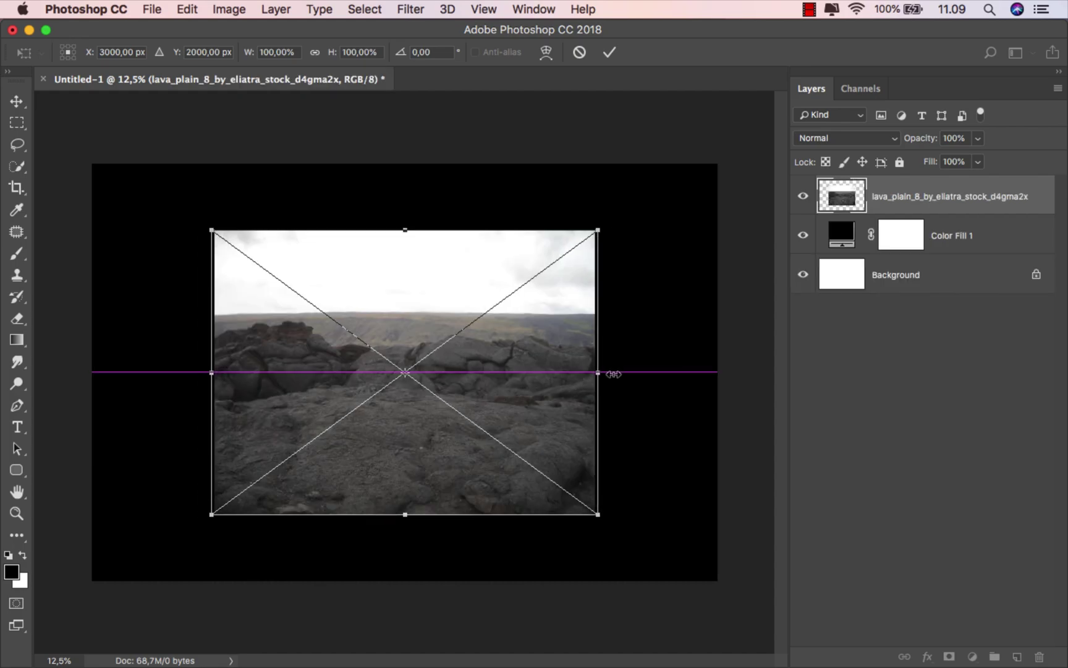
drag(613, 375, 716, 365)
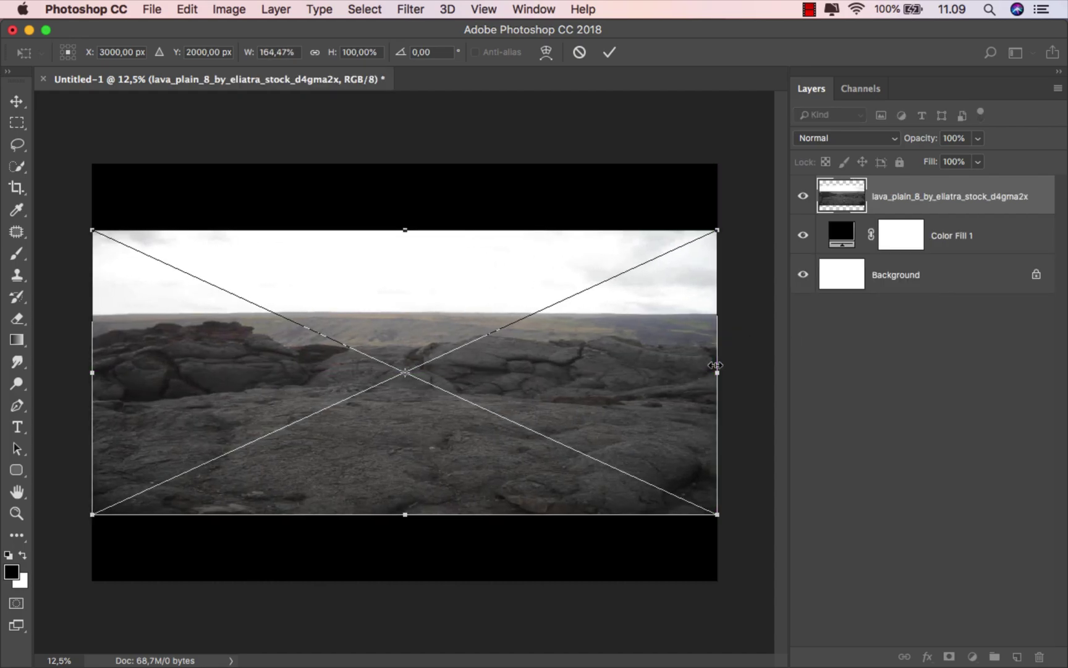
mouse_move(406, 238)
mouse_down()
mouse_move(405, 165)
mouse_move(410, 231)
mouse_up()
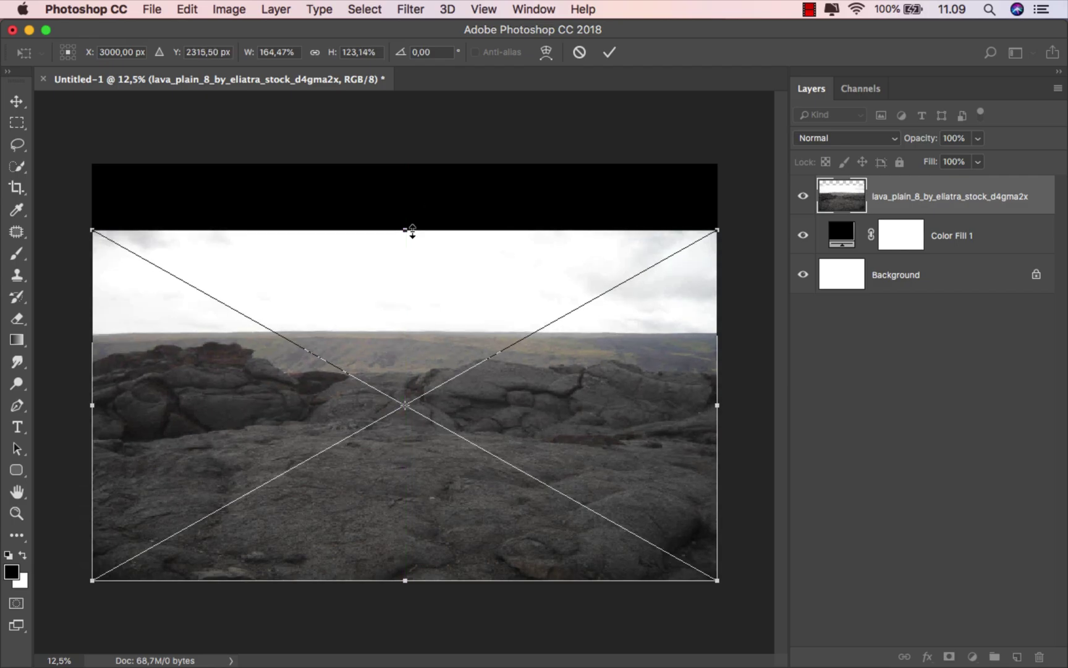
click(610, 53)
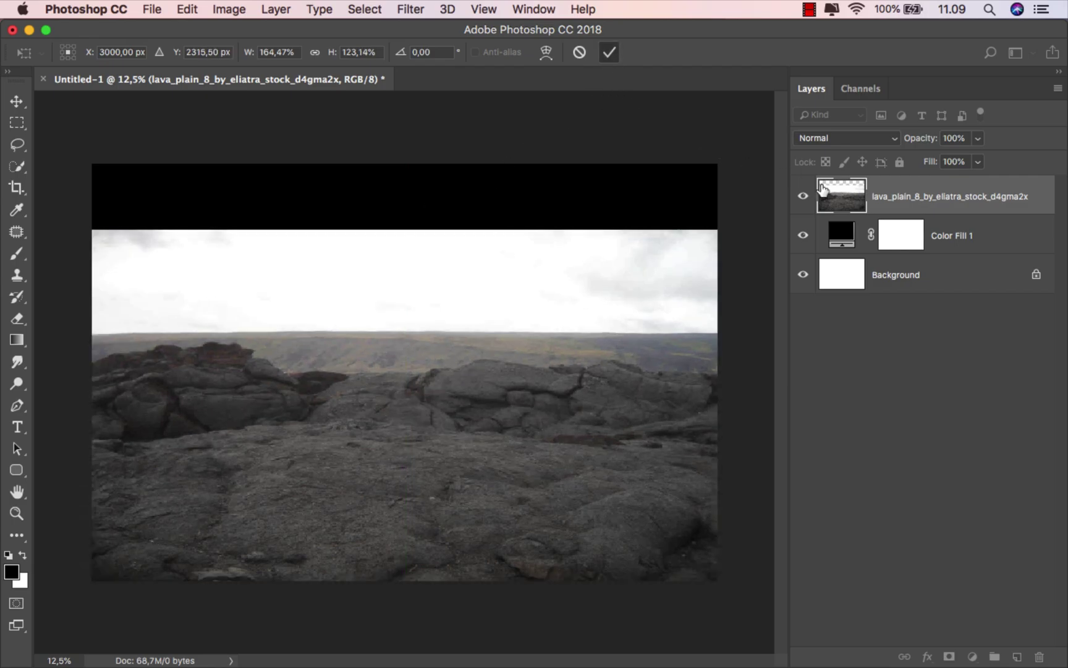
Mask the lava plain layer and fade out its sky and horizon with black-to-transparent linear gradients at 100% opacity.
click(949, 656)
drag(17, 340, 43, 338)
click(23, 554)
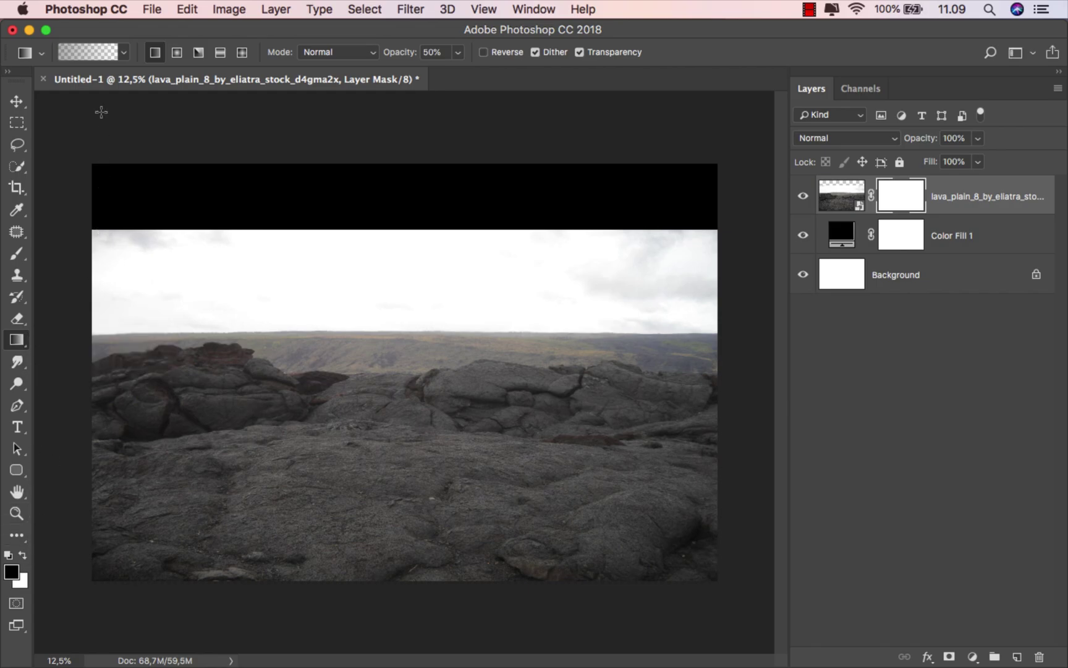
click(123, 53)
click(159, 55)
click(458, 52)
drag(507, 83, 508, 74)
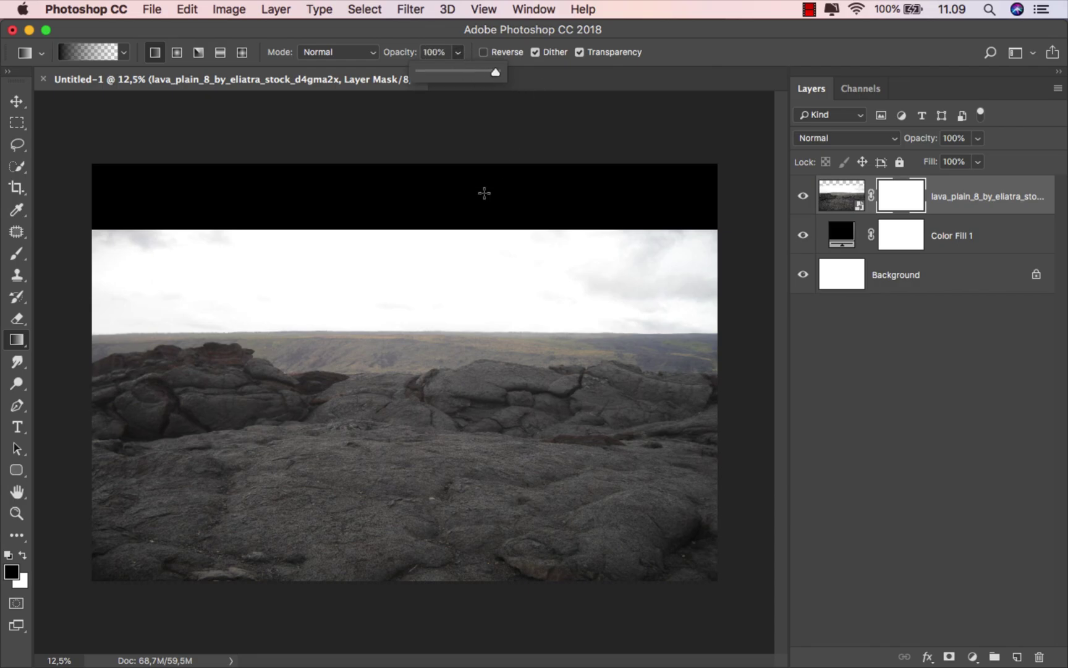
drag(402, 331, 401, 421)
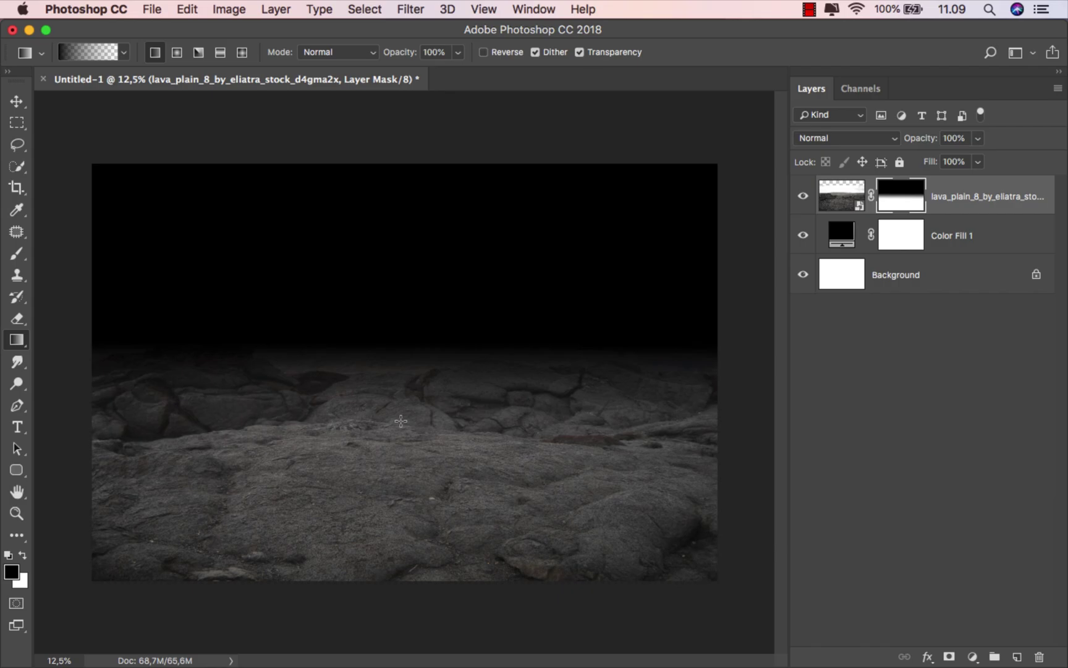
drag(397, 353, 398, 473)
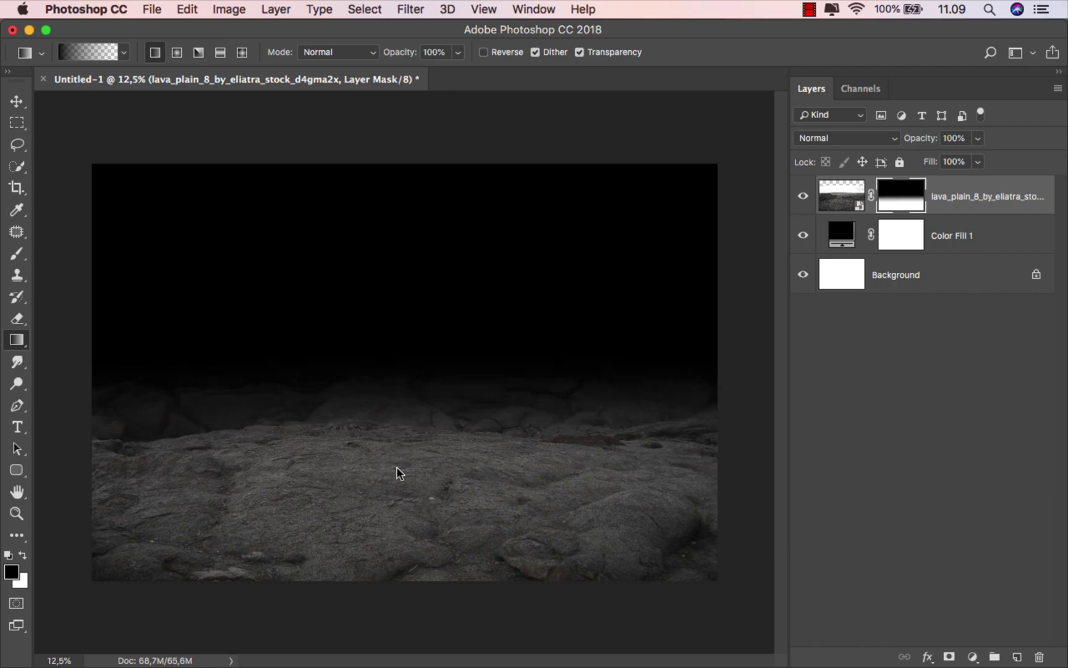
Soften the lava plain's masked horizon with several downward linear gradients at 40% opacity.
click(458, 52)
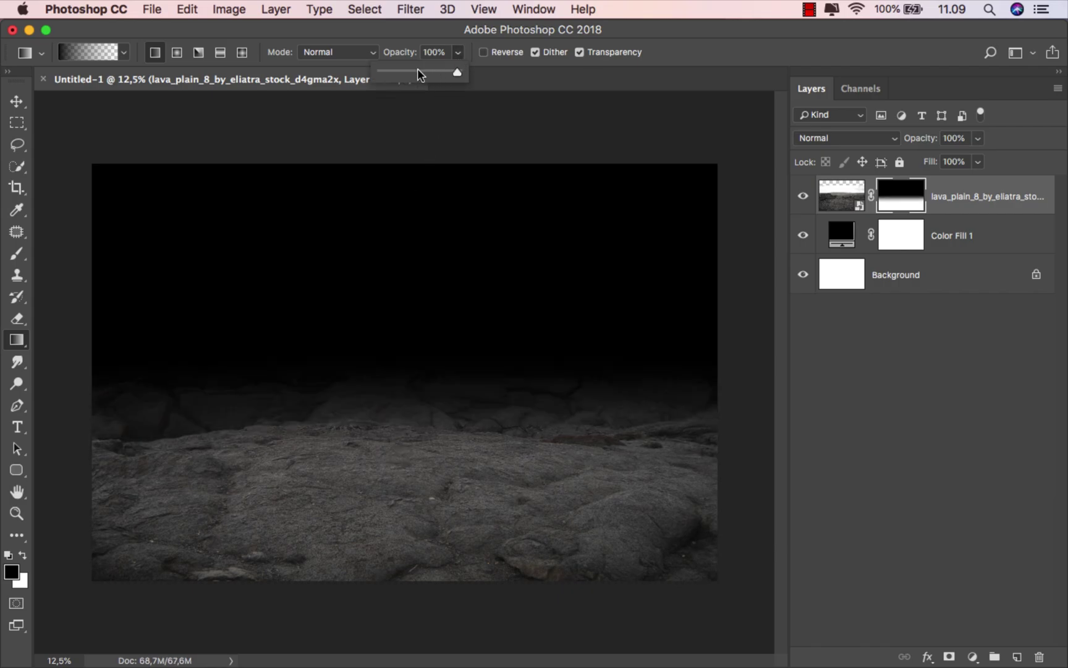
click(411, 72)
drag(539, 308, 504, 500)
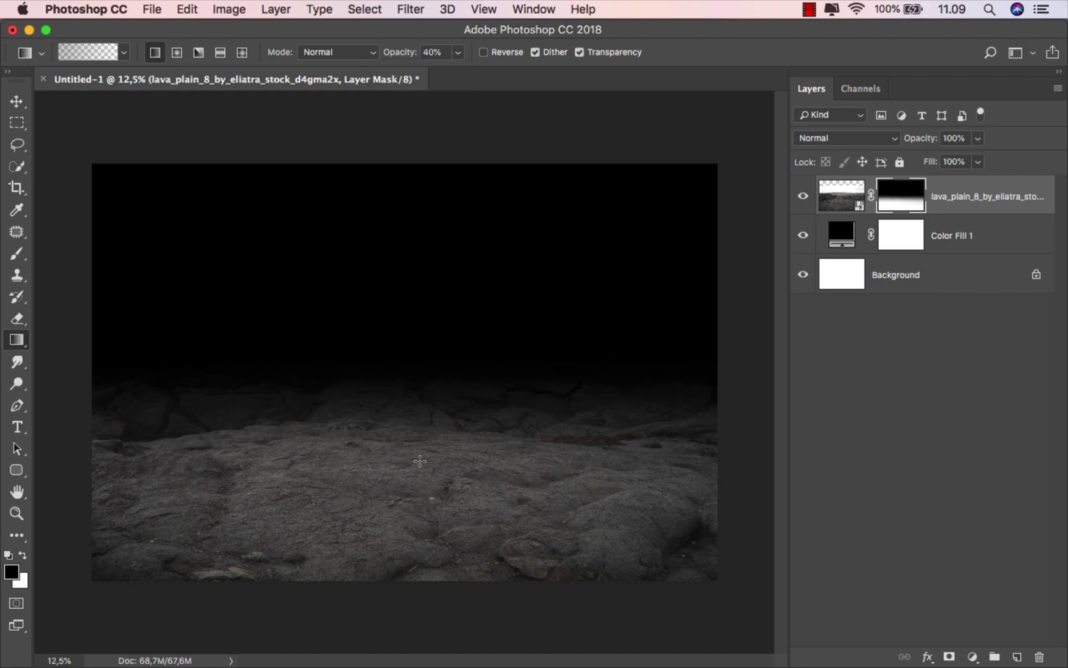
drag(240, 346, 270, 515)
drag(387, 319, 388, 510)
drag(541, 310, 517, 480)
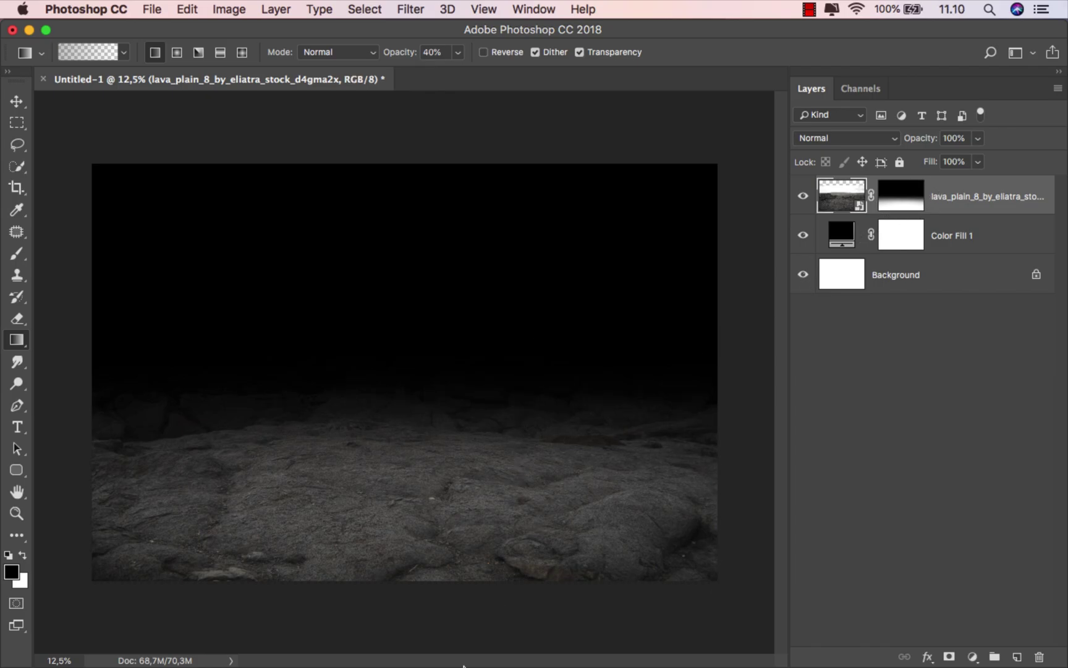
Place the lil_bit_of_a_pretty_day cloud image from the stock folder into the composition at its default size.
click(382, 614)
click(479, 325)
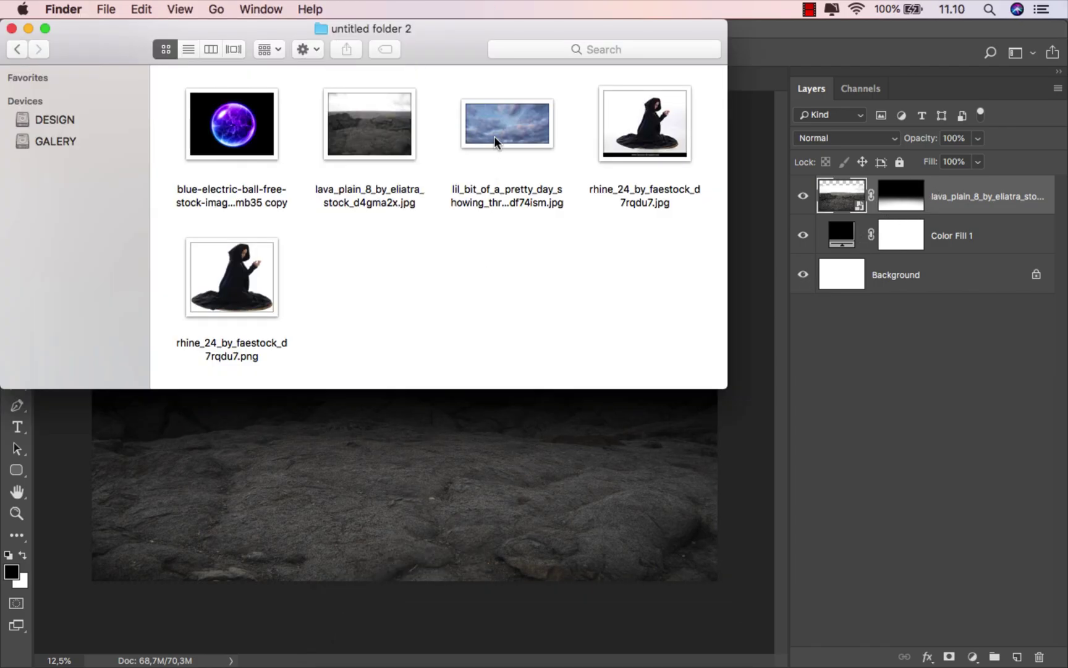
drag(494, 137, 456, 460)
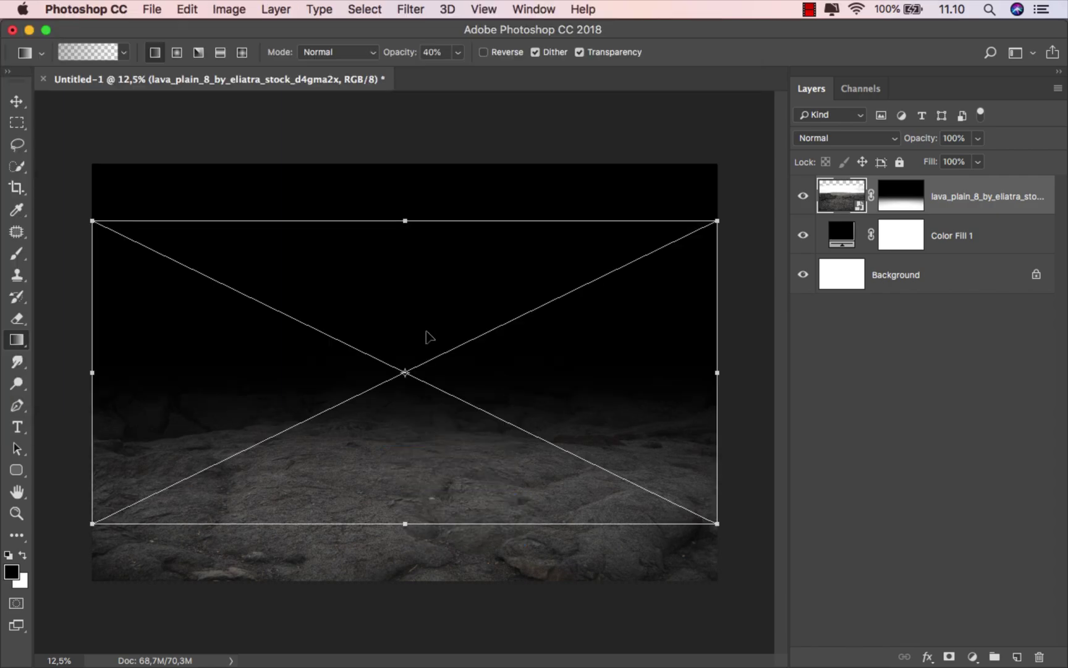
click(610, 52)
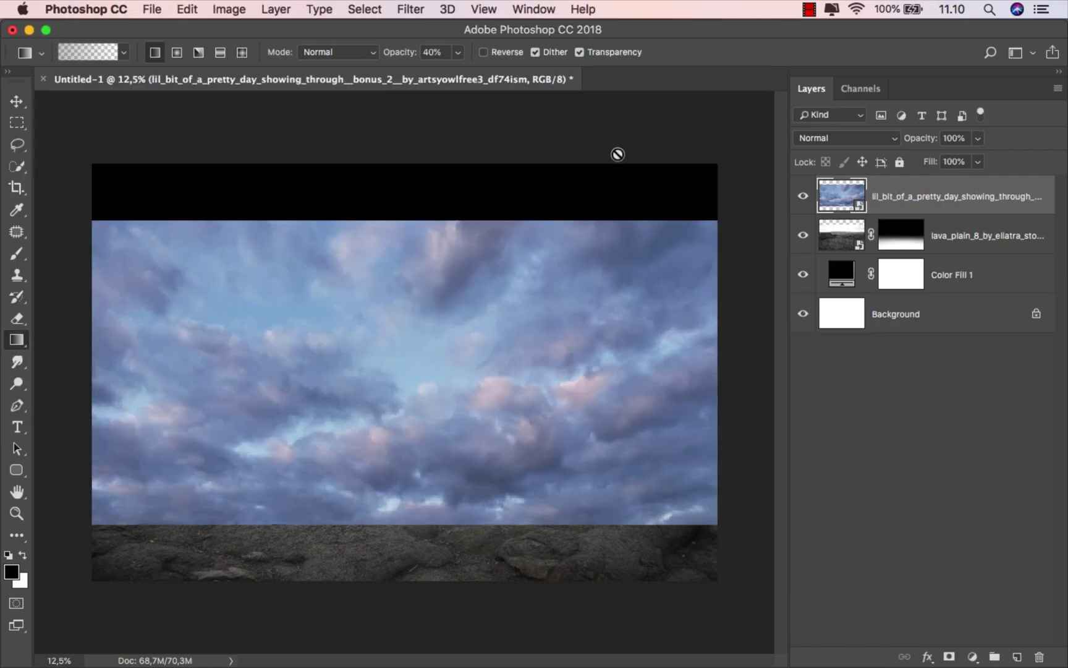
Put the cloud layer beneath the lava plain layer and move the clouds up to the canvas's upper edge.
drag(888, 208, 897, 246)
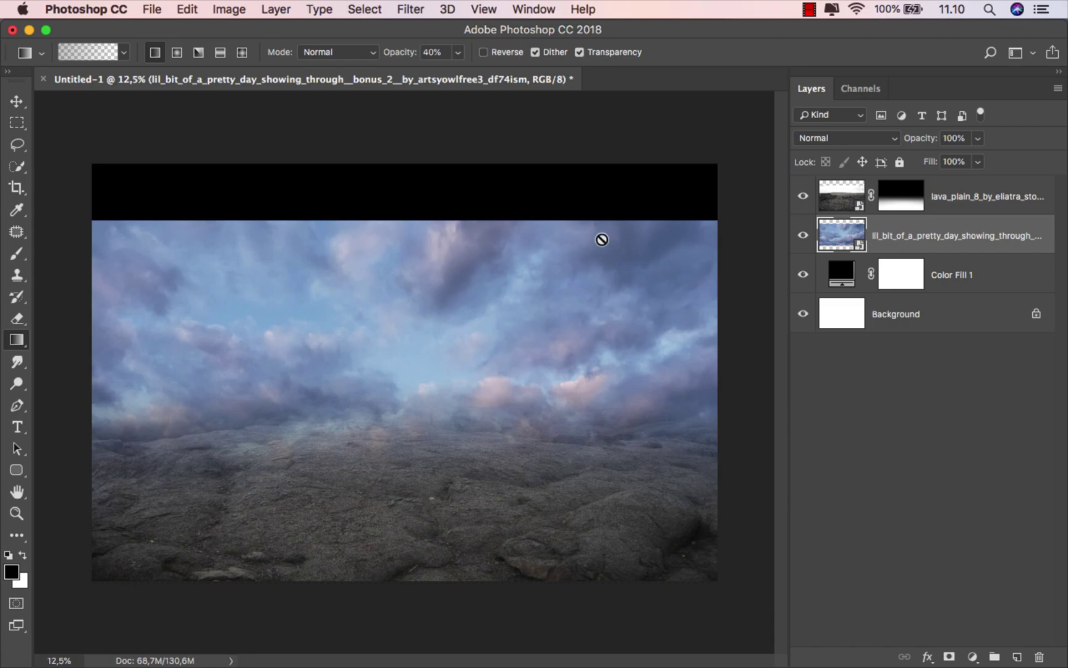
click(18, 102)
drag(347, 331, 347, 276)
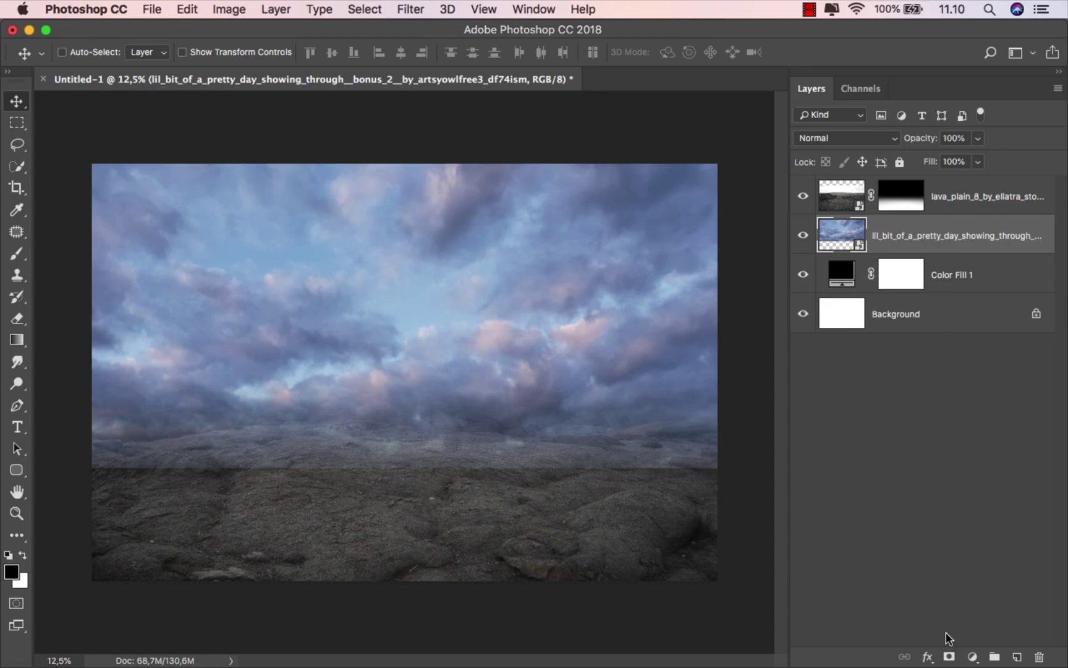
Mask the cloud layer and fade its lower part into the ground with upward black-to-transparent gradients at 100% opacity.
click(949, 657)
click(16, 339)
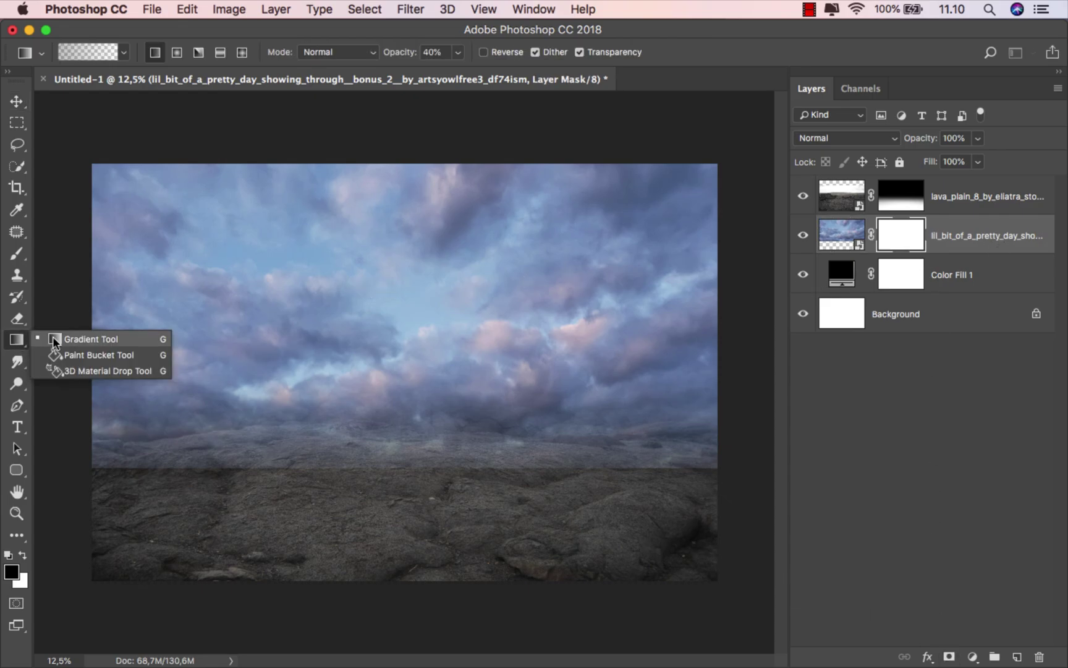
click(53, 336)
click(459, 53)
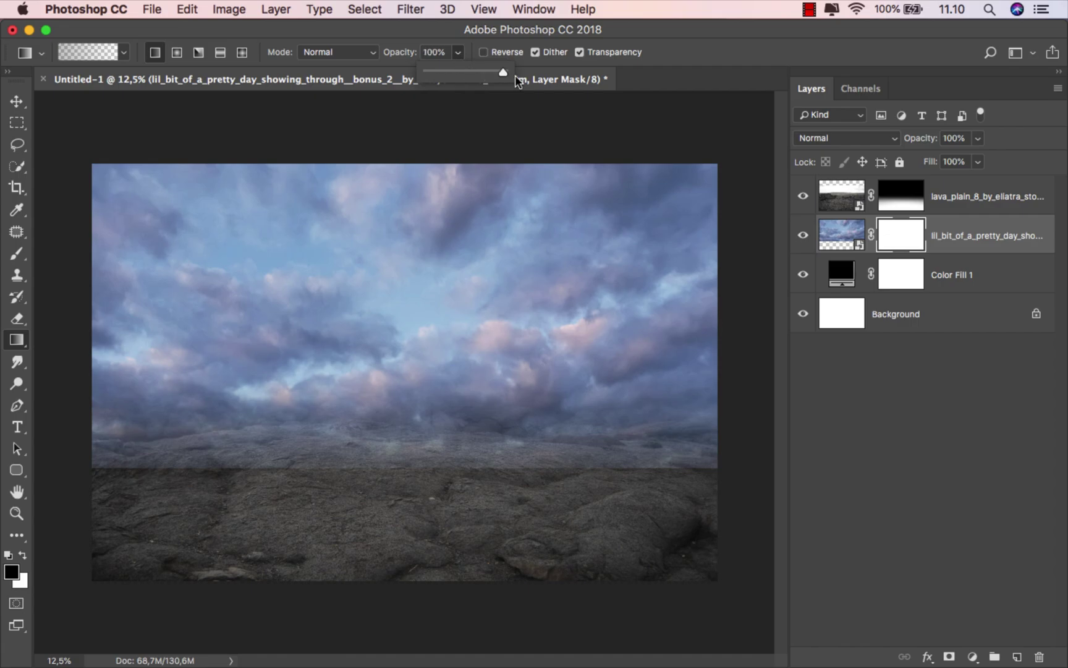
drag(516, 75, 544, 77)
drag(399, 506, 400, 323)
drag(388, 559, 393, 278)
drag(405, 529, 406, 361)
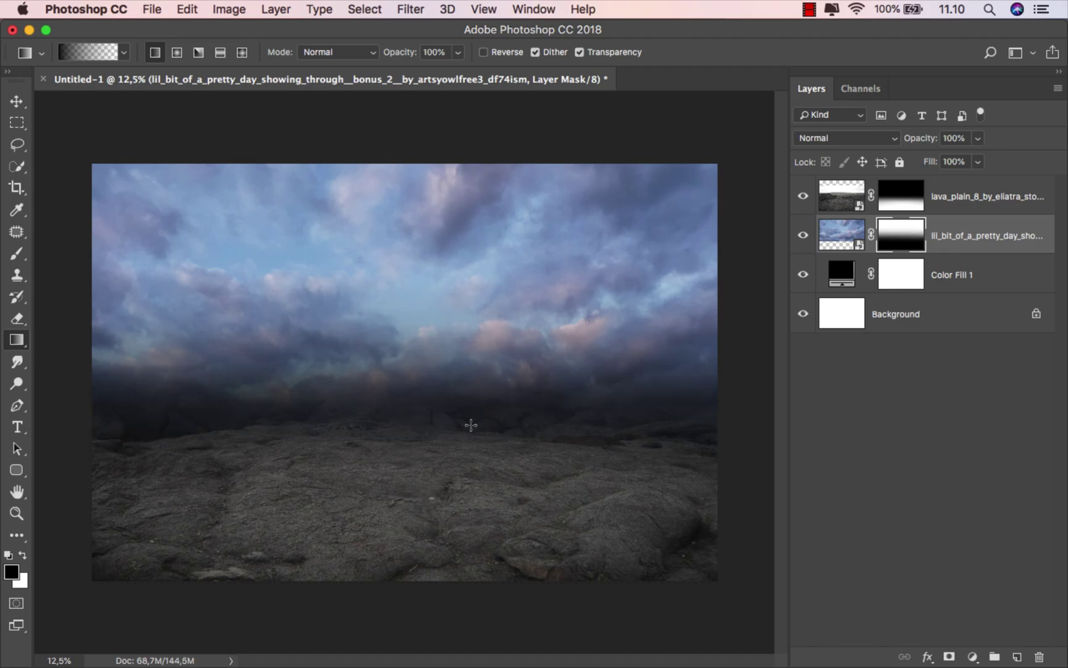
Place rhine_24_by_faestock_d7rqdu7.png above the lava plain layer, scale the woman to about 119%, and shift her slightly left of centre.
click(951, 237)
click(952, 205)
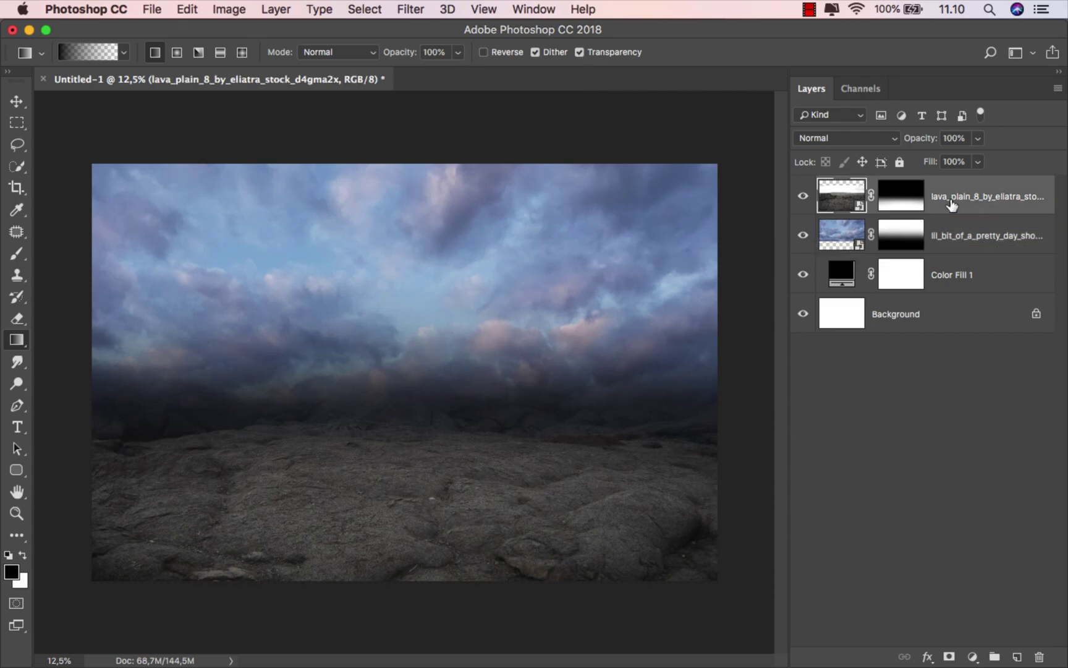
mouse_move(371, 665)
click(374, 640)
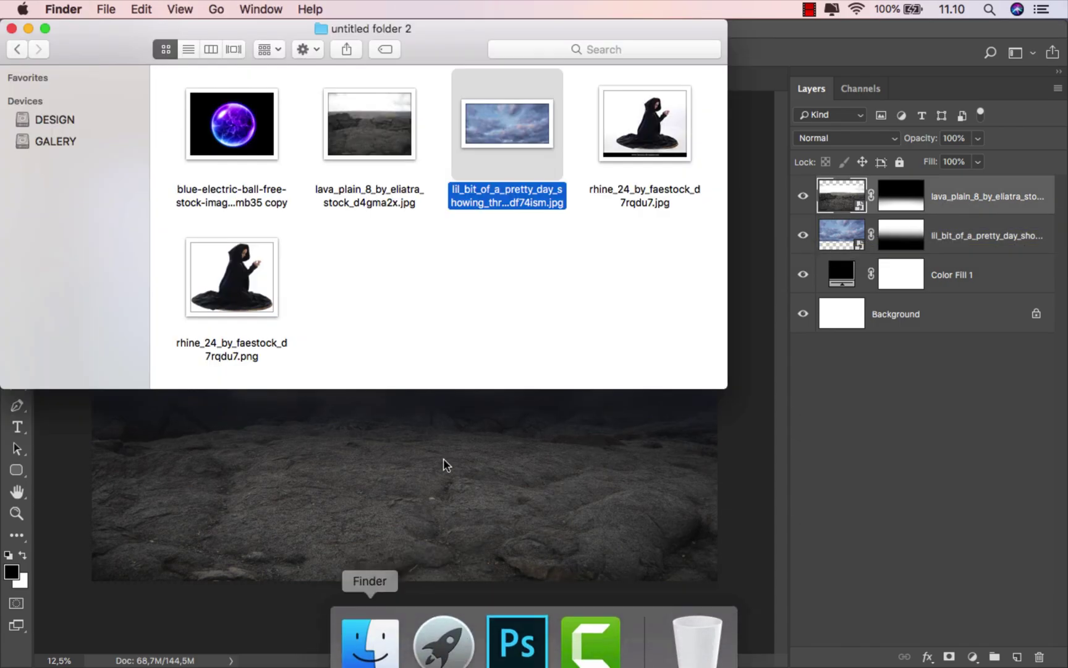
click(525, 311)
drag(243, 309, 383, 495)
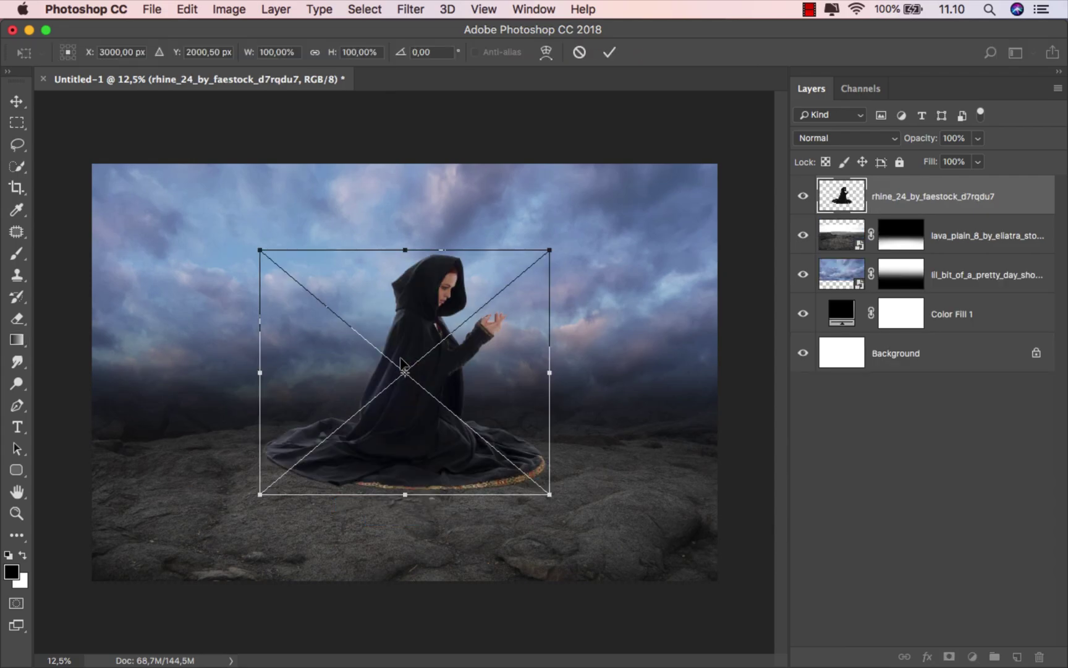
drag(547, 249, 576, 226)
drag(457, 317, 437, 326)
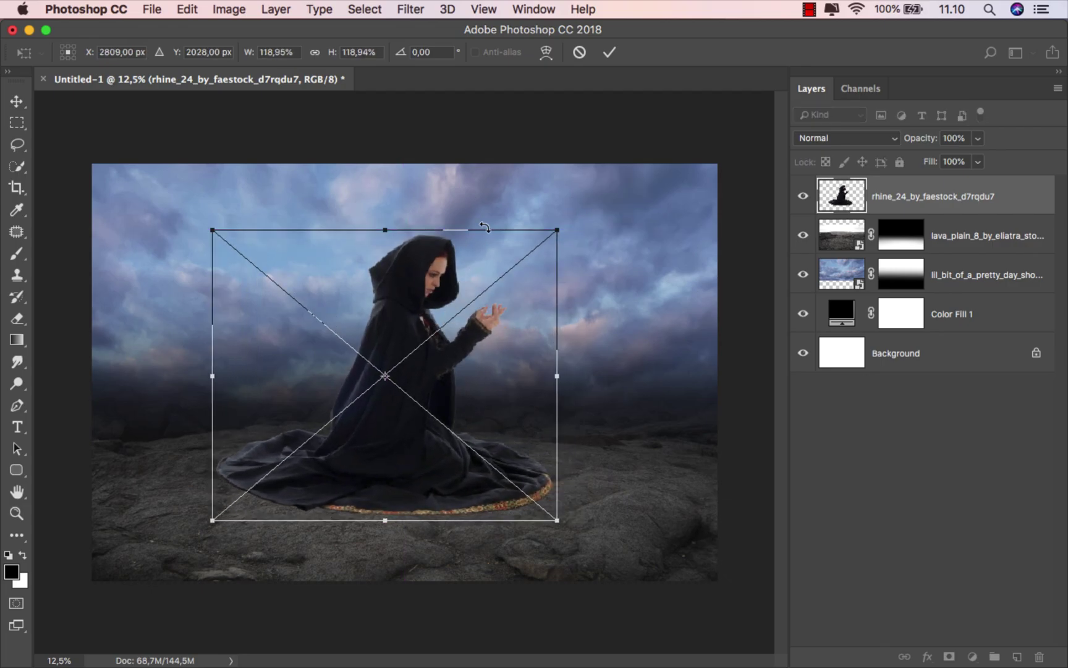
click(610, 52)
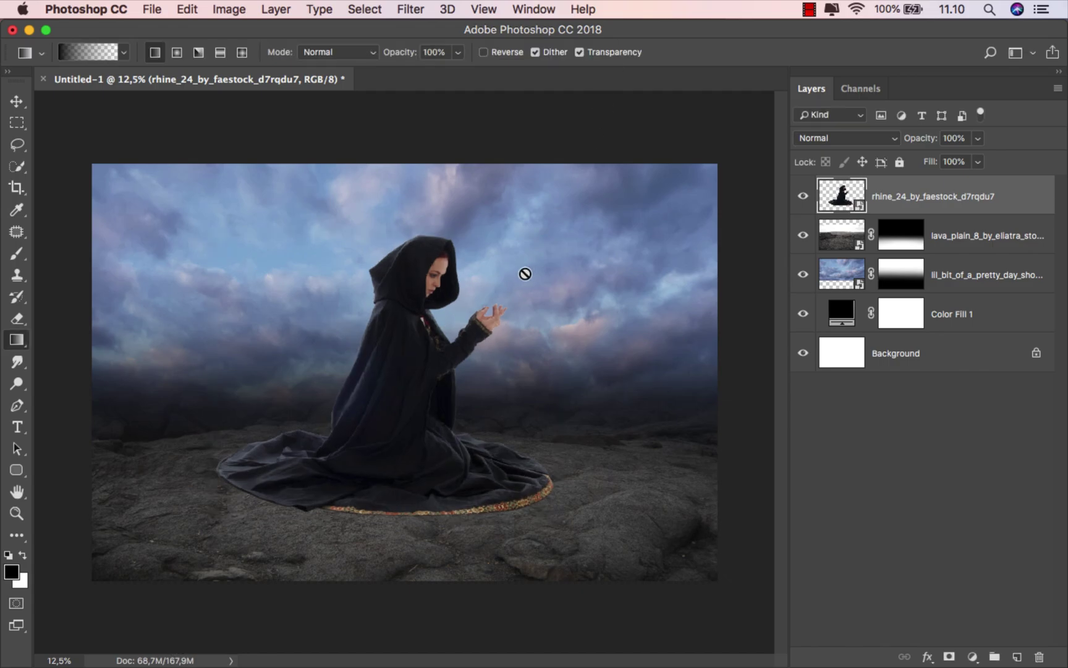
key(v)
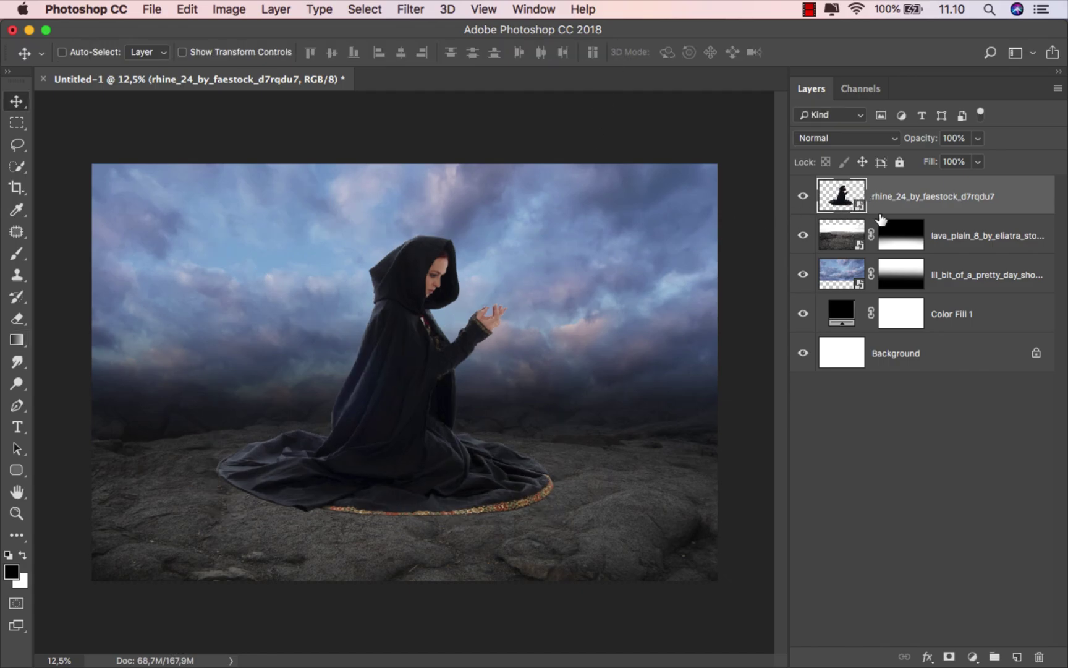
Add a Brightness/Contrast adjustment clipped to the cloud layer with brightness -150 and contrast -50.
click(958, 275)
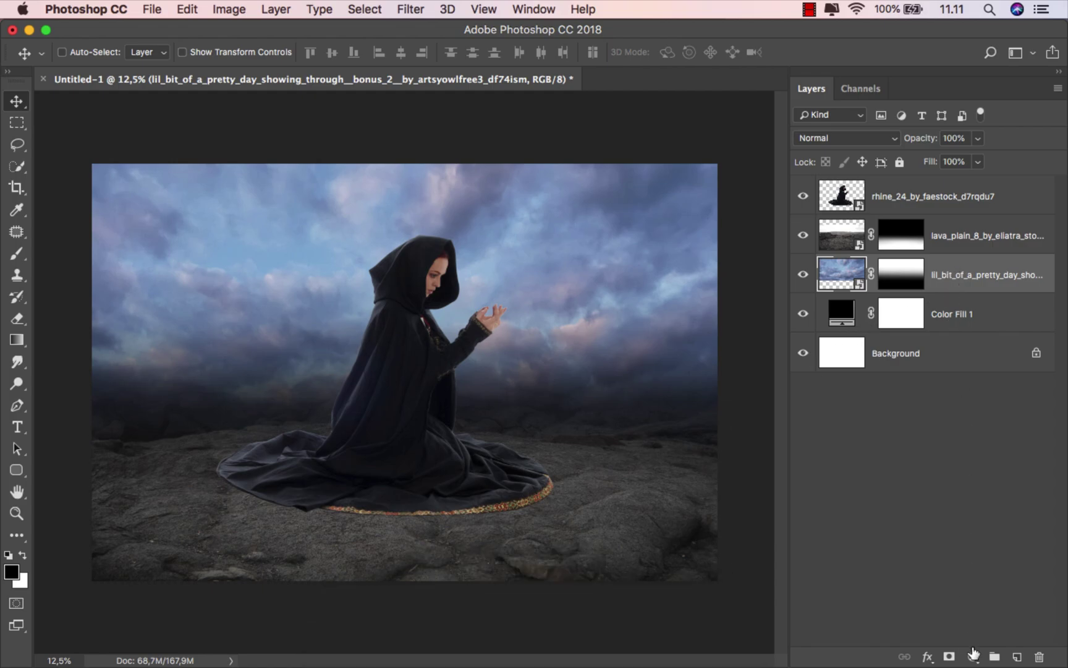
click(974, 654)
click(982, 397)
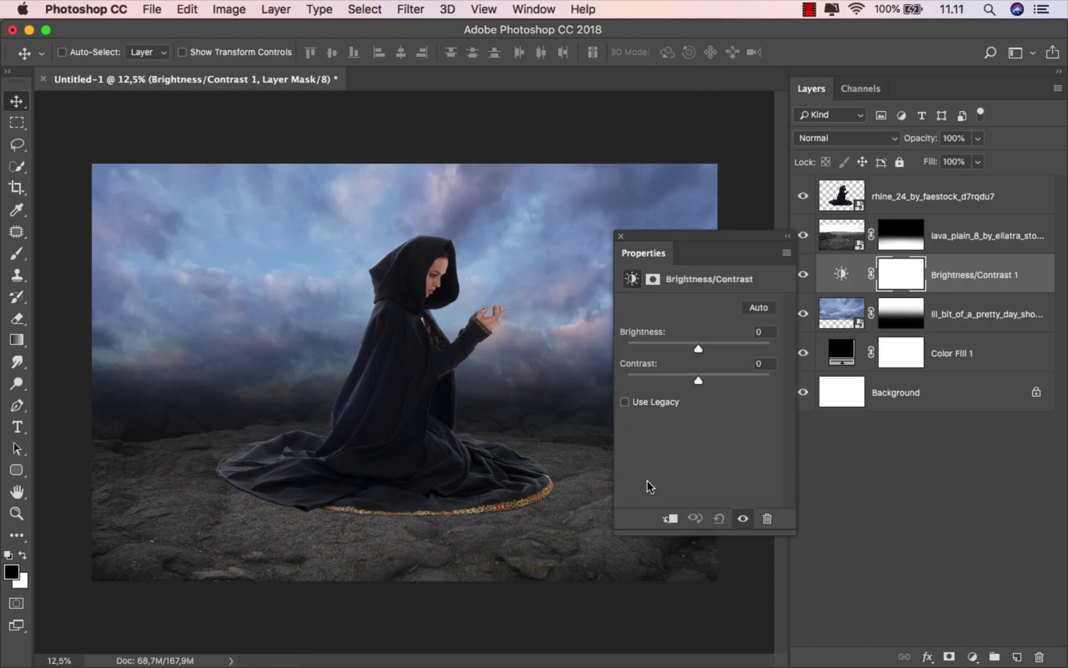
click(671, 518)
drag(697, 350, 620, 346)
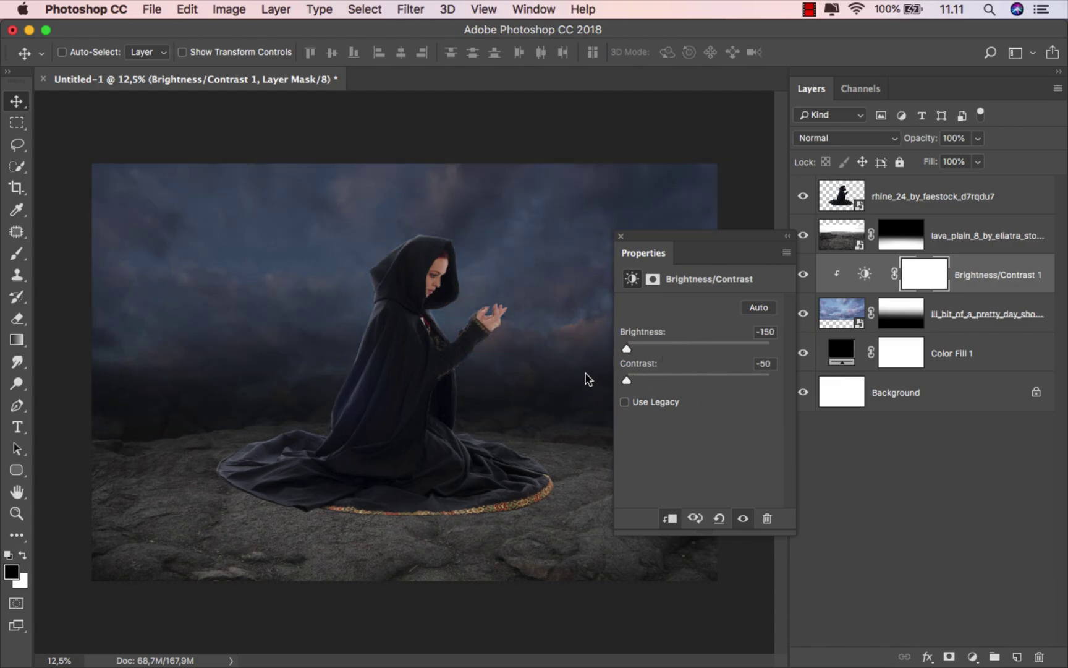
click(621, 235)
scroll(641, 375, up, 1)
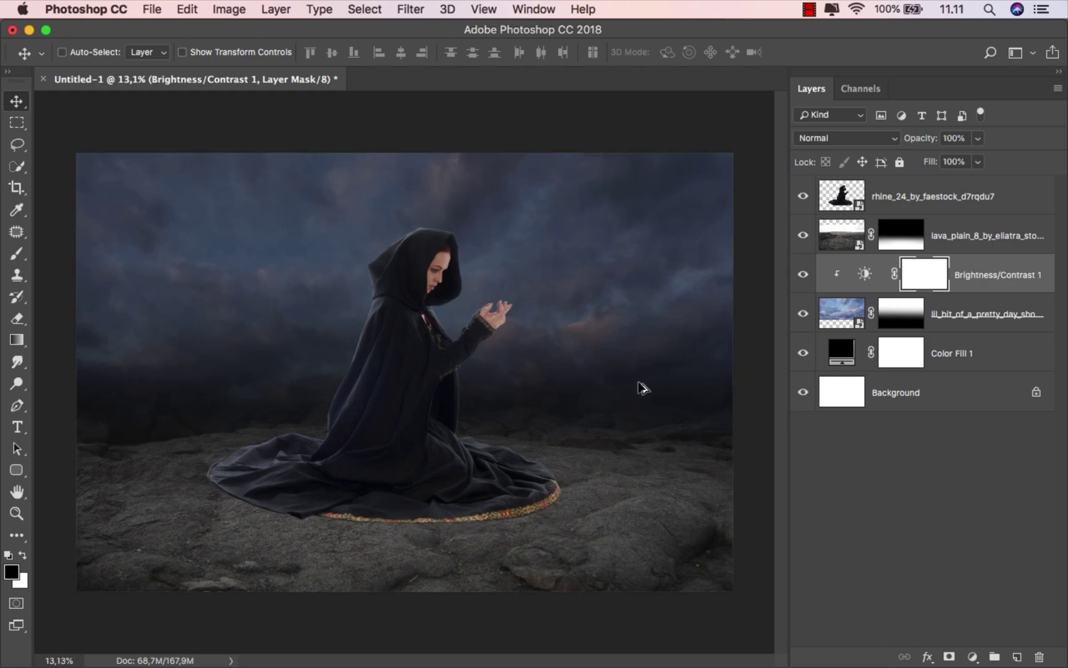
click(959, 277)
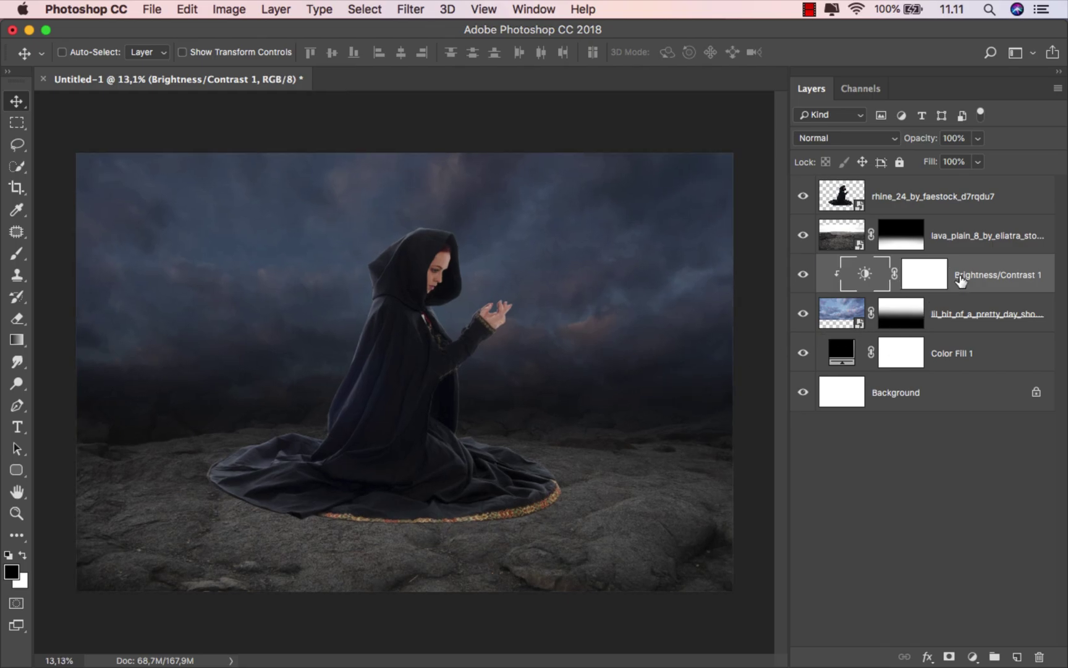
Add a Hue/Saturation adjustment clipped to the cloud layer with hue -137 and saturation -12.
click(973, 657)
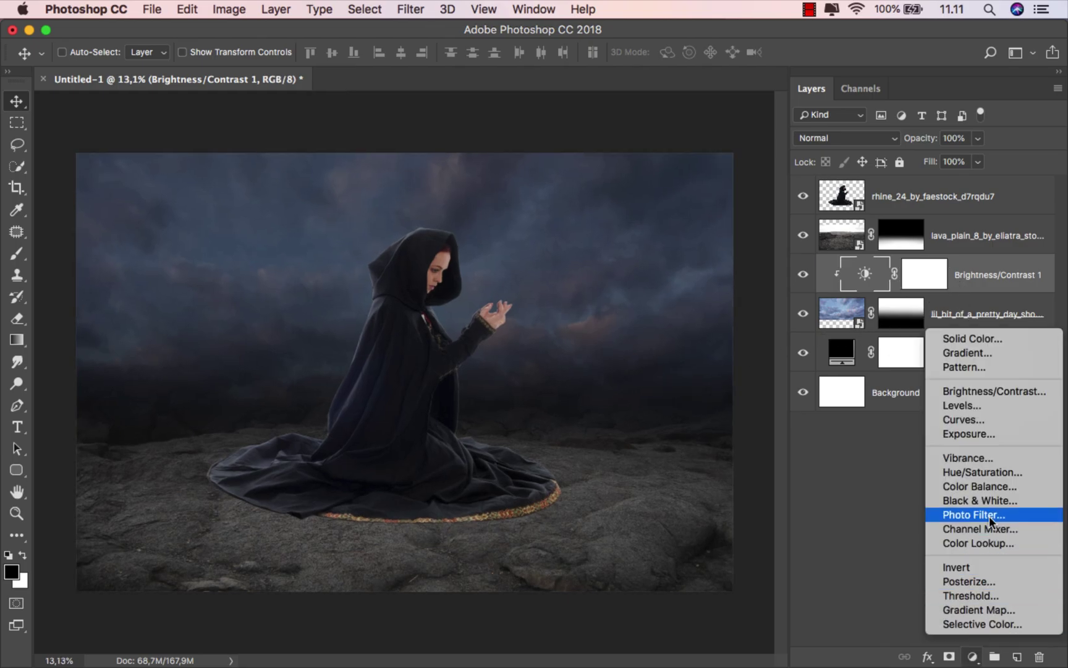
click(984, 471)
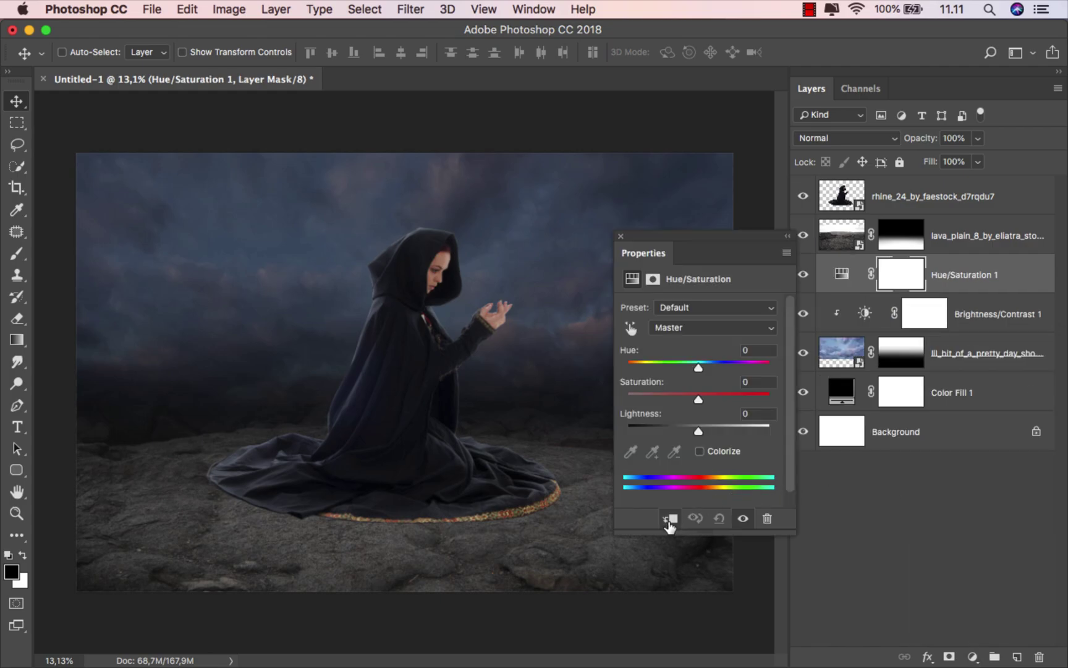
click(668, 522)
mouse_move(686, 391)
mouse_down()
mouse_move(675, 395)
mouse_move(691, 400)
mouse_up()
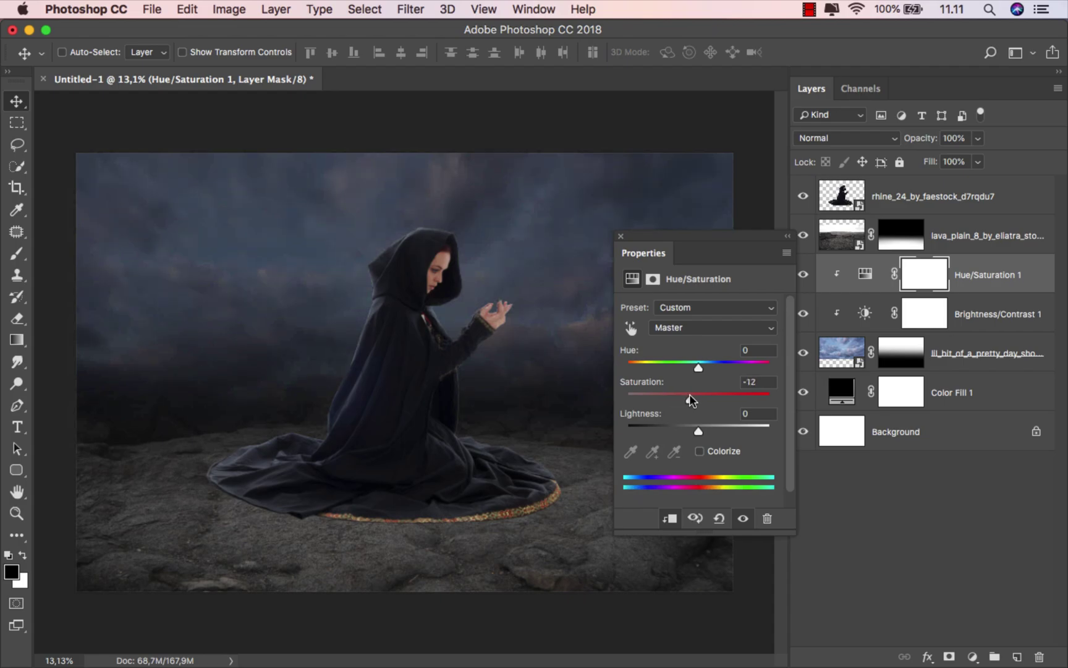
click(671, 364)
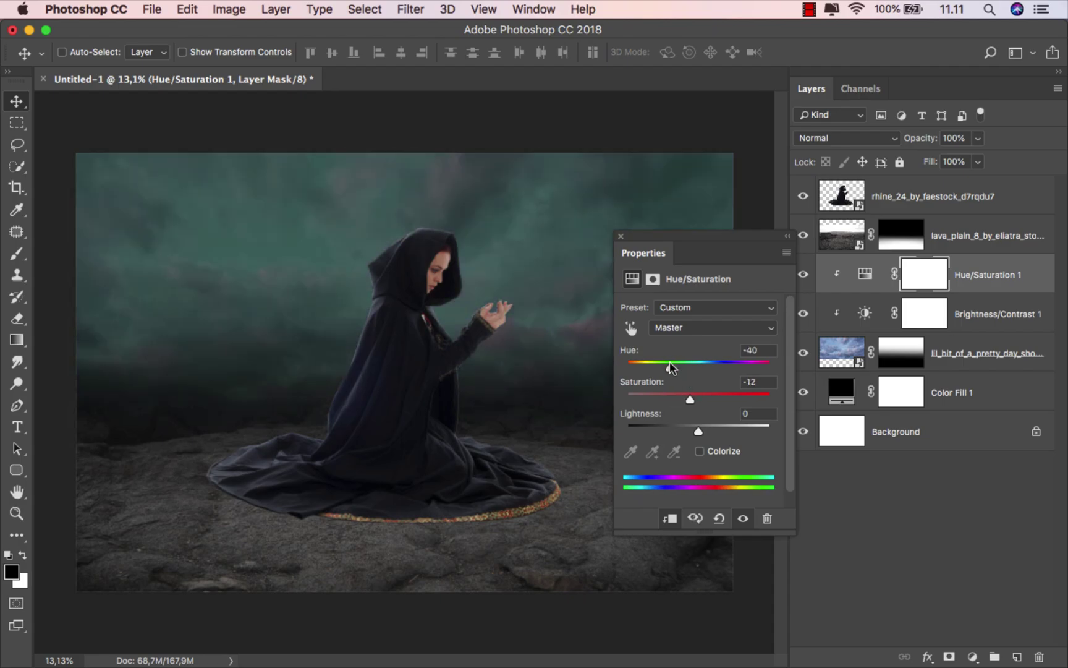
drag(670, 361, 639, 358)
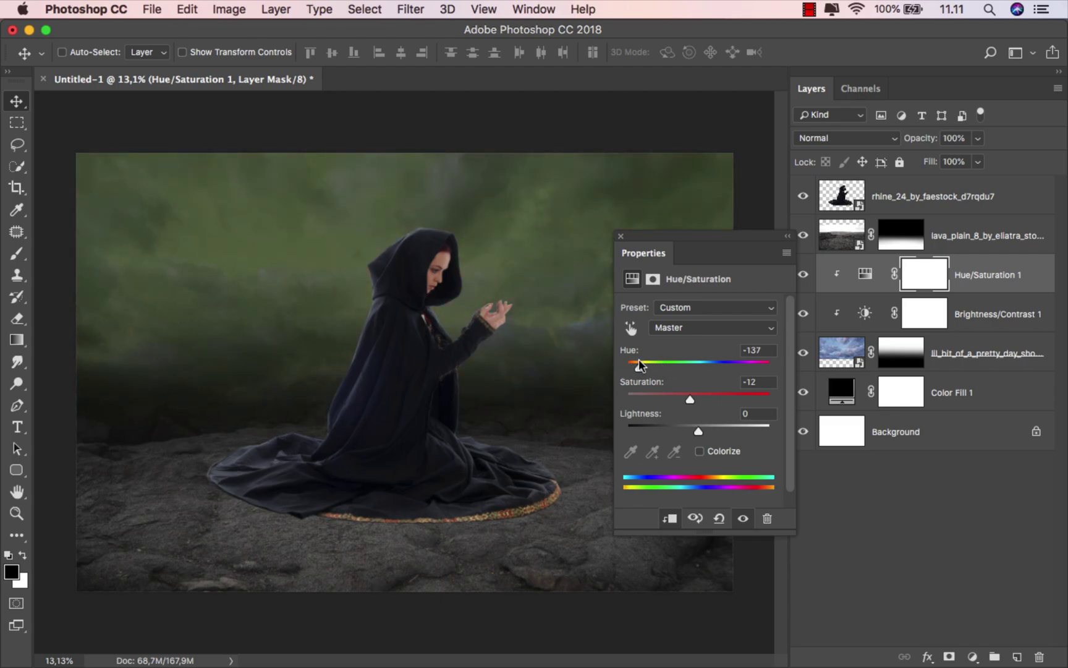
click(621, 236)
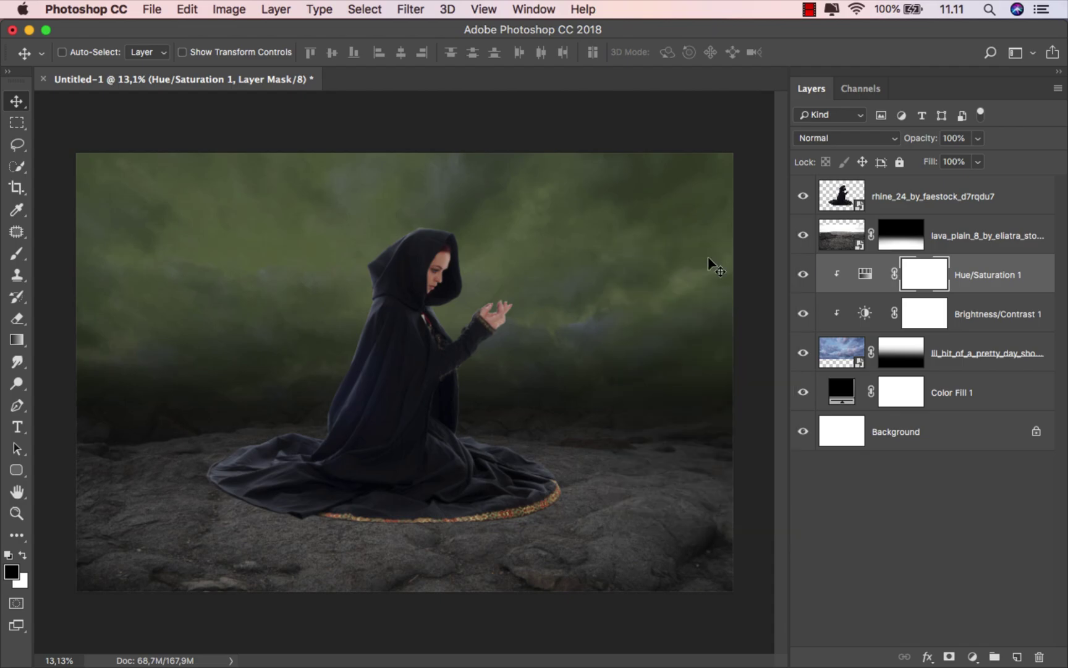
Add a second clipped Hue/Saturation adjustment over the clouds with Colorize on, hue 255 and saturation 50.
click(990, 278)
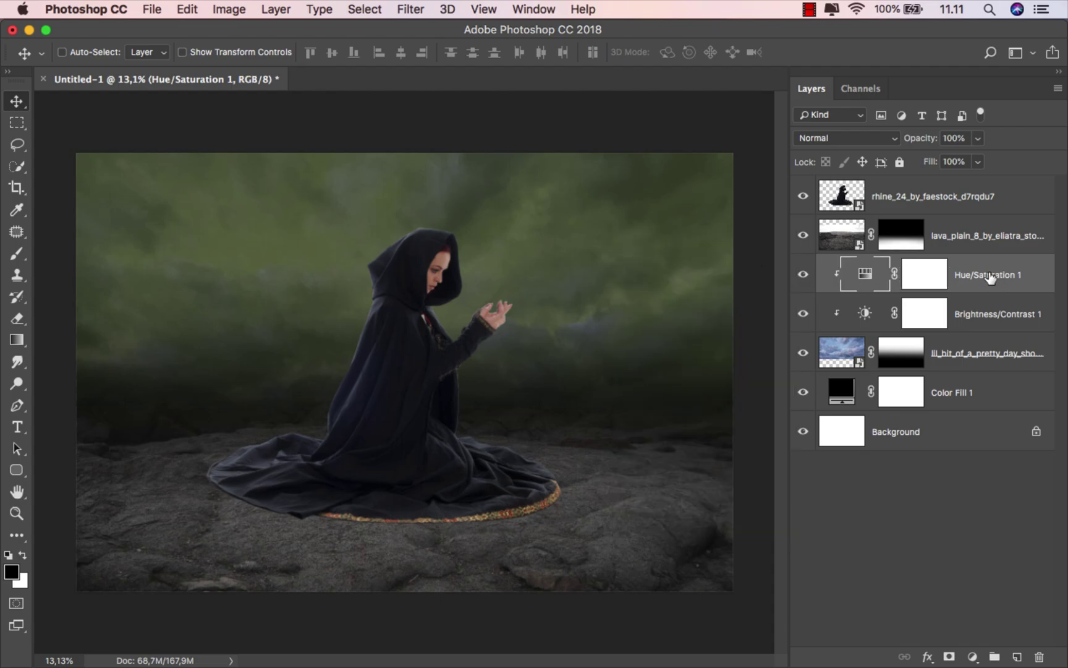
click(973, 657)
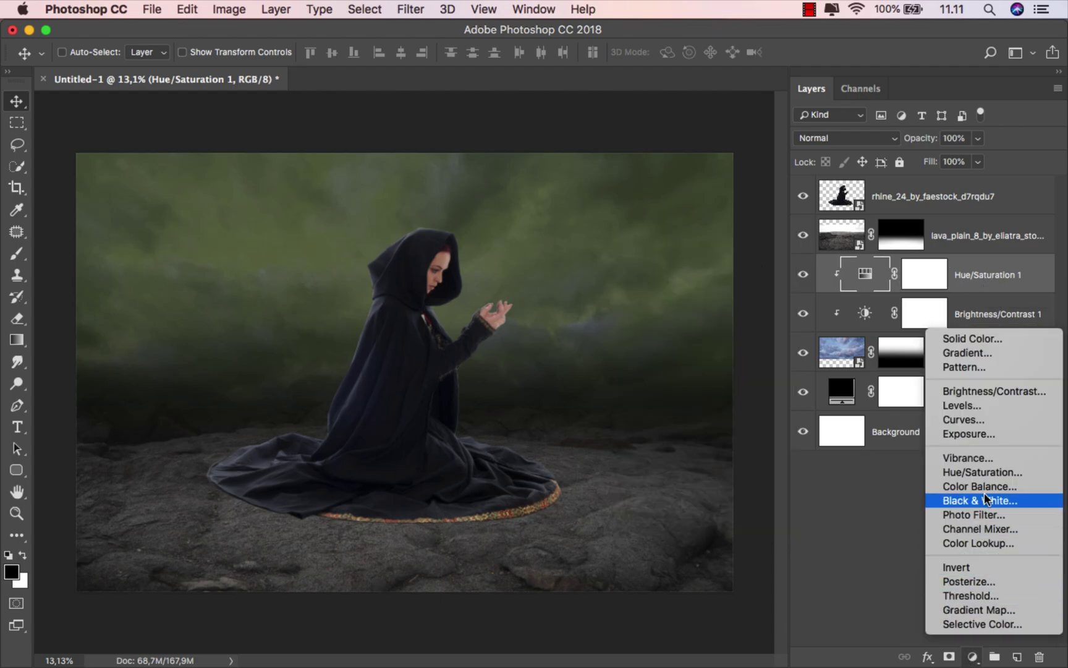
click(985, 473)
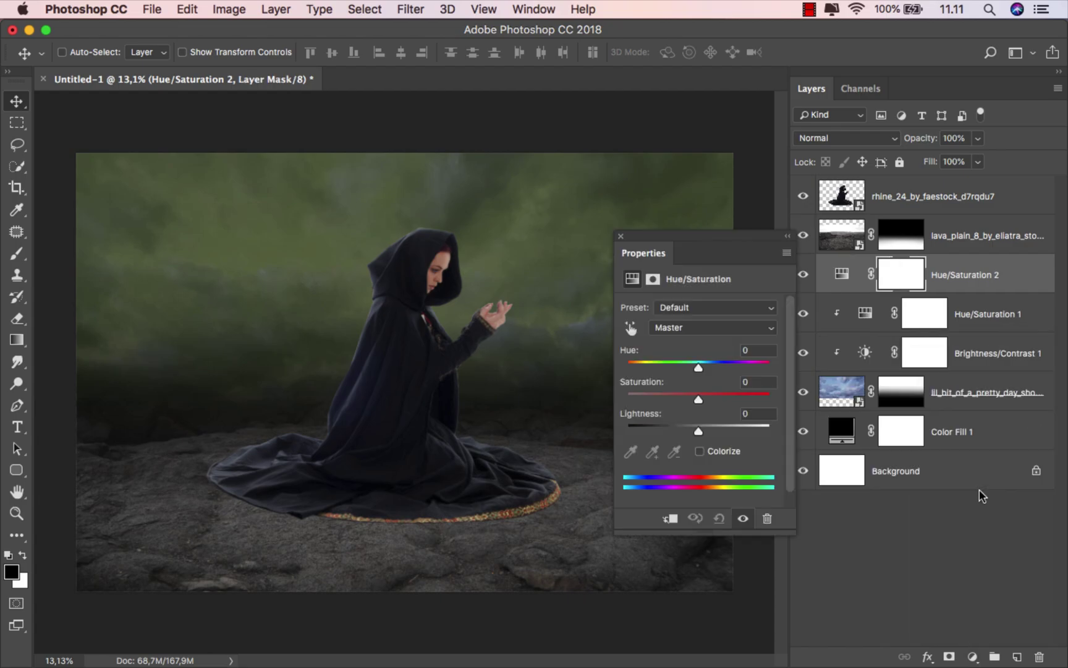
click(670, 518)
click(700, 451)
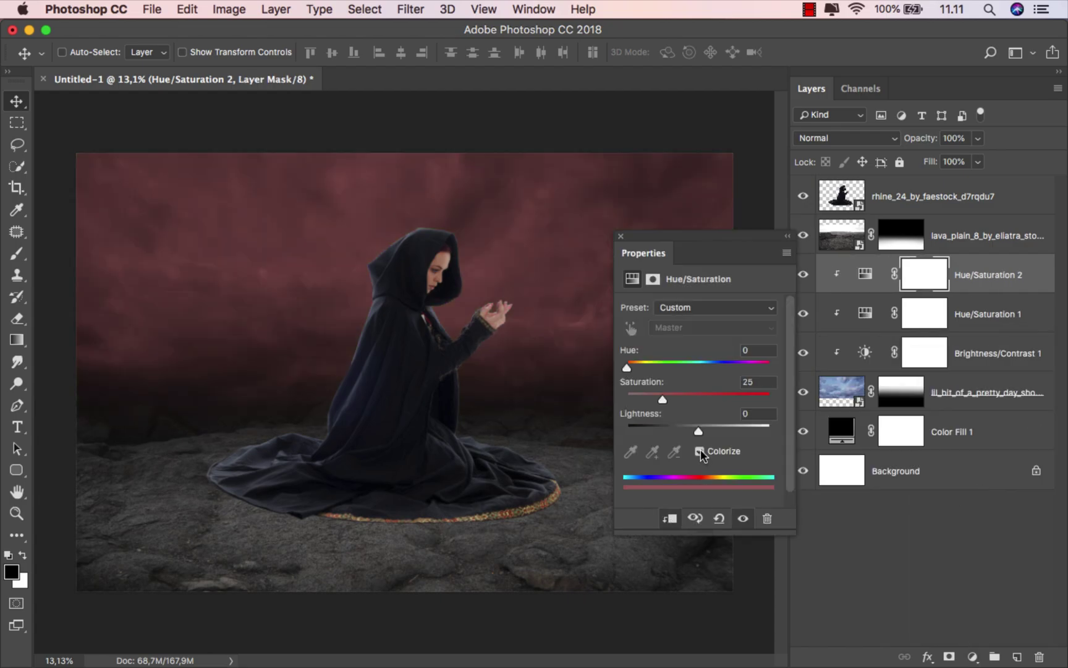
click(700, 394)
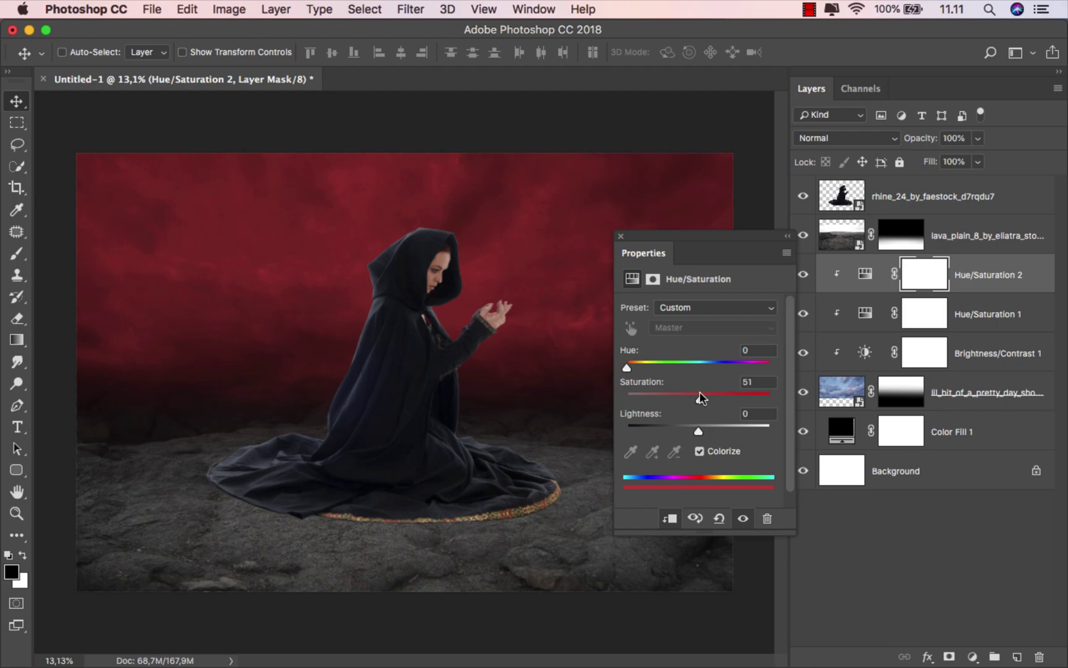
drag(700, 398, 698, 397)
drag(626, 367, 738, 370)
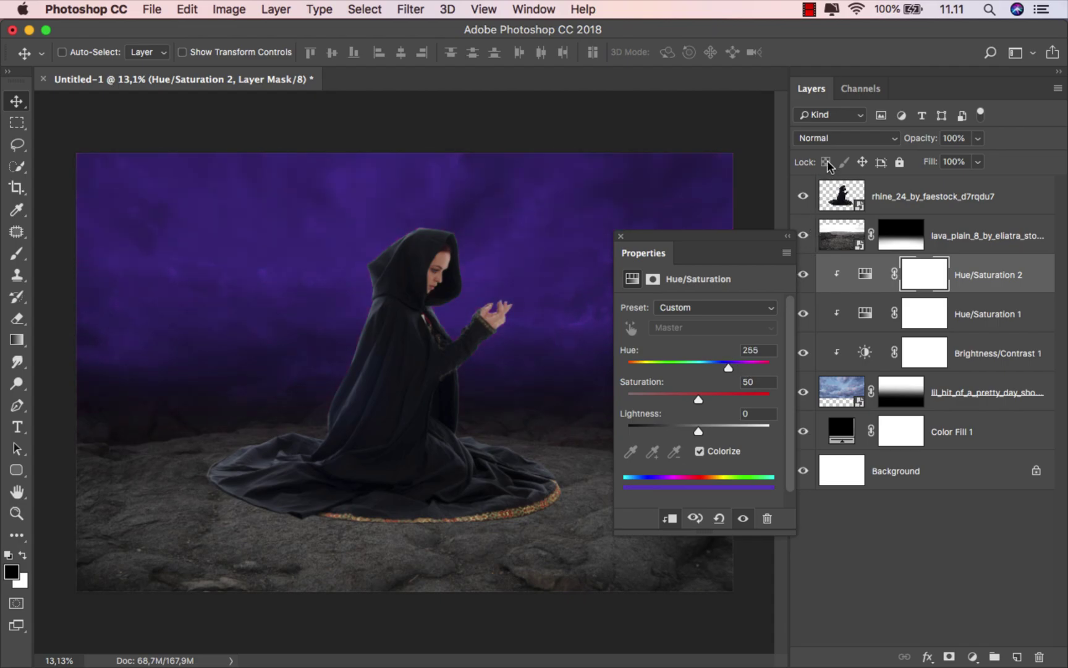
Set the colorizing Hue/Saturation layer's blend mode to Color Dodge and compare the sky with and without it.
click(828, 138)
click(849, 269)
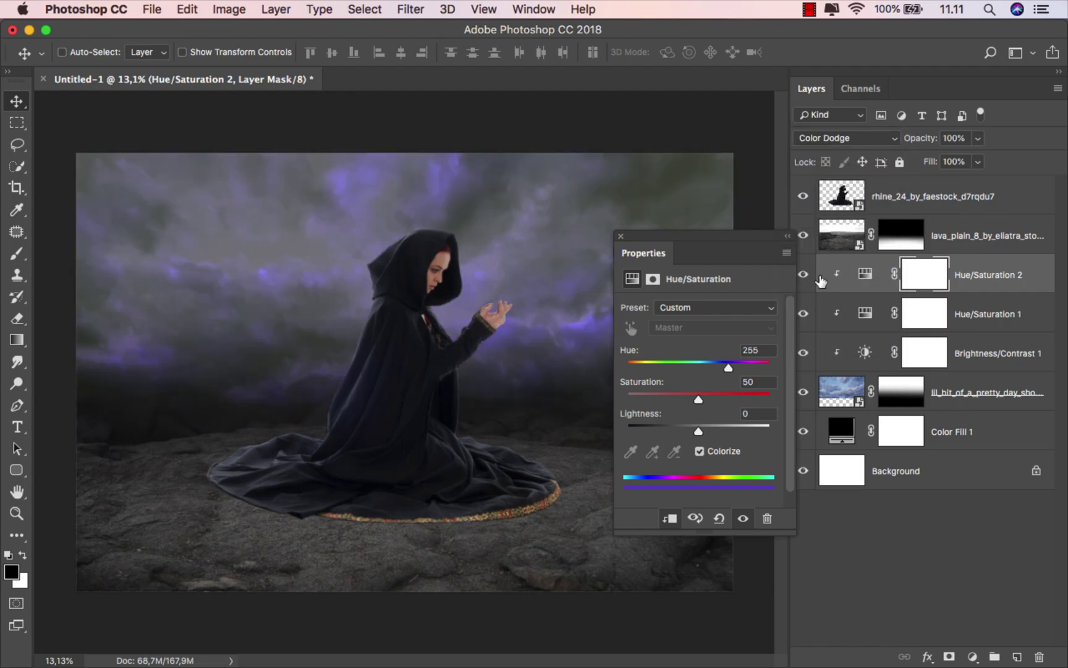
click(620, 236)
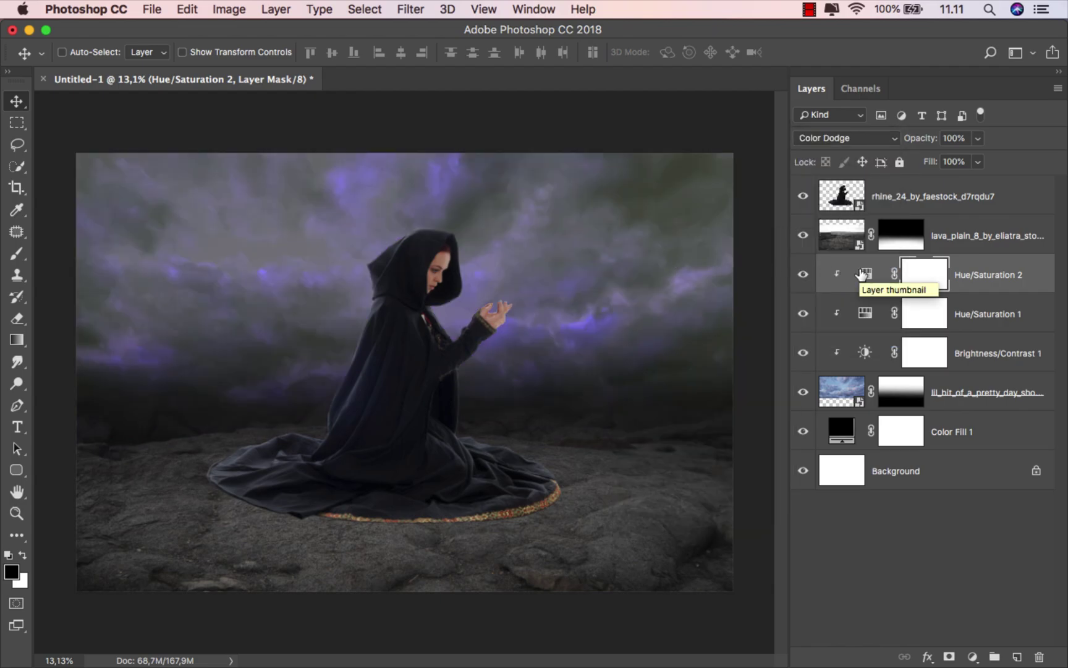
click(804, 274)
click(803, 274)
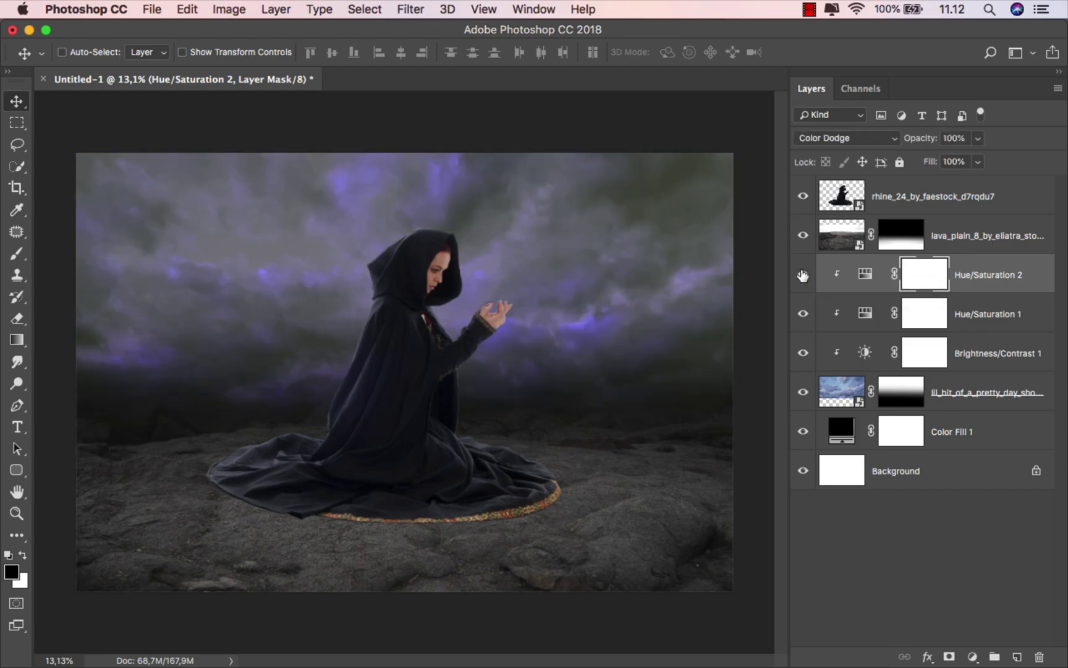
Add a Levels adjustment clipped to the cloud layer and lower its white output level to 151.
click(966, 270)
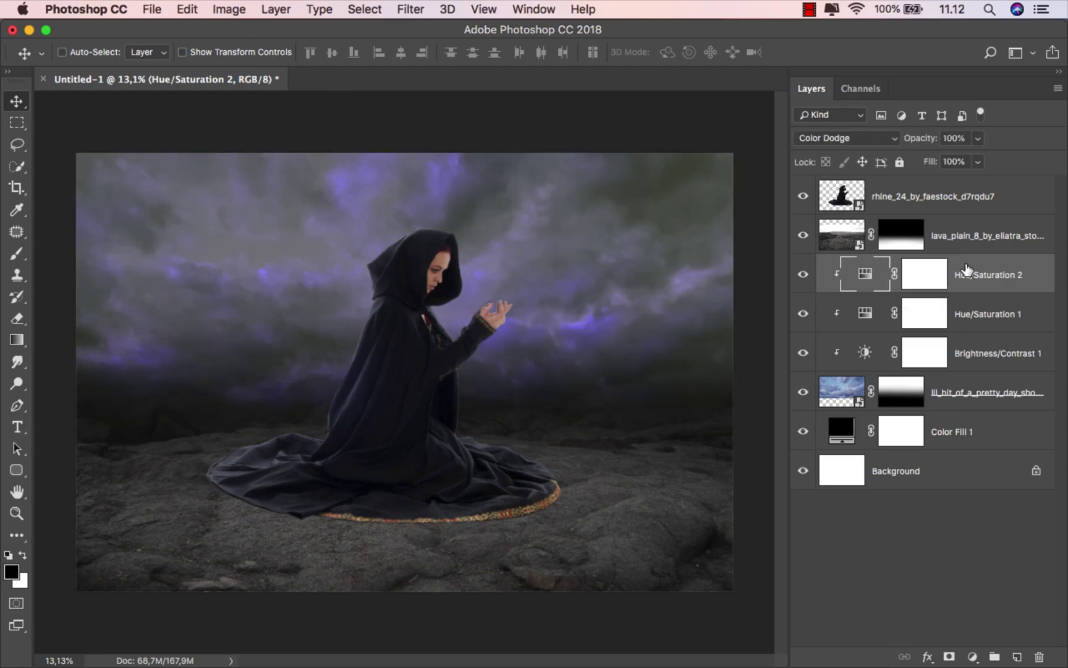
click(973, 657)
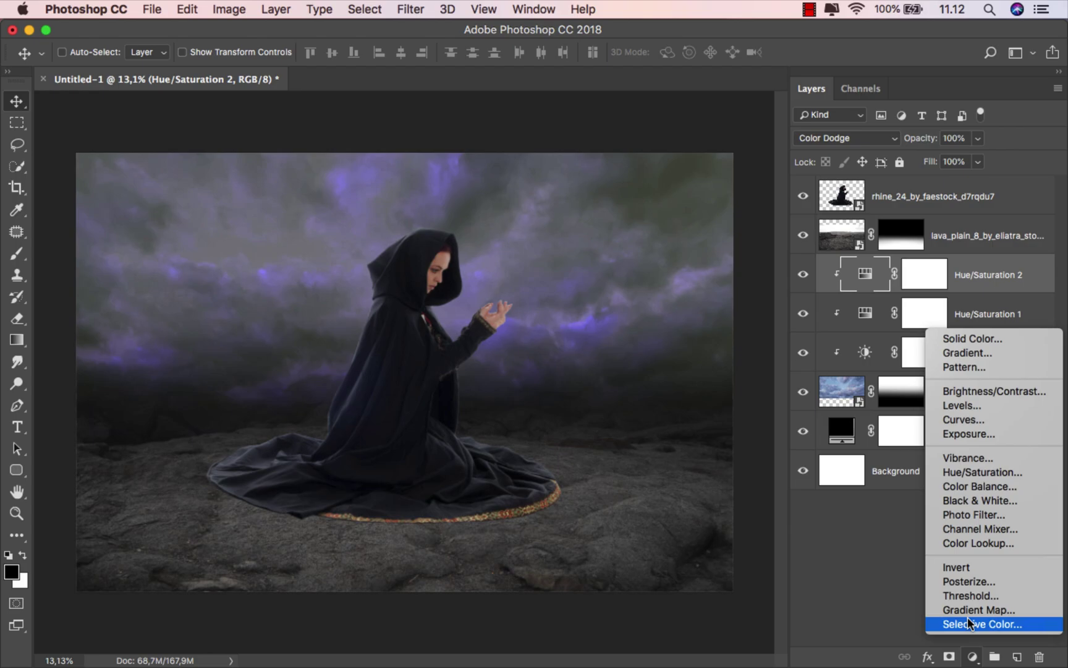
click(980, 405)
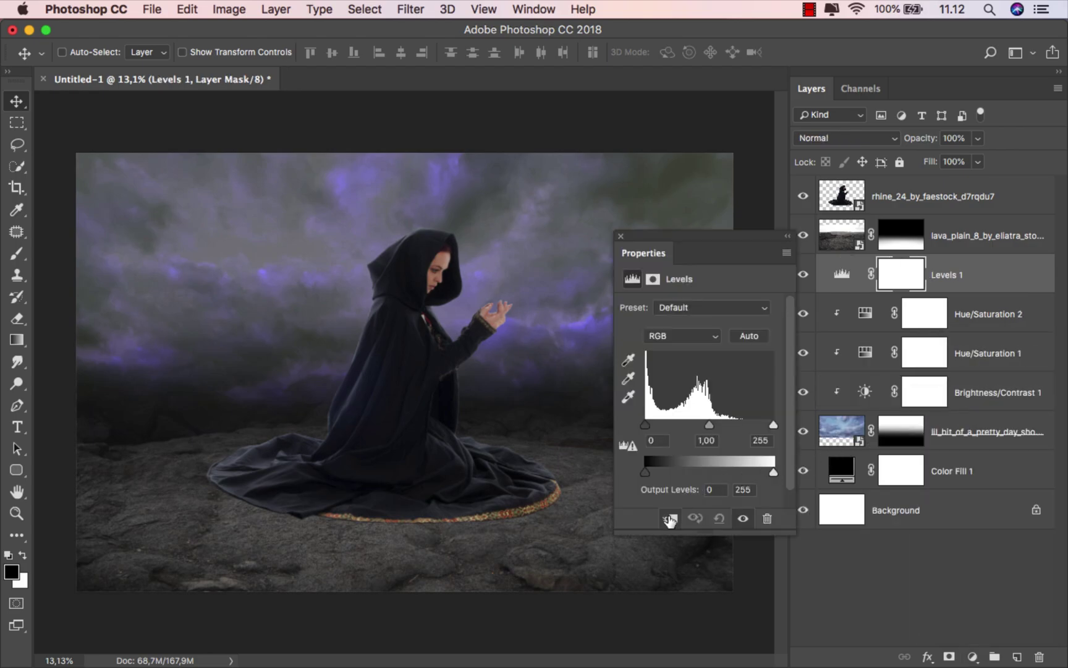
drag(773, 474, 720, 471)
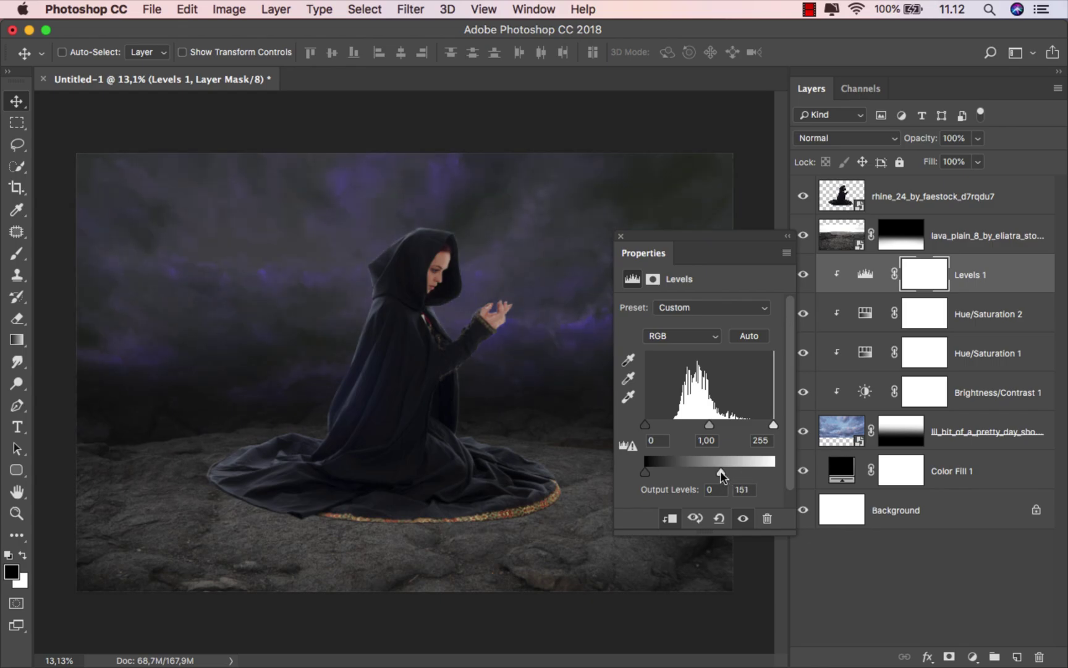
click(621, 237)
click(965, 273)
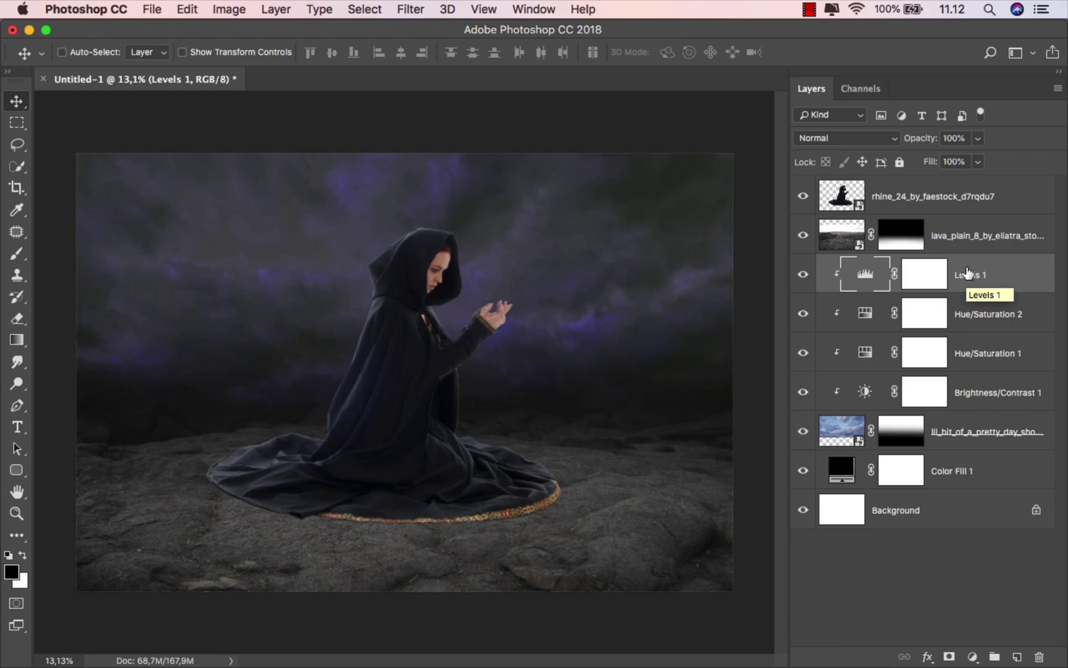
Add a Color Balance adjustment clipped to the lava plain layer, with midtones at Cyan/Red -14 and shifted slightly towards blue.
click(967, 242)
click(975, 656)
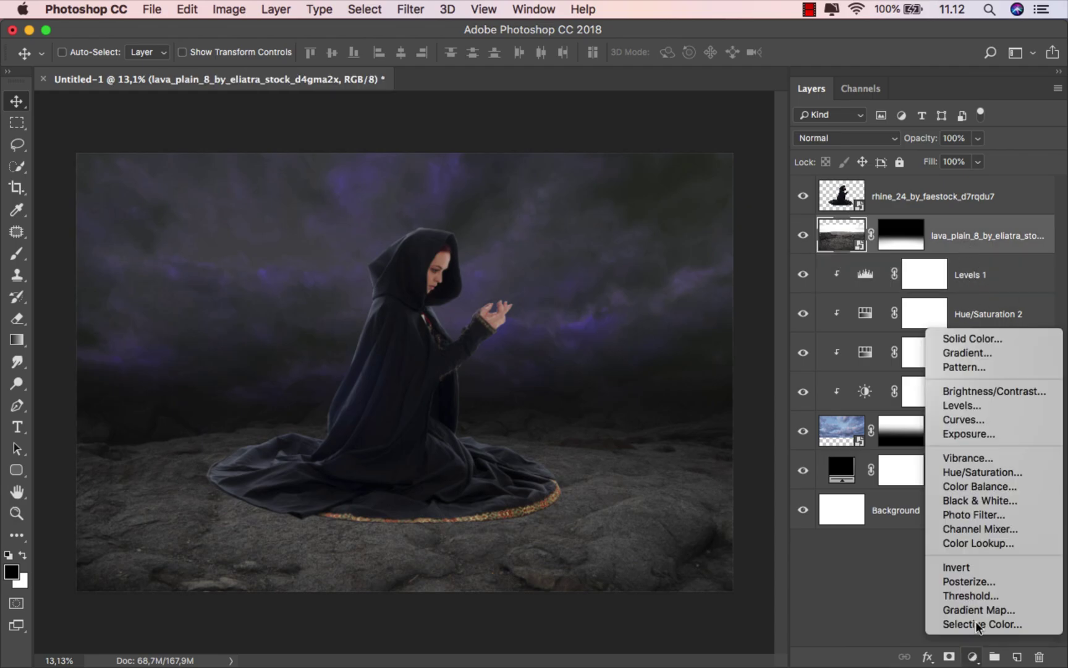
click(986, 487)
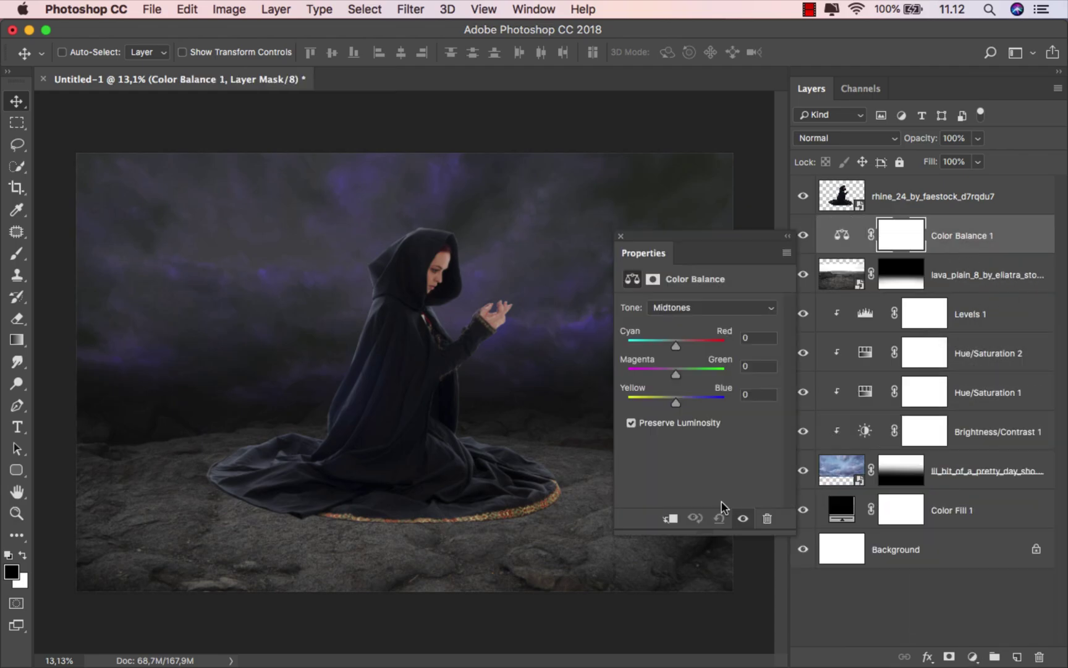
click(670, 519)
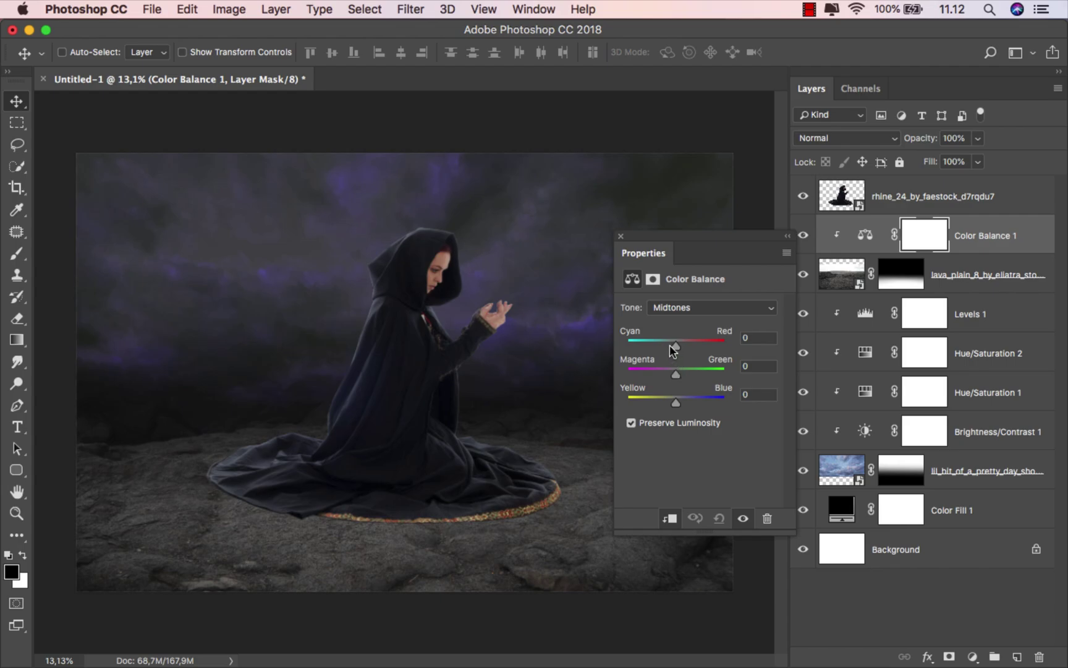
drag(674, 351, 672, 351)
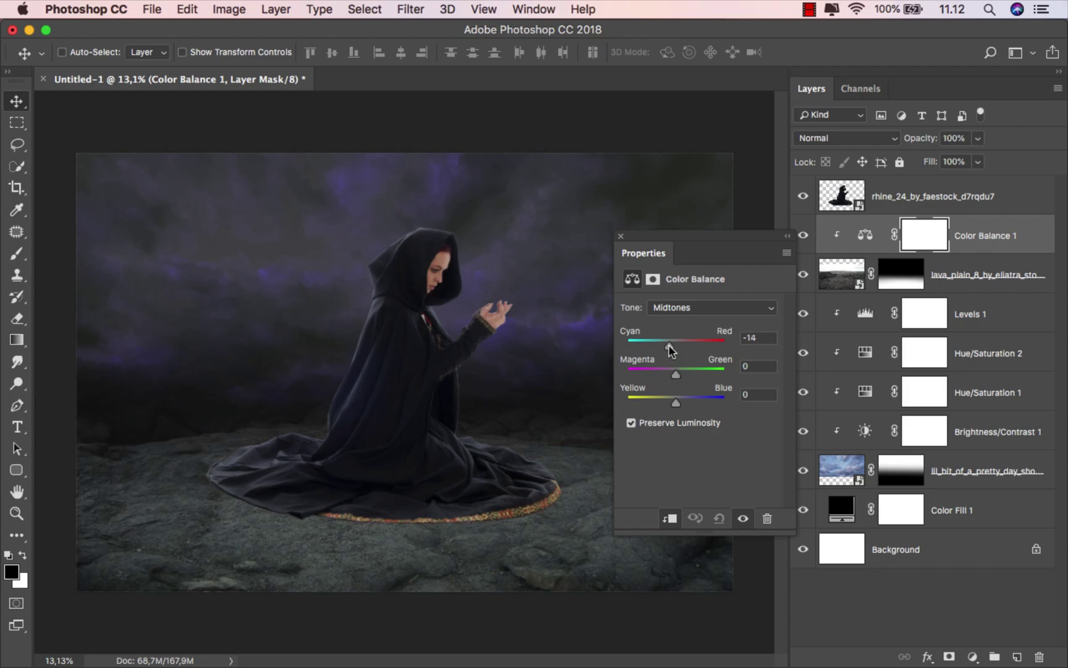
click(687, 400)
drag(684, 399, 684, 399)
click(620, 237)
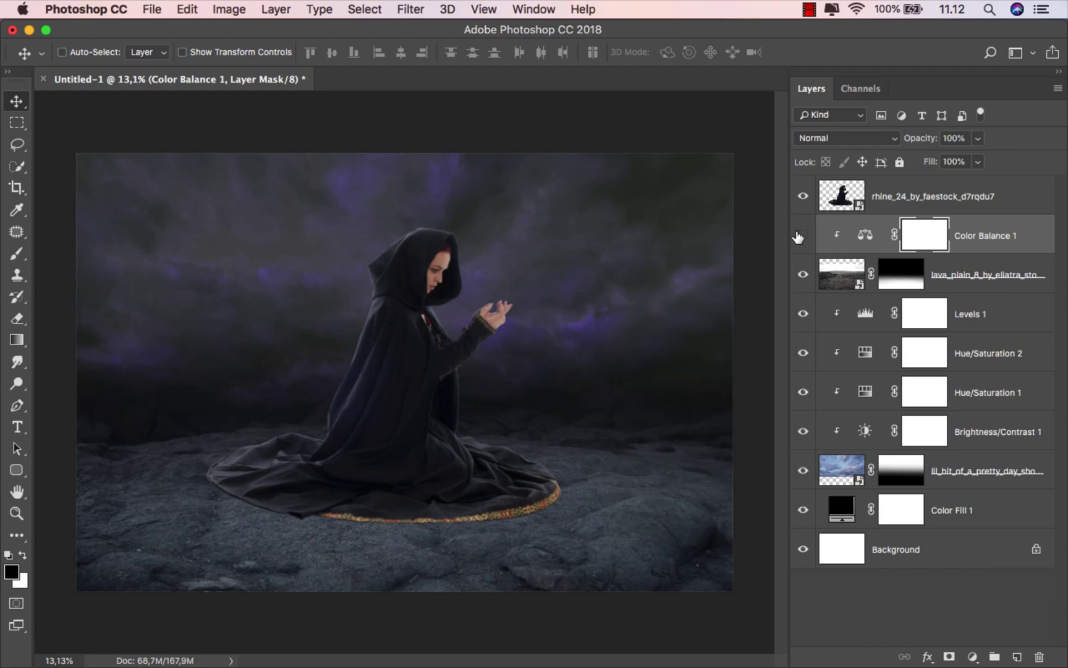
click(801, 234)
click(801, 235)
Add a Brightness/Contrast adjustment clipped to the lava plain layer with brightness -54 and contrast 26.
click(971, 236)
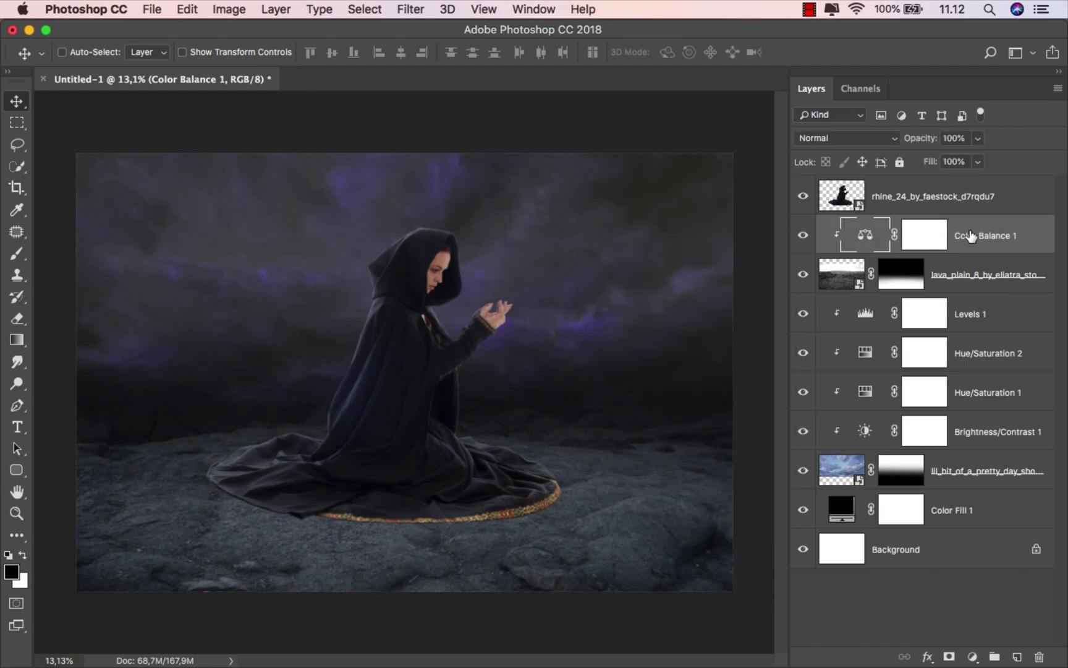
click(972, 655)
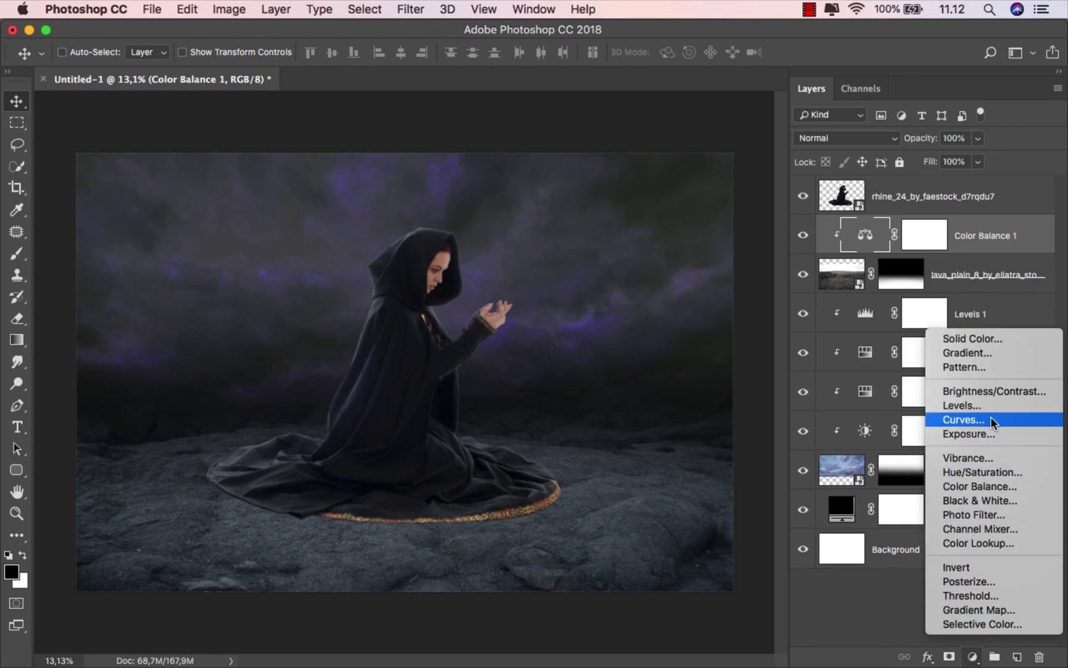
click(991, 392)
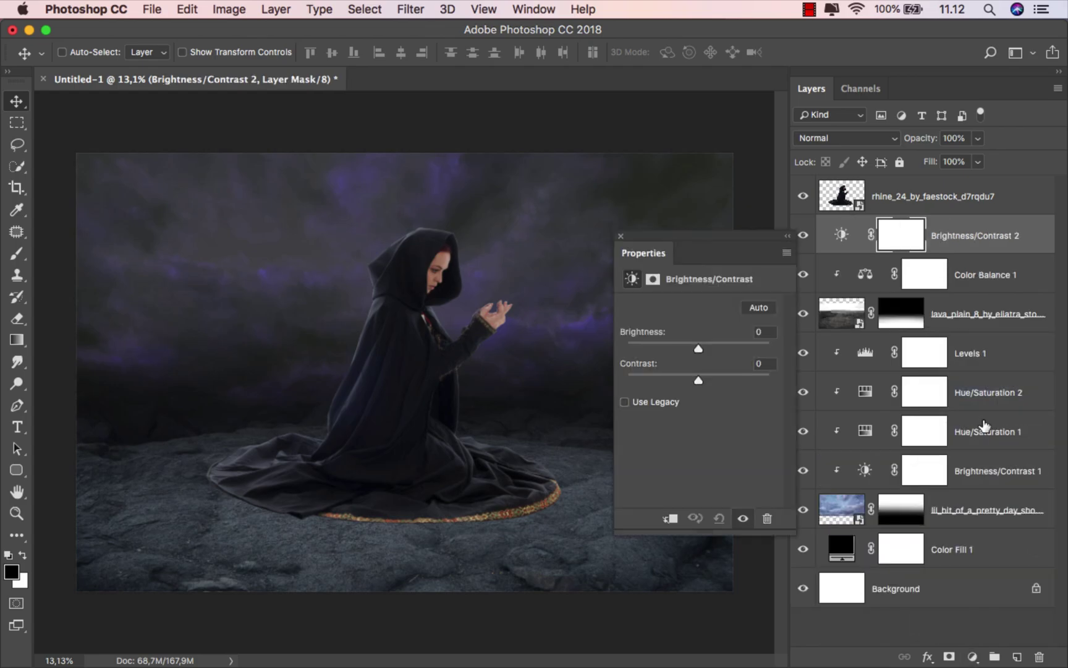
click(670, 518)
drag(696, 347, 716, 379)
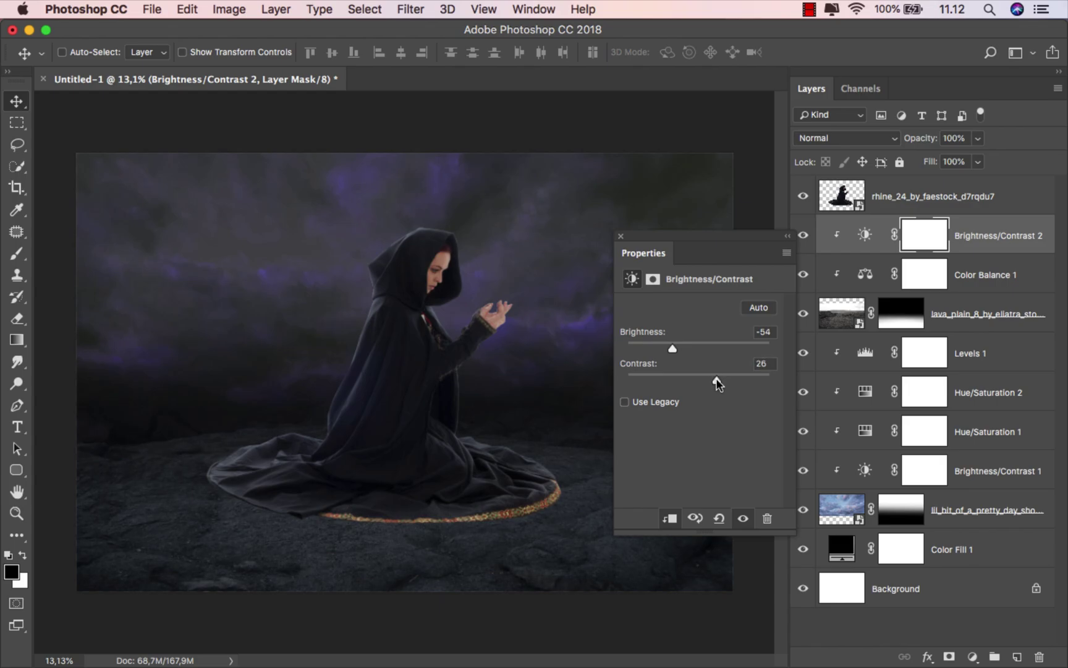
click(622, 237)
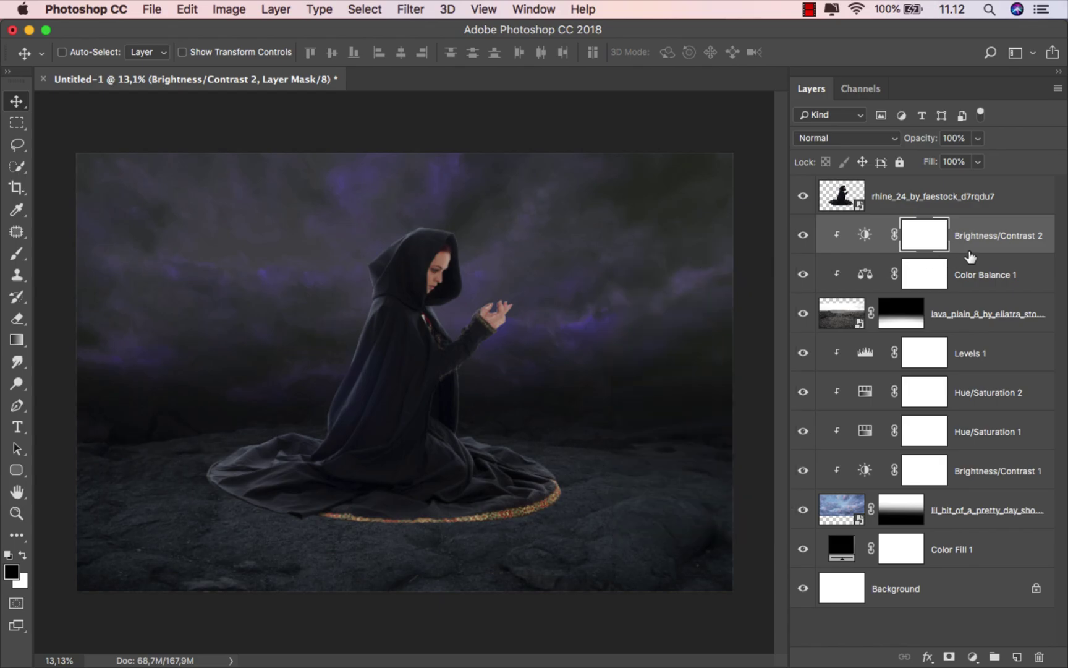
Add a Levels adjustment clipped to the lava plain layer and lower its white output level to 152.
click(979, 241)
click(973, 657)
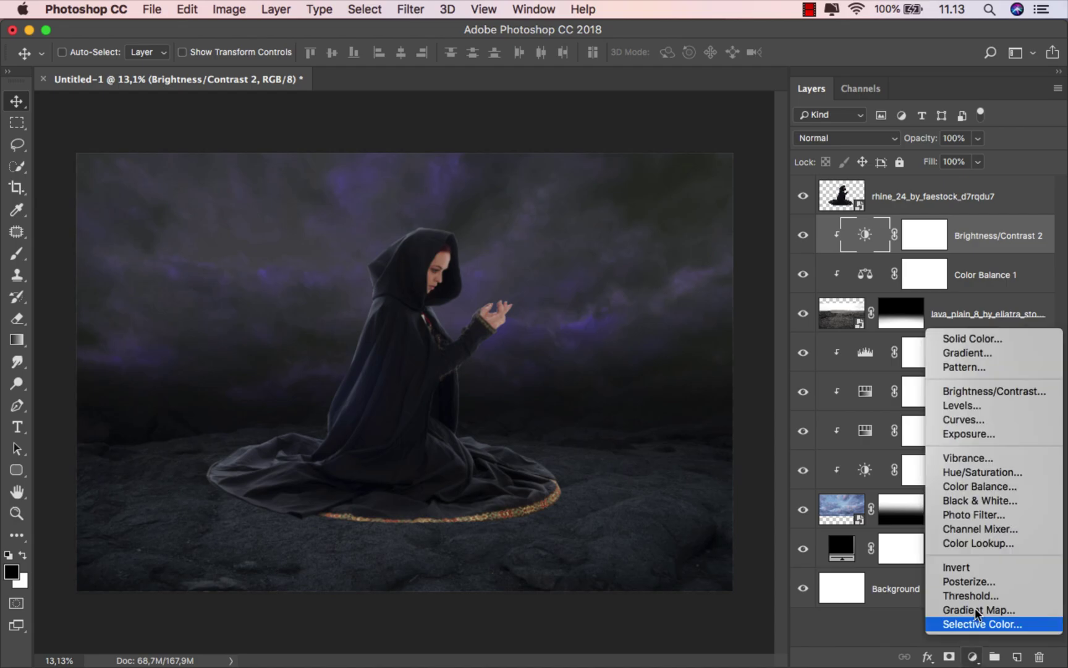
click(977, 407)
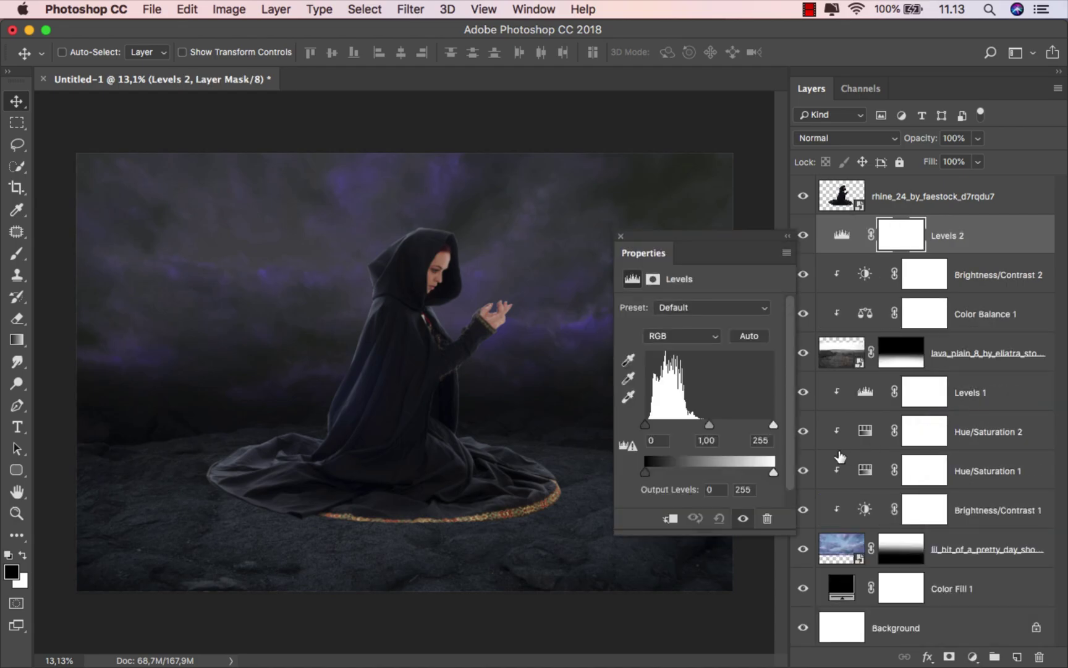
click(673, 519)
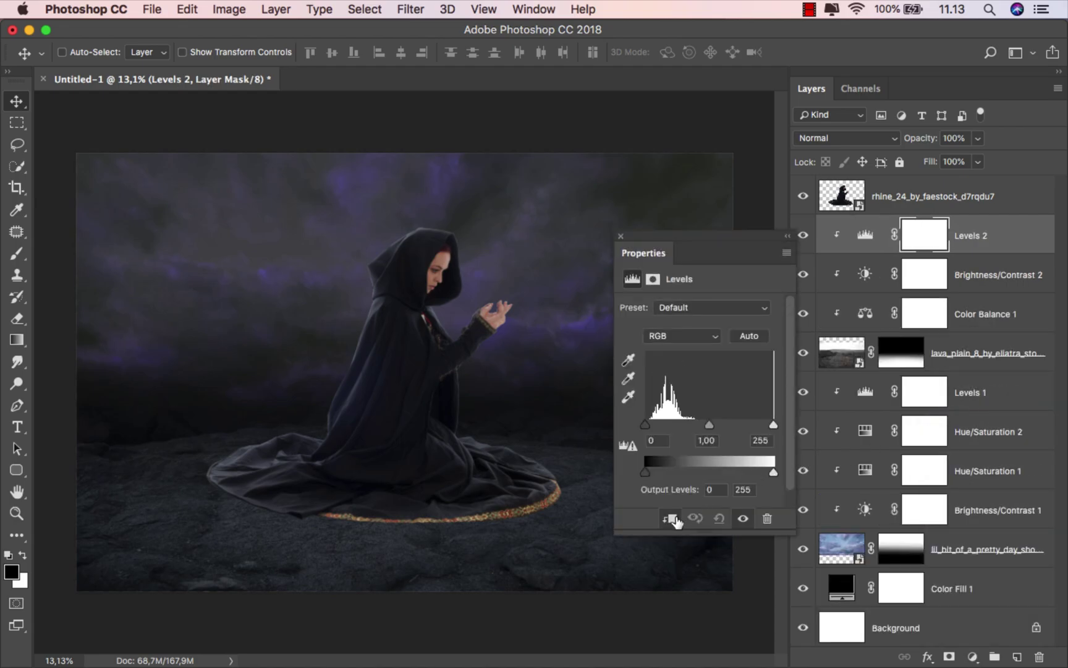
drag(774, 472, 721, 469)
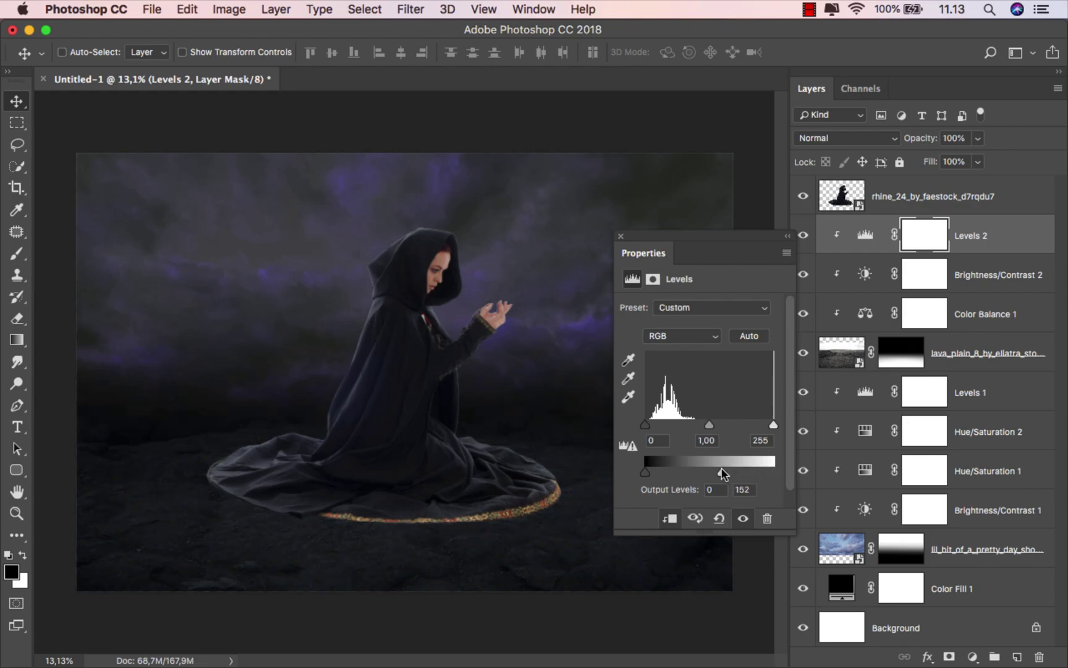
click(621, 236)
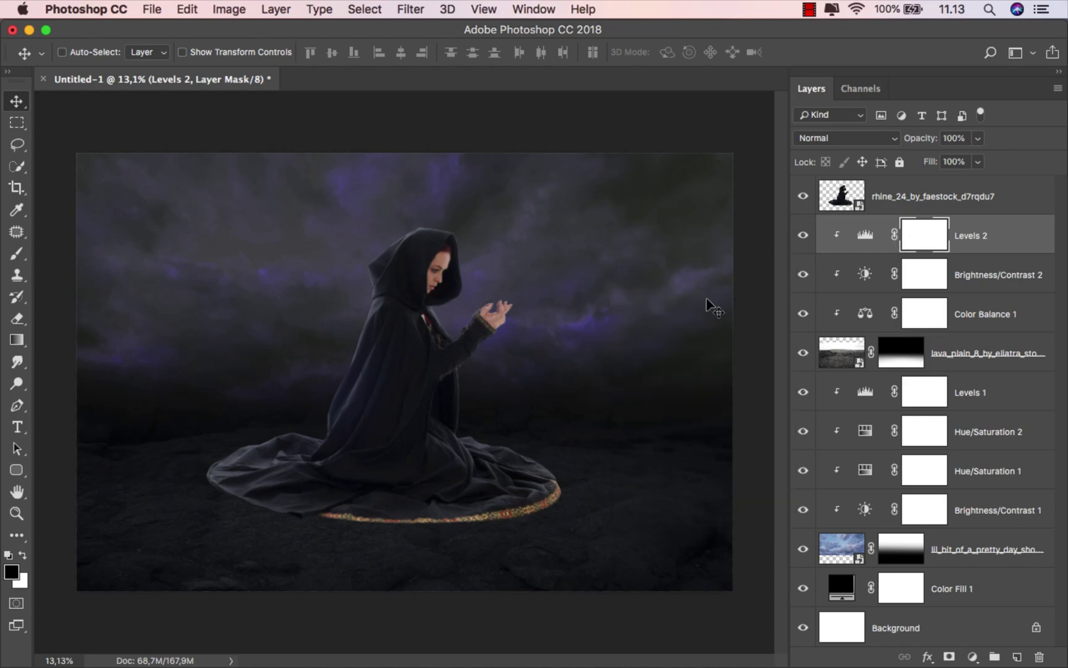
Paint black with a soft, flattened brush on the Levels 2 mask to lighten the ground around the front hem of the cloak.
drag(17, 253, 37, 253)
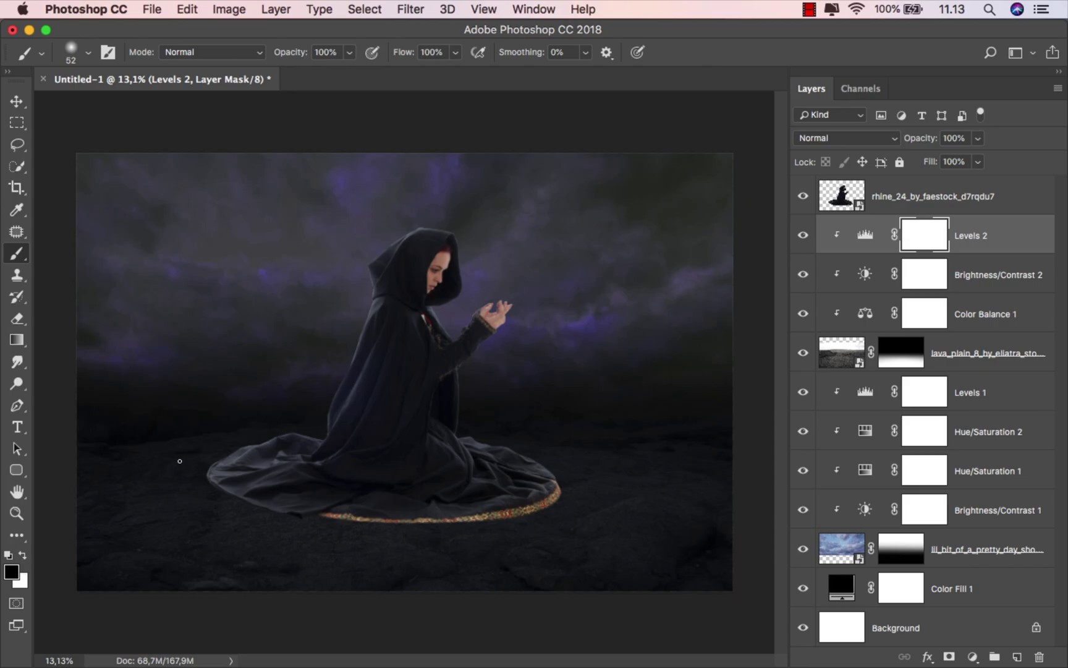
right_click(233, 307)
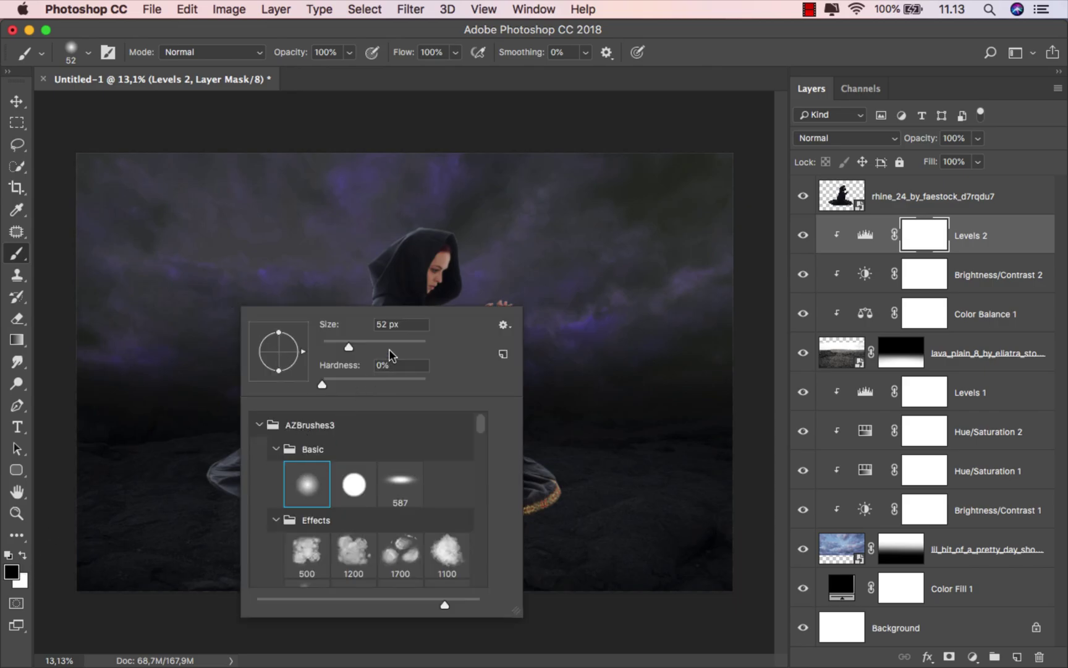
click(673, 67)
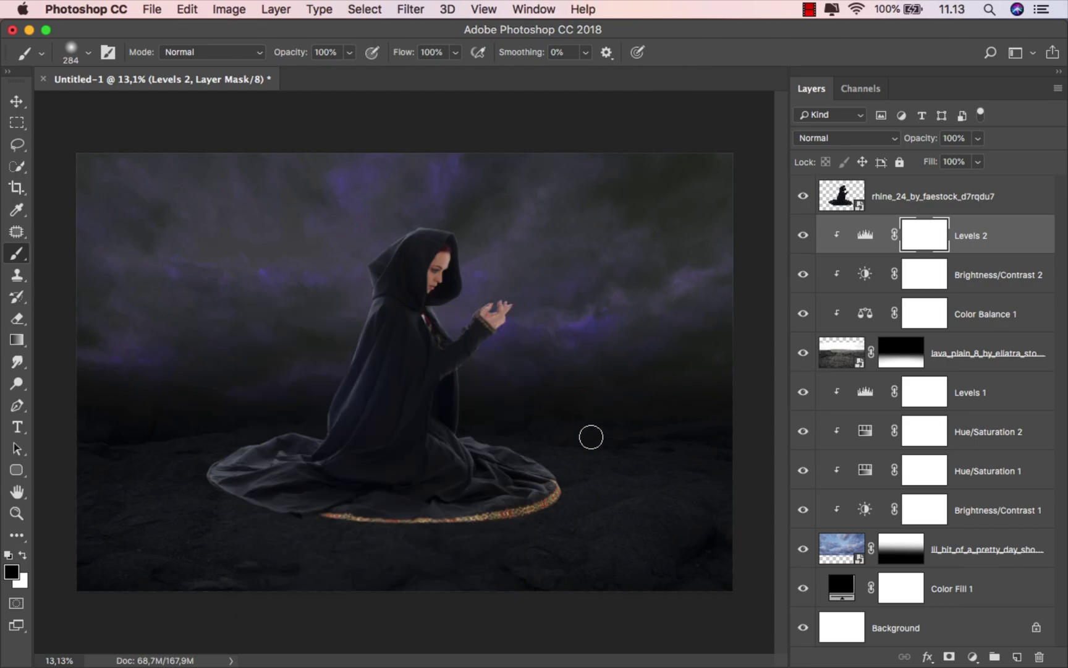
mouse_move(585, 443)
mouse_down()
mouse_move(659, 437)
mouse_move(629, 444)
mouse_up()
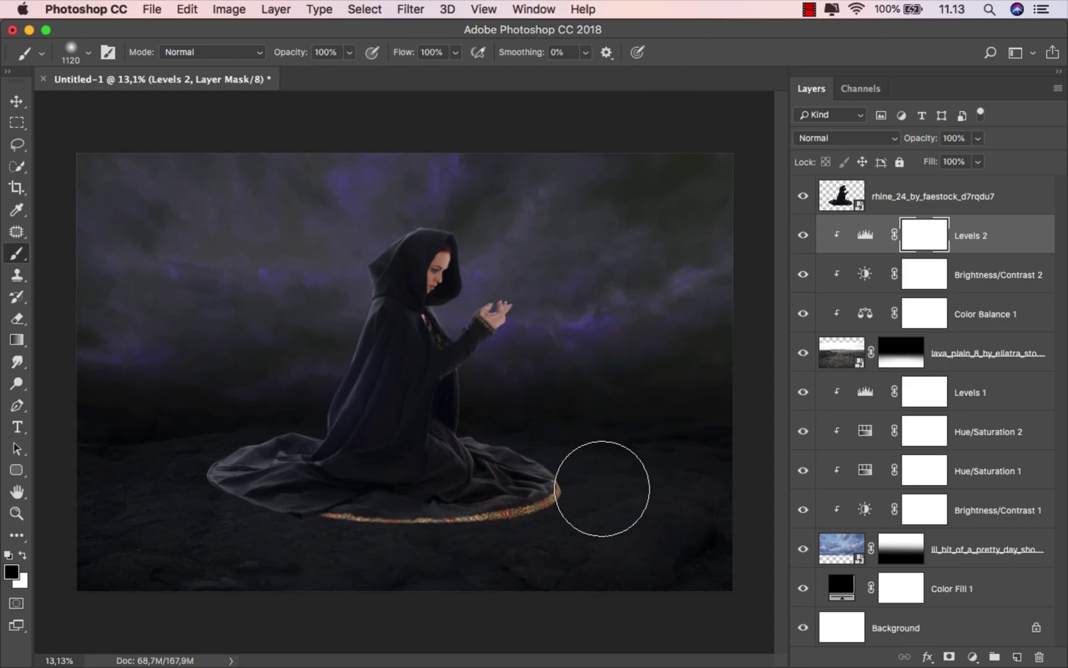
click(574, 507)
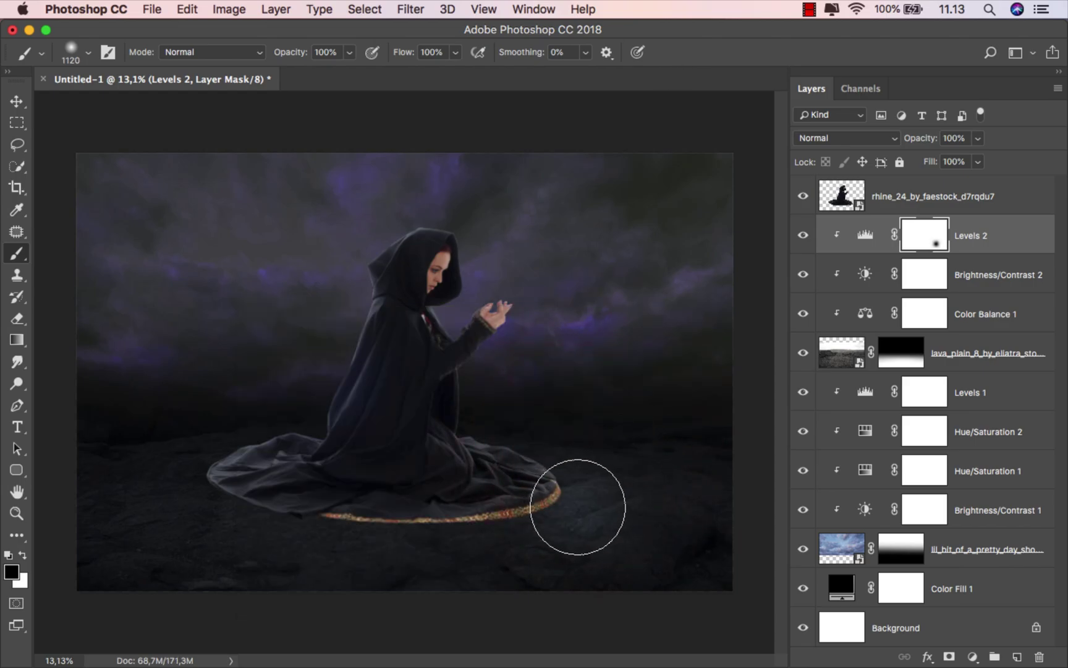
right_click(591, 506)
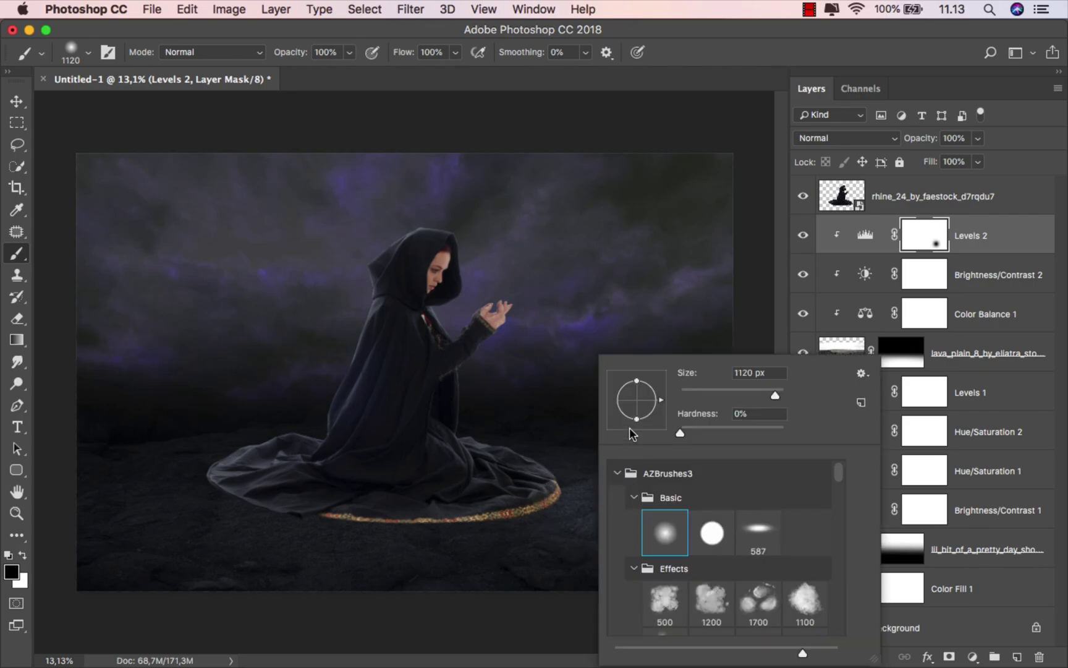
drag(555, 471, 610, 477)
click(613, 499)
mouse_move(535, 501)
mouse_down()
mouse_move(427, 487)
mouse_move(536, 508)
mouse_move(616, 501)
mouse_move(426, 481)
mouse_up()
scroll(556, 443, up, 2)
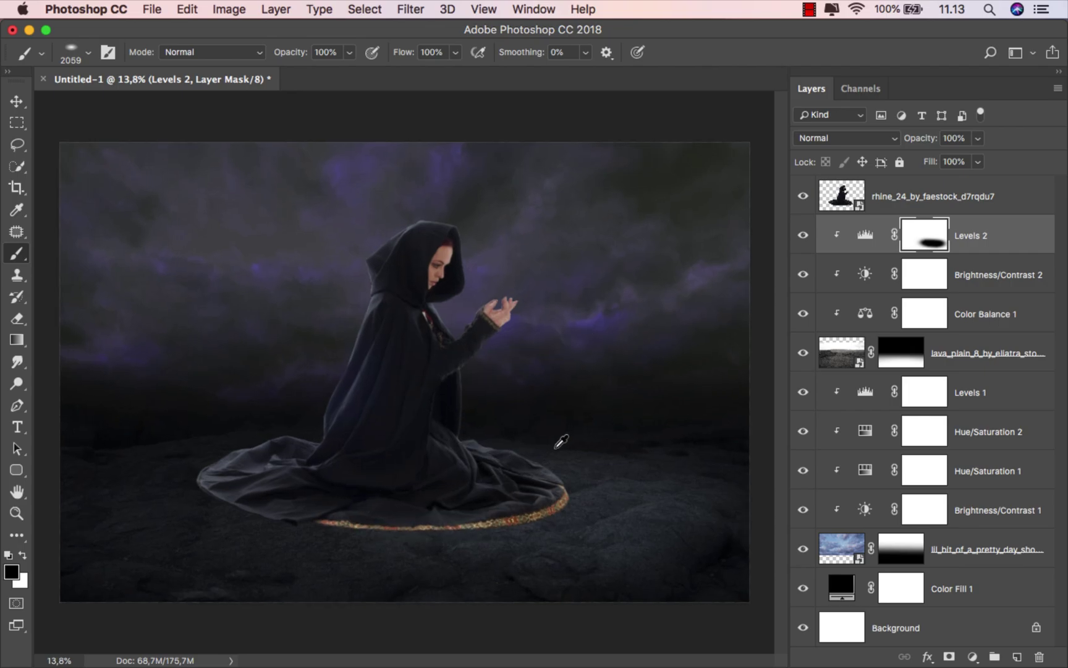
Paint black with a soft brush of about 1569 px on the Brightness/Contrast 2 mask over the ground beside the cloak's front hem.
click(803, 274)
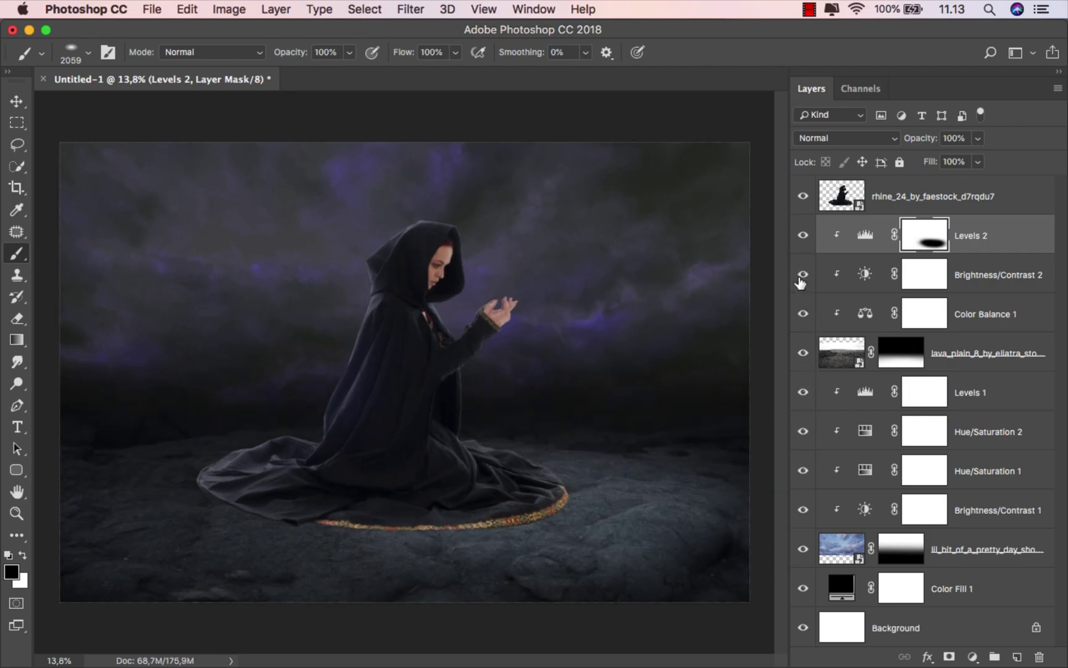
click(924, 273)
drag(590, 493, 568, 495)
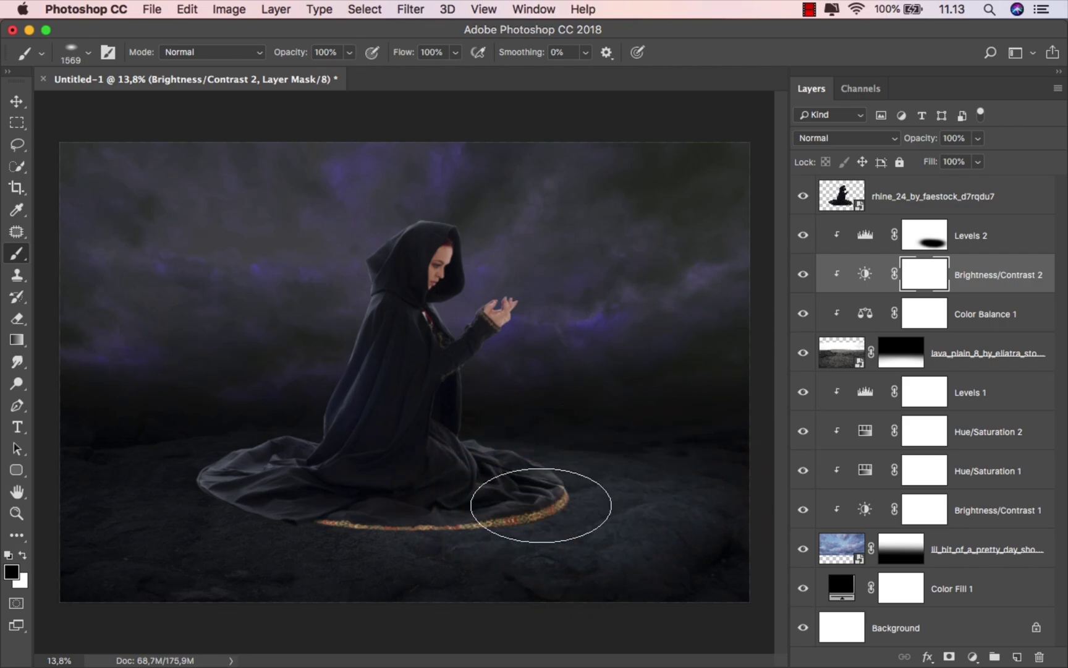
click(563, 509)
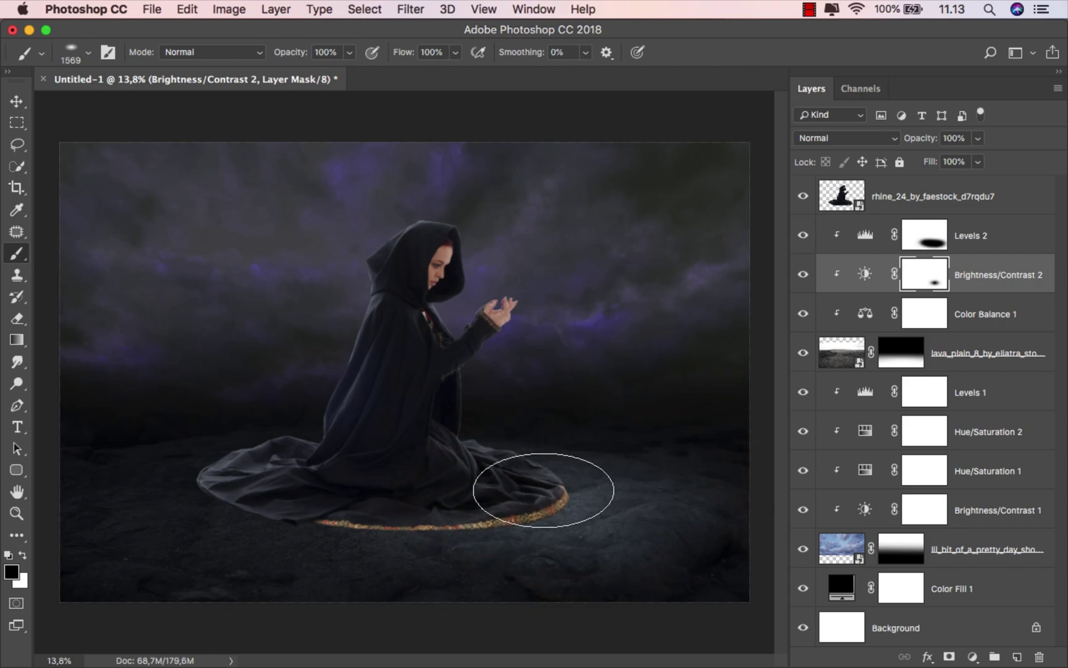
click(536, 490)
mouse_move(502, 504)
mouse_down()
mouse_move(448, 493)
mouse_move(457, 470)
mouse_move(615, 494)
mouse_move(442, 479)
mouse_up()
key(super+z)
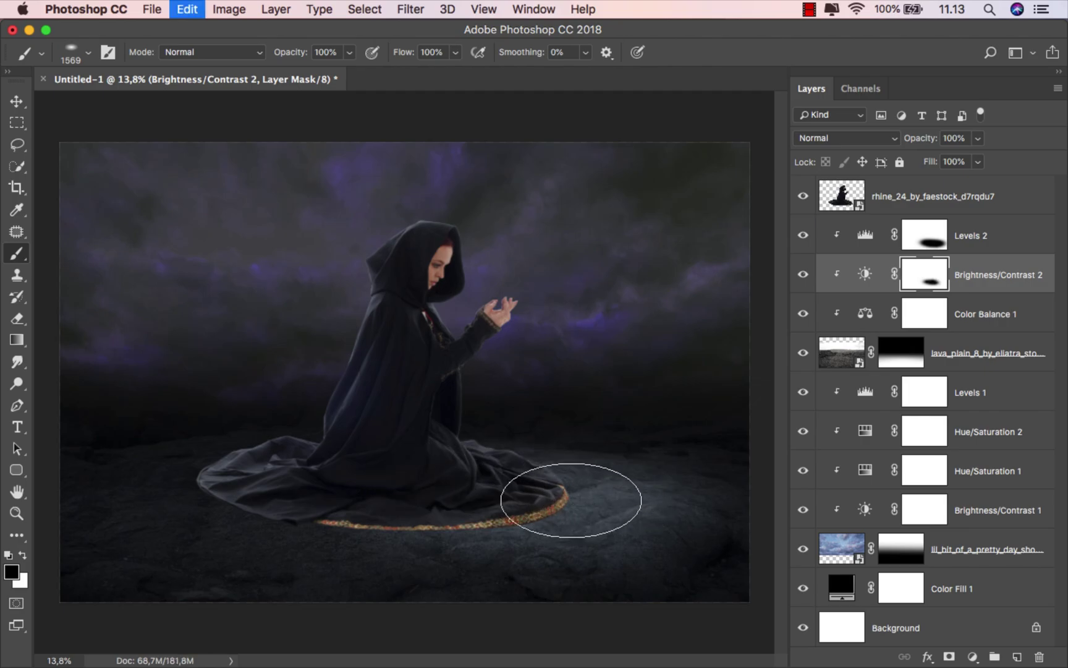
click(563, 501)
Add a Levels adjustment clipped to the woman layer with white output level 103, and invert its mask to black.
click(978, 284)
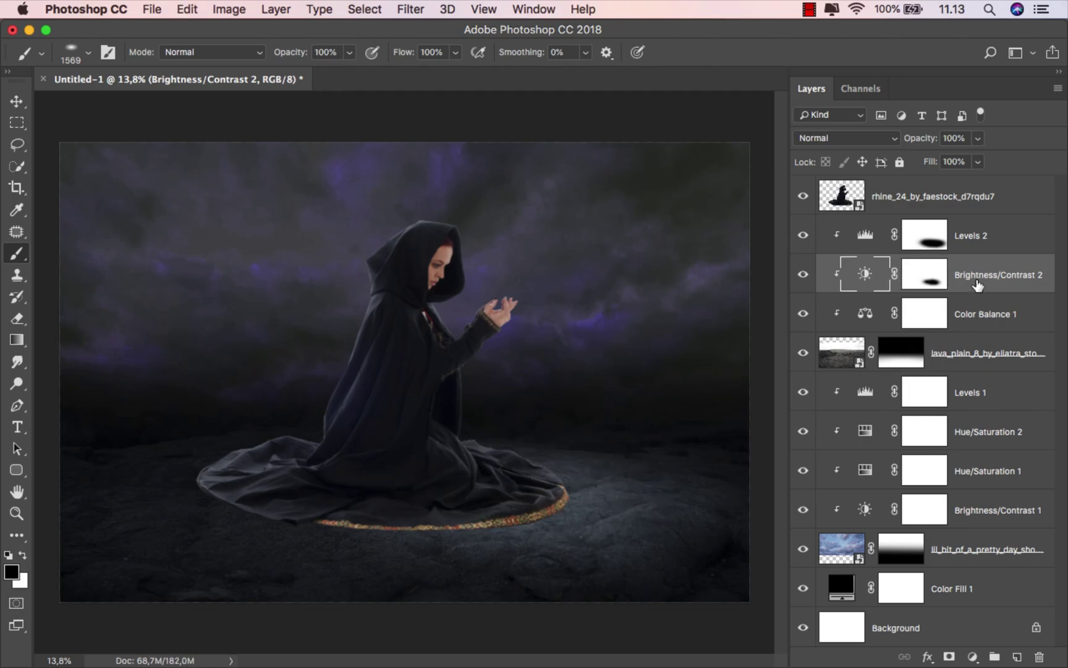
key(v)
click(977, 236)
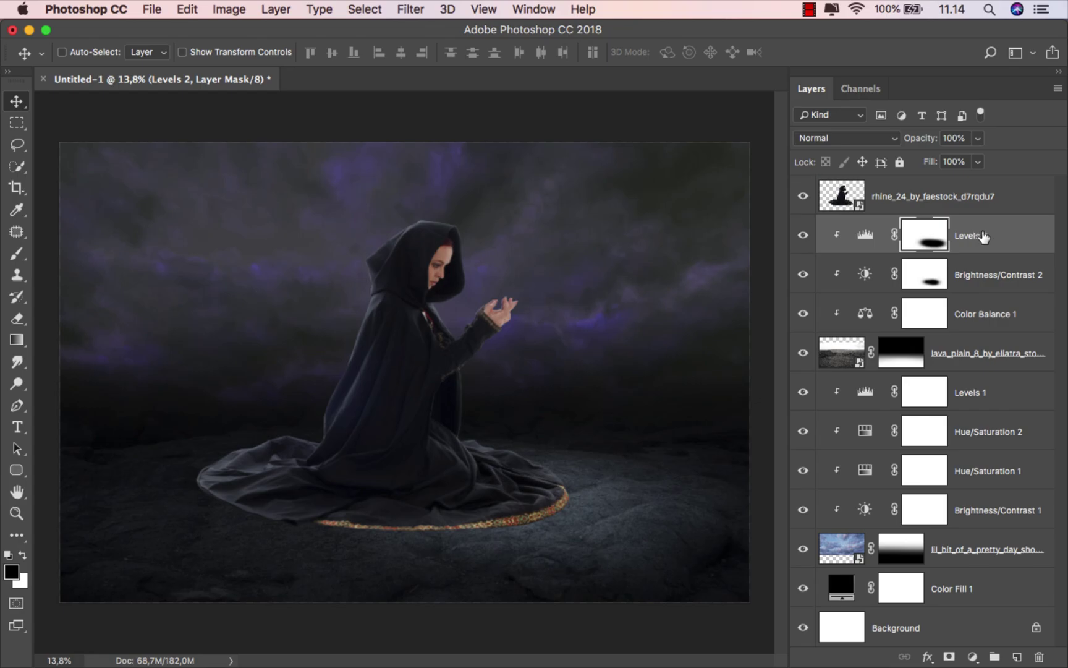
click(965, 207)
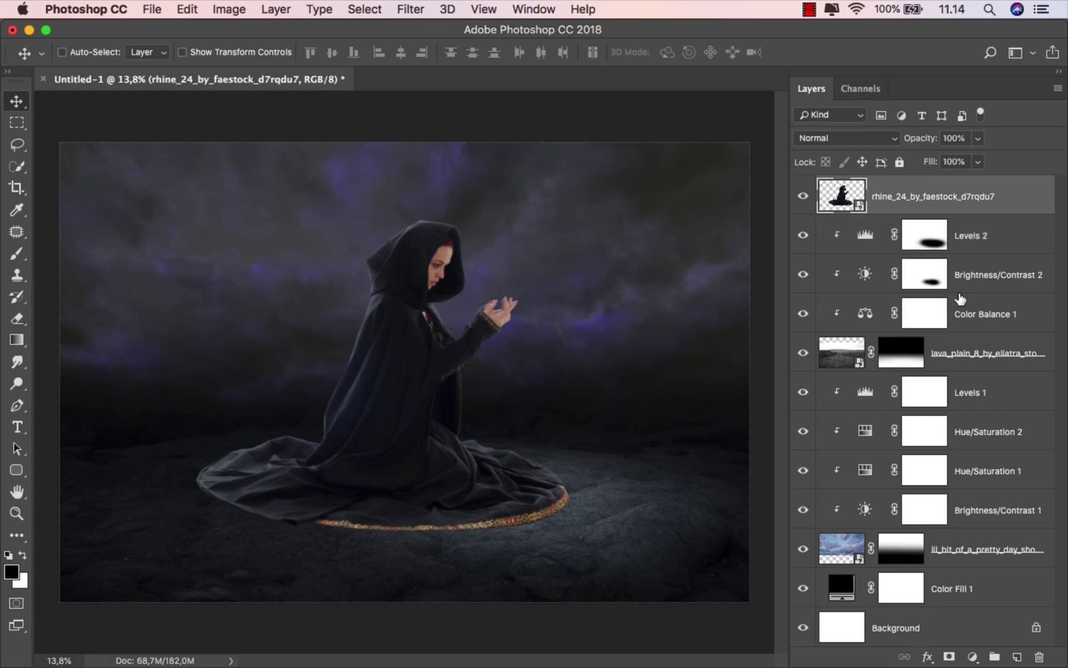
click(972, 656)
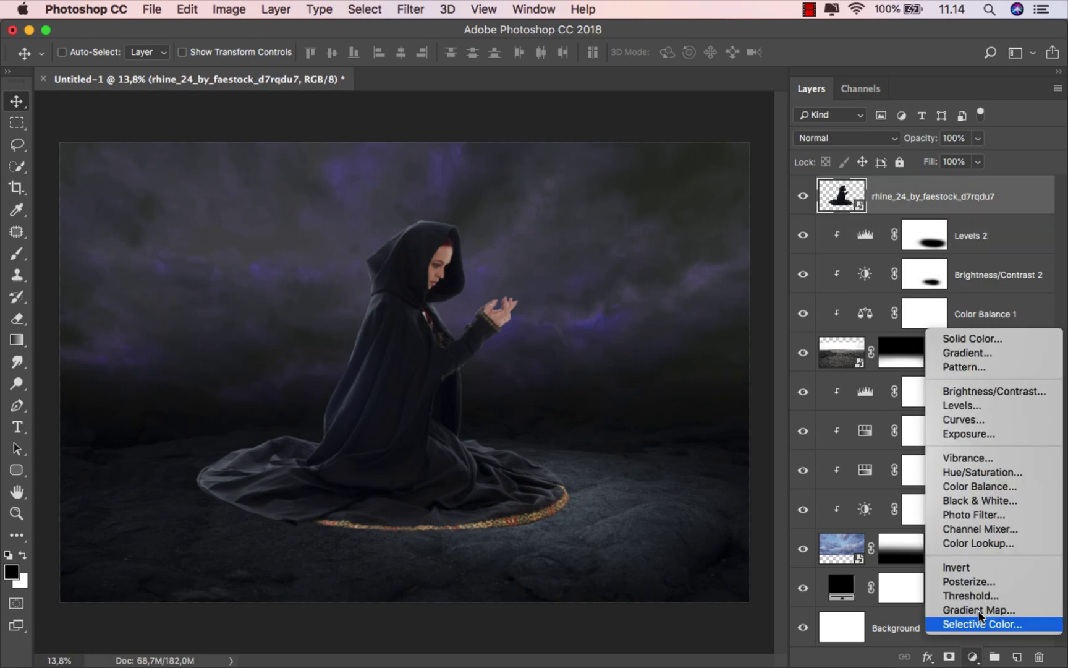
click(990, 406)
click(671, 519)
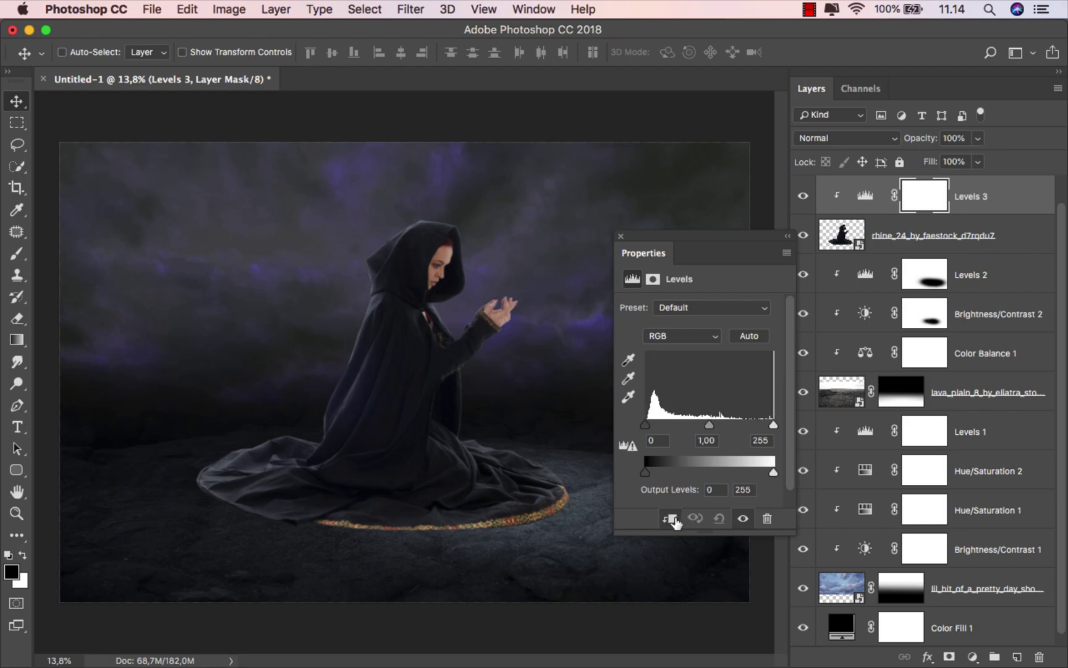
drag(772, 474, 716, 474)
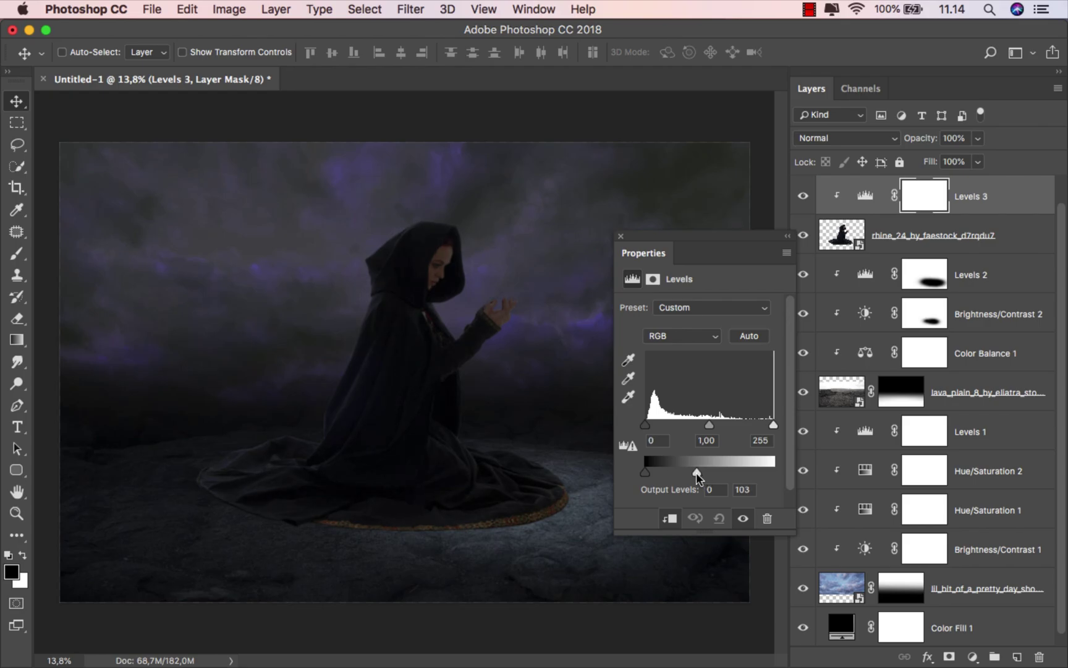
click(620, 237)
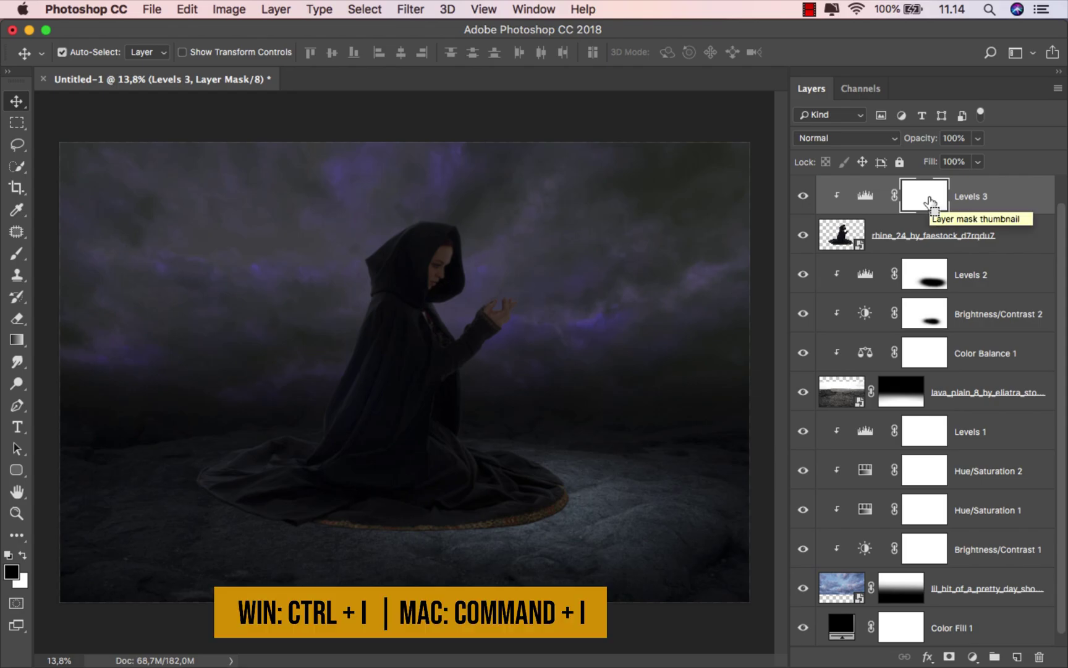
key(super+i)
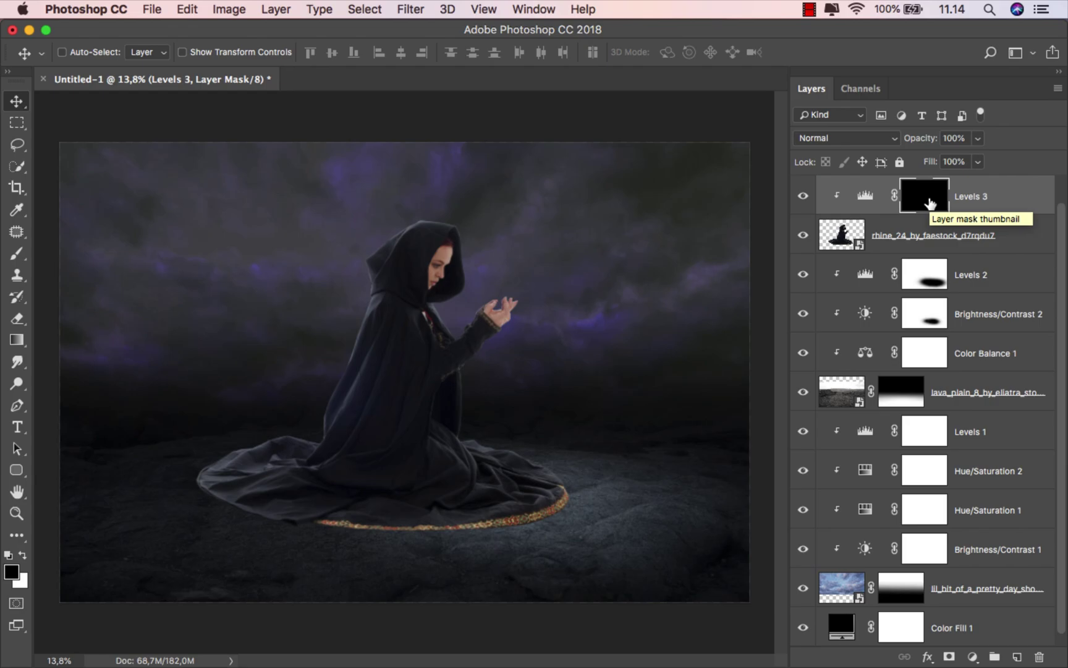
Paint the back of the hood on the woman's Levels mask with a soft white brush at 17% opacity.
click(25, 261)
click(68, 249)
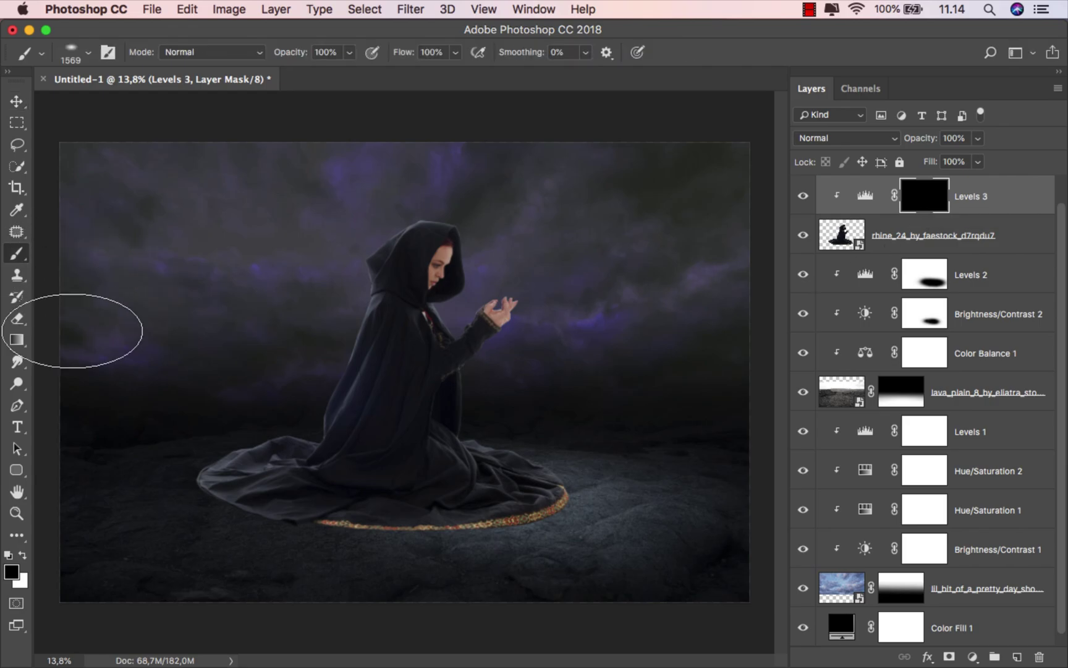
click(25, 554)
right_click(290, 291)
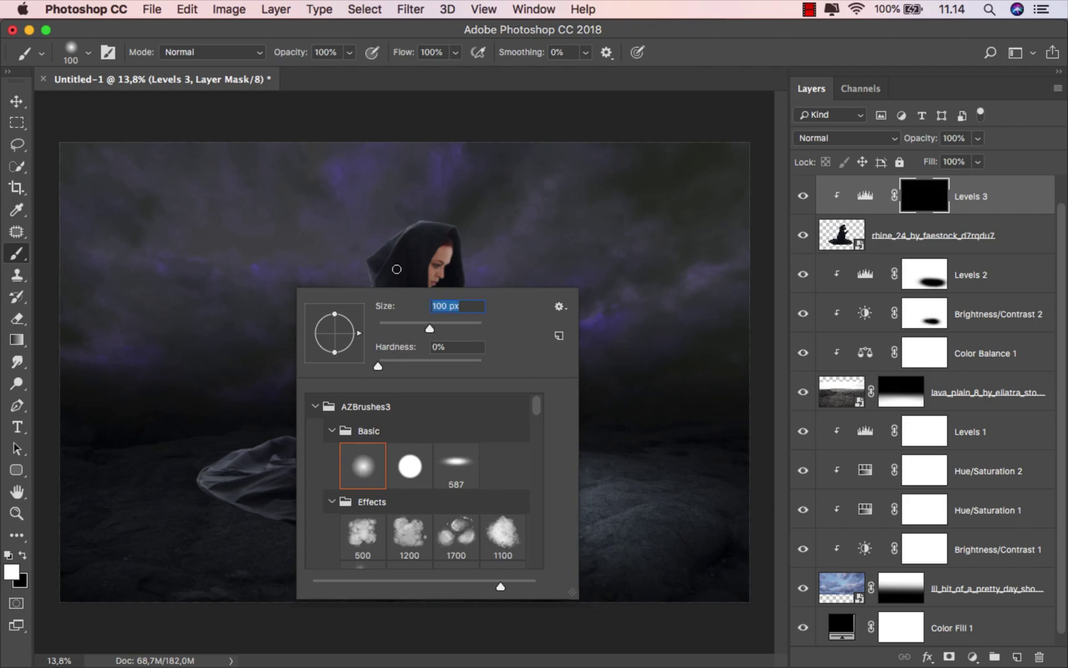
click(349, 53)
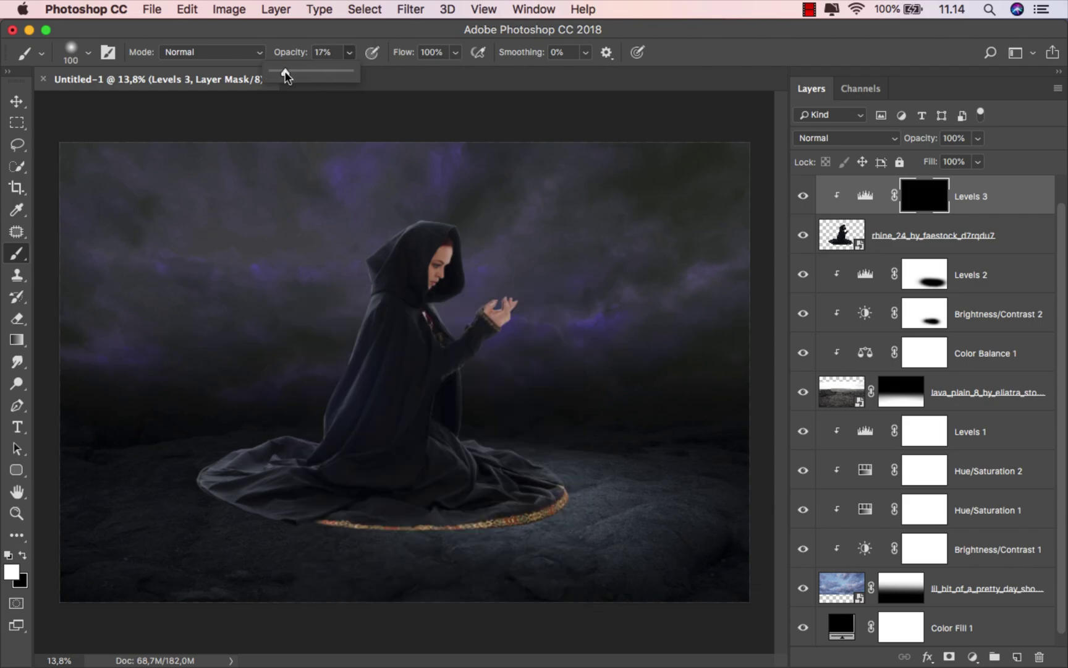
scroll(357, 255, up, 3)
drag(384, 201, 406, 200)
scroll(367, 250, up, 2)
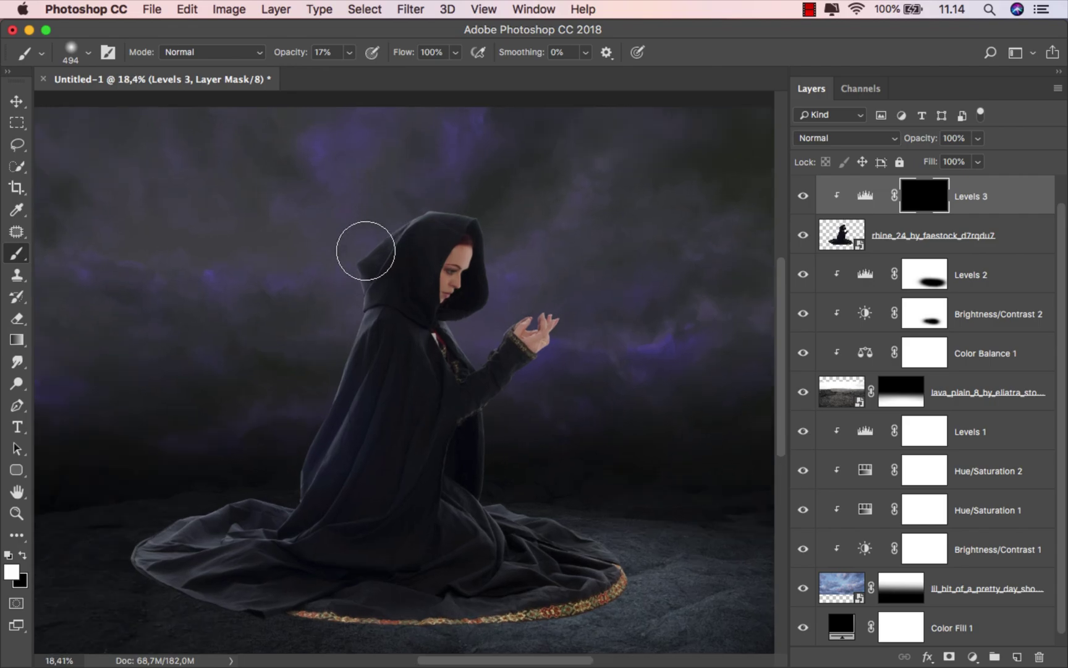
scroll(362, 275, down, 1)
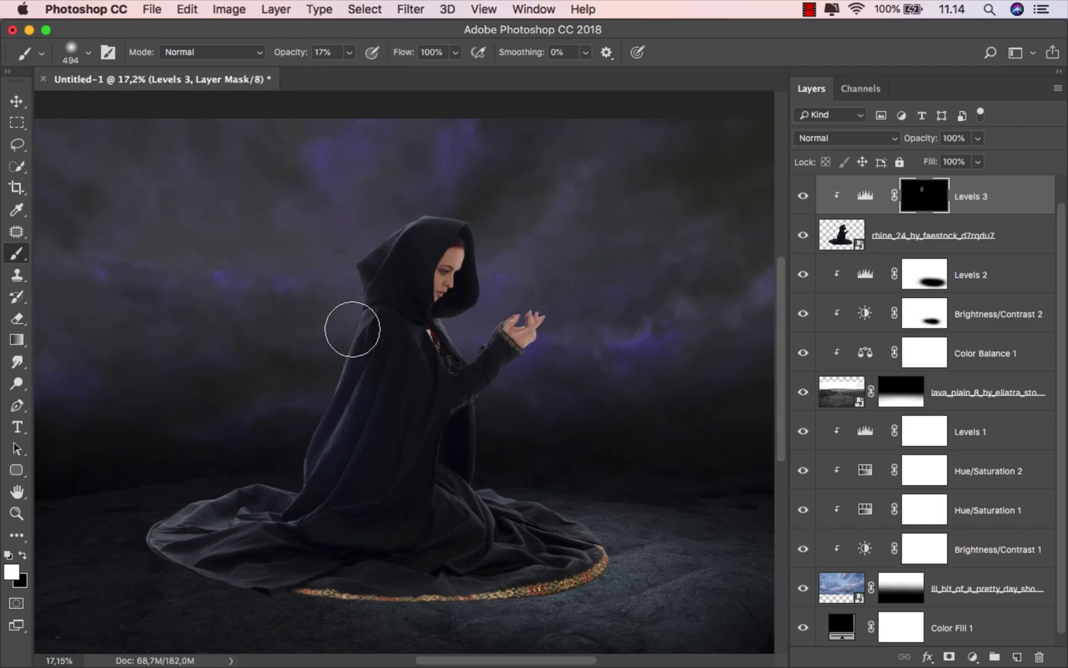
Paint white along the cloak's back and trailing folds on the Levels mask, and compare the image with and without the adjustment.
drag(349, 350, 359, 350)
drag(343, 394, 287, 477)
mouse_move(310, 418)
mouse_down()
mouse_move(338, 369)
mouse_move(358, 304)
mouse_move(356, 259)
mouse_move(378, 219)
mouse_move(297, 462)
mouse_move(161, 536)
mouse_move(223, 586)
mouse_move(250, 595)
mouse_move(270, 587)
mouse_move(227, 586)
mouse_move(159, 551)
mouse_move(148, 532)
mouse_move(242, 495)
mouse_move(289, 490)
mouse_move(195, 508)
mouse_move(180, 501)
mouse_move(196, 499)
mouse_move(157, 542)
mouse_move(158, 556)
mouse_move(441, 604)
mouse_move(219, 576)
mouse_move(243, 519)
mouse_move(322, 493)
mouse_move(193, 517)
mouse_move(136, 548)
mouse_move(183, 574)
mouse_move(251, 583)
mouse_move(211, 573)
mouse_move(146, 511)
mouse_move(228, 486)
mouse_move(298, 489)
mouse_move(330, 440)
mouse_move(345, 321)
mouse_up()
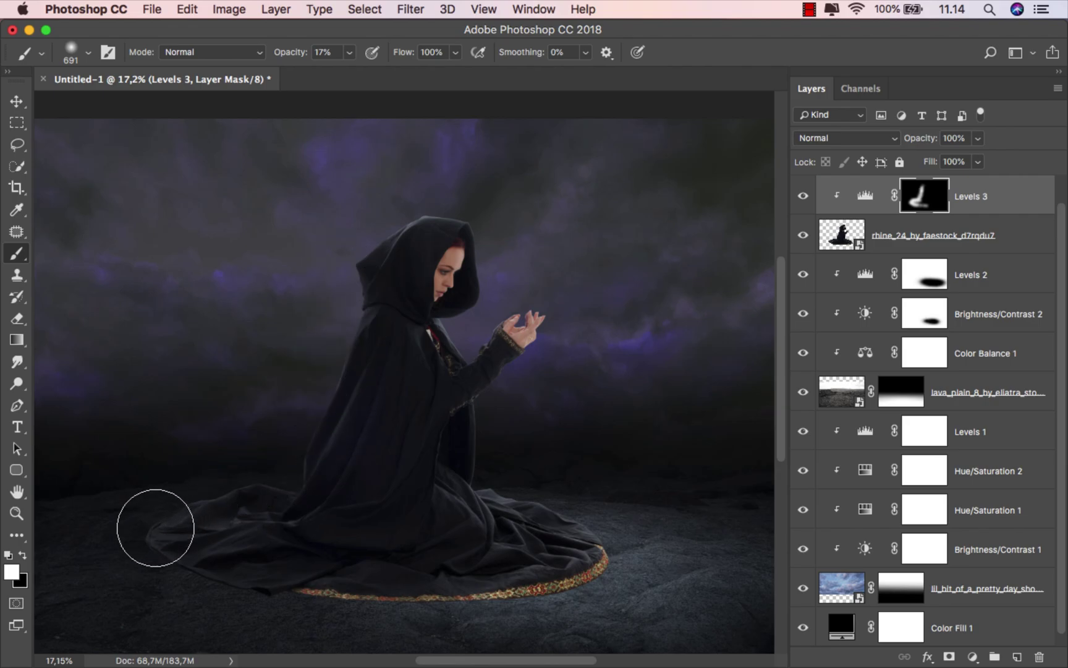
click(804, 197)
click(804, 197)
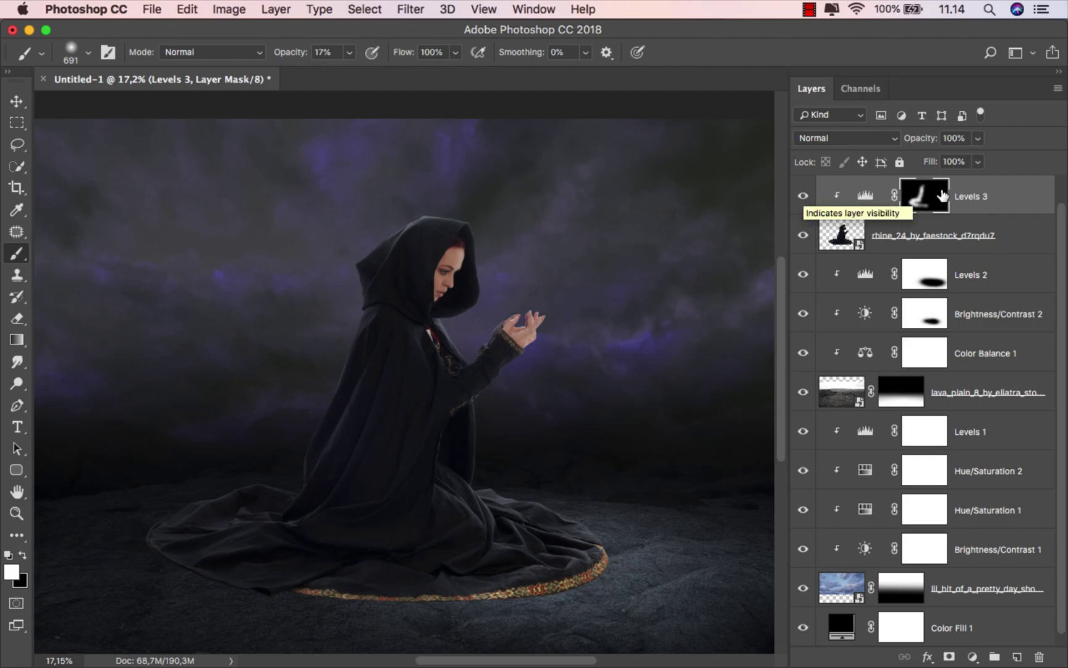
Add a new layer clipped to the woman layer and paint soft black shading at 11% opacity over the cloak's trailing folds.
click(990, 198)
click(987, 232)
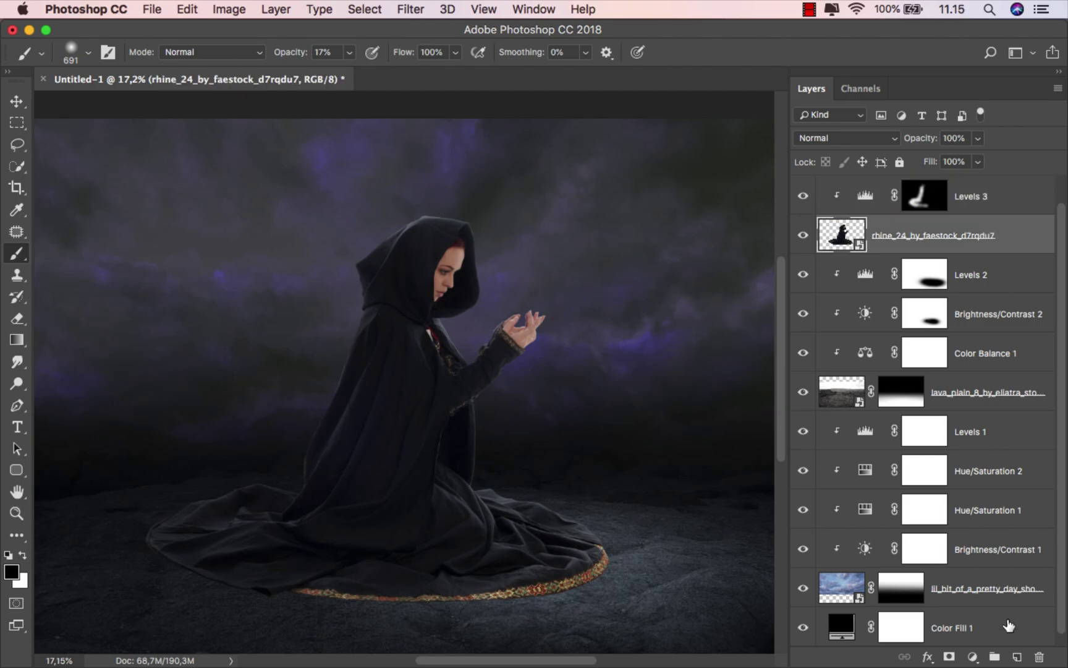
click(1017, 656)
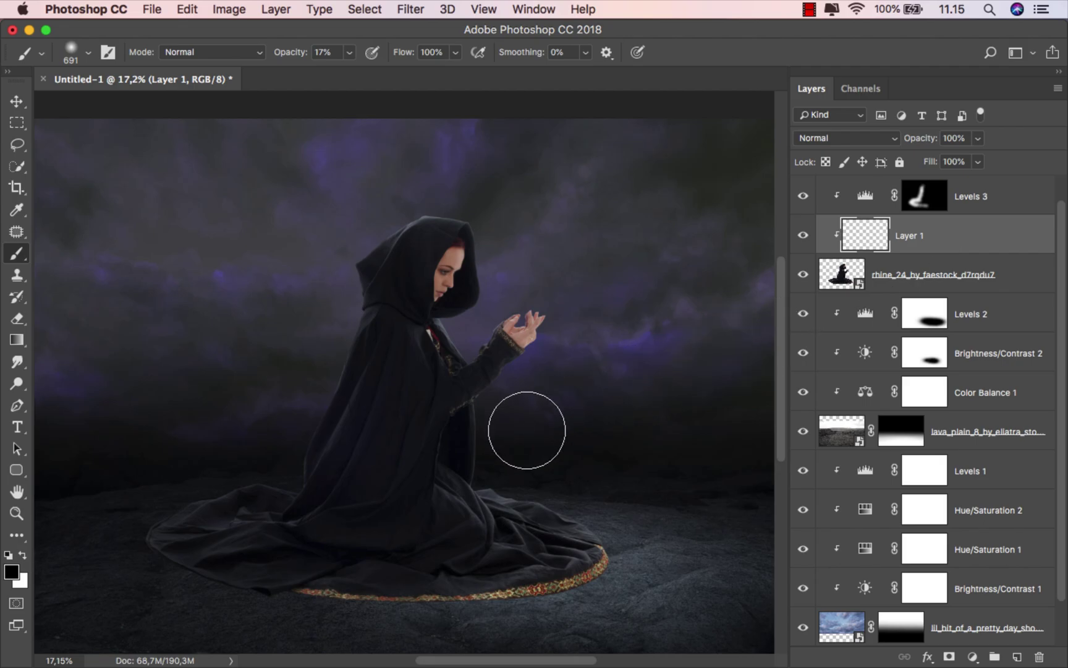
scroll(248, 572, up, 3)
scroll(241, 577, up, 3)
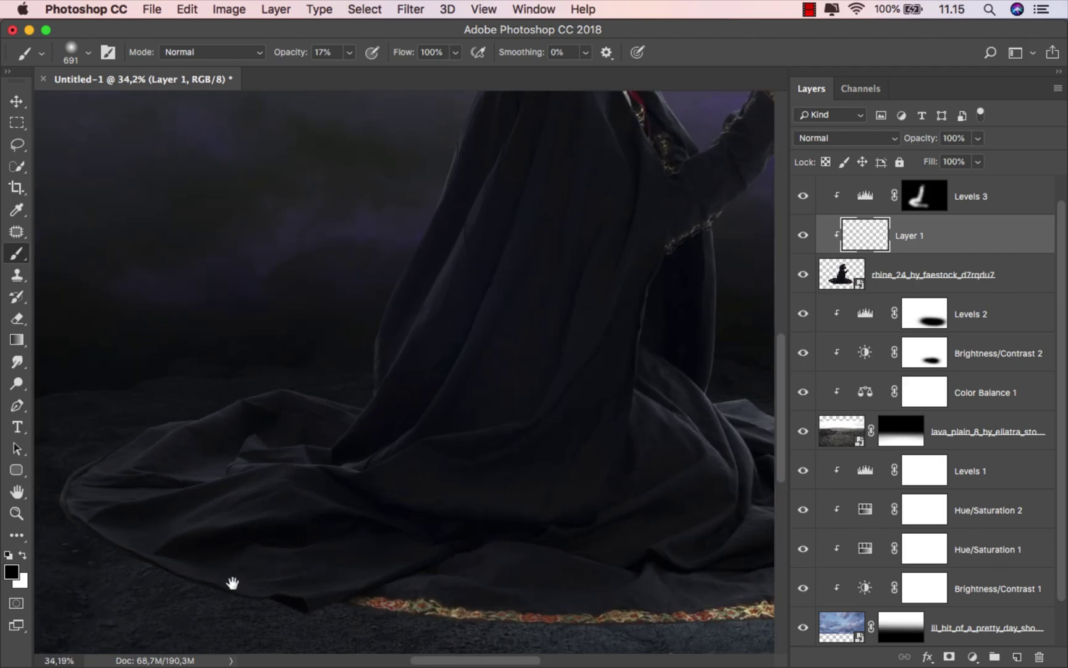
drag(359, 518, 318, 514)
click(349, 52)
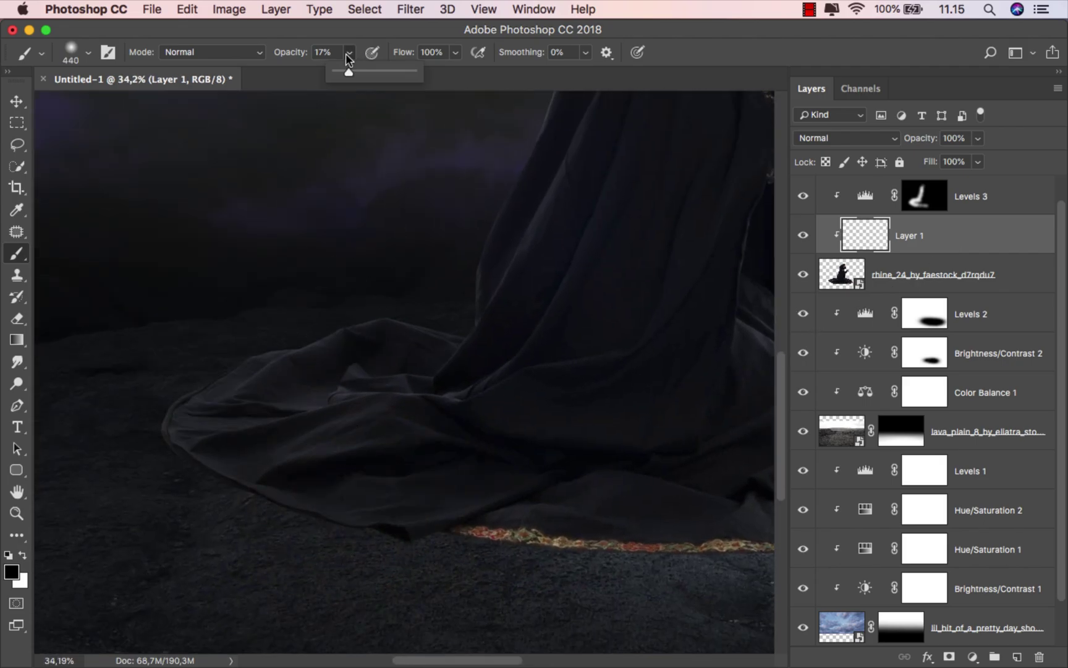
mouse_move(401, 541)
mouse_down()
mouse_move(318, 529)
mouse_move(241, 497)
mouse_move(173, 439)
mouse_move(170, 418)
mouse_move(189, 402)
mouse_move(309, 362)
mouse_up()
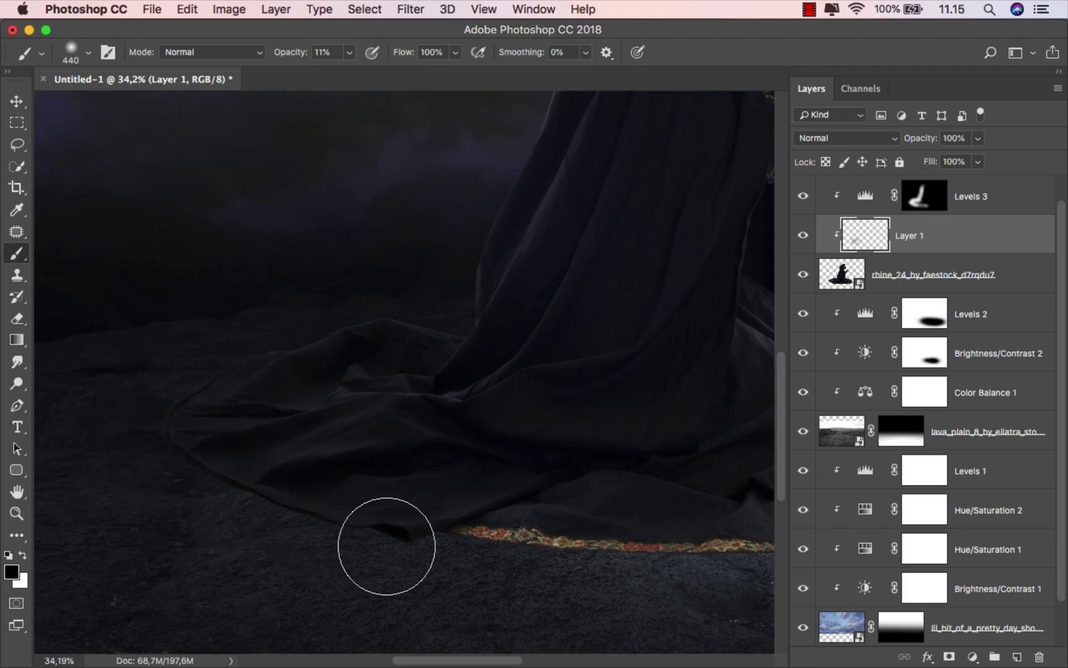
drag(405, 441, 346, 513)
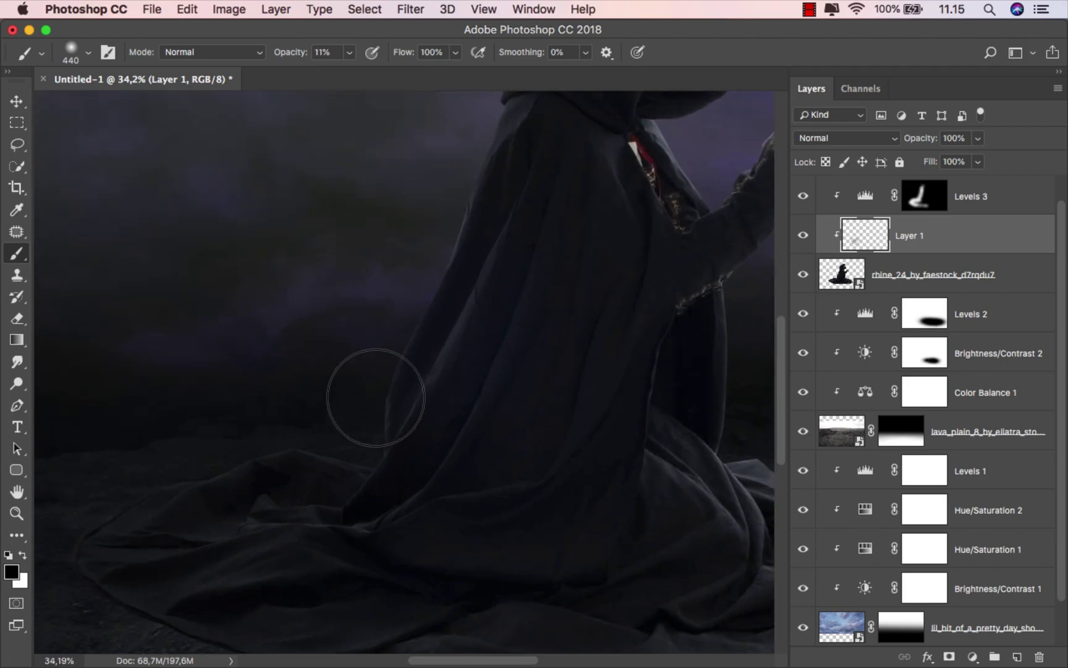
scroll(281, 392, down, 5)
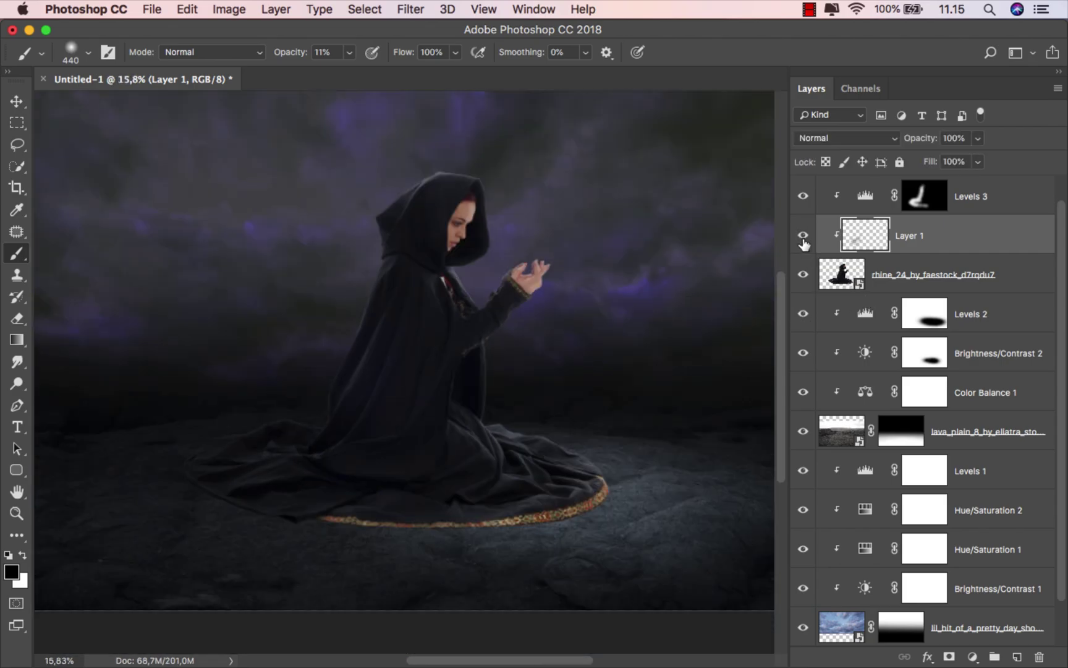
Add a new layer named "shadow" directly beneath the woman layer, with black as the painting colour.
click(993, 314)
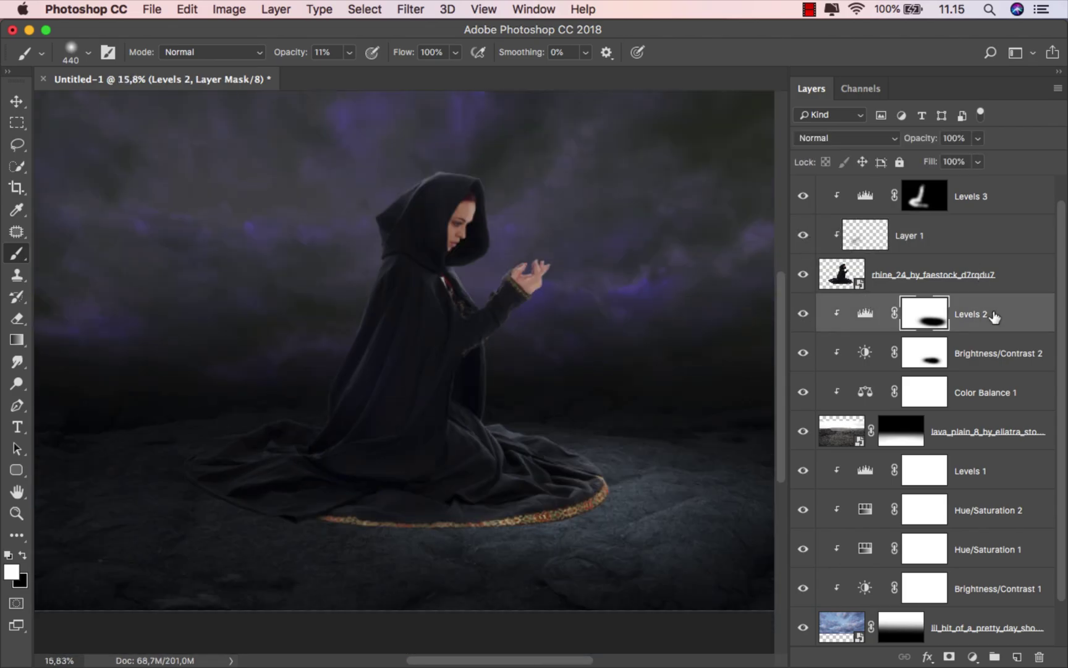
click(1015, 659)
key(x)
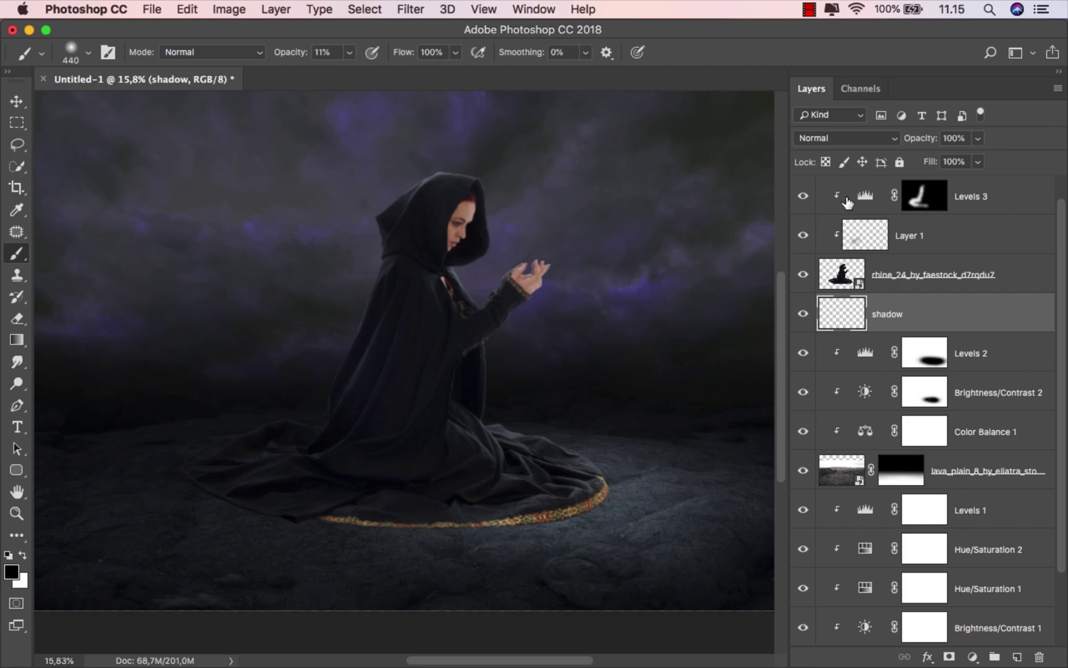
Set the shadow layer's blend mode to Soft Light and raise the brush opacity to 100%.
click(830, 137)
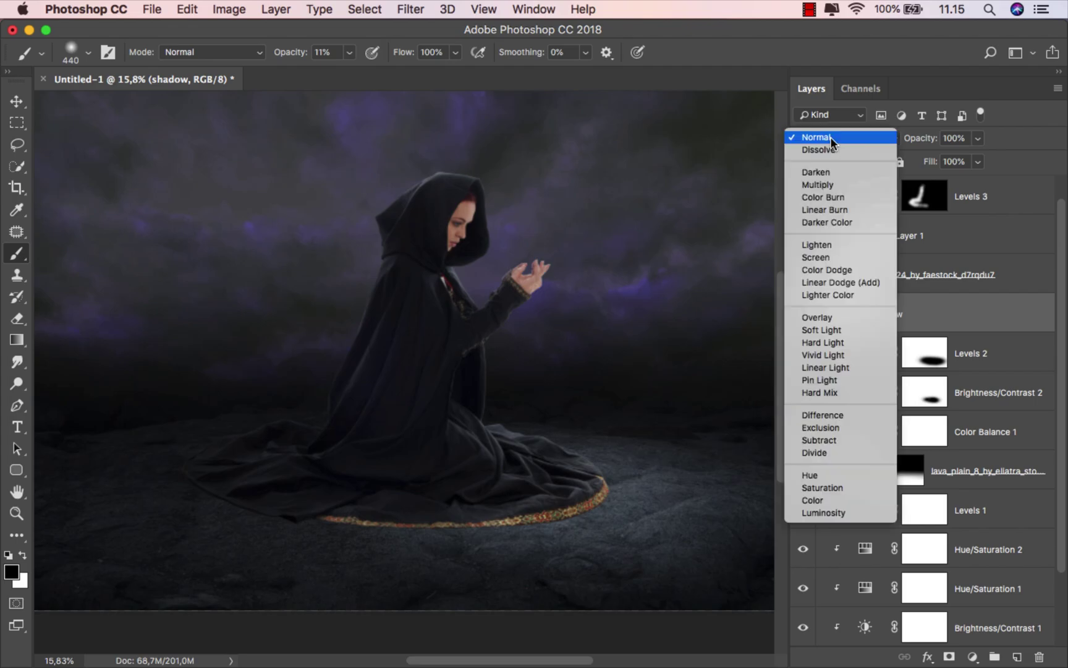
click(827, 330)
click(349, 52)
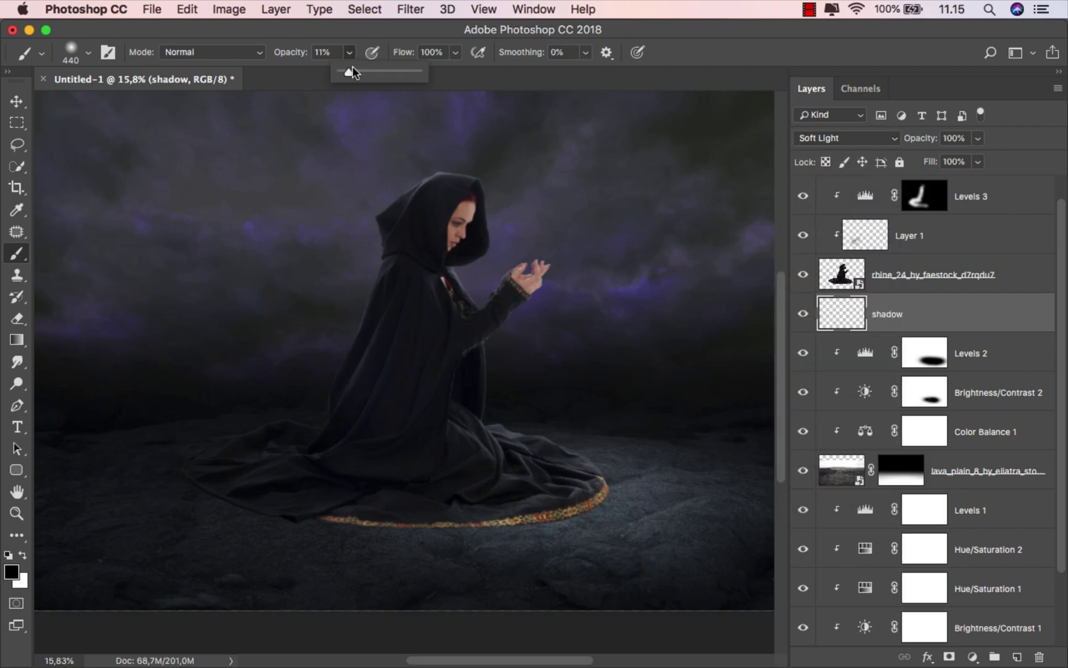
click(27, 258)
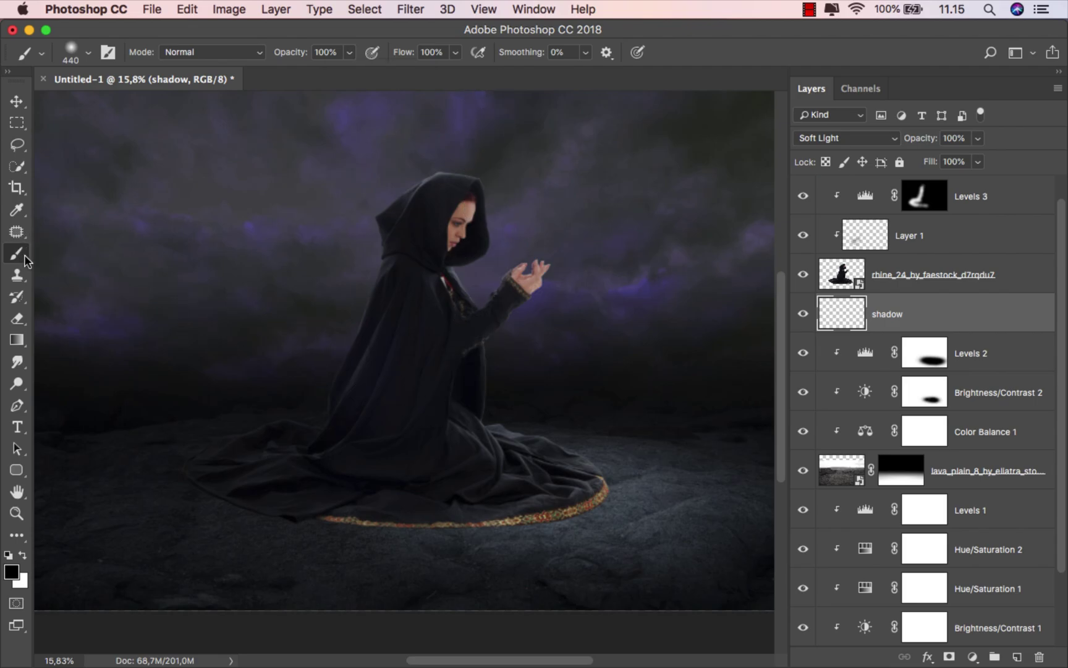
Paint a black contact shadow on the ground along the cloak's embroidered hem with a soft 40 px brush.
scroll(576, 530, up, 3)
drag(590, 508, 621, 426)
scroll(599, 494, up, 8)
mouse_move(651, 377)
mouse_down()
mouse_move(629, 377)
mouse_move(688, 365)
mouse_up()
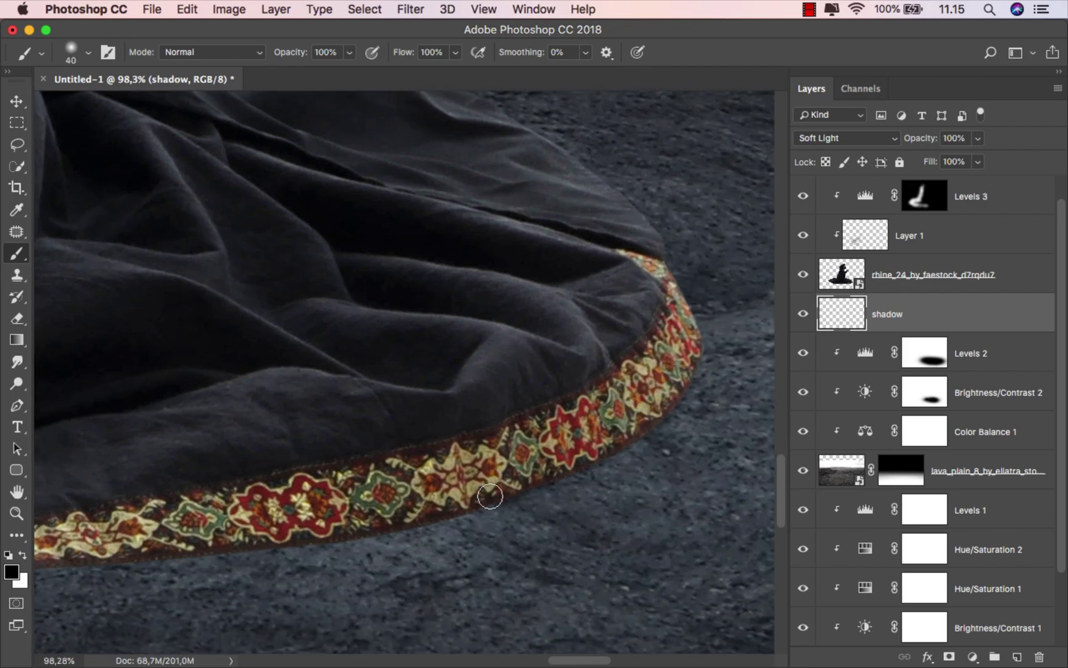
scroll(357, 477, down, 5)
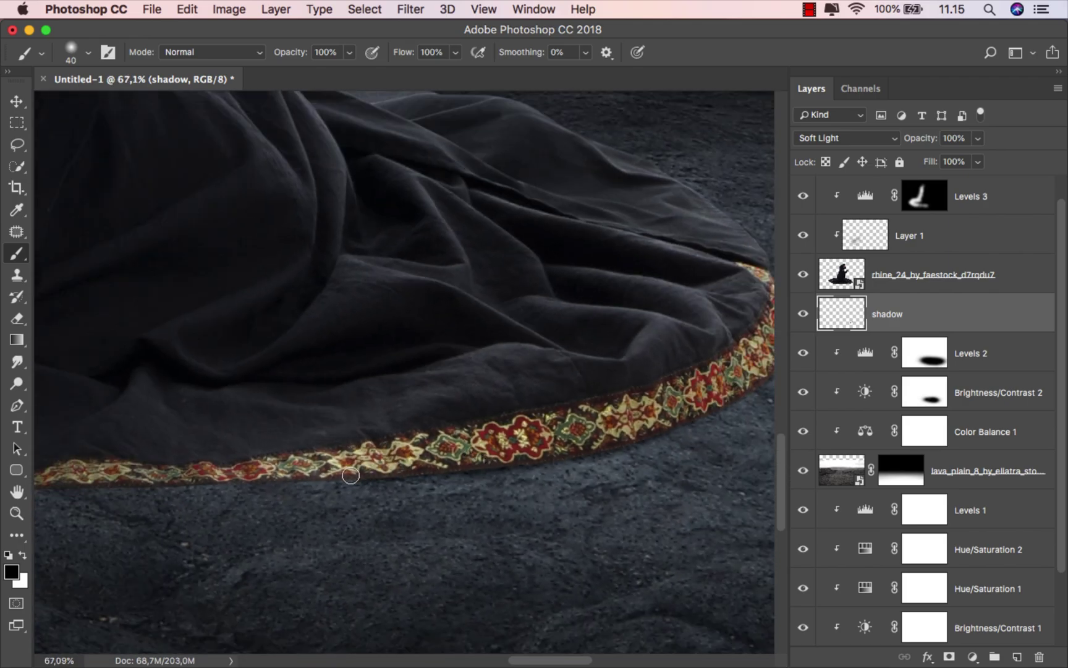
scroll(351, 475, left, 4)
drag(140, 462, 367, 449)
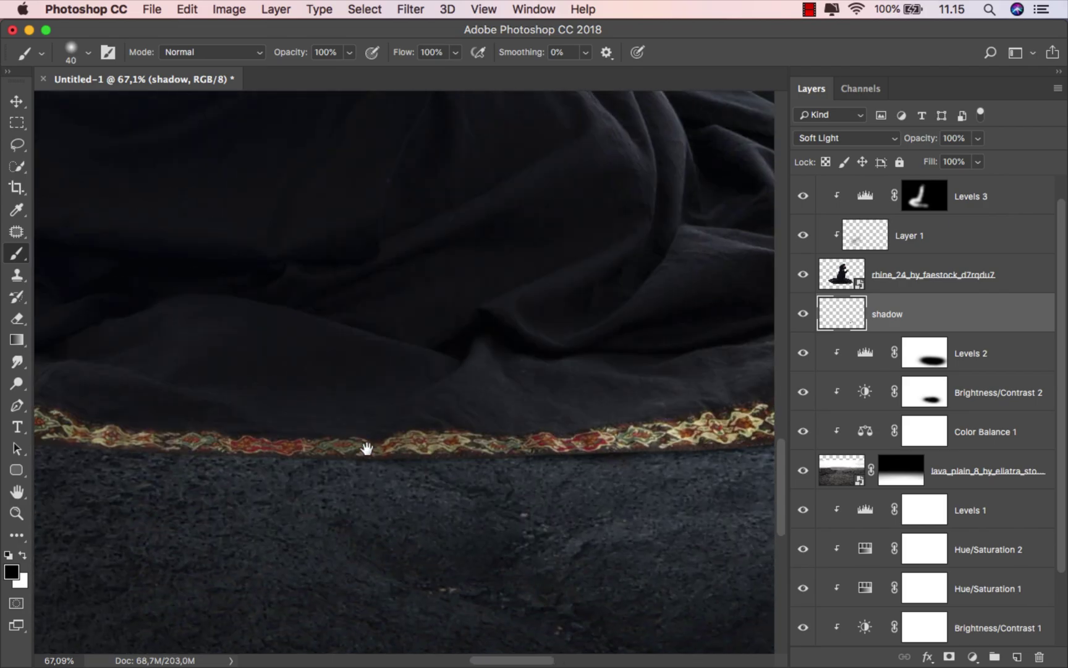
scroll(416, 453, left, 4)
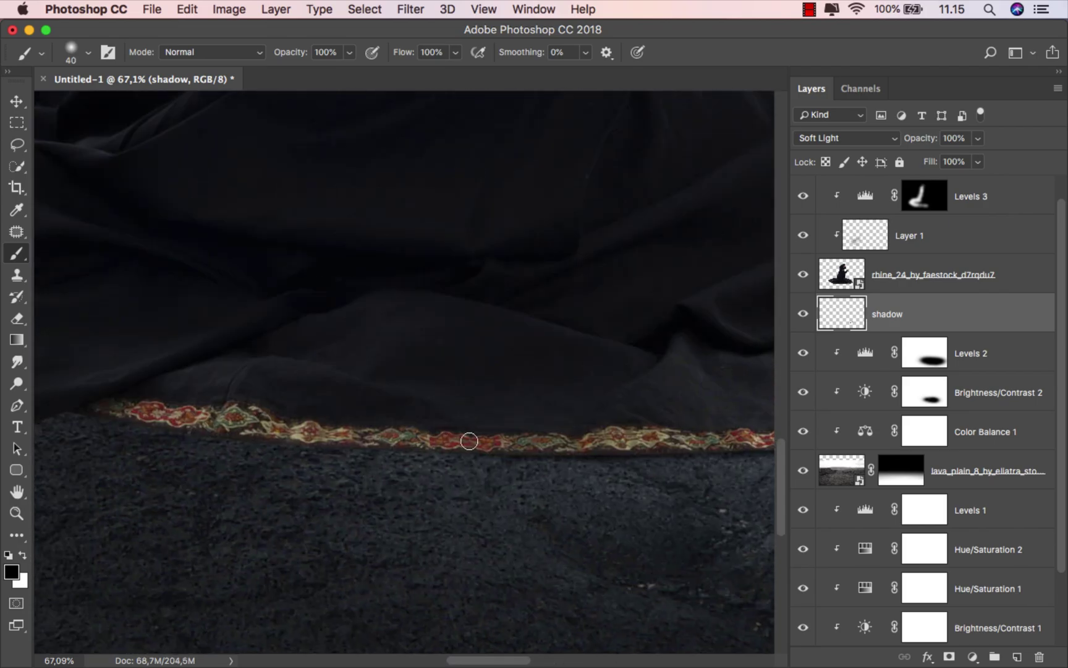
drag(495, 453, 409, 449)
drag(301, 435, 550, 458)
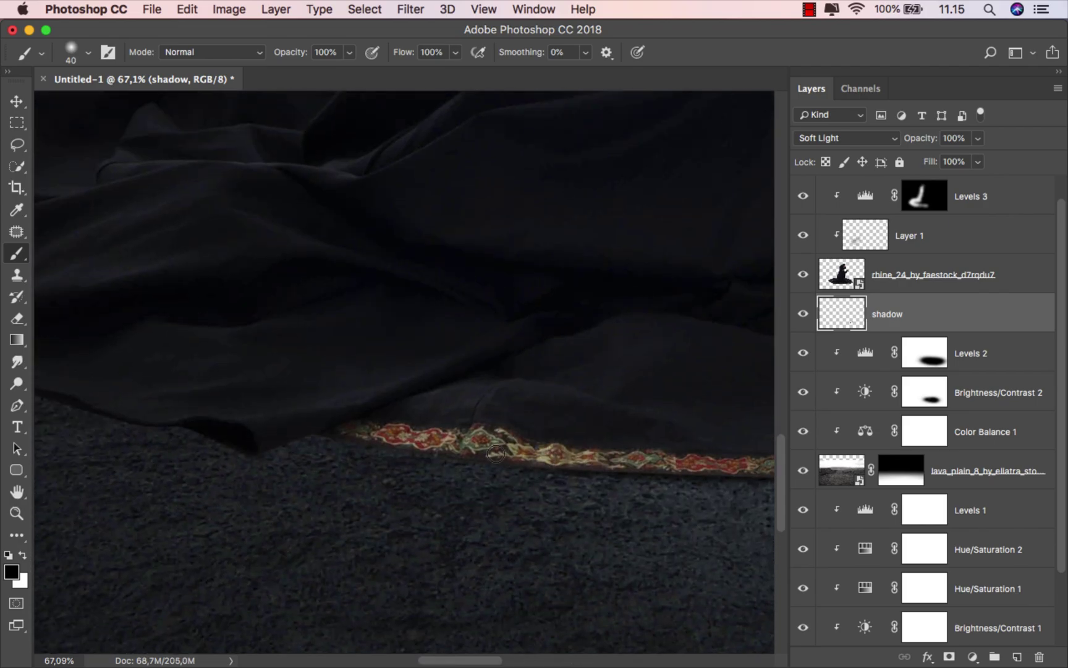
drag(403, 447, 303, 443)
drag(374, 425, 395, 424)
Paint black shadow beneath the cloak's dark trailing edge with a soft 108 px brush, and set the shadow layer's fill to 71%.
scroll(470, 425, left, 5)
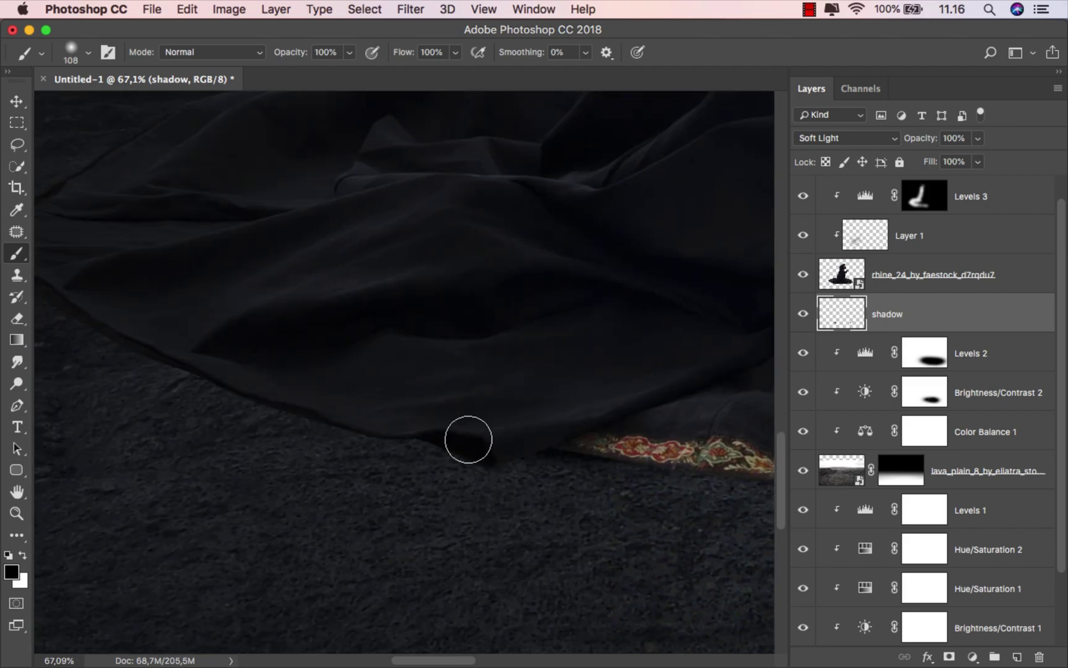
drag(231, 370, 627, 486)
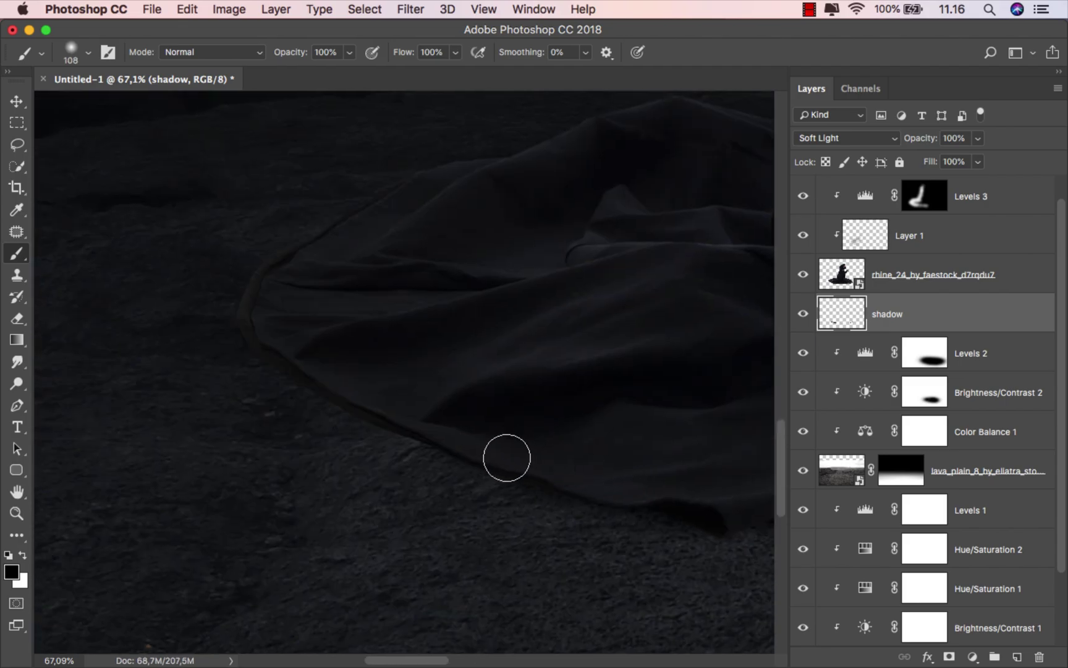
scroll(270, 329, down, 6)
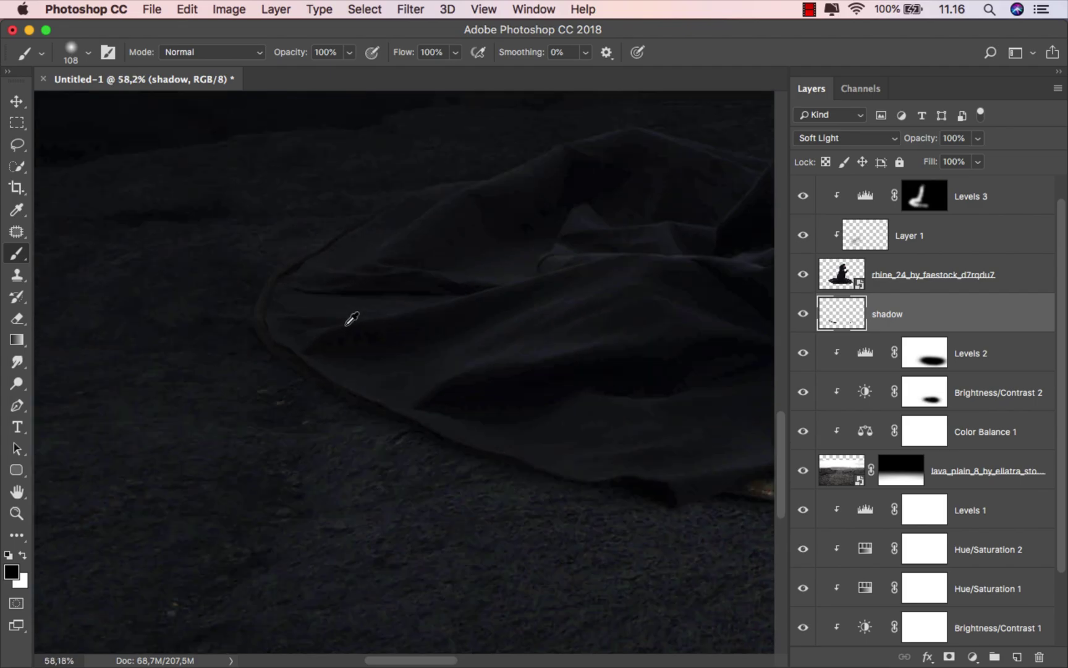
scroll(251, 513, up, 1)
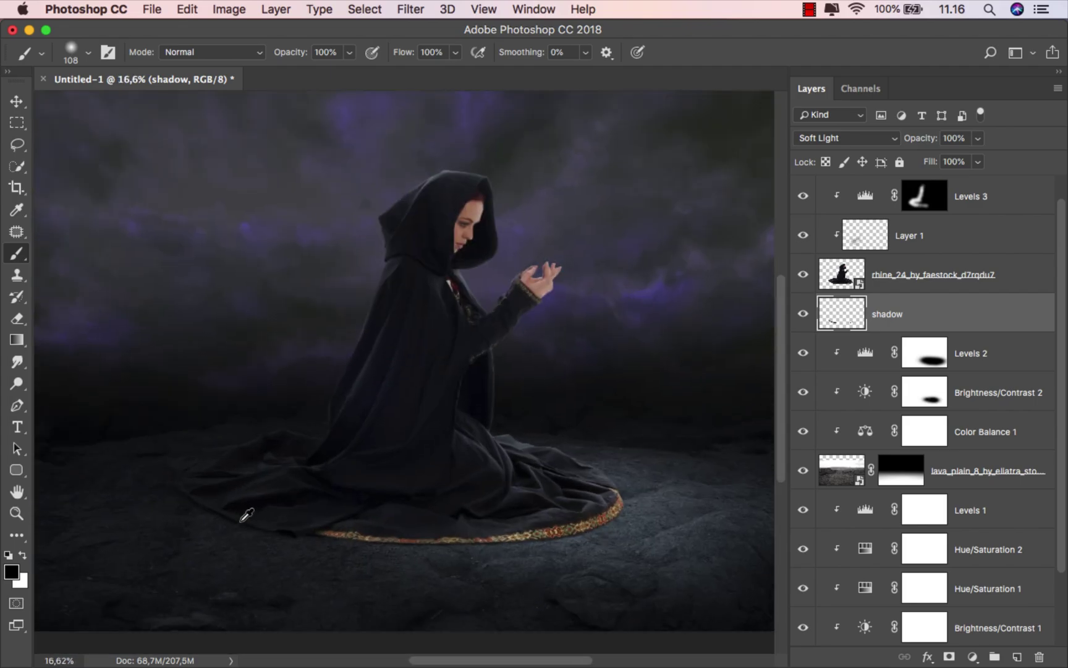
click(978, 162)
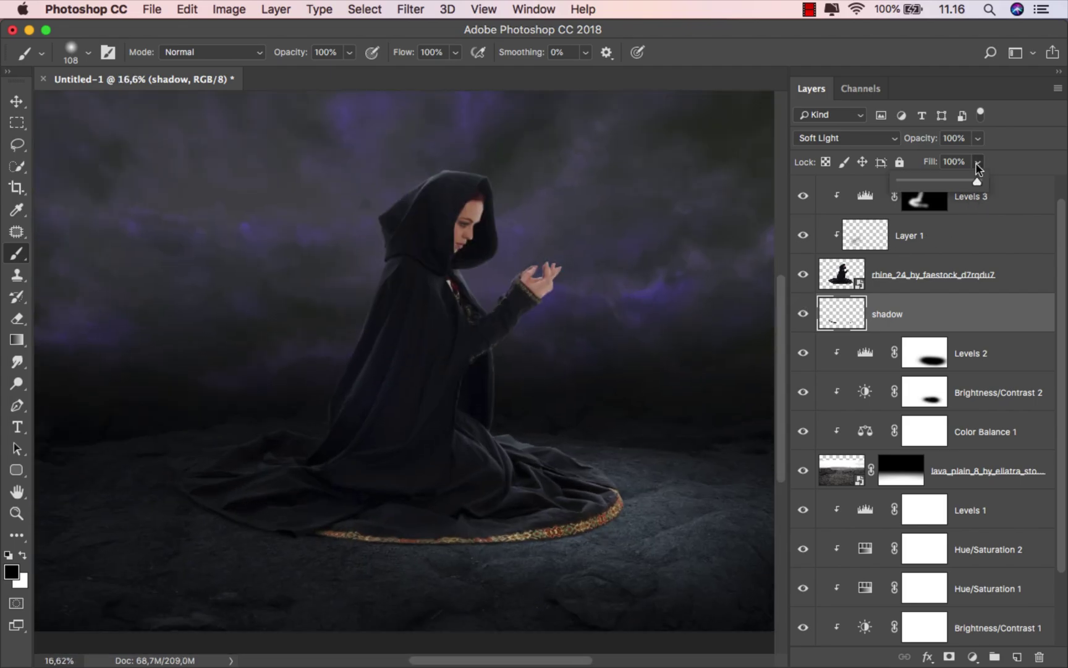
click(954, 181)
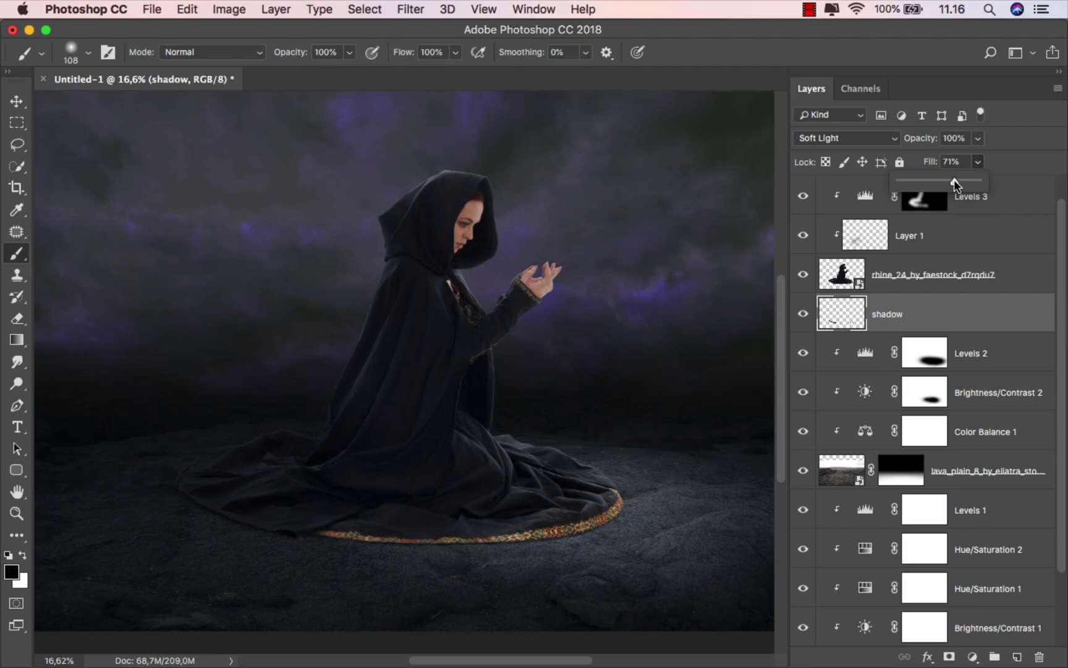
Place the blue electric ball image from the Finder folder above the Levels 3 layer.
click(943, 320)
click(985, 199)
key(v)
key(x)
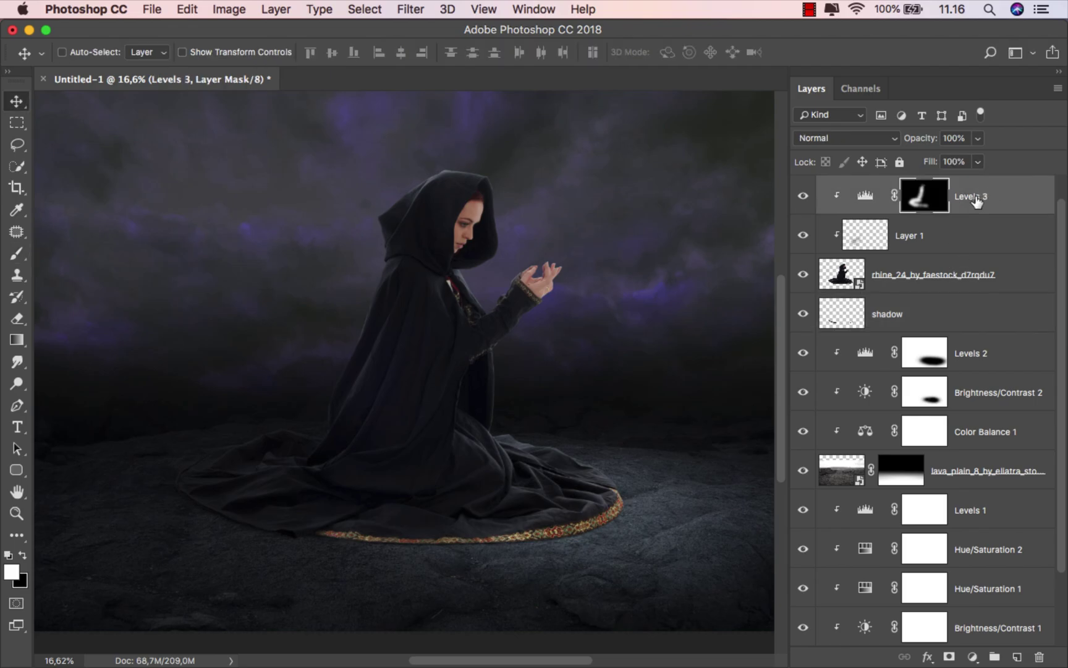
mouse_move(461, 664)
click(370, 632)
click(515, 281)
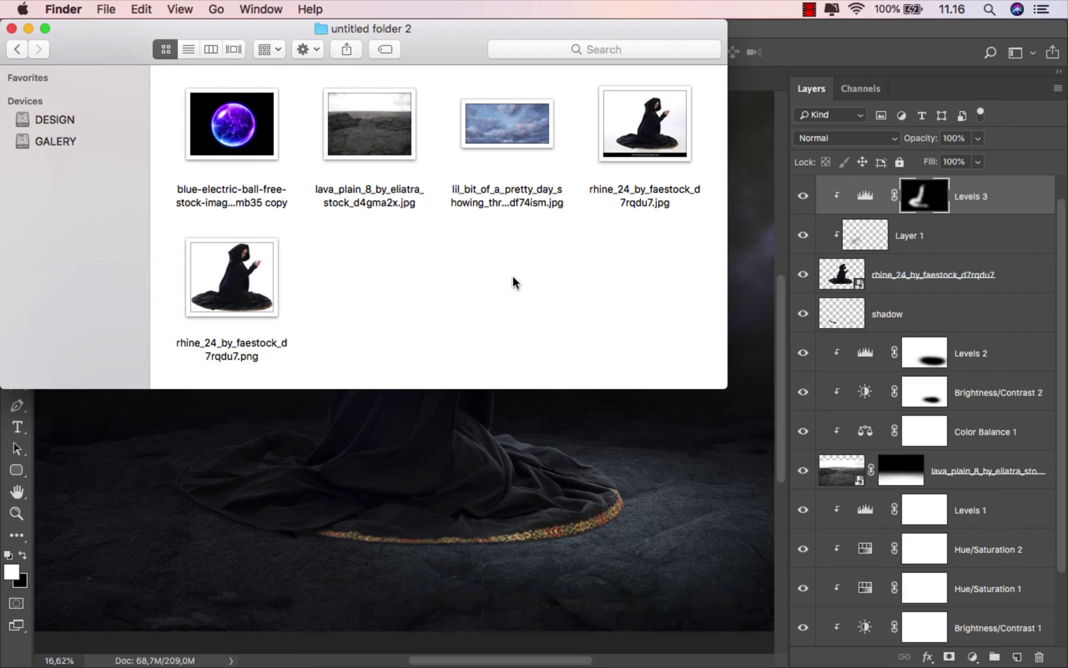
click(258, 169)
drag(258, 169, 406, 489)
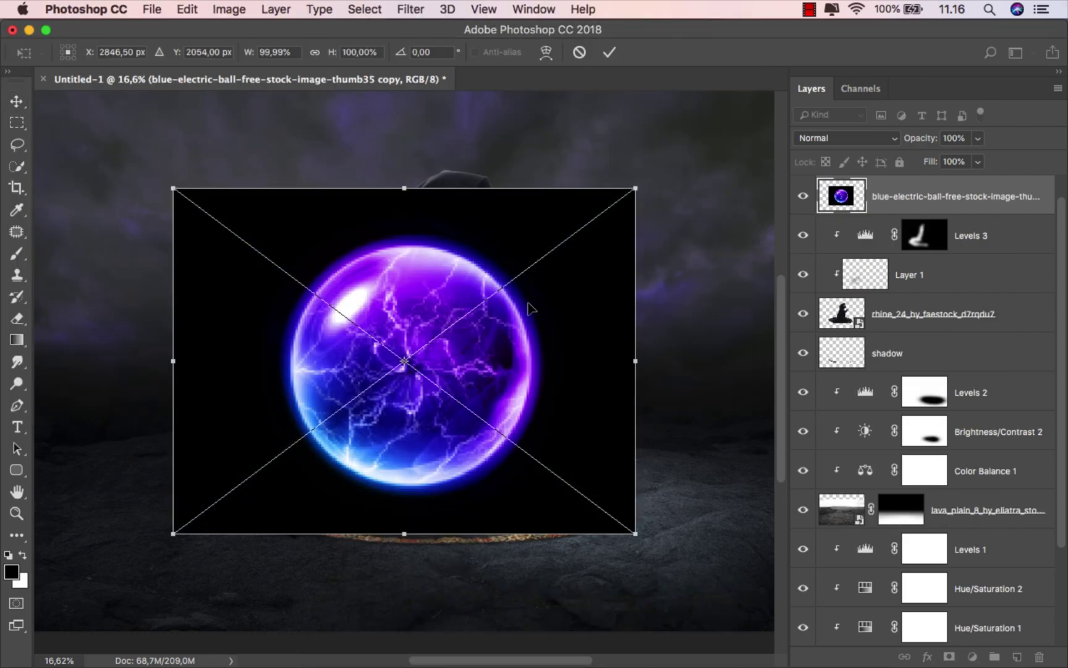
Set the electric ball layer to Screen, scale it to 36%, and move it over the woman's raised hands.
click(839, 144)
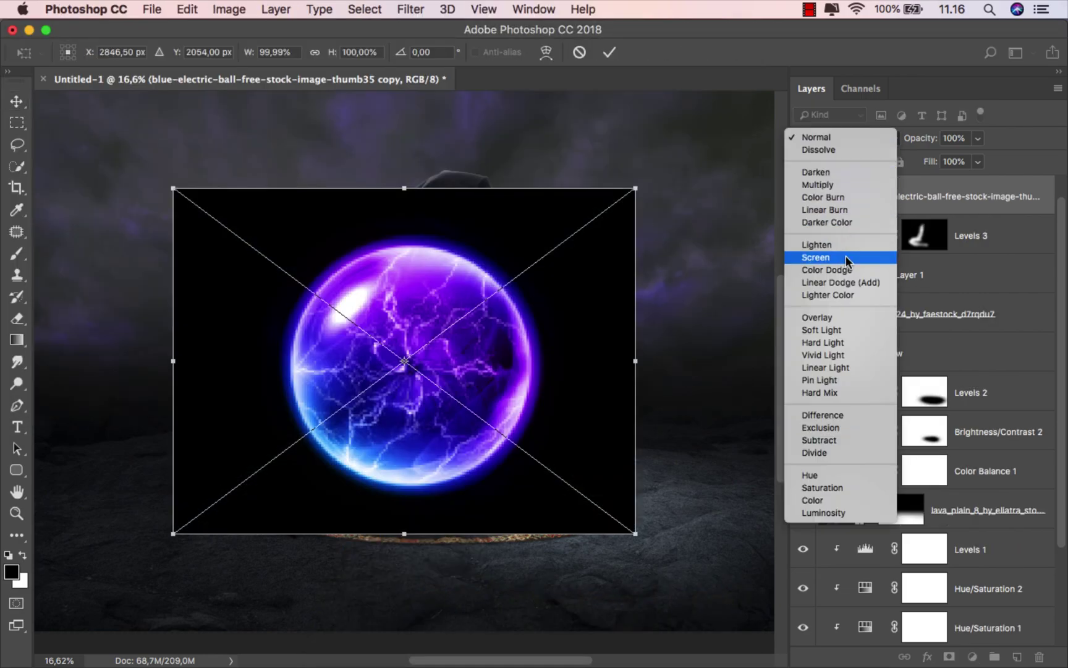
click(848, 251)
drag(633, 191, 488, 301)
drag(423, 326, 556, 228)
scroll(559, 228, up, 3)
scroll(394, 420, up, 2)
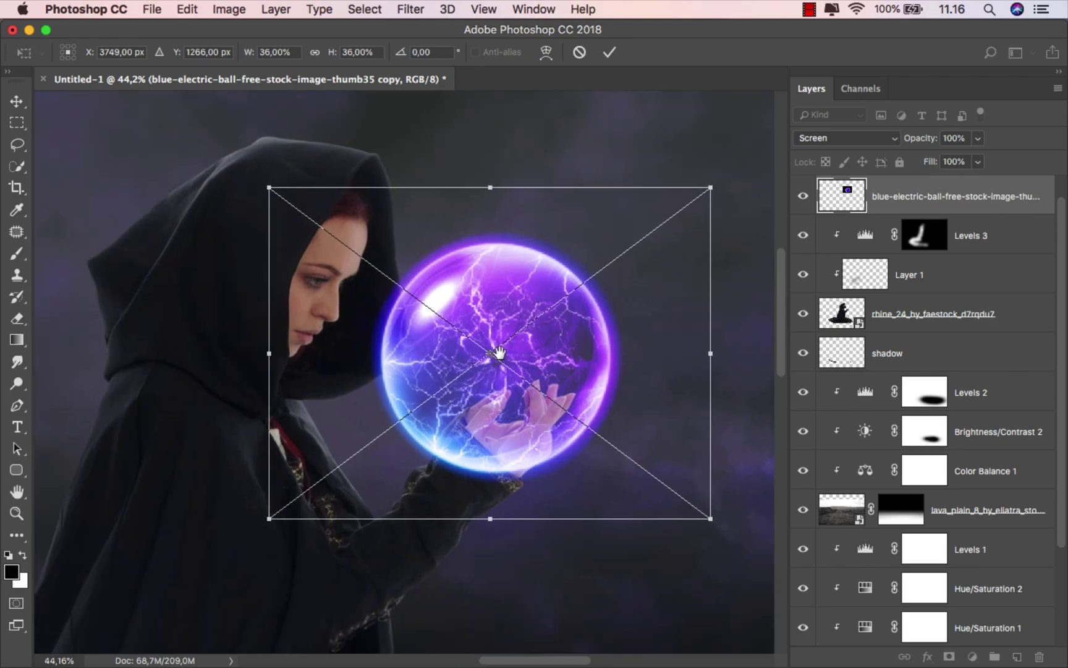
Scale the electric ball to about 19%, seat it in the woman's palms, and commit the transform.
drag(739, 169, 655, 256)
scroll(465, 426, up, 3)
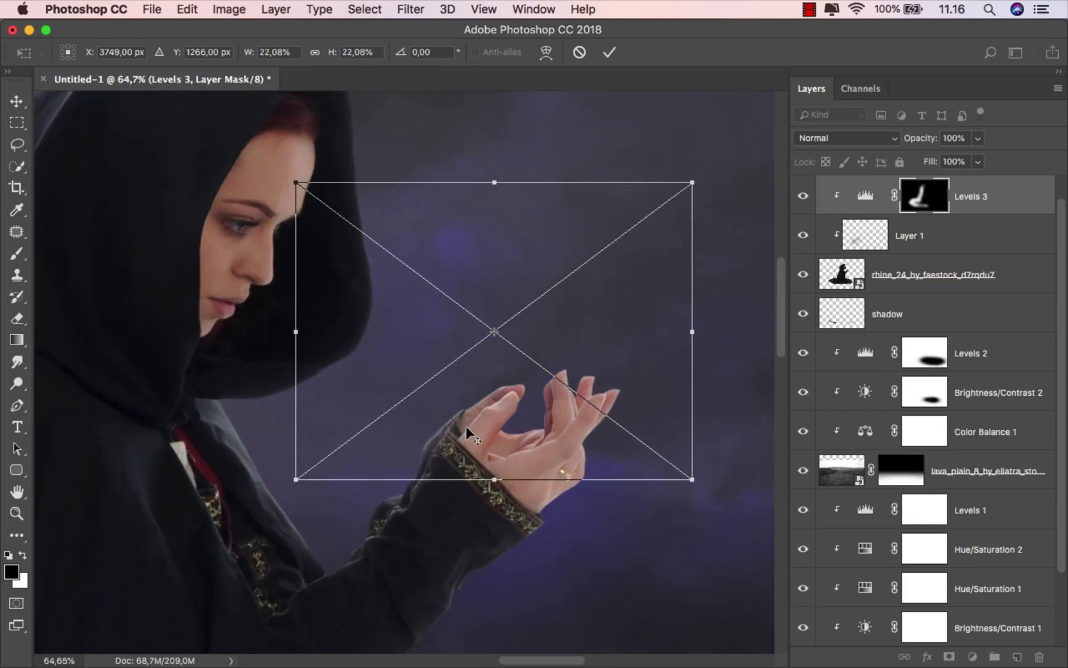
drag(482, 401, 480, 428)
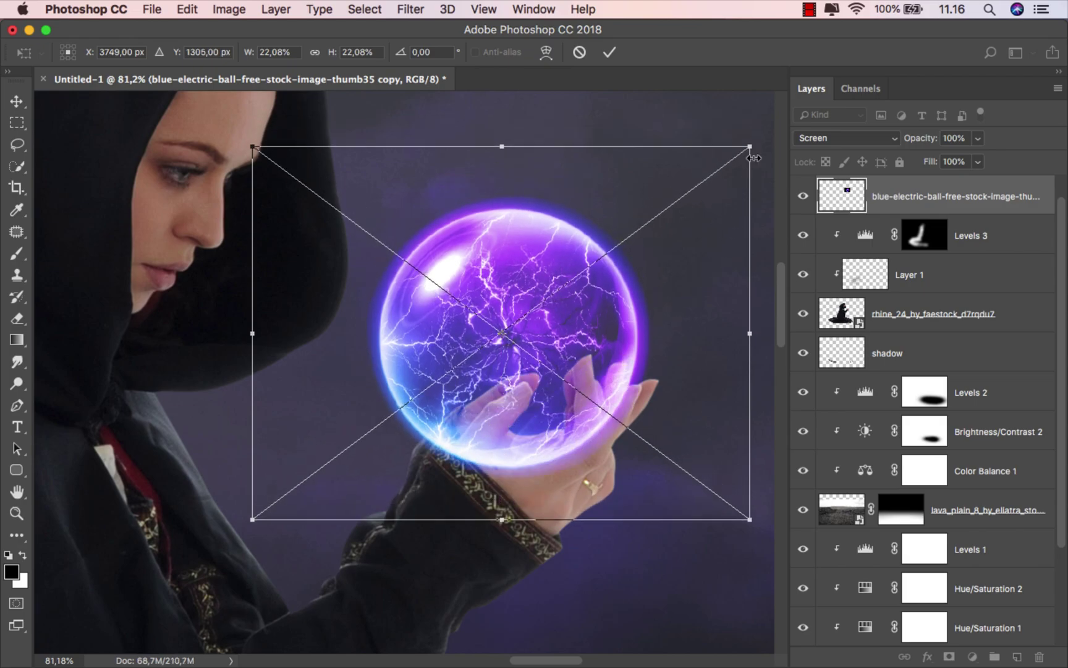
drag(750, 148, 742, 162)
drag(734, 171, 731, 176)
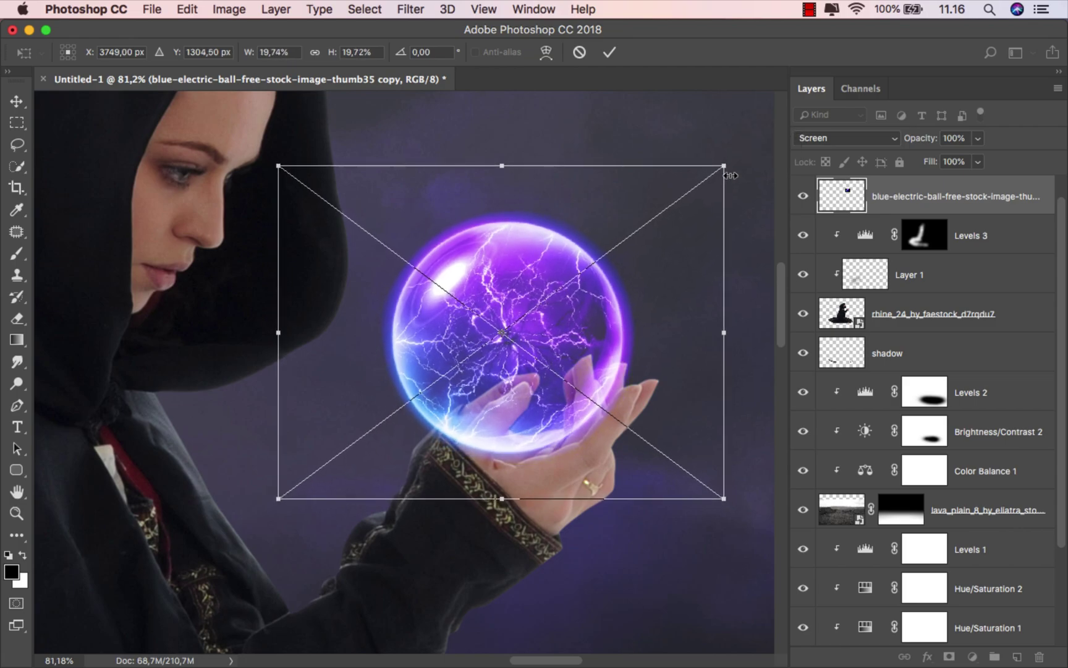
drag(277, 496, 293, 488)
drag(470, 438, 470, 450)
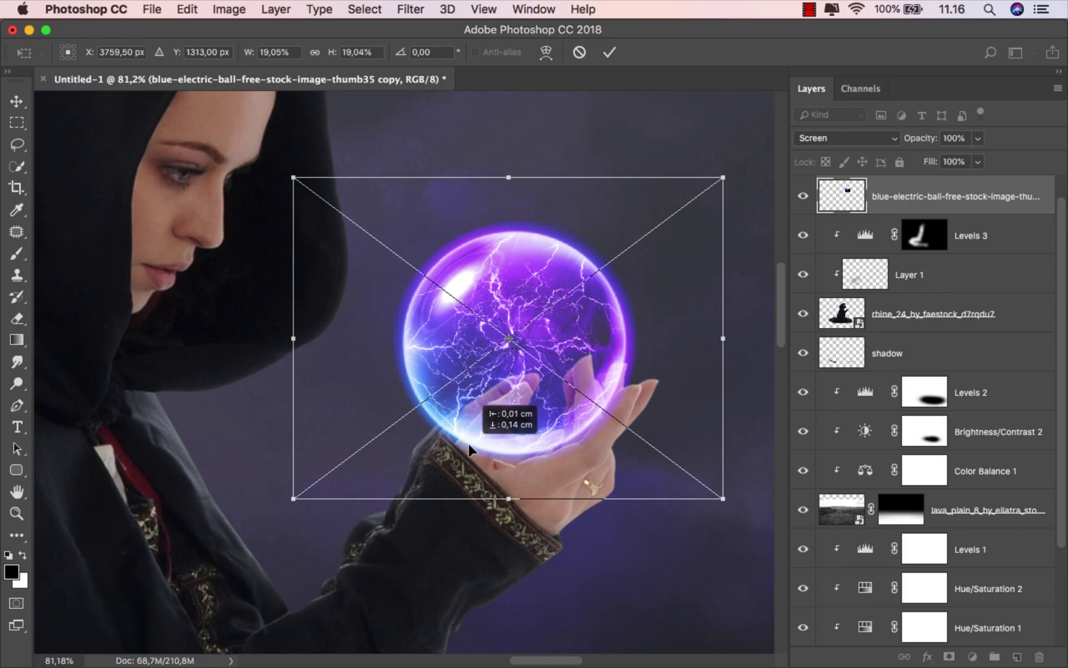
drag(470, 449, 468, 443)
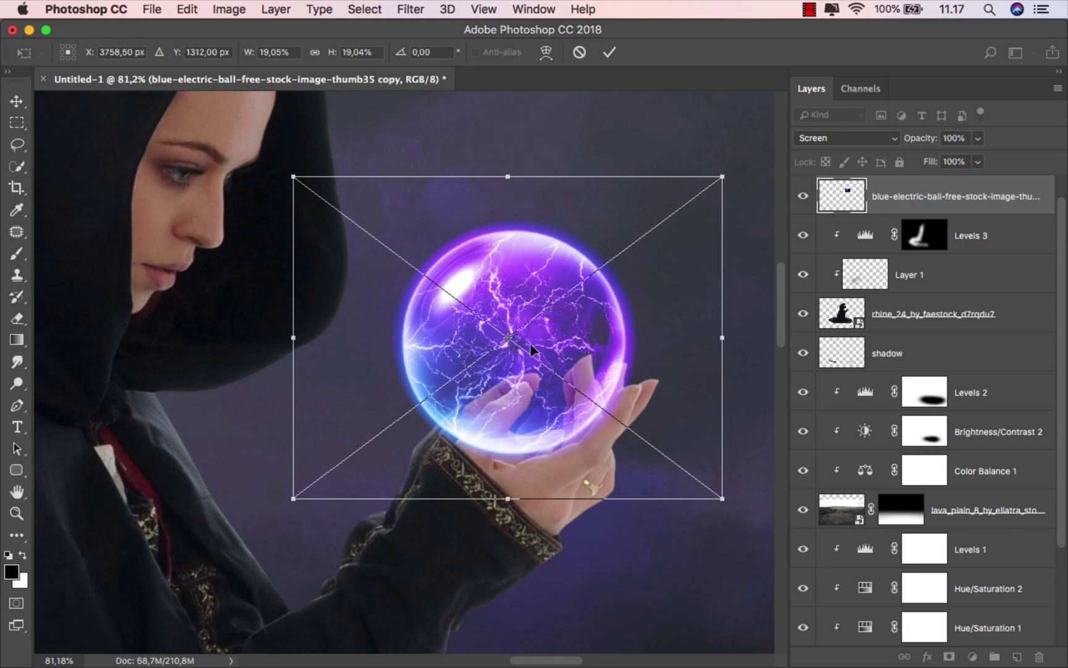
click(610, 52)
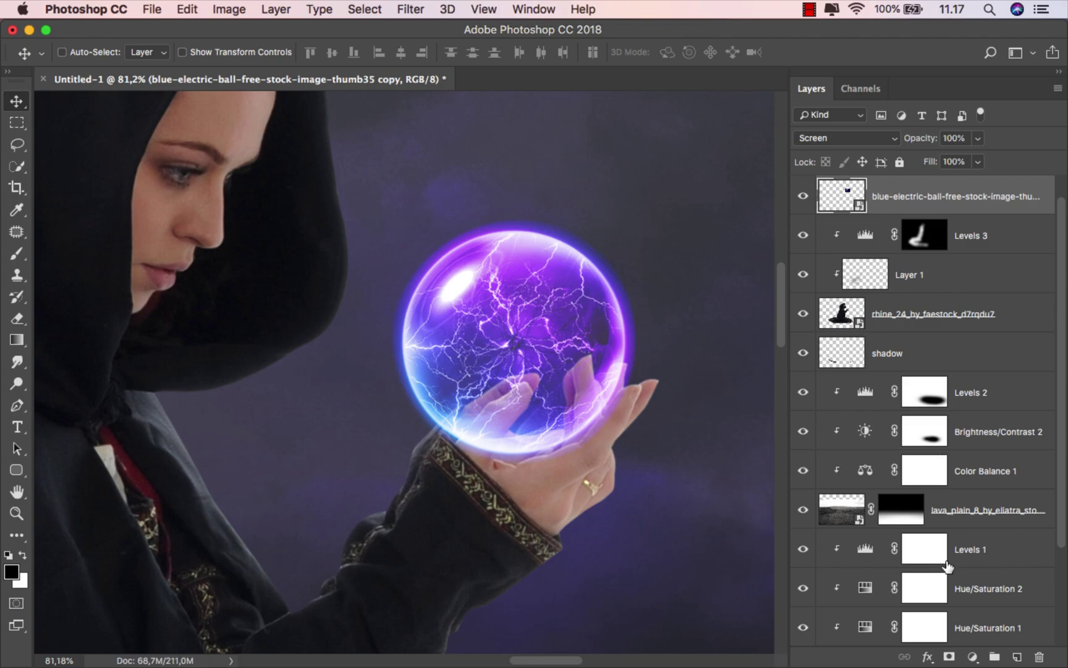
Add a layer mask to the electric ball layer and prepare a hard round Brush with black as the painting colour.
click(951, 657)
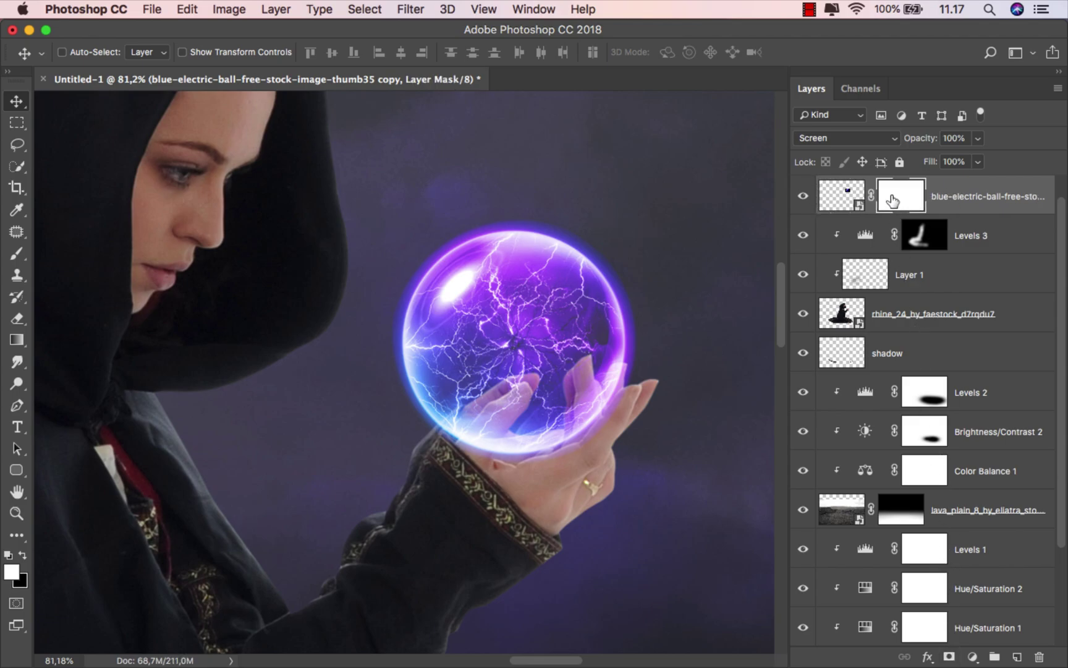
right_click(17, 258)
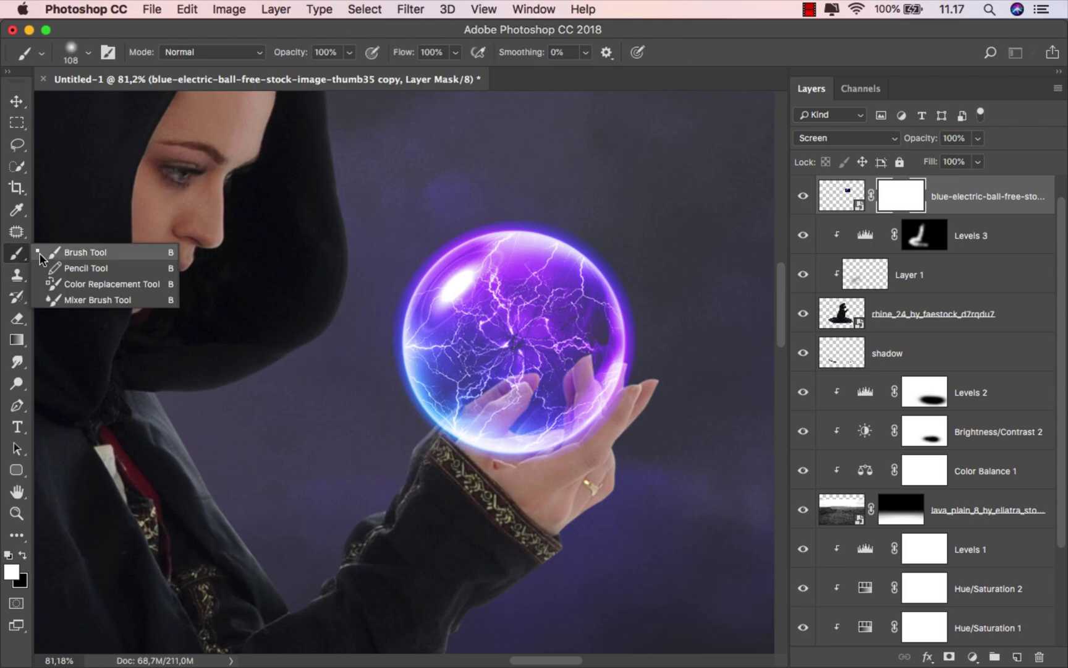
click(40, 253)
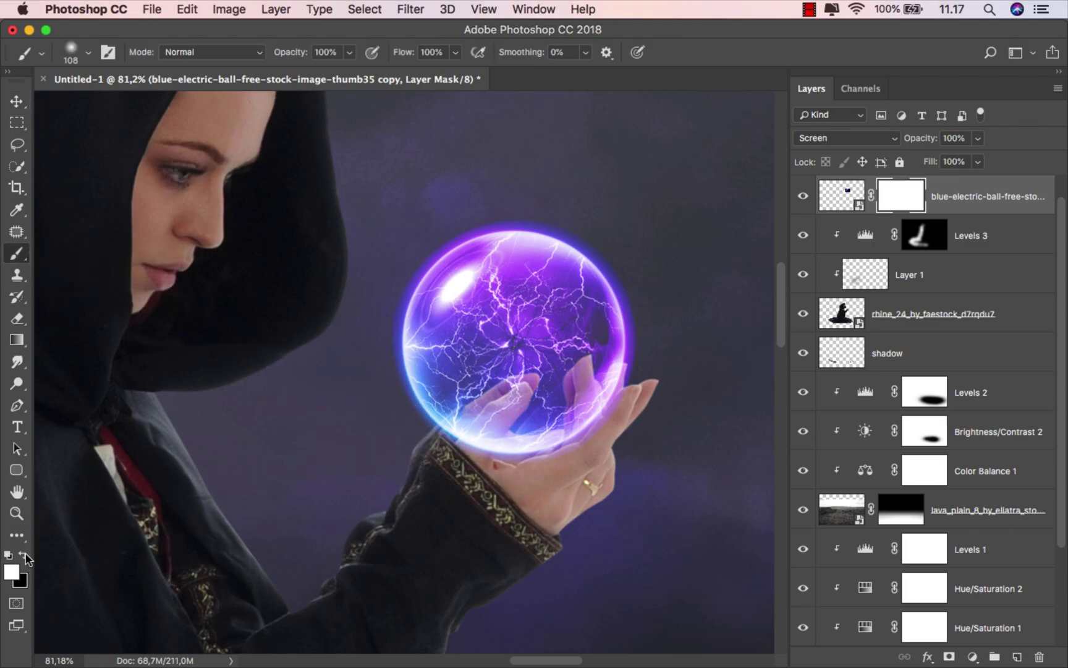
key(x)
scroll(491, 418, up, 5)
right_click(525, 413)
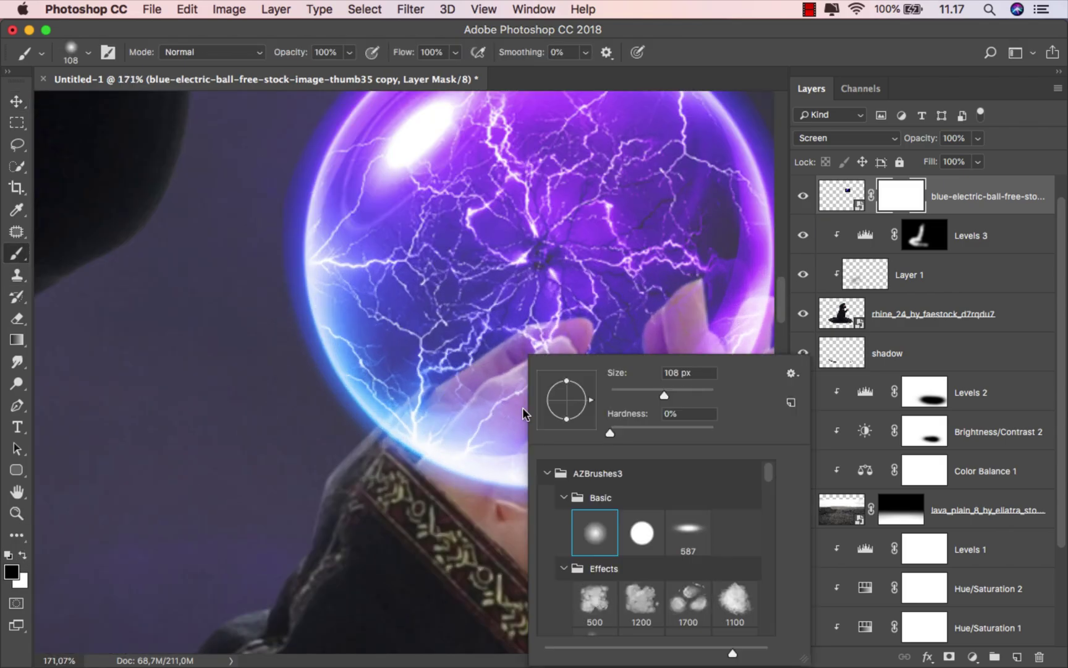
click(643, 532)
key([)
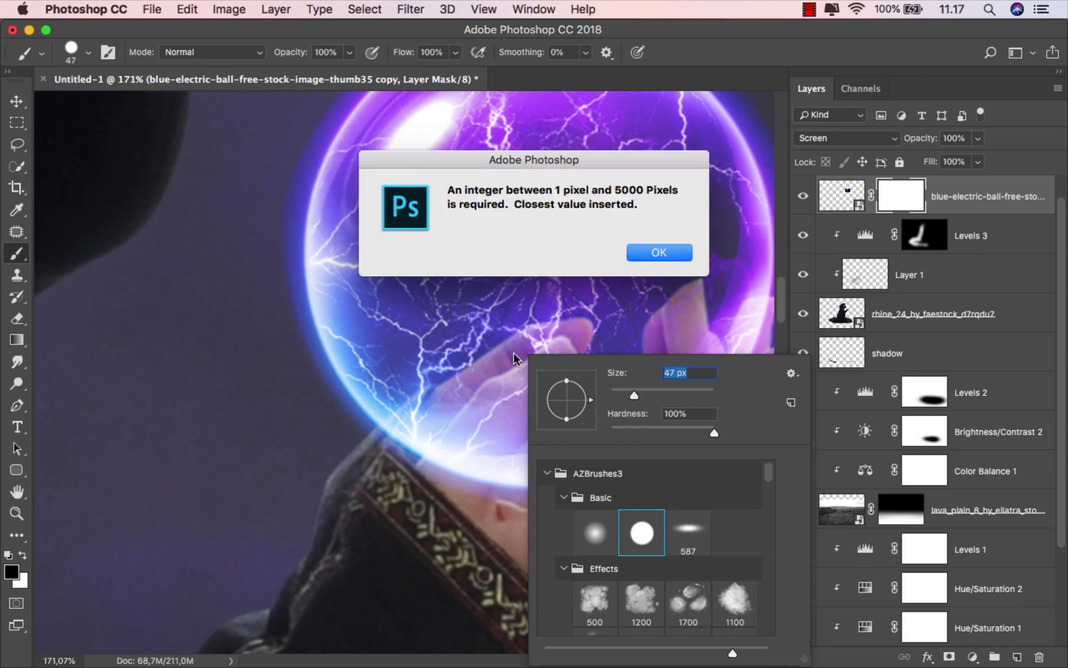
click(646, 259)
Paint black on the ball's mask with a hard 29 px brush to uncover the front hand's thumb, palm and fingers.
mouse_move(482, 424)
mouse_down()
mouse_move(366, 443)
mouse_move(421, 405)
mouse_move(372, 483)
mouse_move(408, 416)
mouse_move(446, 381)
mouse_move(509, 357)
mouse_move(503, 400)
mouse_move(439, 453)
mouse_move(466, 394)
mouse_move(389, 514)
mouse_move(452, 465)
mouse_move(442, 495)
mouse_move(536, 483)
mouse_move(542, 501)
mouse_move(633, 449)
mouse_move(623, 467)
mouse_move(658, 418)
mouse_move(728, 361)
mouse_up()
key(super+z)
mouse_move(682, 406)
mouse_down()
mouse_move(642, 363)
mouse_move(635, 293)
mouse_up()
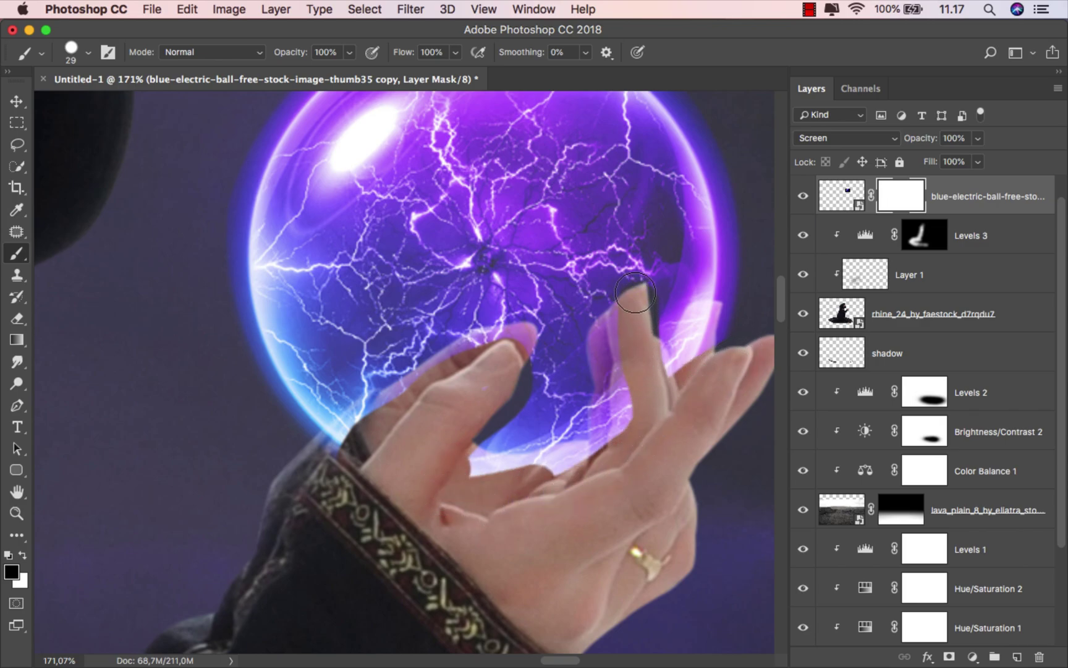
drag(625, 393, 620, 381)
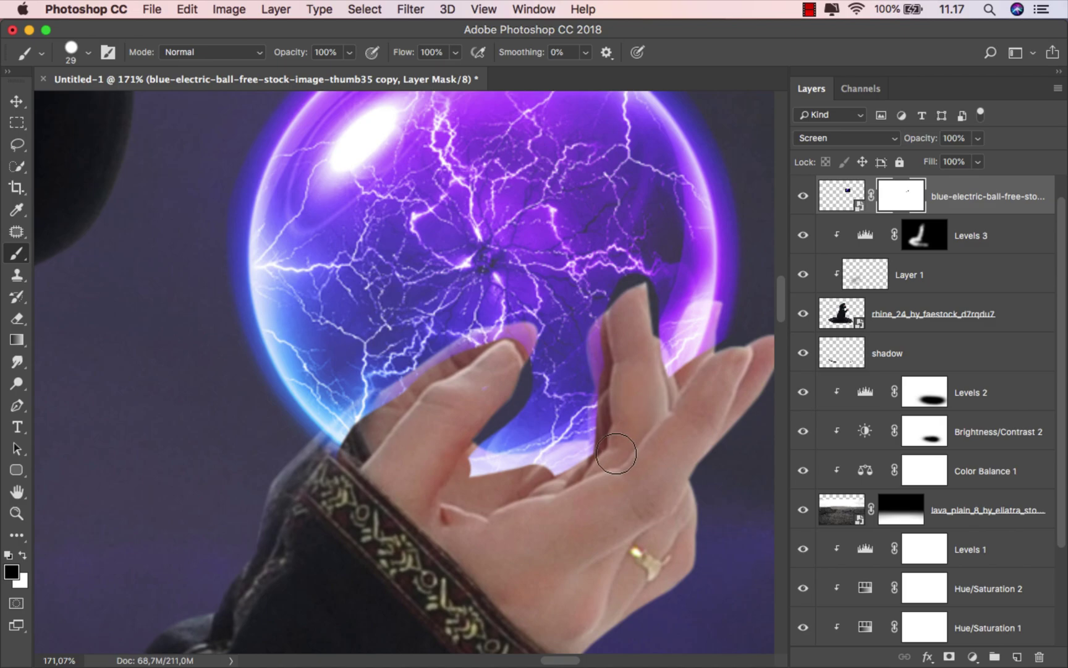
scroll(615, 453, right, 3)
scroll(344, 437, up, 4)
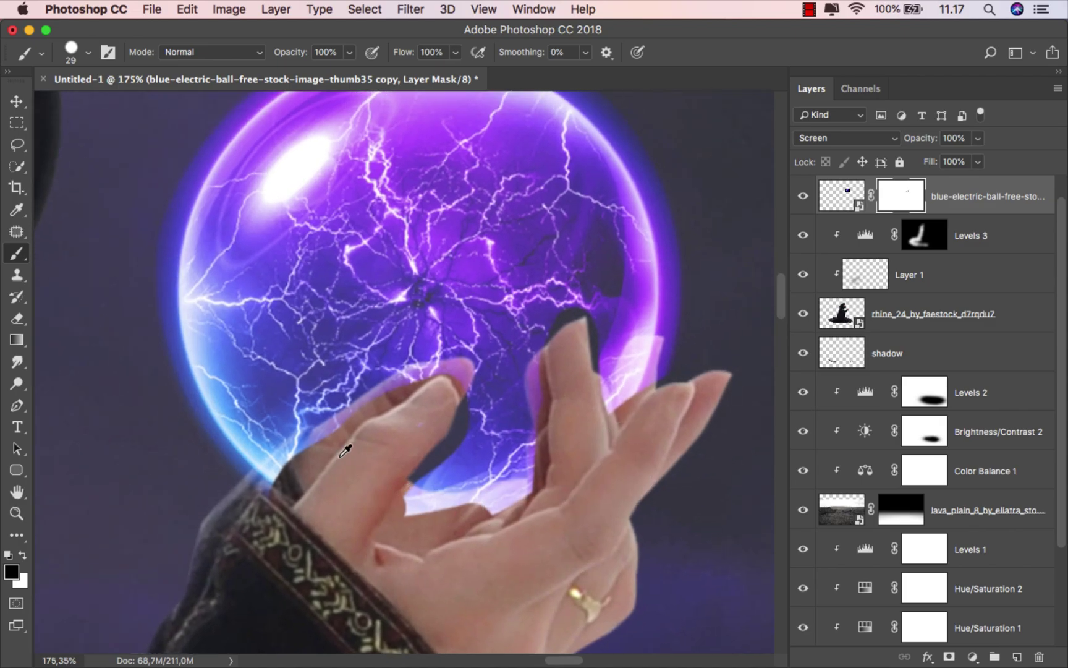
Paint white on the ball's mask with a 19 px brush to restore the ball behind the thumb and above the embroidered cuff.
drag(370, 411, 359, 411)
scroll(365, 406, up, 4)
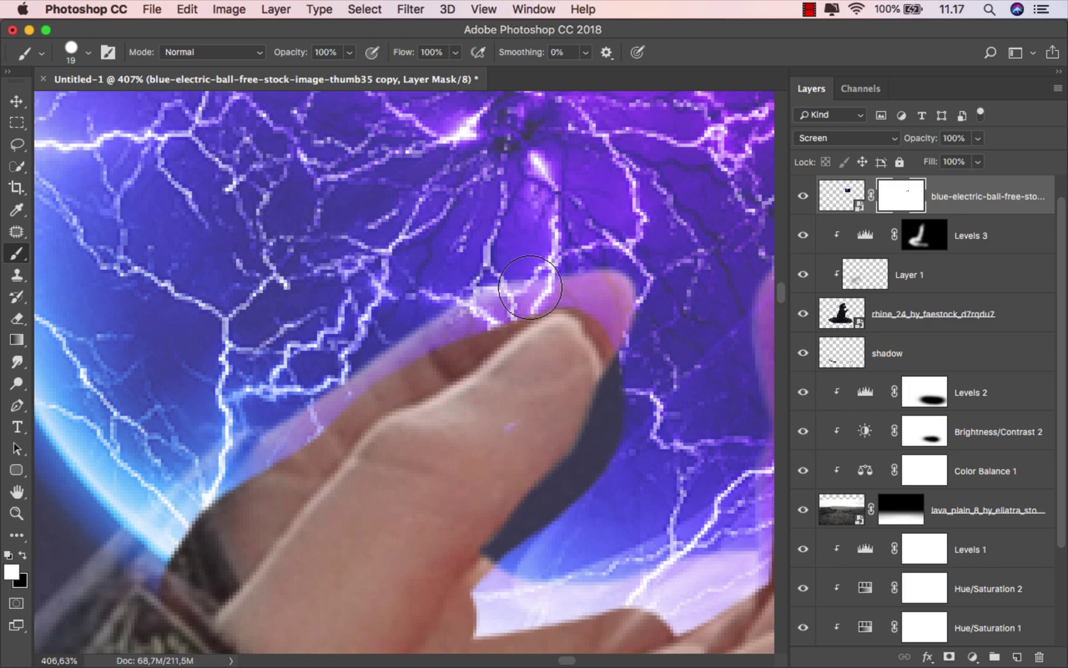
mouse_move(530, 288)
mouse_down()
mouse_move(348, 413)
mouse_move(202, 595)
mouse_move(157, 551)
mouse_up()
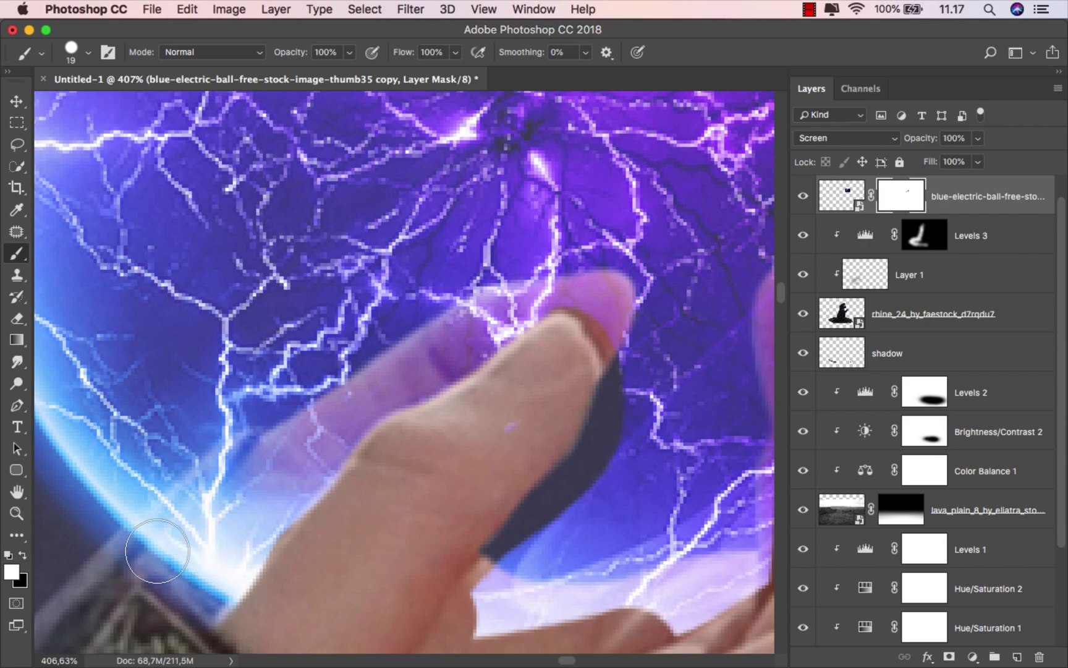
drag(254, 495, 323, 358)
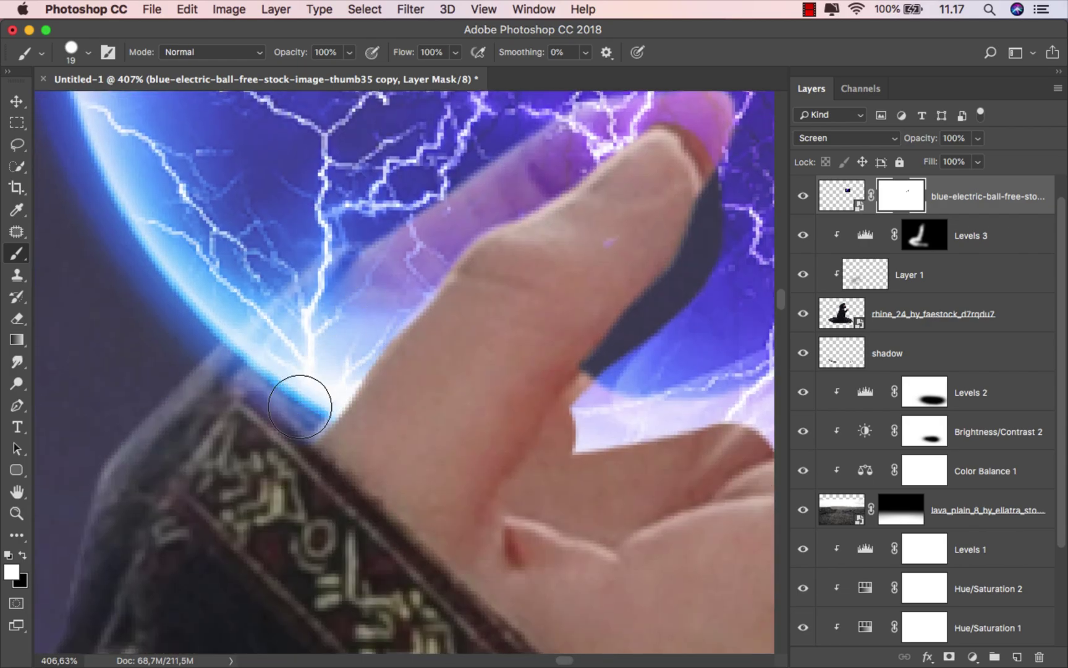
Restore the ball in the gap between the thumb and palm by painting white on its mask.
scroll(278, 413, down, 1)
scroll(573, 406, down, 5)
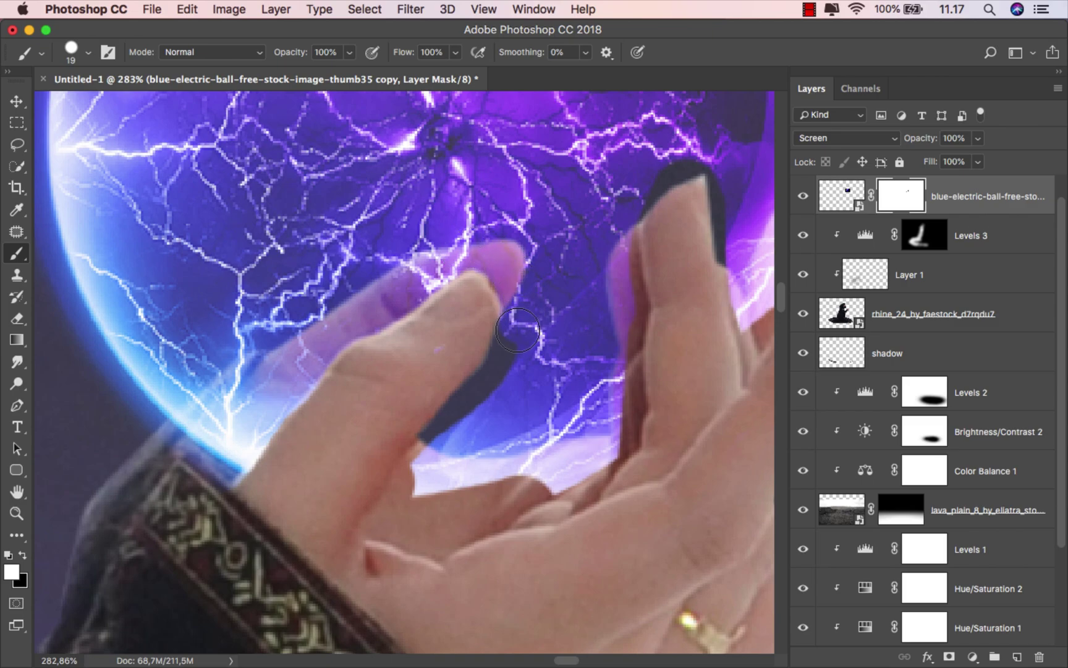
mouse_move(465, 416)
mouse_down()
mouse_move(433, 449)
mouse_move(472, 403)
mouse_move(388, 507)
mouse_move(379, 545)
mouse_move(422, 549)
mouse_move(434, 529)
mouse_move(429, 538)
mouse_move(430, 526)
mouse_move(337, 480)
mouse_move(335, 494)
mouse_move(479, 442)
mouse_move(531, 381)
mouse_move(530, 335)
mouse_up()
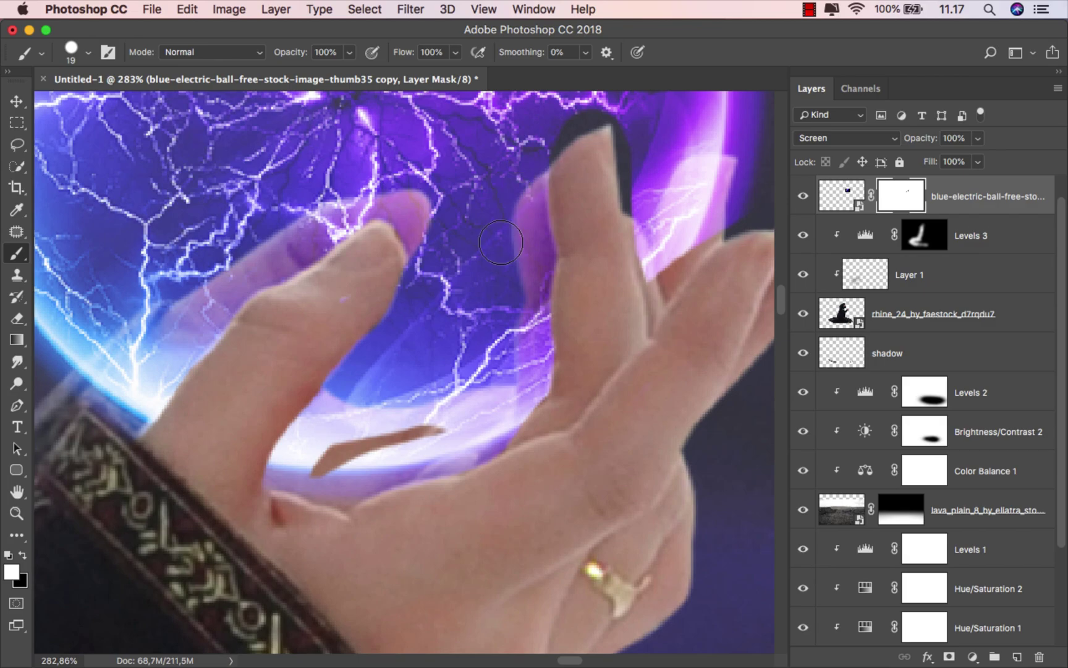
mouse_move(432, 409)
mouse_down()
mouse_move(458, 416)
mouse_move(320, 471)
mouse_up()
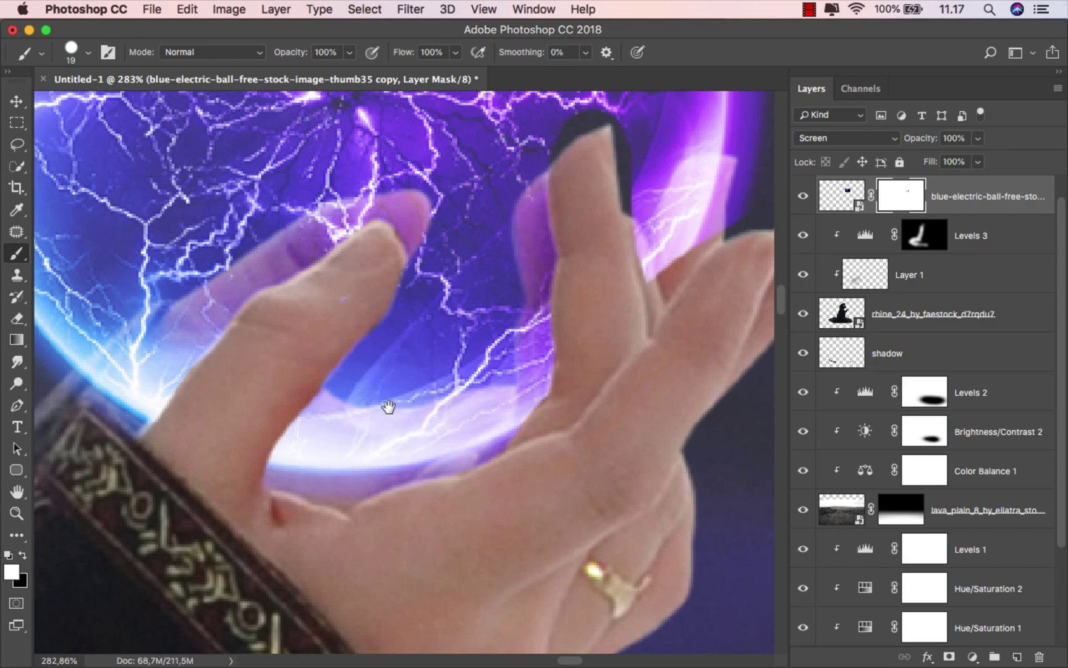
Clean up the ball's mask around the raised fingertips, restoring the ball with white and clearing its overlap on the fingers with black.
drag(389, 407, 260, 588)
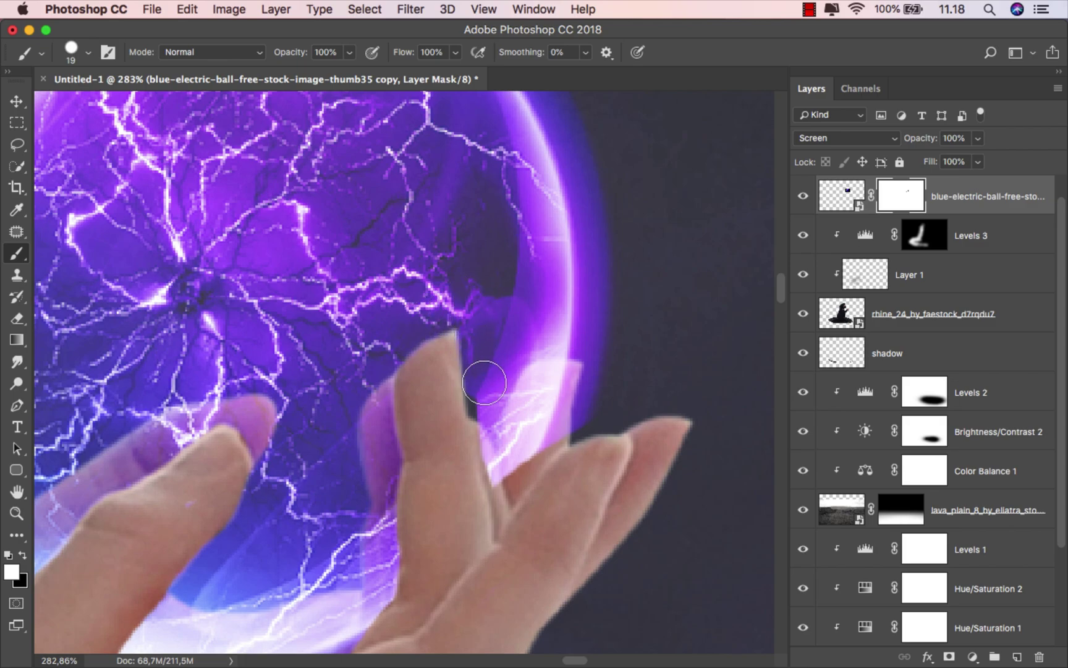
mouse_move(498, 452)
mouse_down()
mouse_move(430, 347)
mouse_move(441, 402)
mouse_up()
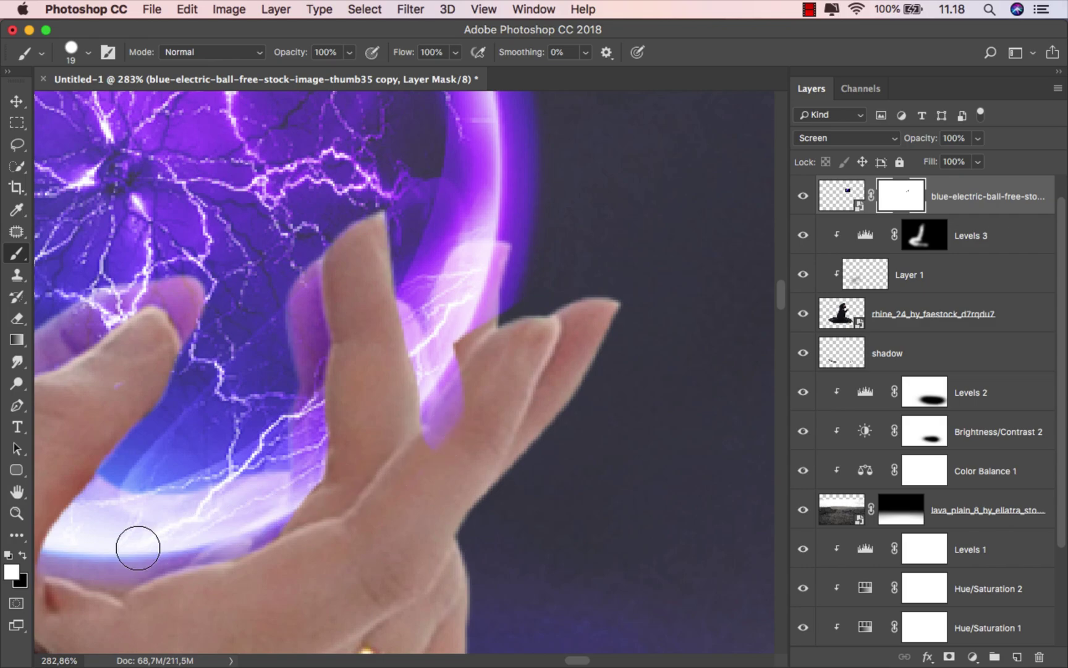
click(23, 555)
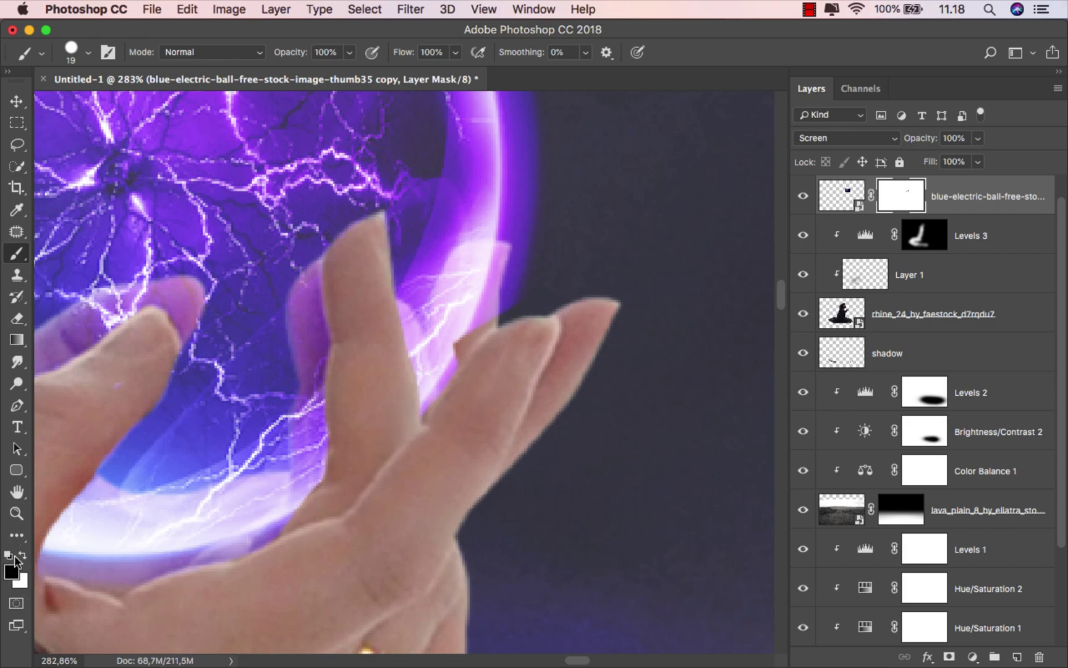
drag(441, 354, 459, 329)
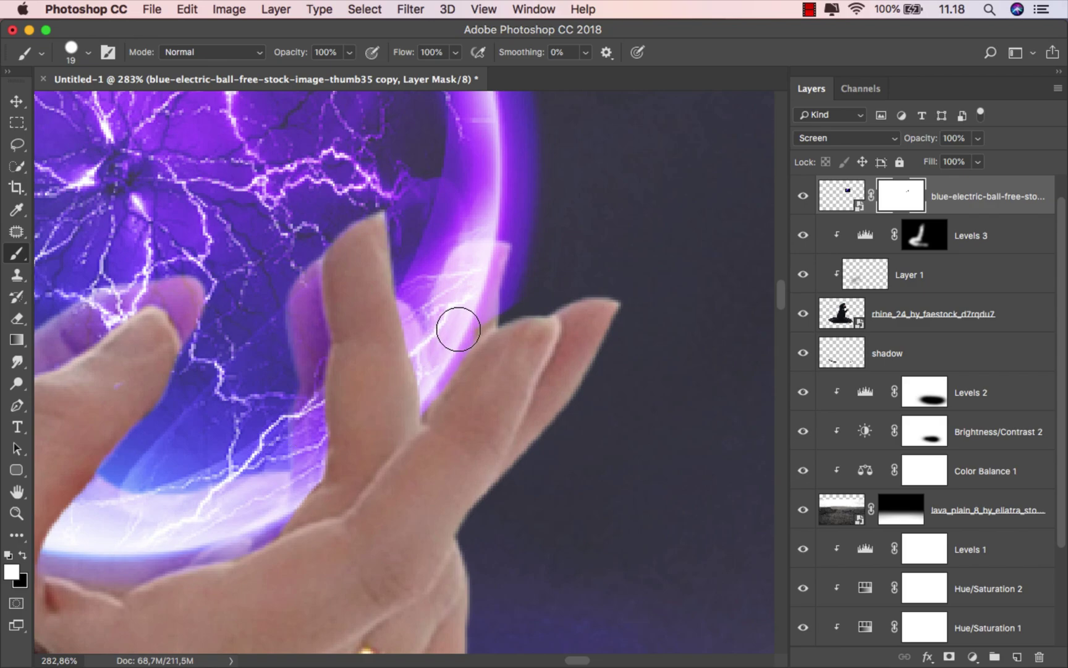
Add a Hue/Saturation adjustment clipped to the electric ball layer with Saturation at +100.
scroll(526, 405, down, 5)
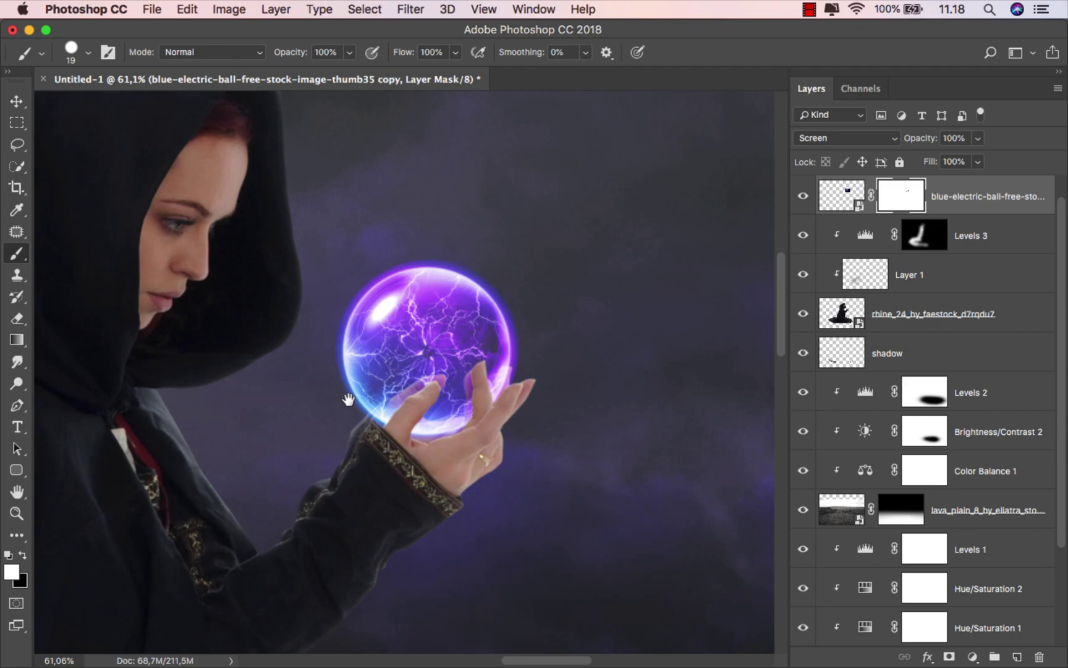
drag(348, 399, 429, 397)
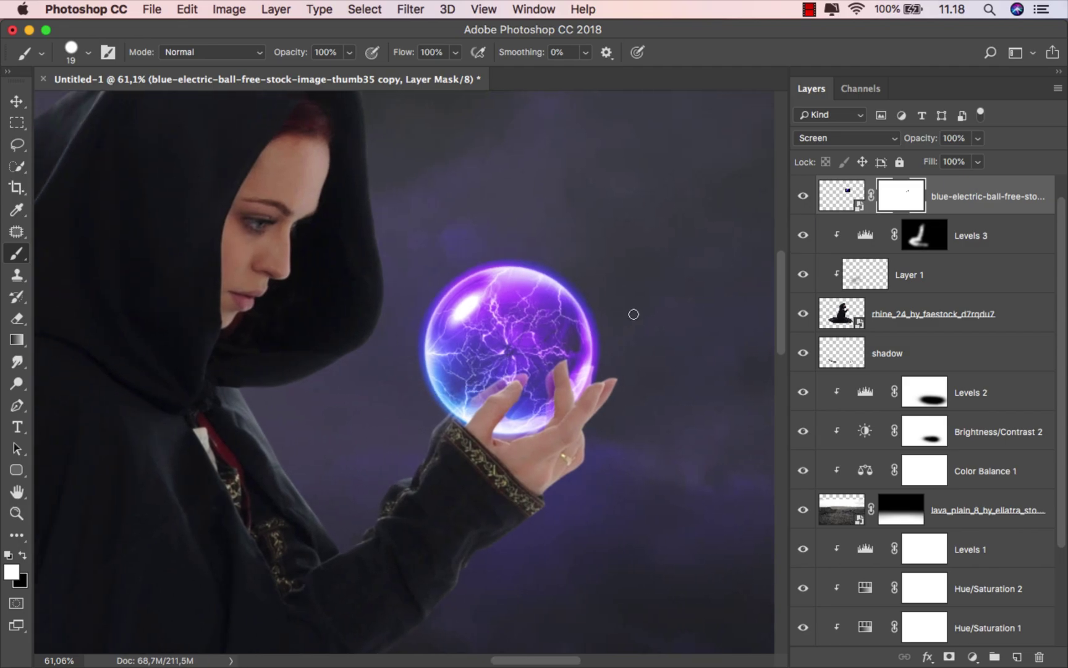
scroll(476, 382, down, 1)
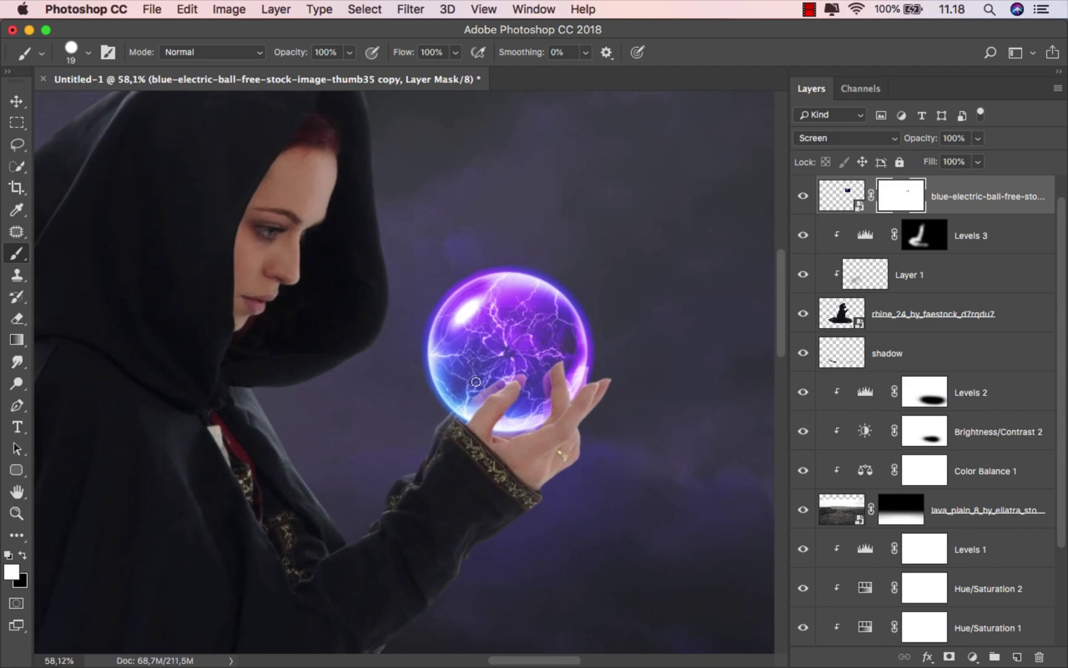
key(super+0)
click(974, 202)
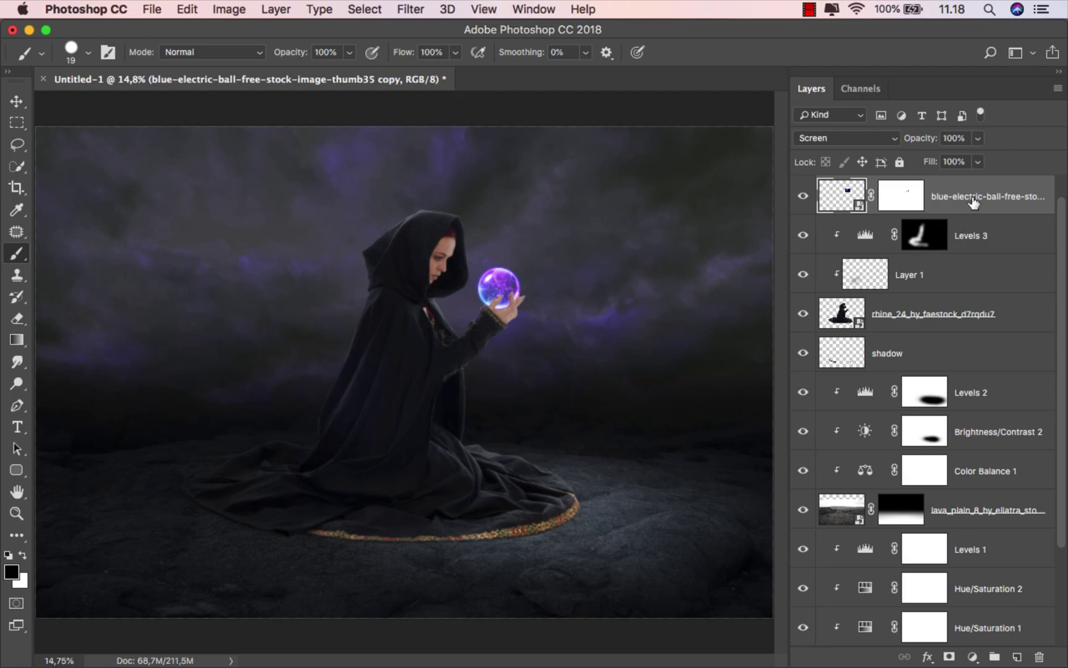
key(v)
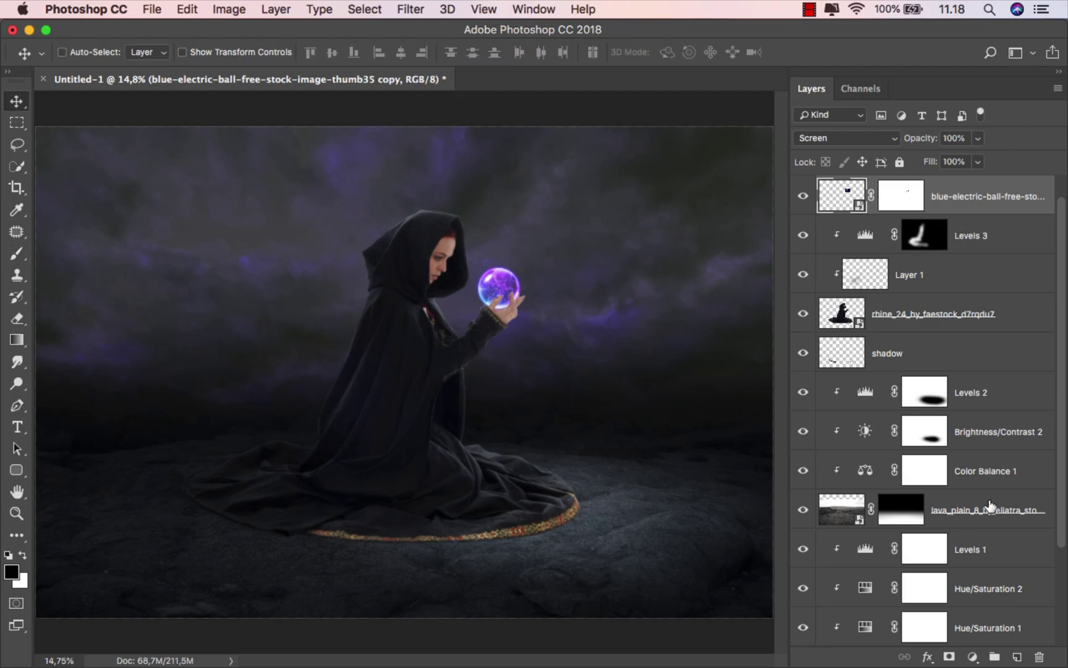
click(973, 658)
click(975, 473)
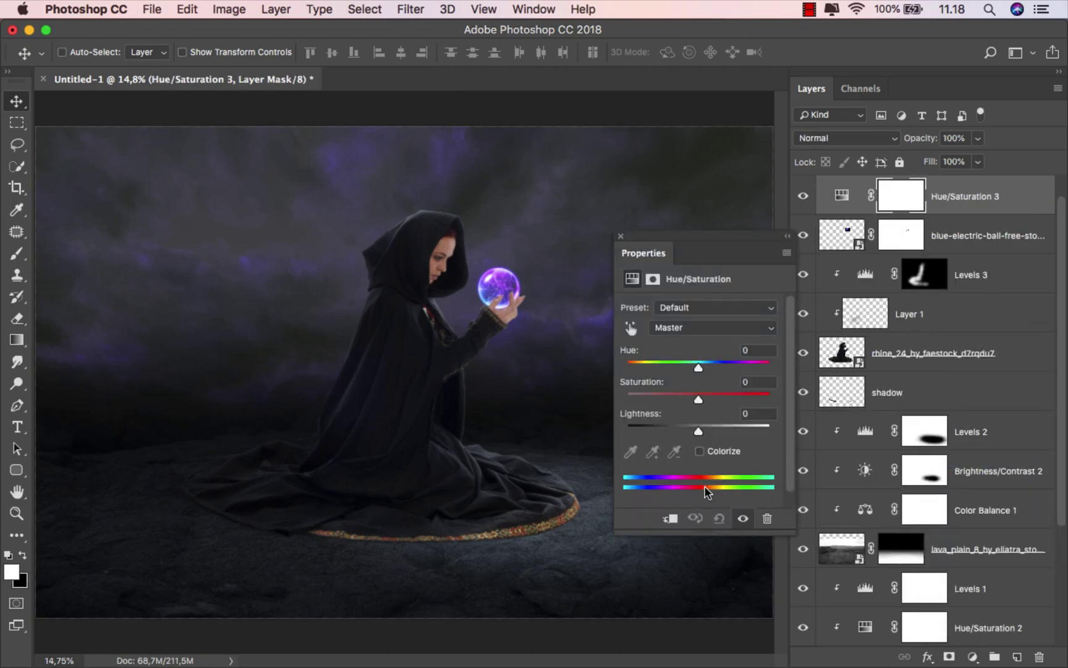
click(670, 519)
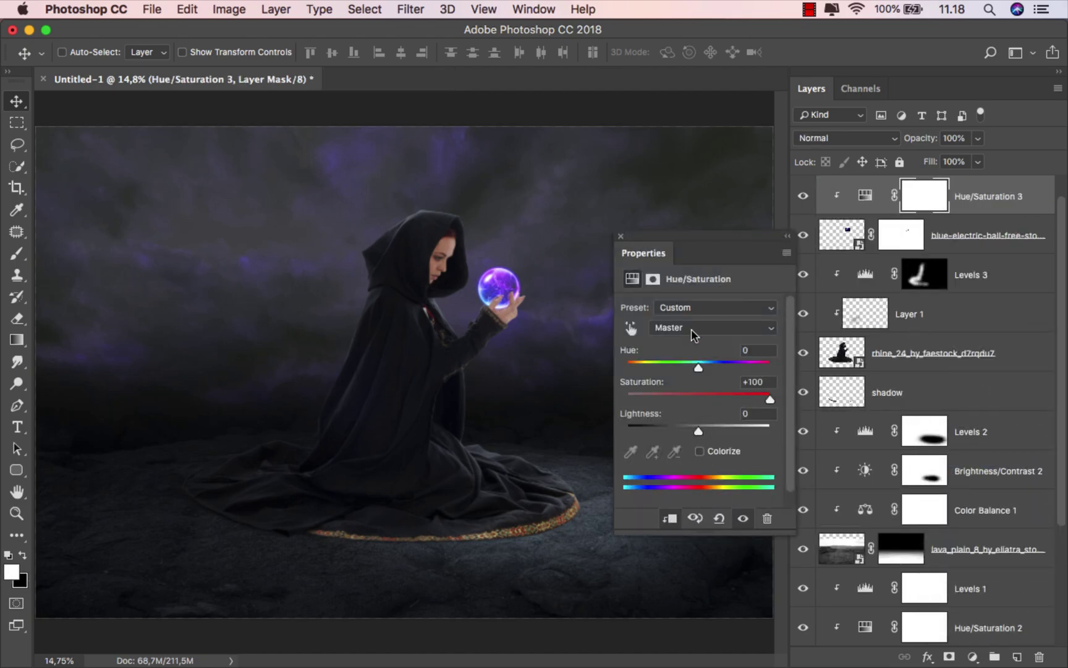
click(621, 236)
Add another Hue/Saturation adjustment above Levels 3 and clip it to the woman's layer.
click(979, 199)
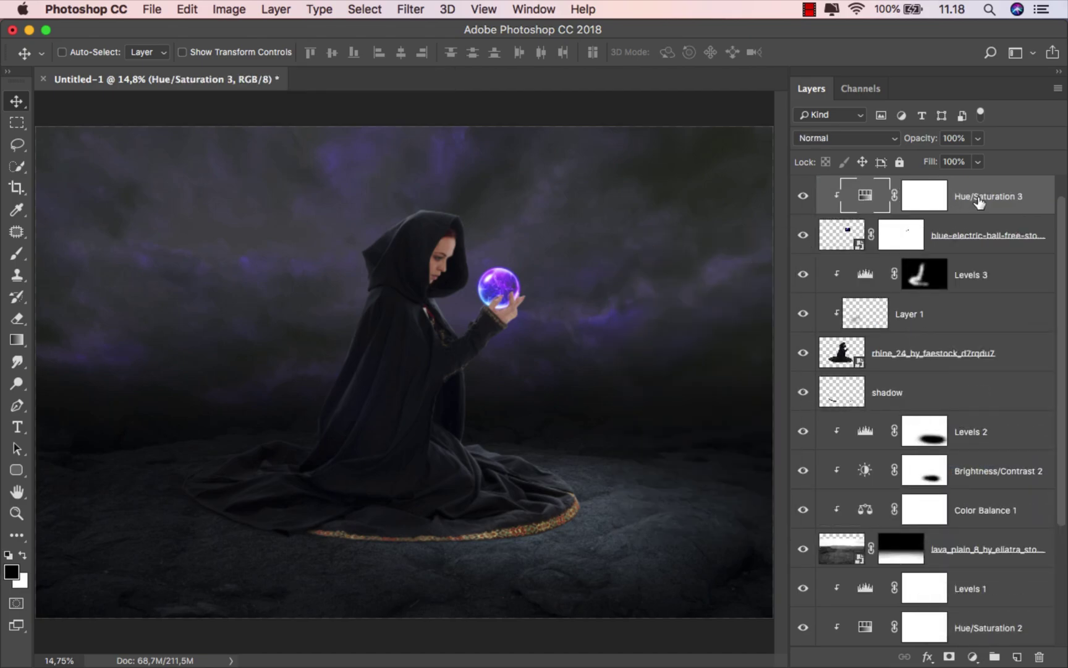
click(990, 280)
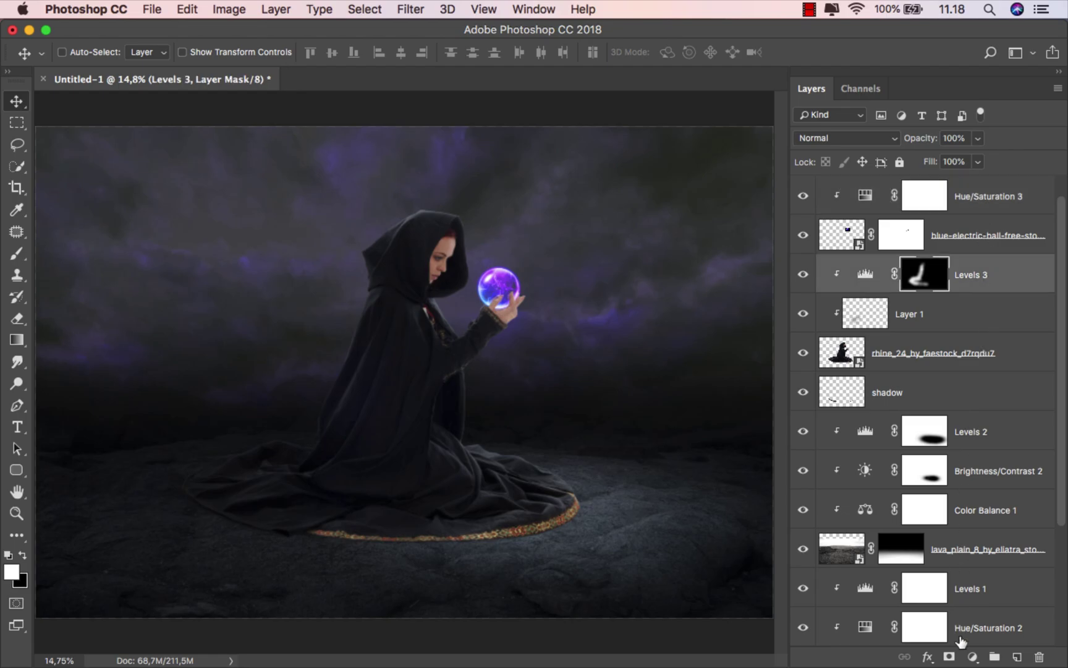
click(973, 657)
click(962, 473)
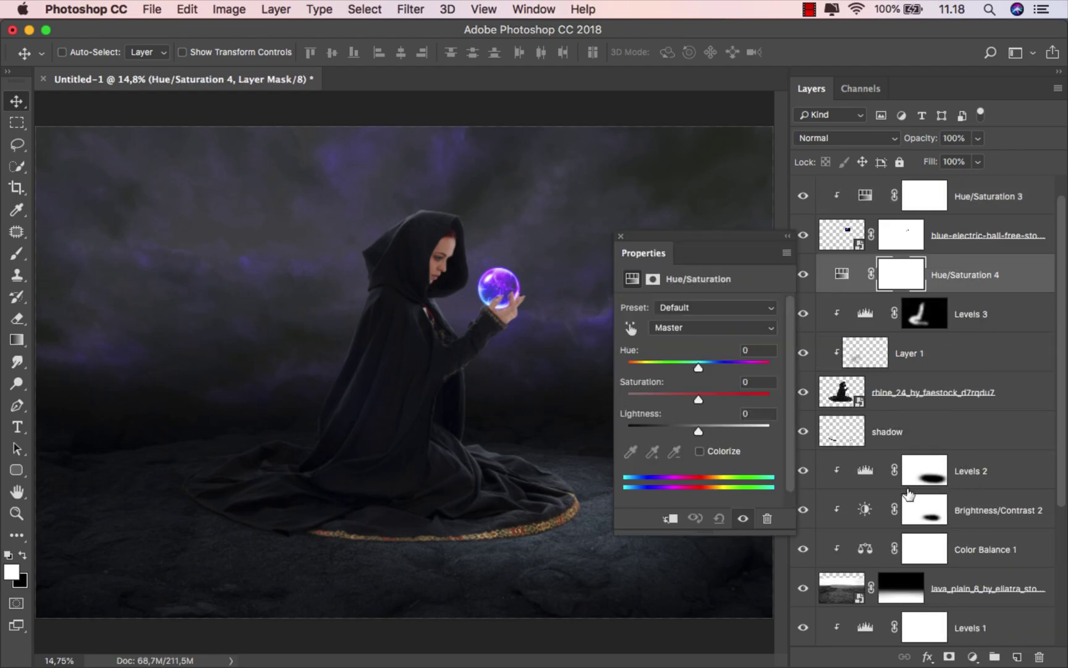
click(671, 520)
Colorize the woman through the clipped Hue/Saturation adjustment, using Saturation 54 and a violet hue.
click(700, 451)
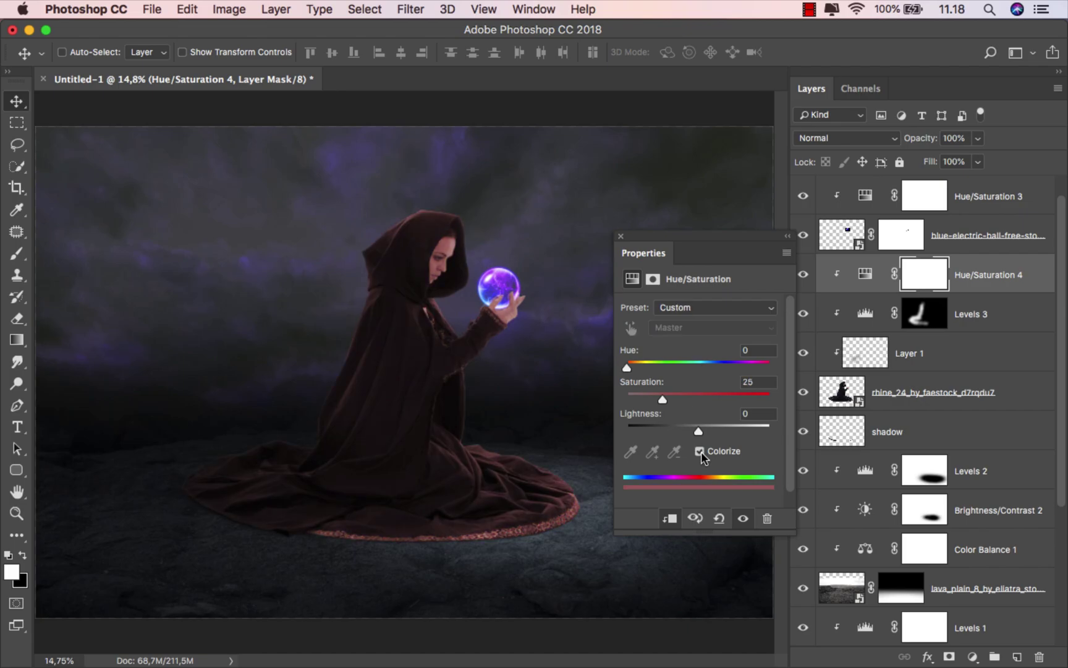
click(699, 396)
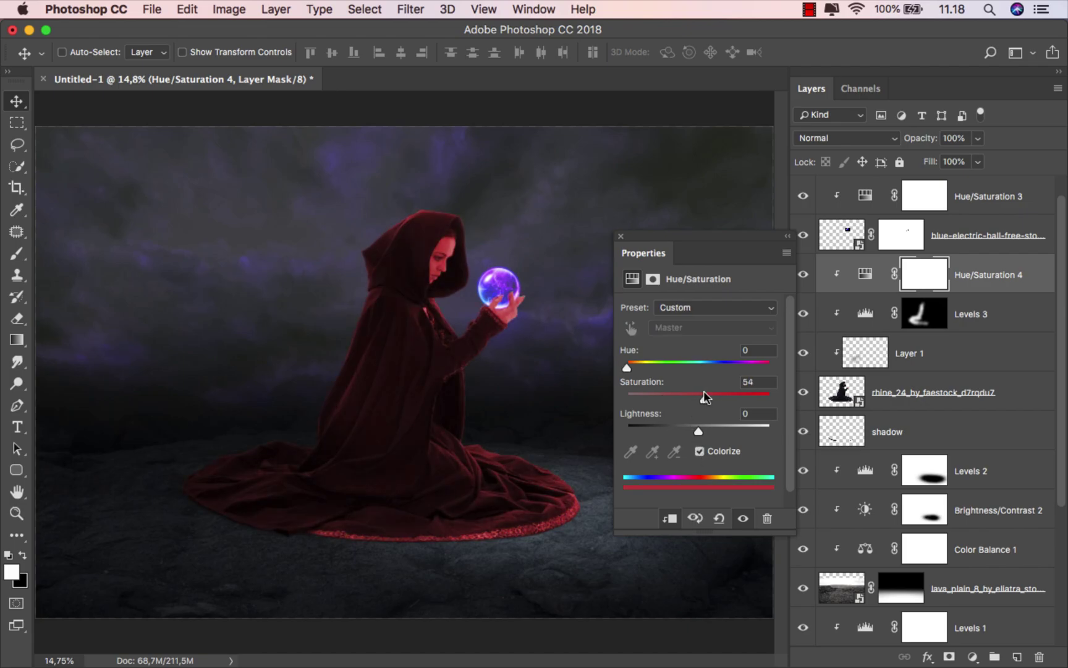
click(710, 363)
drag(716, 363, 723, 365)
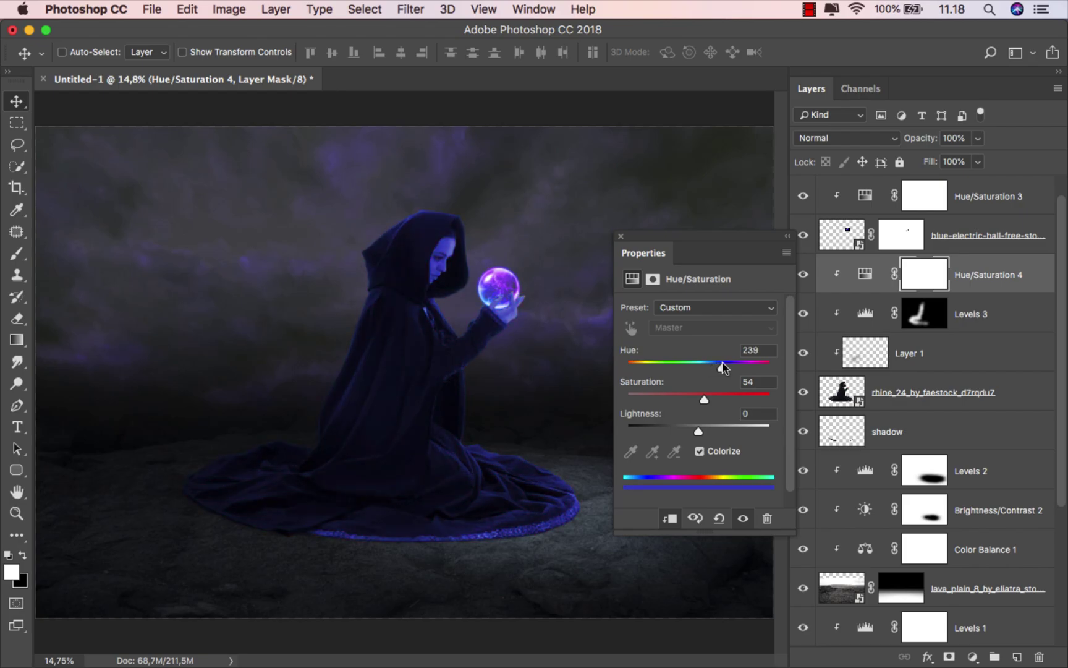
click(620, 236)
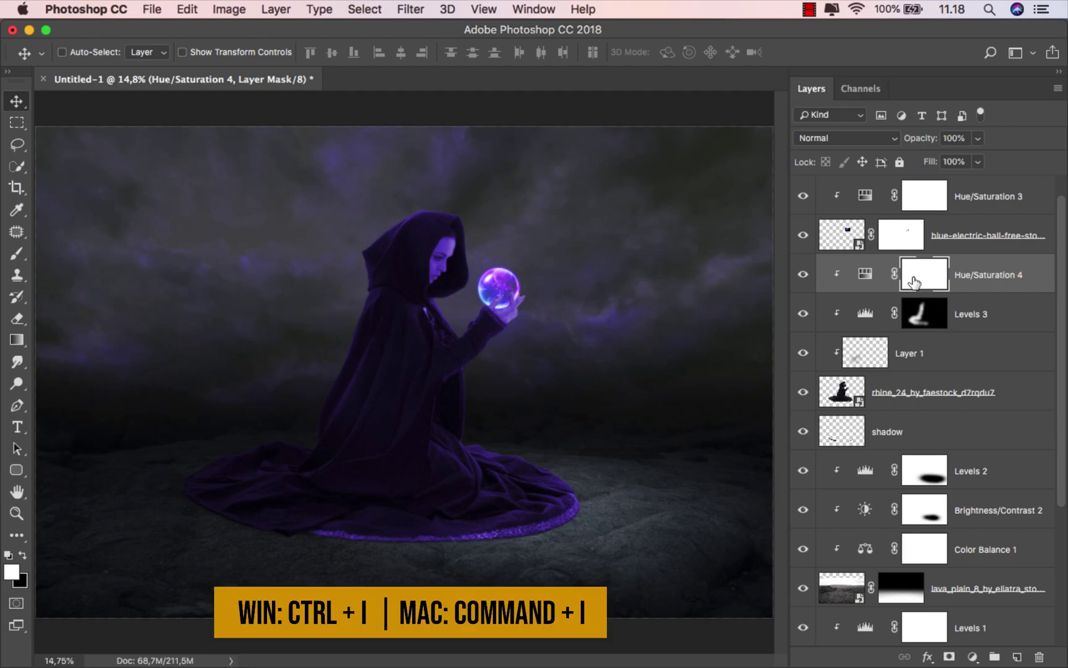
Invert the violet adjustment's mask to black and prepare a soft white Brush with 0% hardness and 18% opacity.
key(super+i)
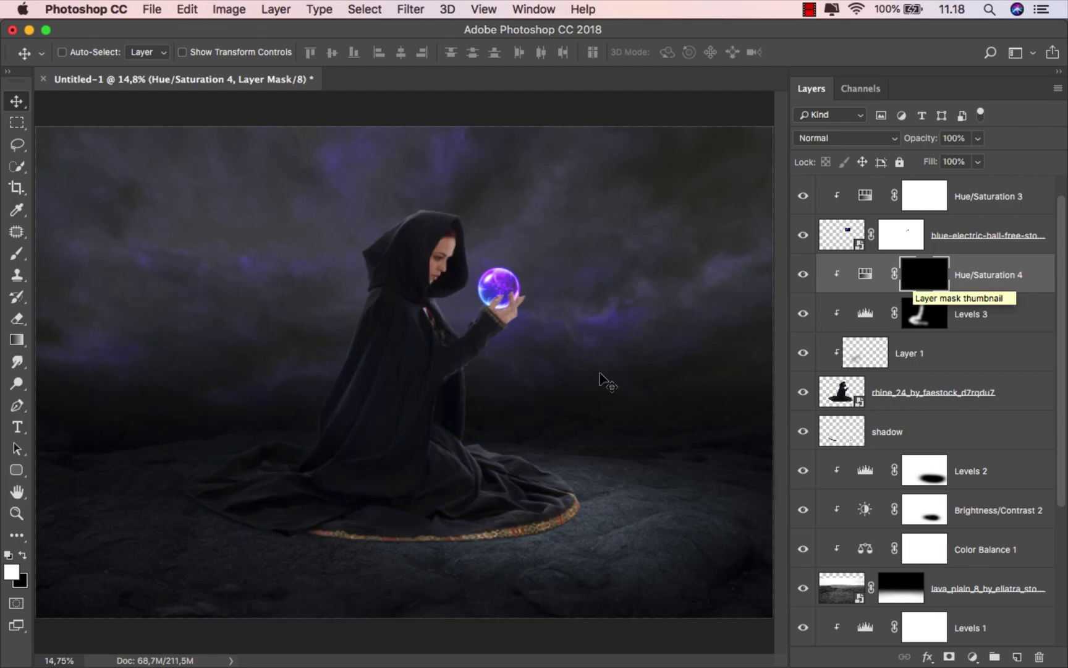
click(17, 253)
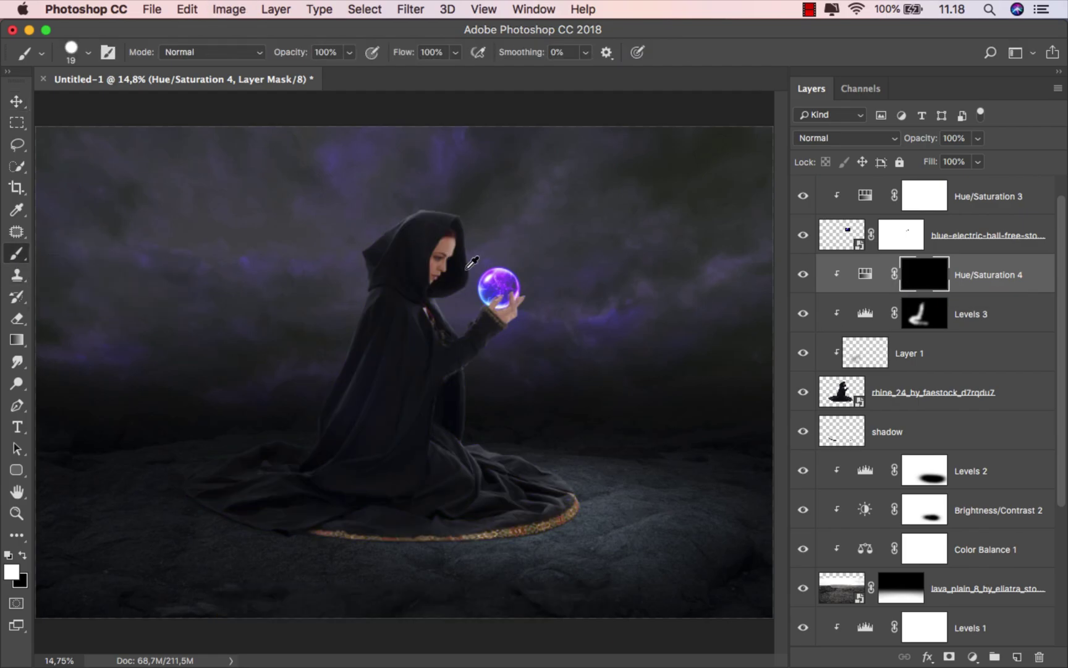
alt+scroll(472, 263, up, 5)
scroll(447, 270, up, 3)
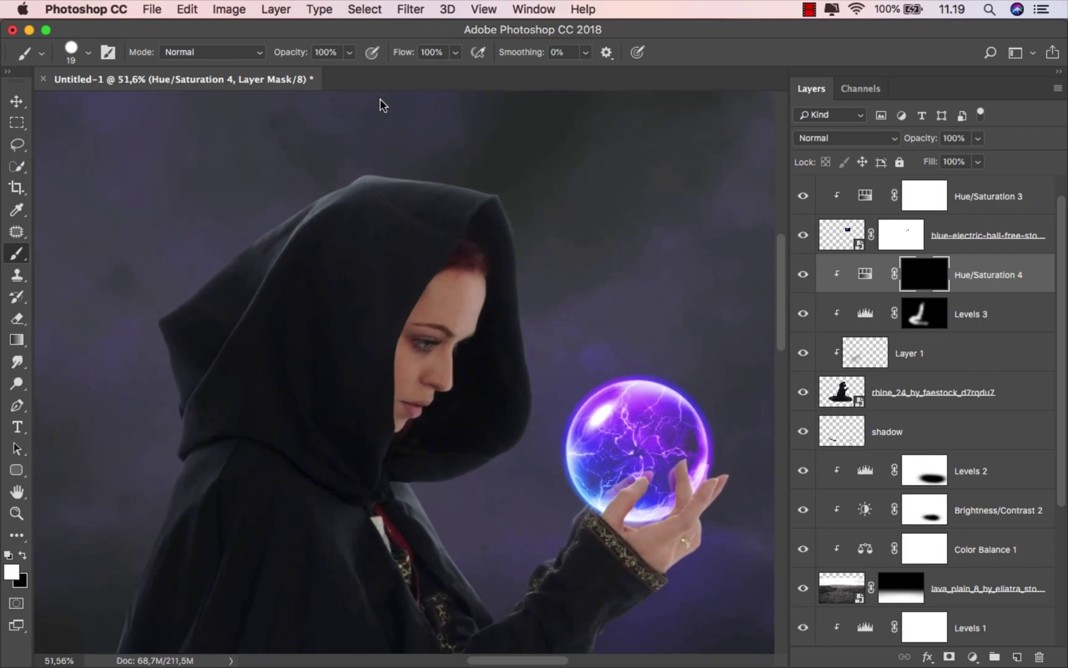
click(350, 51)
drag(279, 68, 286, 68)
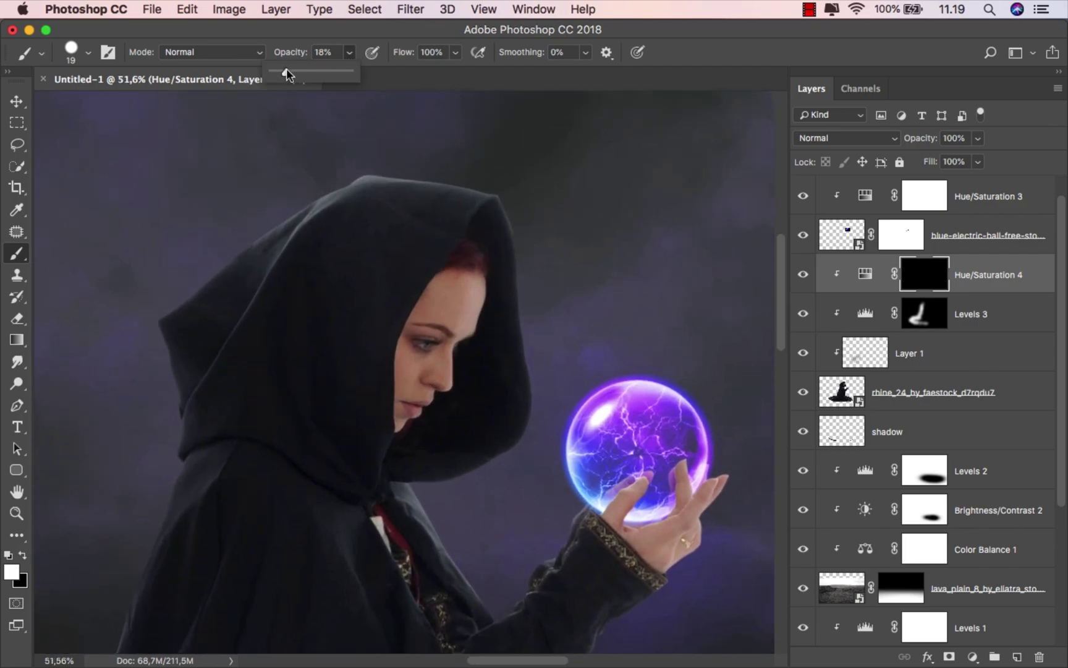
right_click(322, 143)
Enlarge the brush to about 377 px and paint the violet glow onto the woman's face and hood through the adjustment mask.
ctrl+alt+drag(319, 218, 376, 218)
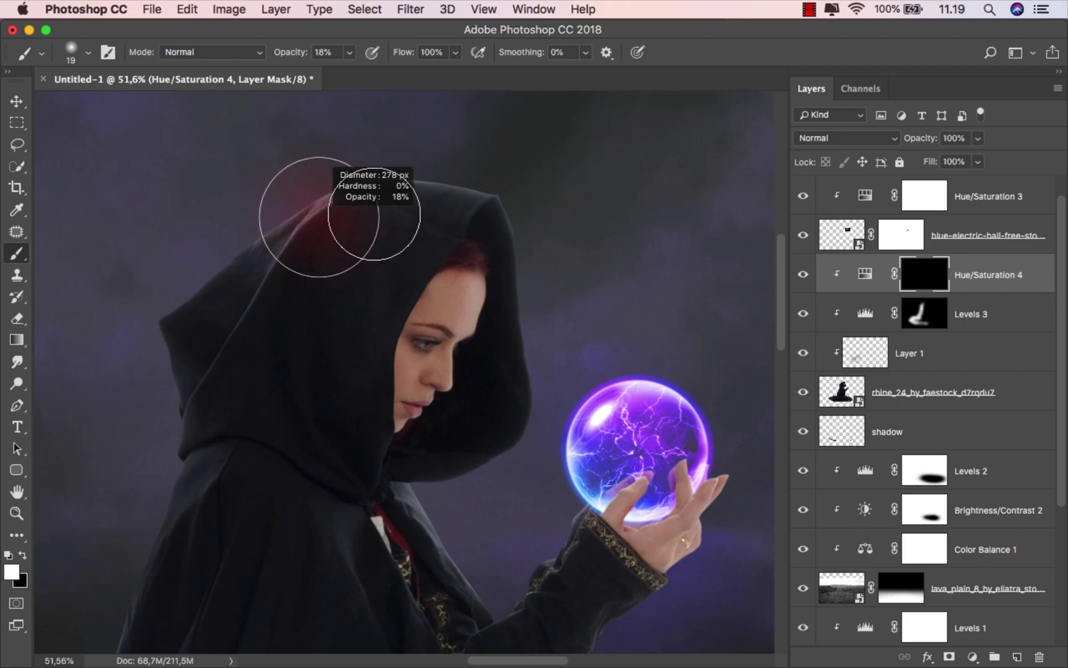
scroll(463, 378, down, 1)
ctrl+alt+drag(482, 357, 502, 357)
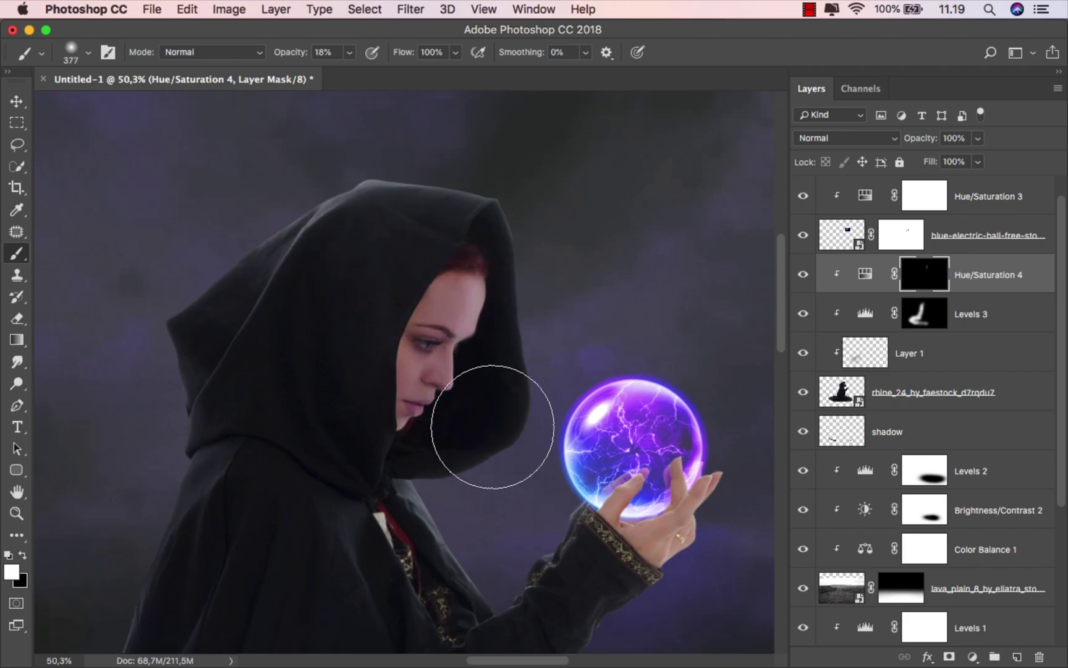
mouse_move(492, 428)
mouse_down()
mouse_move(508, 389)
mouse_move(505, 271)
mouse_move(498, 249)
mouse_move(479, 264)
mouse_move(475, 225)
mouse_move(444, 201)
mouse_move(377, 172)
mouse_move(327, 172)
mouse_move(272, 197)
mouse_move(240, 242)
mouse_up()
Extend the violet glow over the cloak's chest, the sleeve and the raised hand, reducing the brush to 236 px for the hand.
scroll(239, 241, down, 4)
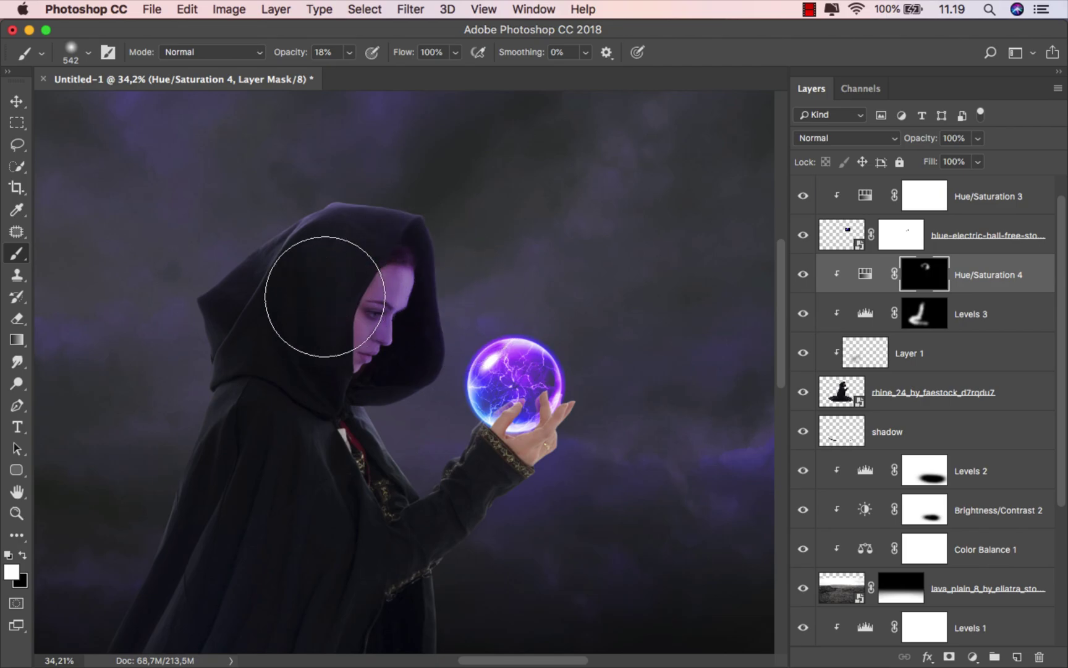
drag(323, 429, 344, 458)
mouse_move(362, 408)
mouse_down()
mouse_move(365, 353)
mouse_move(353, 355)
mouse_up()
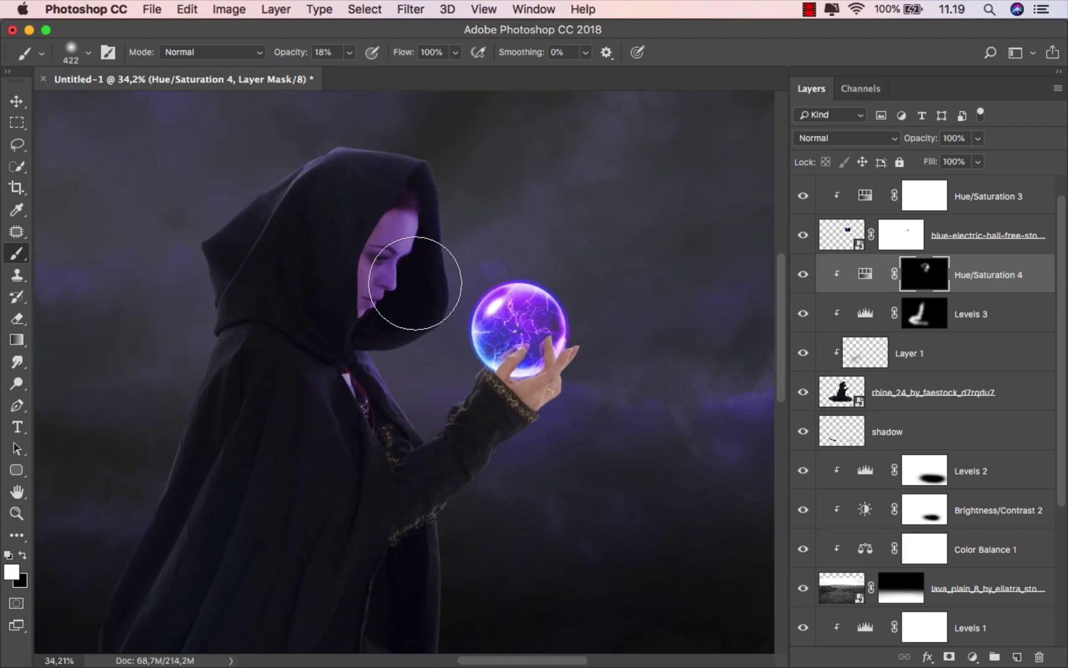
mouse_move(406, 448)
mouse_down()
mouse_move(486, 369)
mouse_move(540, 343)
mouse_move(550, 360)
mouse_move(540, 363)
mouse_move(563, 338)
mouse_move(526, 337)
mouse_up()
drag(514, 346, 546, 363)
Lower the brush opacity to 12% and paint the violet glow over the hand, sleeve and cloak with a 306 px brush.
click(349, 53)
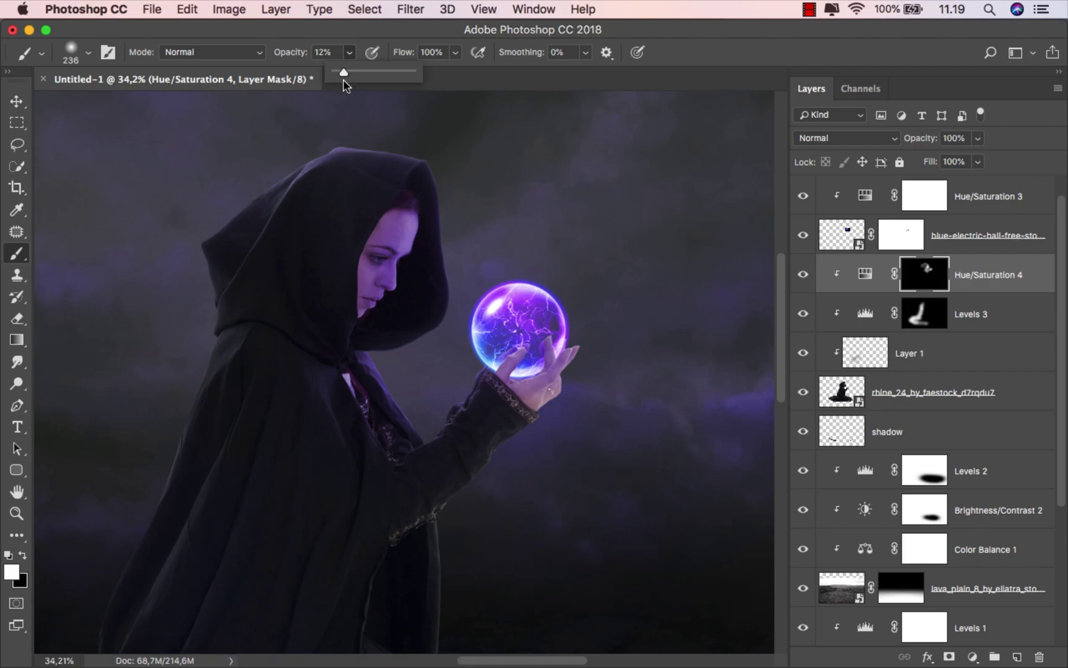
click(564, 352)
ctrl+alt+drag(523, 389, 537, 387)
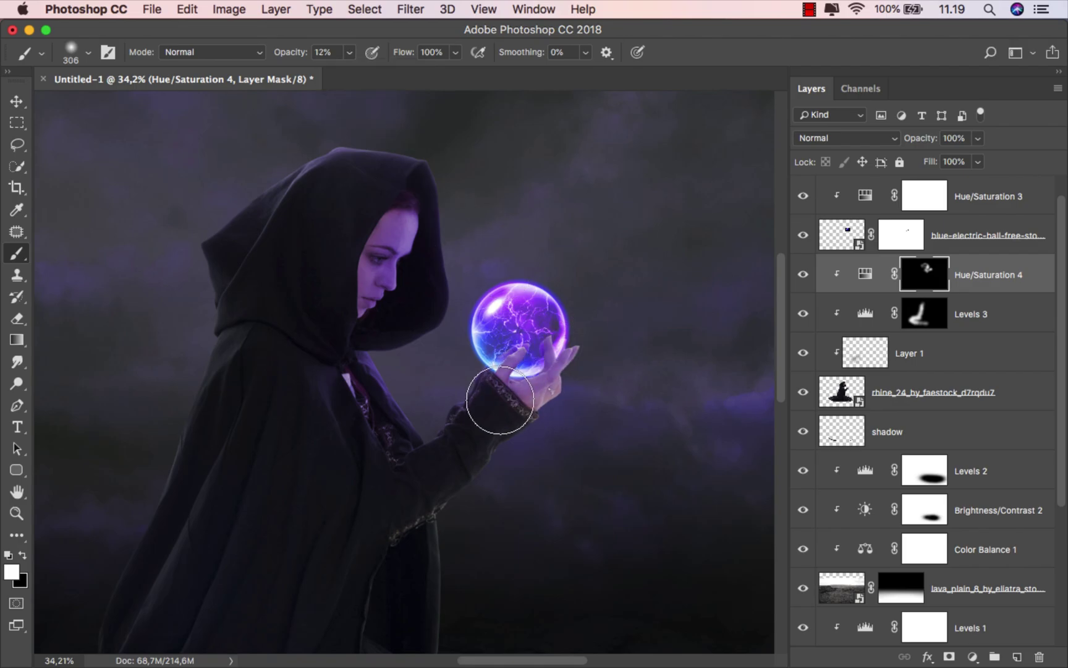
mouse_move(470, 402)
mouse_down()
mouse_move(428, 427)
mouse_move(390, 426)
mouse_move(329, 372)
mouse_move(305, 320)
mouse_up()
Enlarge the brush to 462 px and paint the violet glow down the cloak's front below the raised sleeve.
ctrl+alt+drag(341, 375, 374, 376)
scroll(346, 402, down, 5)
scroll(347, 402, right, 2)
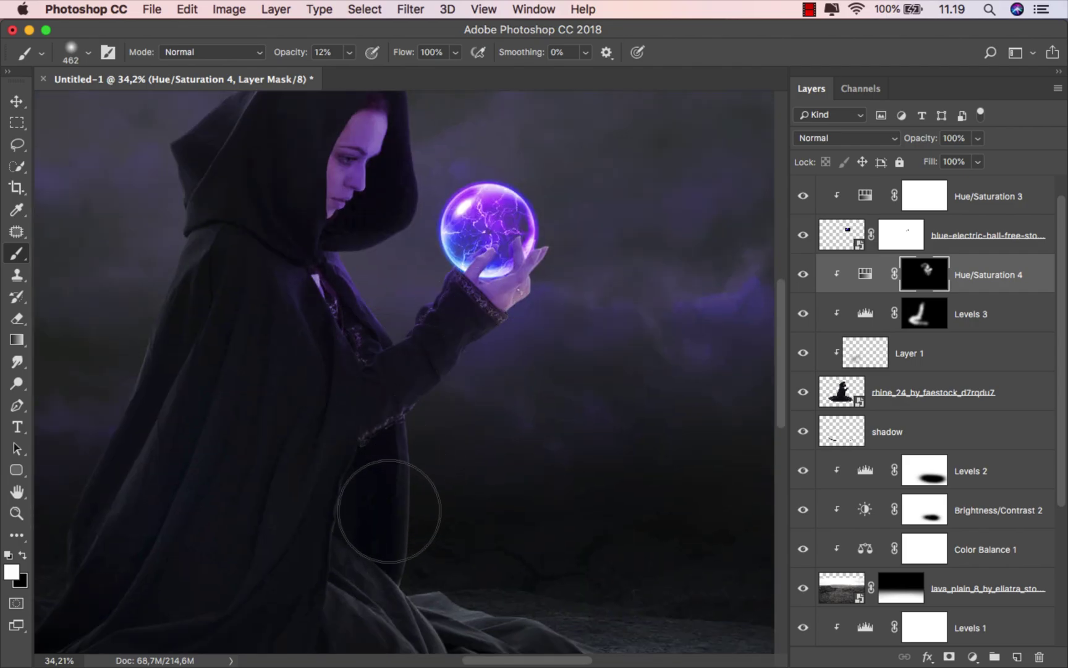
drag(389, 508, 389, 423)
drag(376, 544, 394, 538)
Enlarge the brush to 796 px and paint the violet glow over the skirt folds and trimmed hem spread on the ground.
scroll(432, 437, down, 4)
ctrl+alt+drag(432, 443, 457, 465)
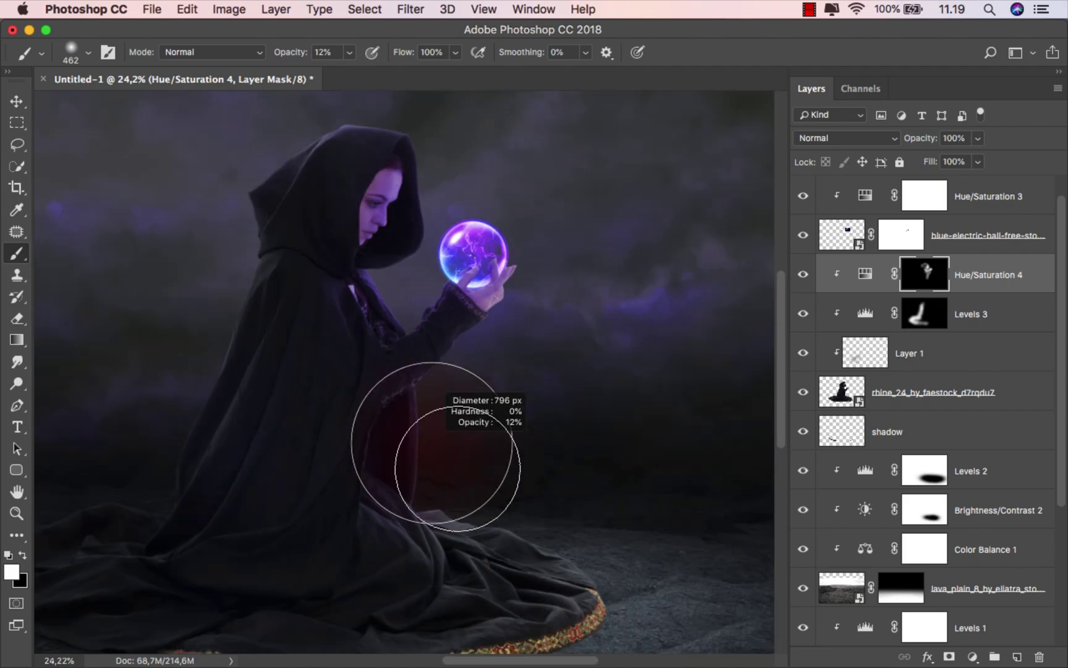
mouse_move(402, 514)
mouse_down()
mouse_move(381, 539)
mouse_move(465, 575)
mouse_move(539, 578)
mouse_move(575, 566)
mouse_move(474, 497)
mouse_move(487, 494)
mouse_move(584, 535)
mouse_move(605, 564)
mouse_up()
drag(535, 541, 564, 449)
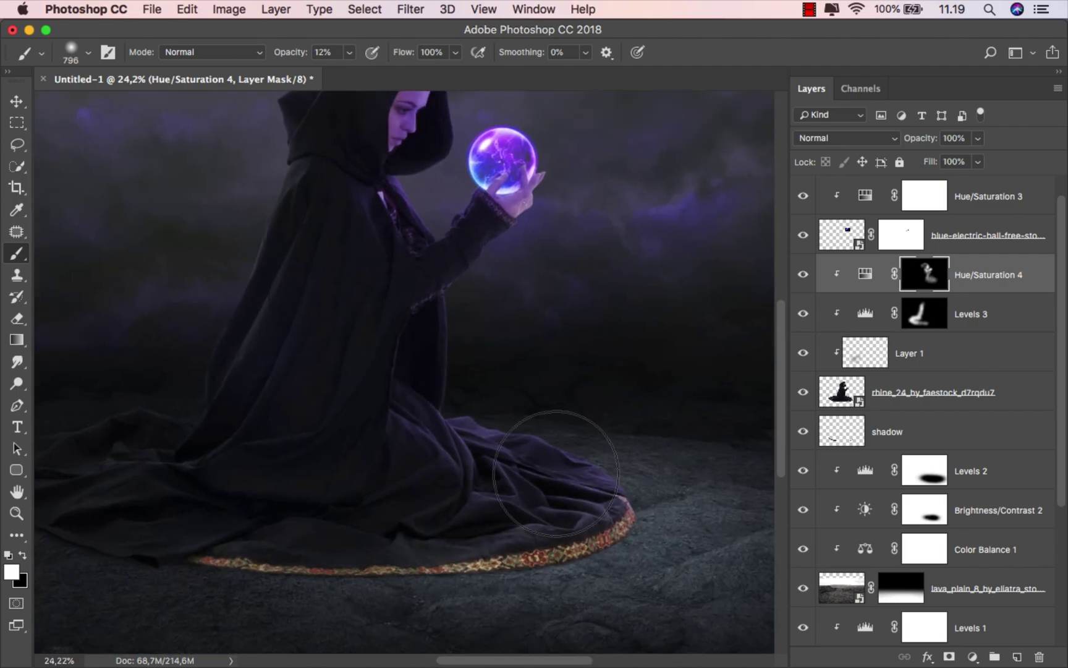
mouse_move(263, 538)
mouse_down()
mouse_move(396, 531)
mouse_move(435, 542)
mouse_move(574, 510)
mouse_move(521, 433)
mouse_move(447, 416)
mouse_move(435, 397)
mouse_move(629, 474)
mouse_up()
drag(554, 430, 583, 543)
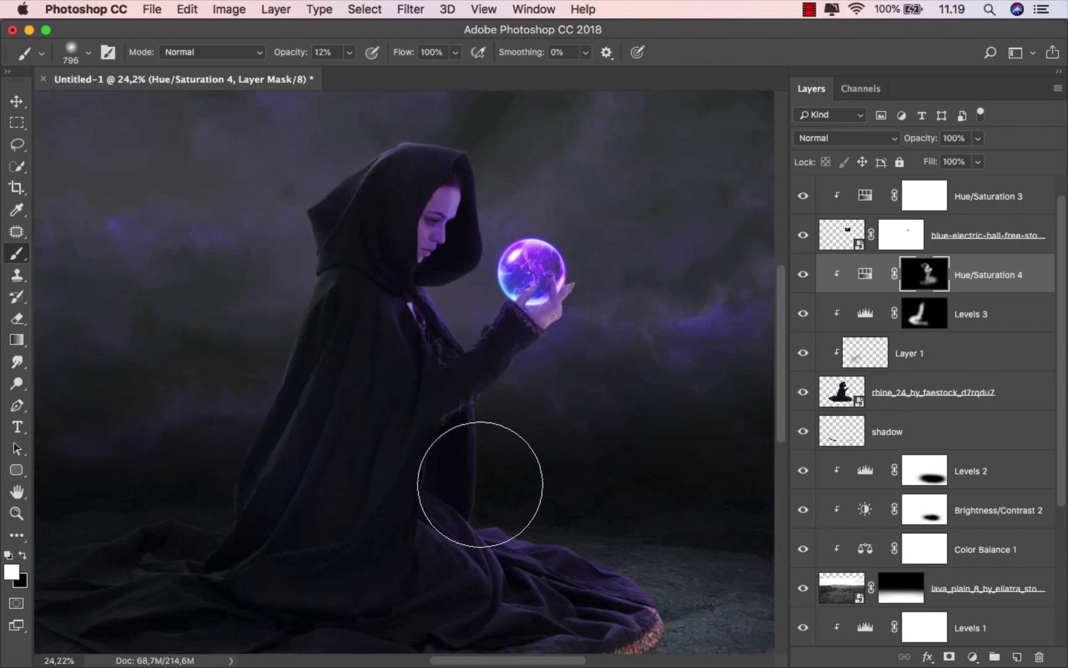
Reduce the brush to 473 px and paint a faint violet glow along the back of the hood and cloak.
drag(499, 453, 437, 450)
drag(447, 307, 427, 307)
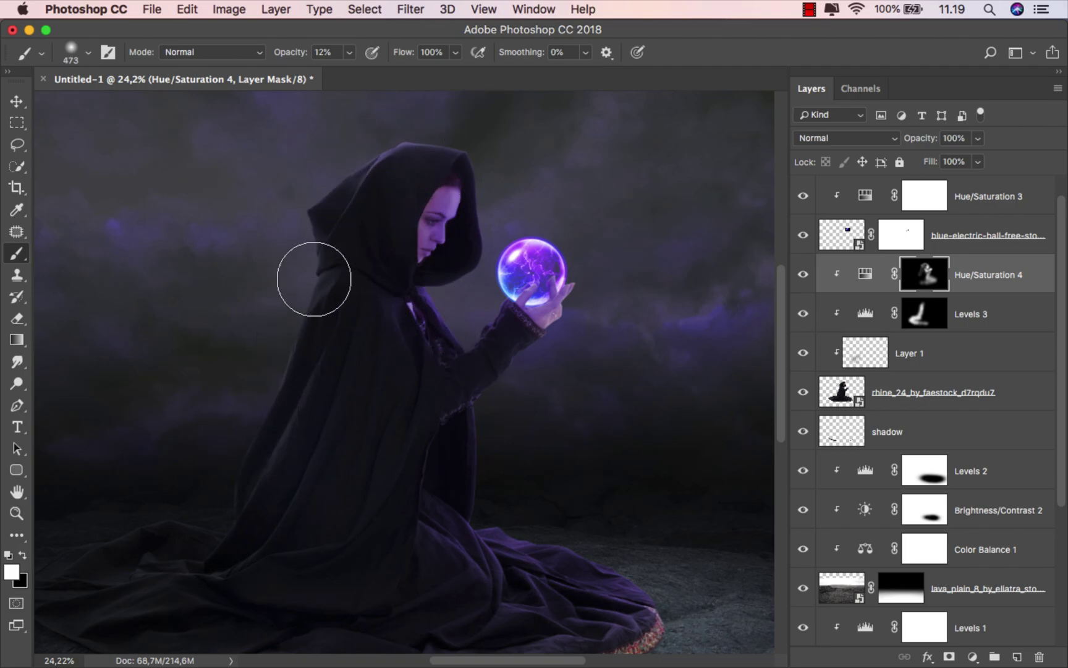
drag(289, 376, 405, 264)
Enlarge the brush to 913 px, tint the cloak's trailing back folds violet, and reduce the brush to 717 px.
drag(370, 358, 440, 358)
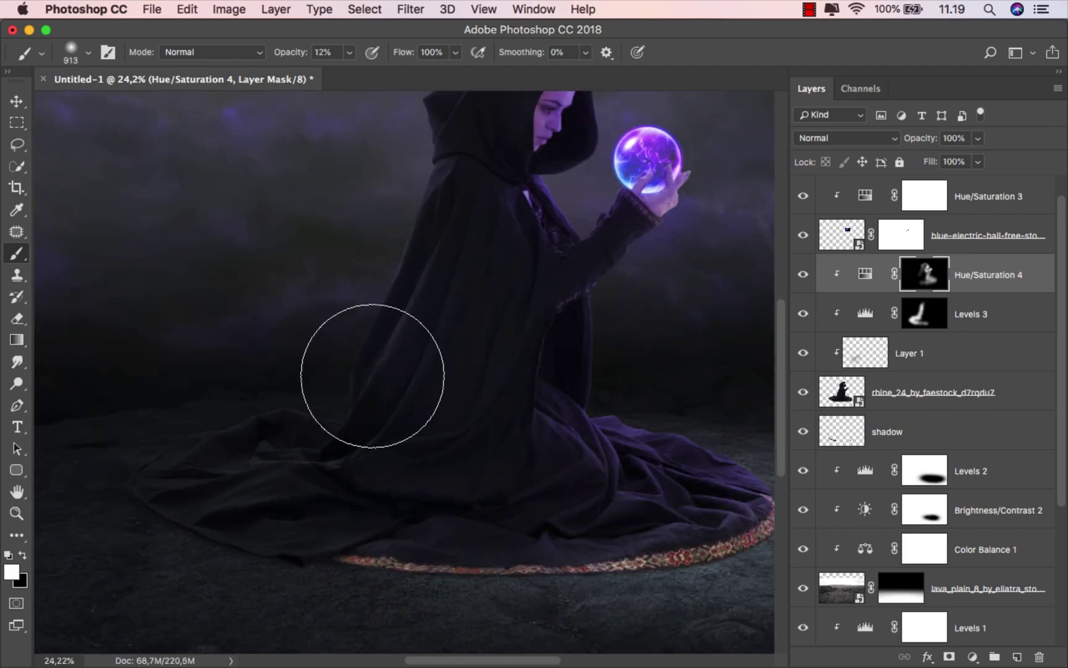
mouse_move(209, 463)
mouse_down()
mouse_move(249, 475)
mouse_move(452, 474)
mouse_up()
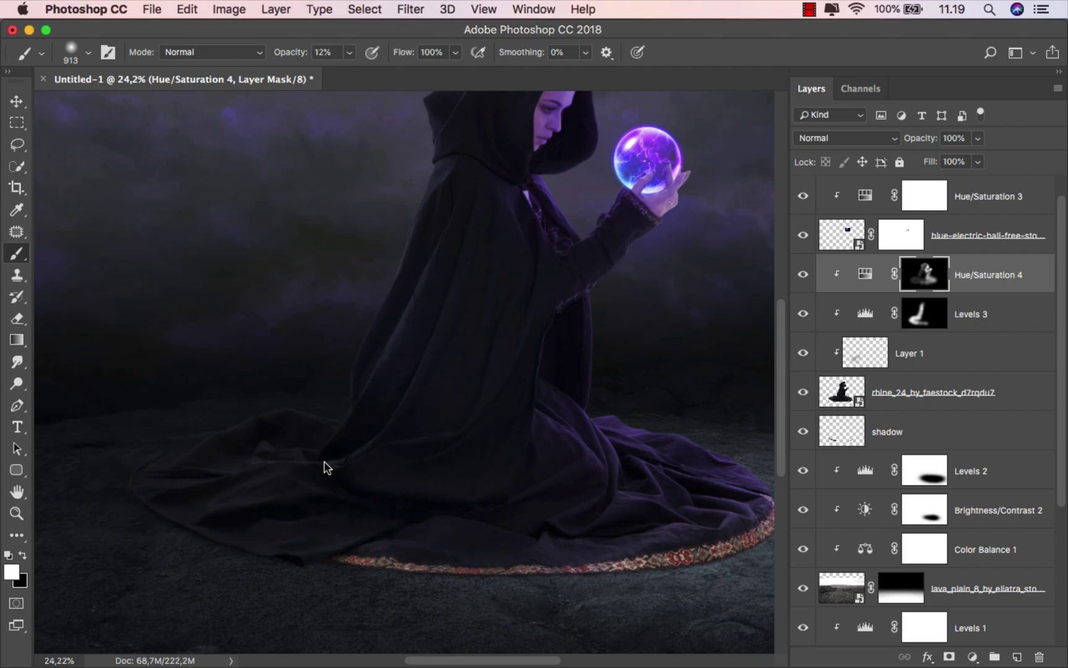
drag(324, 462, 293, 463)
drag(539, 355, 469, 448)
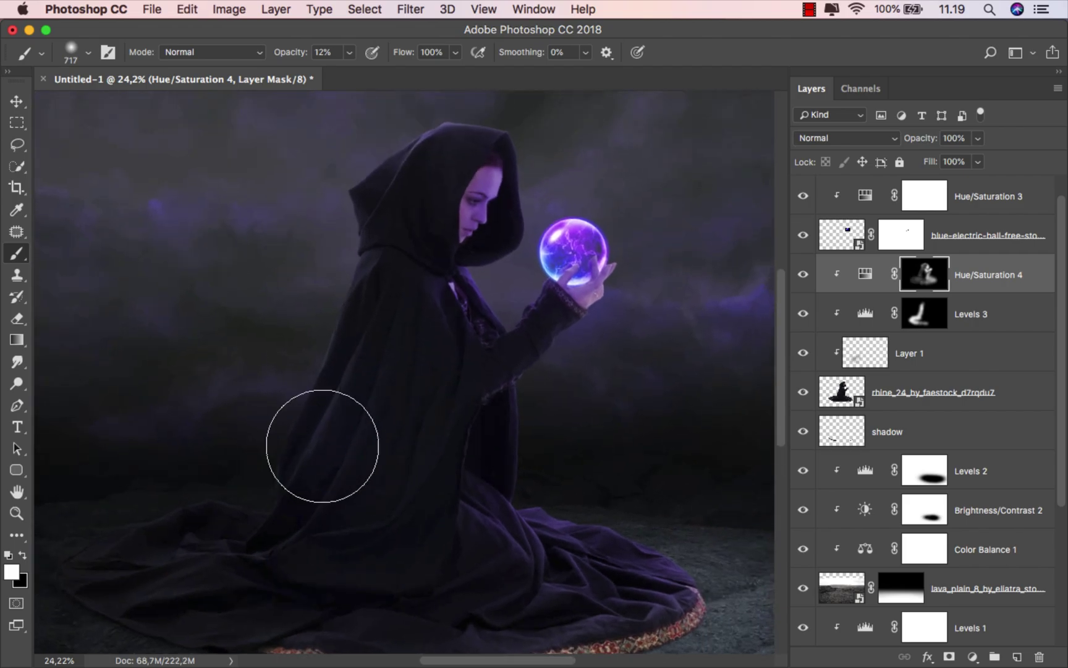
Touch up the violet tint on the cloak's side with a 549 px brush and reduce the brush to 406 px.
drag(571, 403, 556, 406)
drag(436, 412, 409, 413)
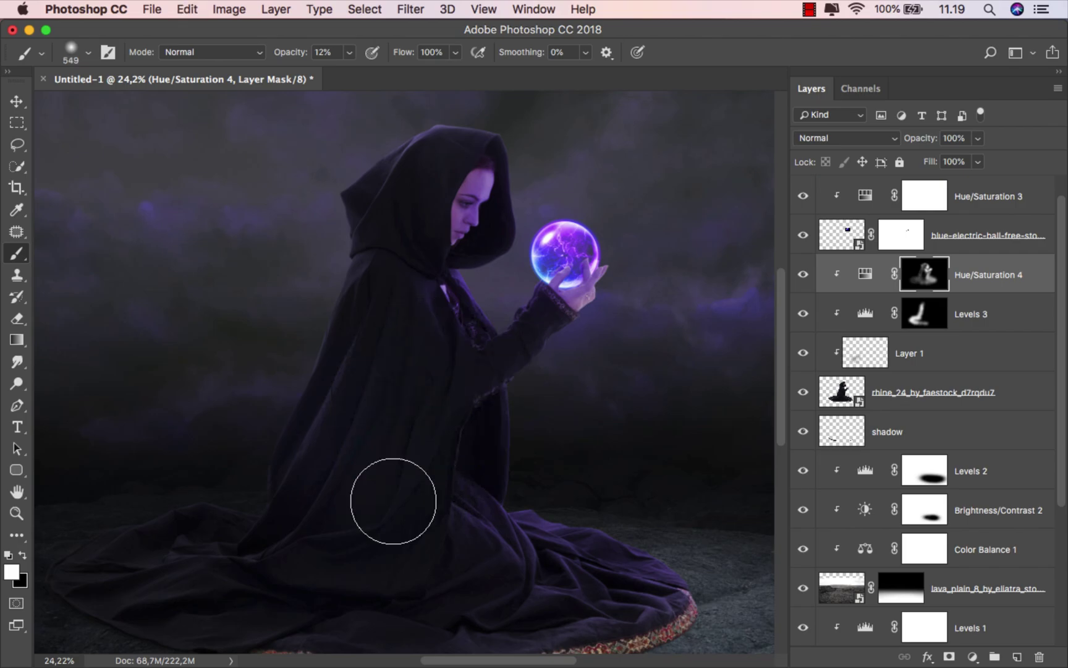
drag(510, 354, 444, 485)
scroll(444, 378, up, 3)
drag(440, 431, 411, 432)
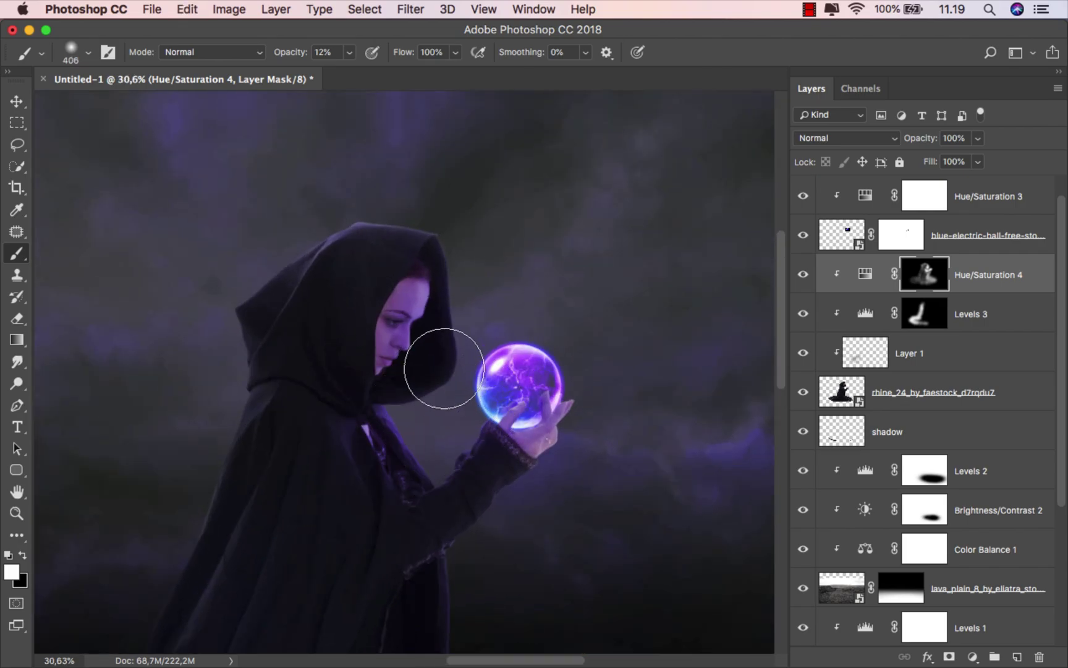
Compare the whole image with the Hue/Saturation 4 adjustment hidden and shown.
scroll(491, 273, down, 2)
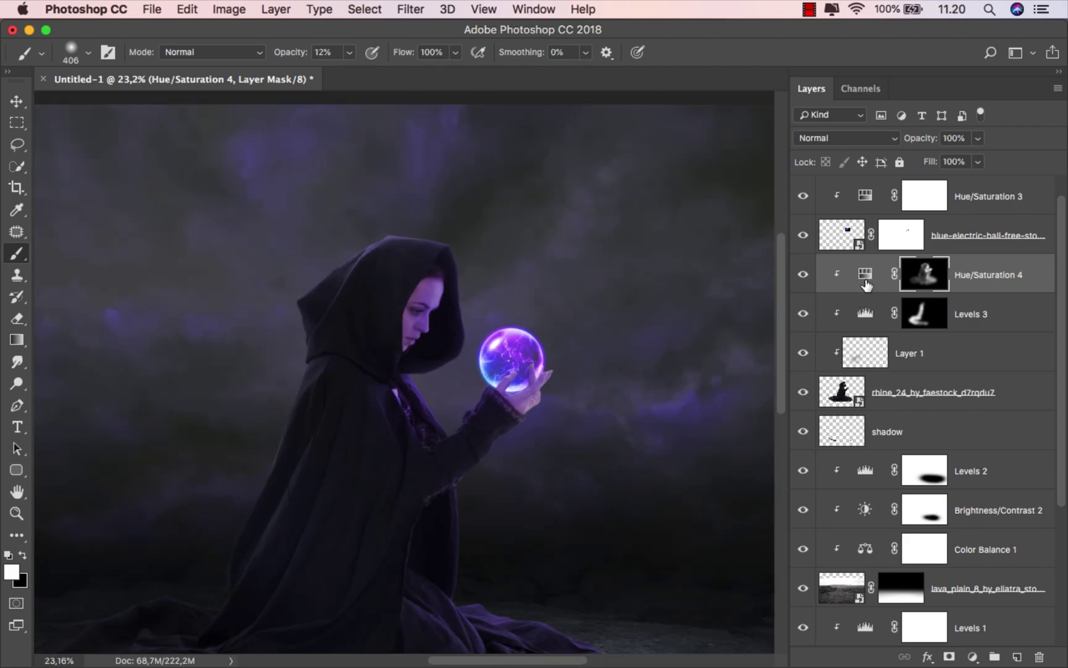
scroll(496, 381, down, 4)
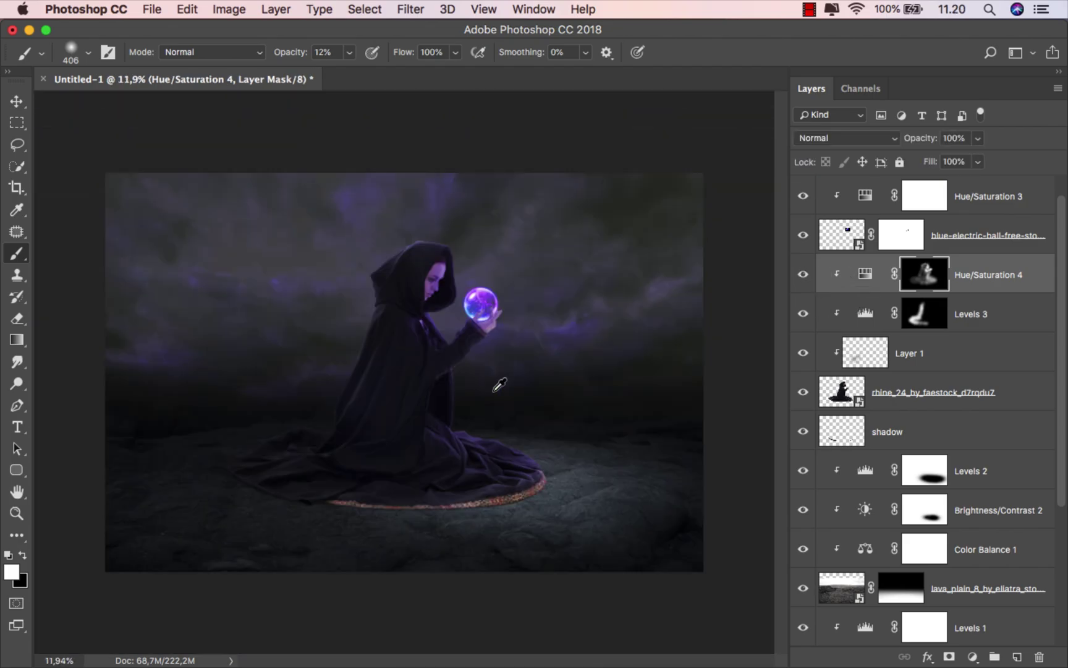
click(804, 271)
click(803, 271)
click(803, 271)
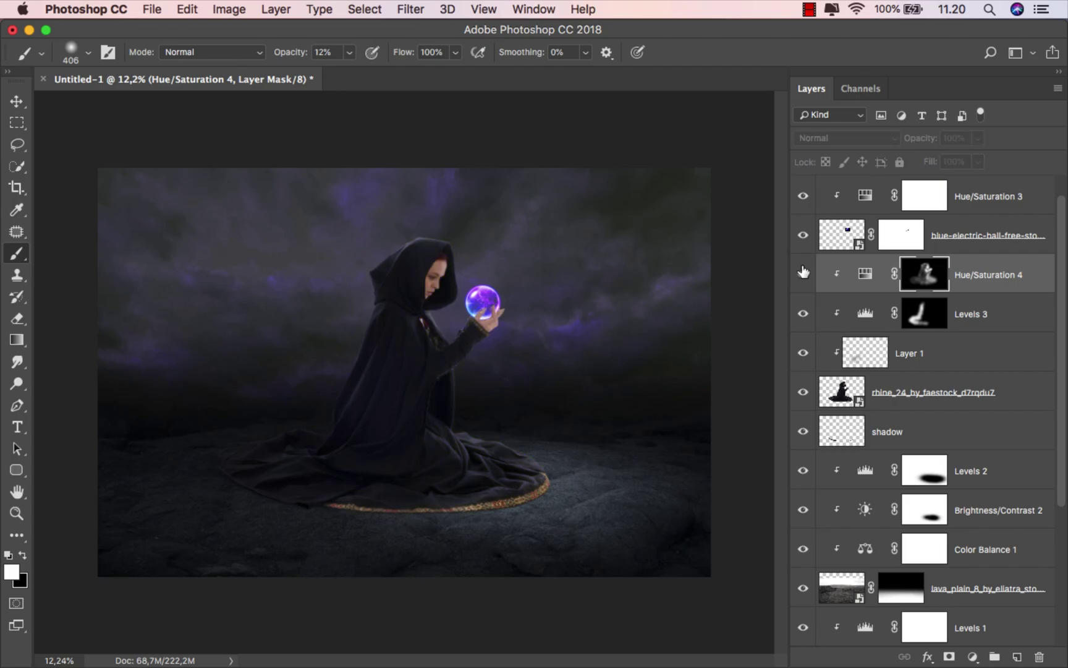
click(803, 270)
Add another clipped Hue/Saturation adjustment above Hue/Saturation 4, colorized with Hue 255 and Saturation 55.
key(super+2)
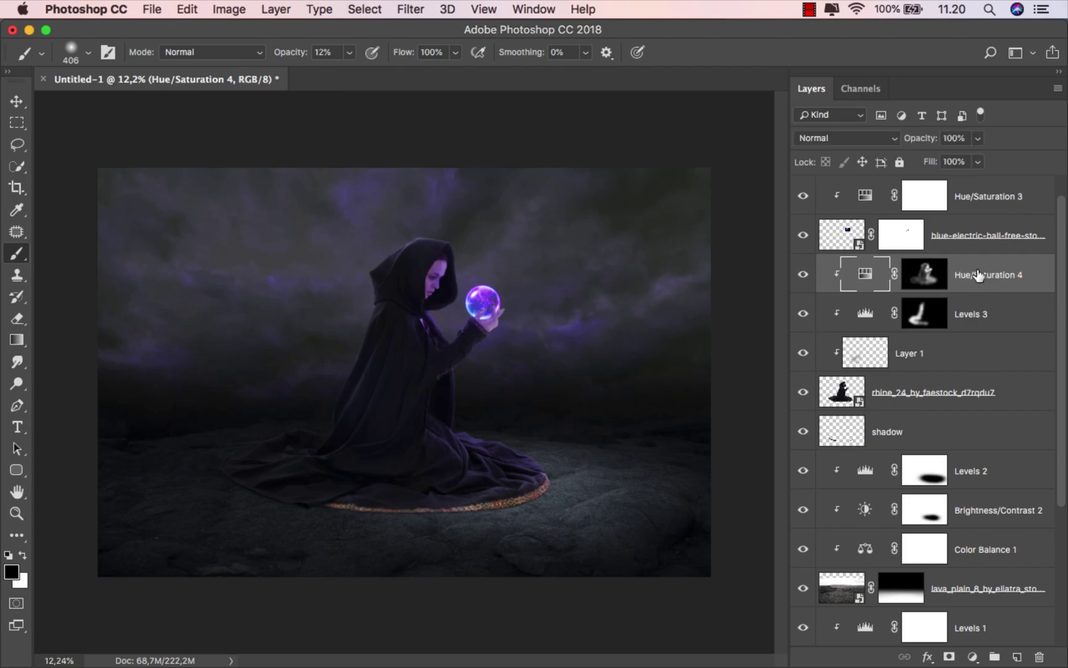
click(973, 656)
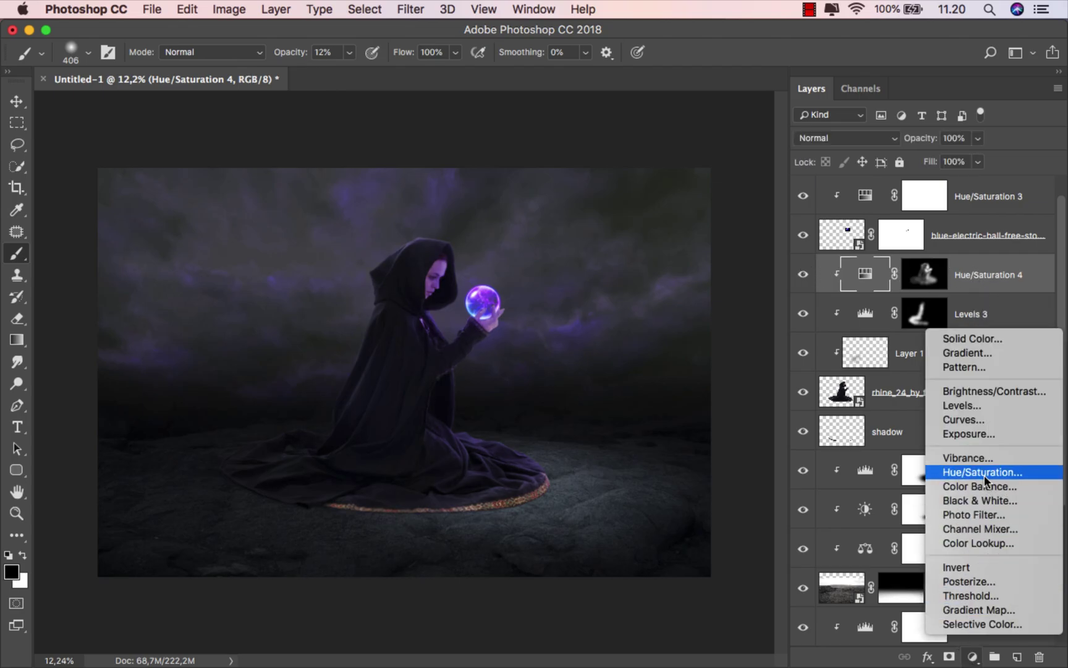
click(933, 478)
click(670, 518)
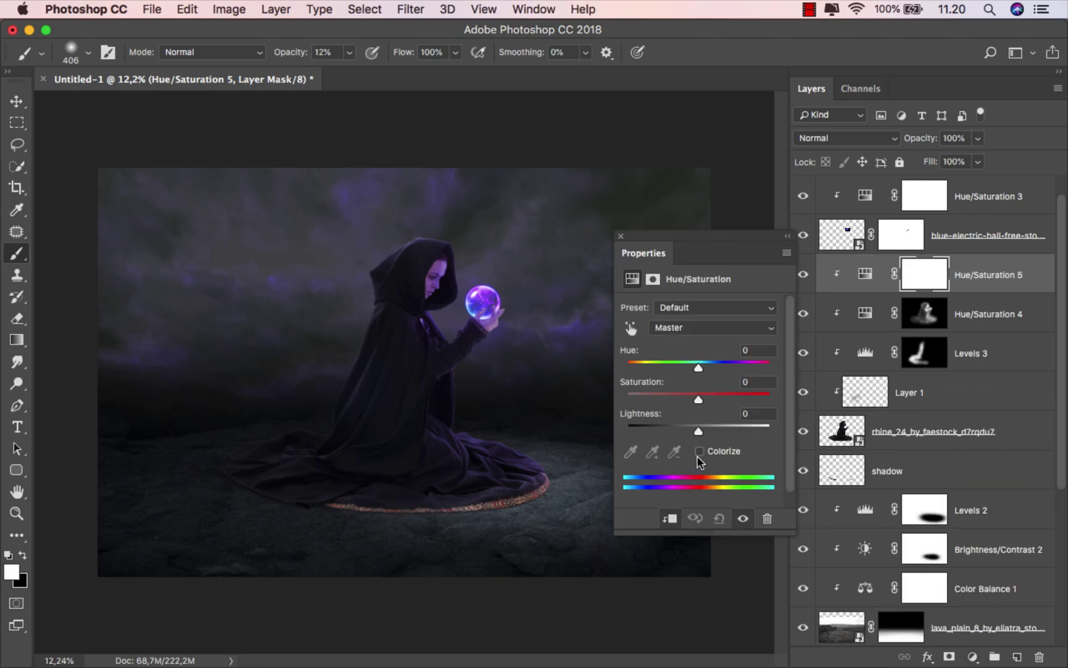
click(700, 452)
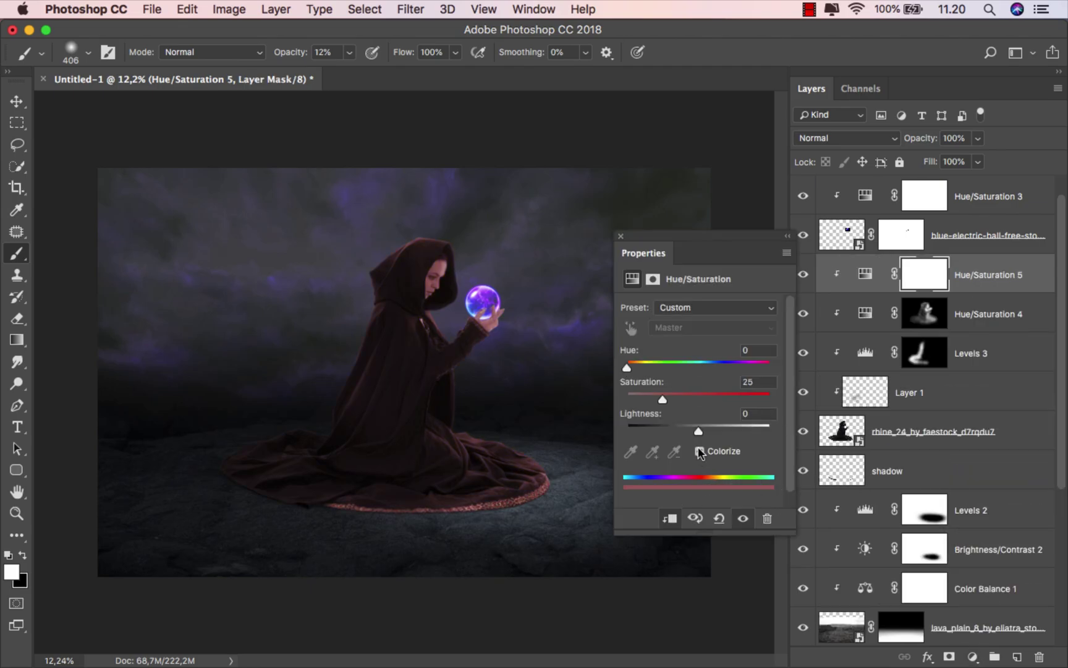
click(702, 399)
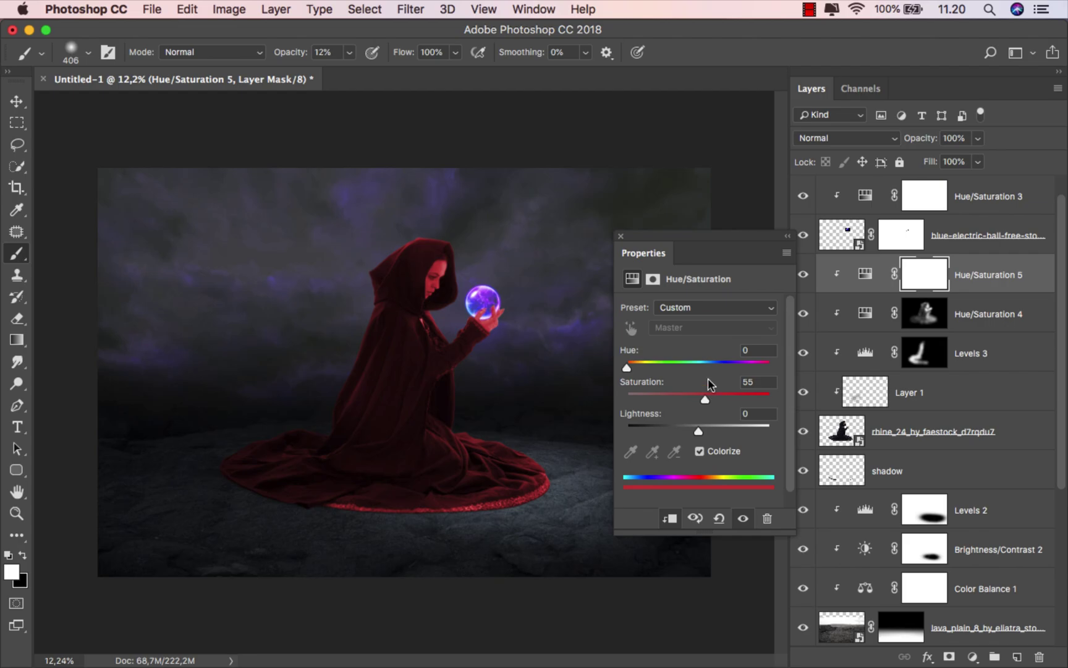
drag(708, 364, 722, 362)
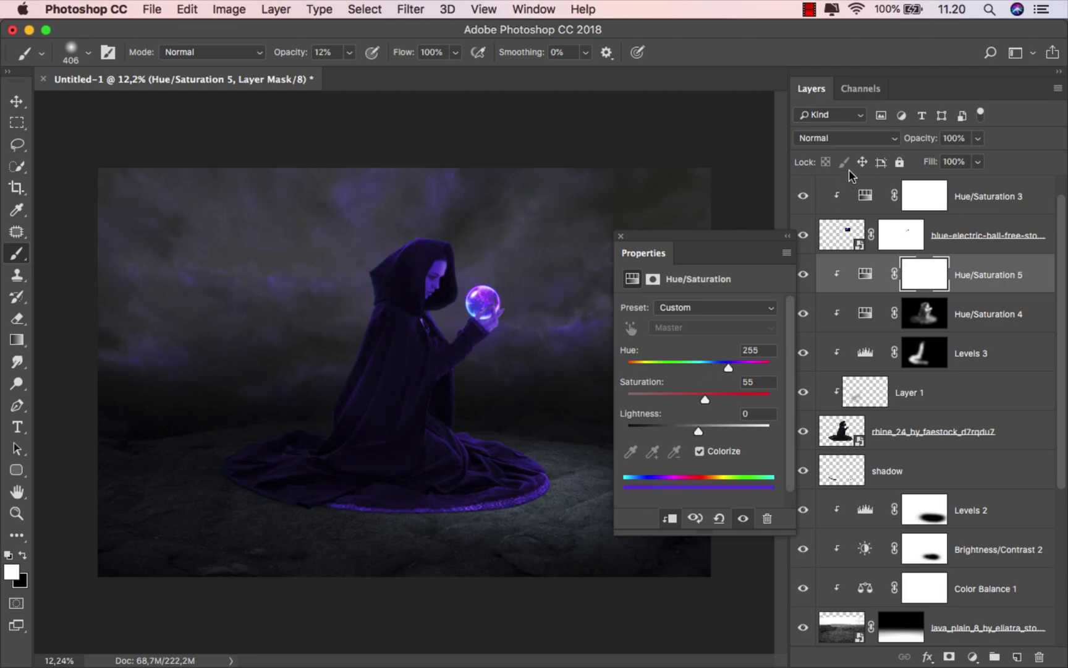
Set the new adjustment's blend mode to Color Dodge and invert its mask to black.
click(848, 138)
click(847, 270)
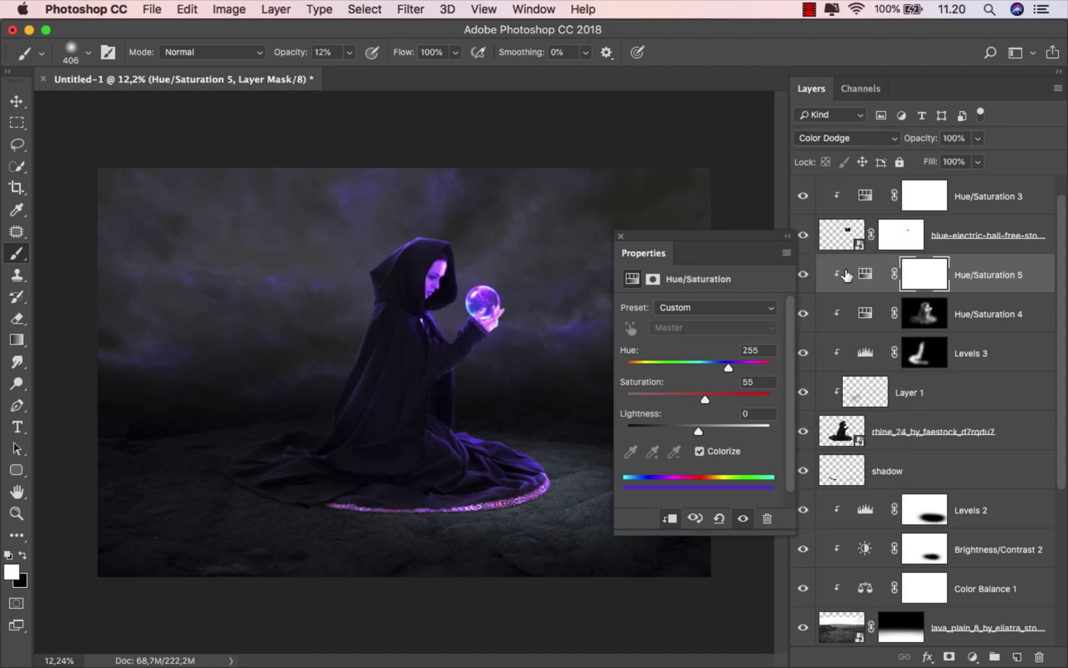
click(618, 236)
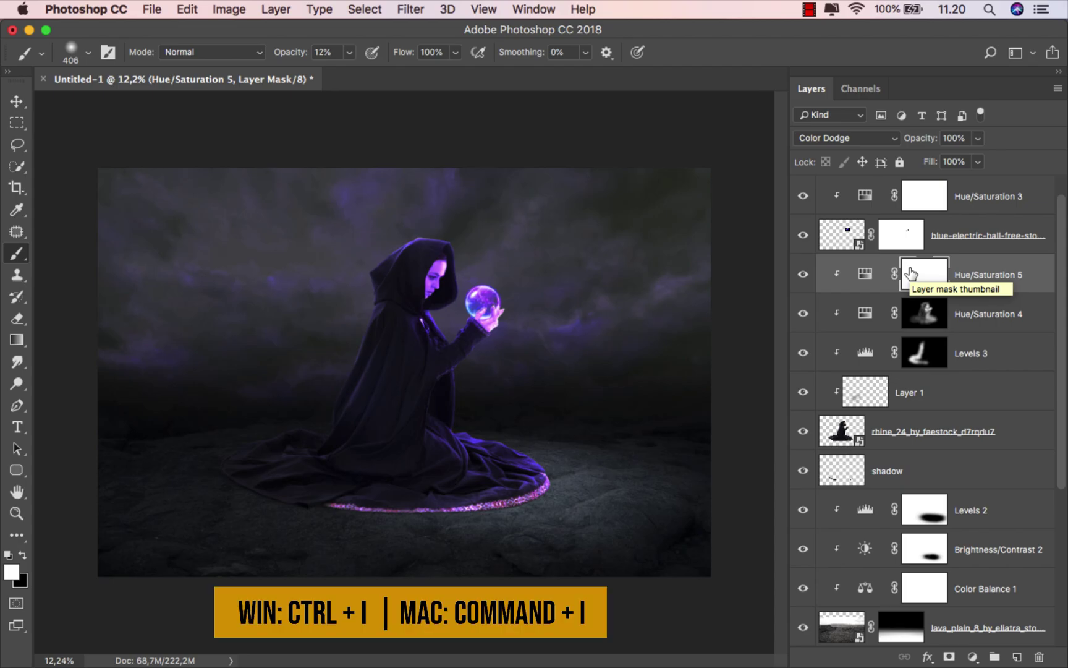
key(super+i)
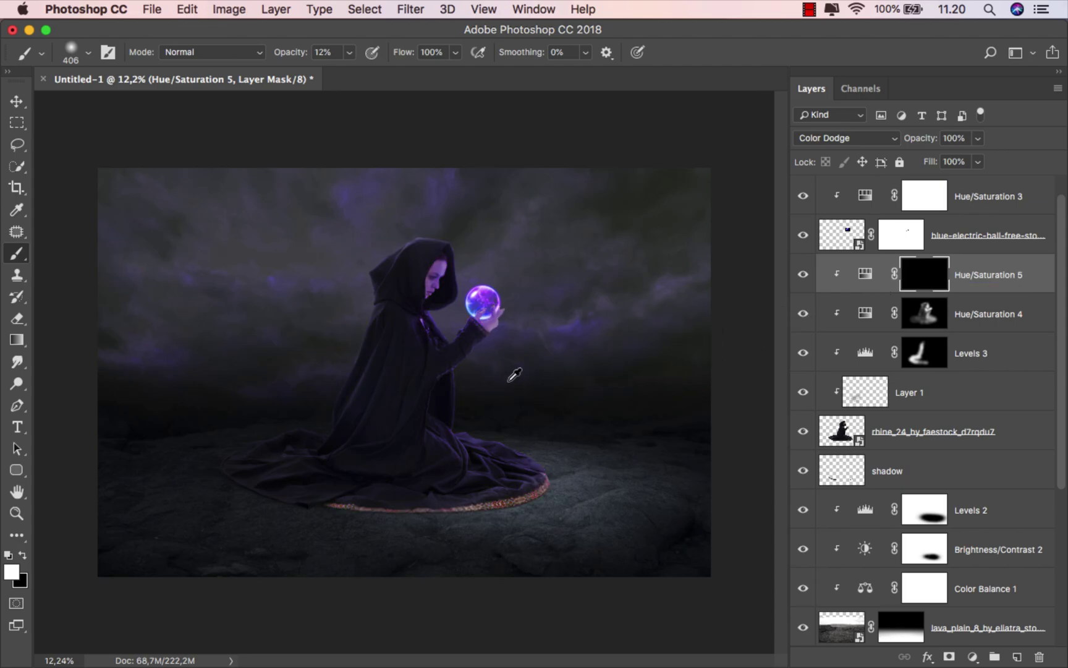
Paint bright violet highlights onto the face, raised hand and chest through the Color Dodge adjustment's mask, reducing the brush to 292 px.
scroll(495, 296, up, 2)
scroll(487, 267, up, 3)
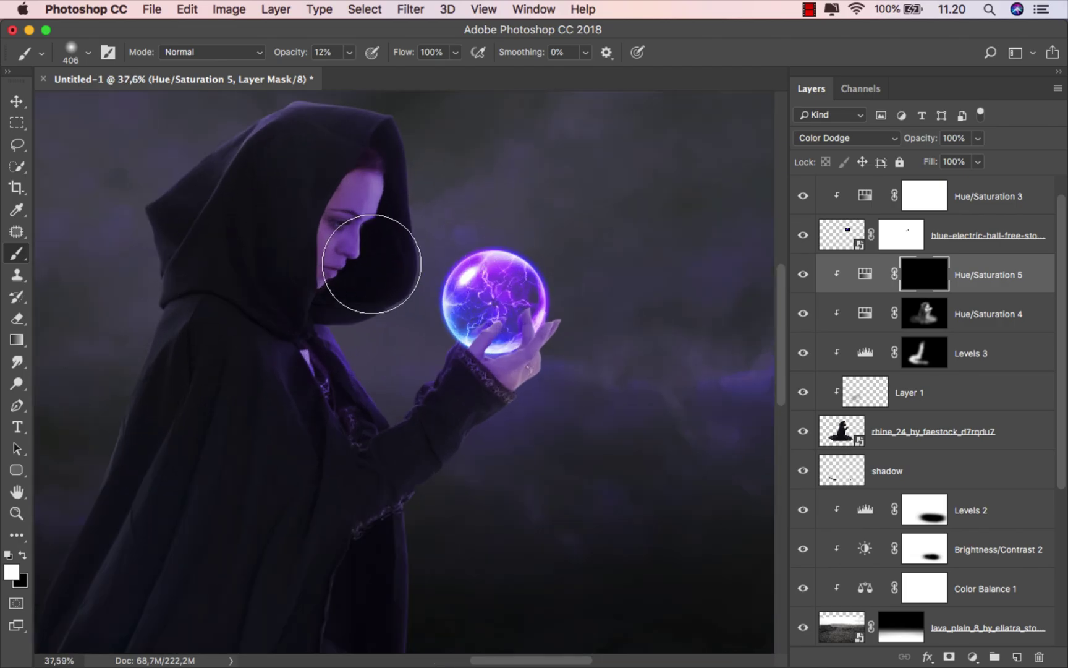
drag(372, 263, 390, 207)
mouse_move(392, 200)
mouse_down()
mouse_move(374, 202)
mouse_move(375, 239)
mouse_move(348, 289)
mouse_up()
mouse_move(389, 200)
mouse_down()
mouse_move(377, 114)
mouse_move(418, 222)
mouse_move(398, 309)
mouse_move(319, 361)
mouse_move(342, 343)
mouse_move(324, 388)
mouse_move(351, 425)
mouse_move(322, 353)
mouse_move(448, 410)
mouse_move(525, 275)
mouse_move(508, 322)
mouse_move(489, 323)
mouse_move(592, 319)
mouse_up()
right_click(327, 354)
key(bracketleft)
key(bracketleft)
key(bracketleft)
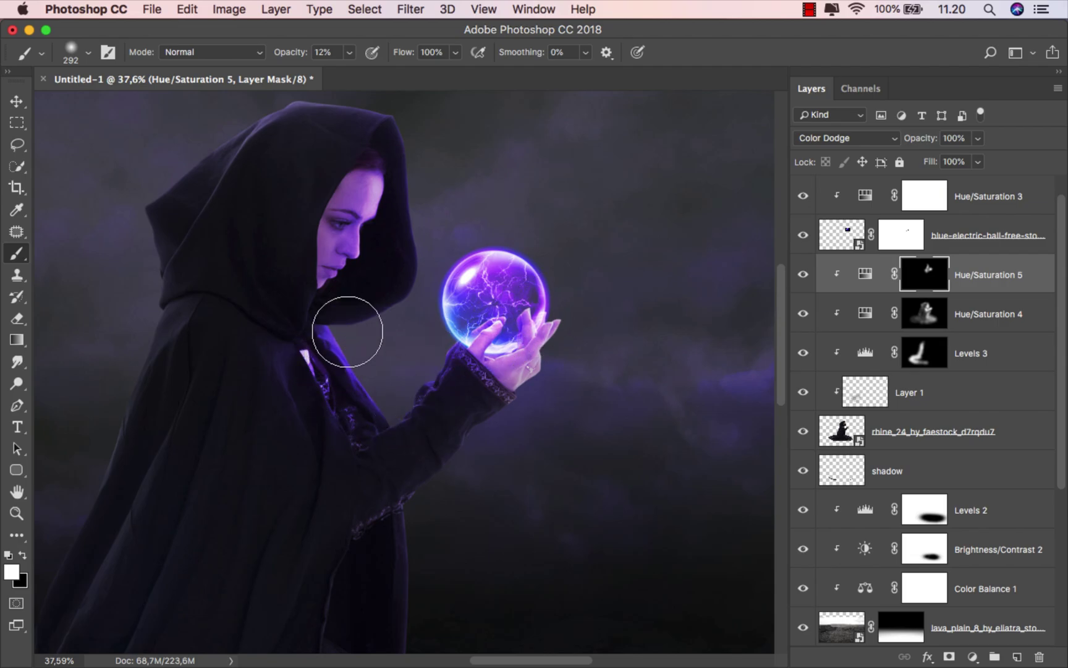
Enlarge the brush to 795 px, paint bright violet highlights over the front skirt folds and hem, and reduce the brush to 655 px.
scroll(360, 283, down, 3)
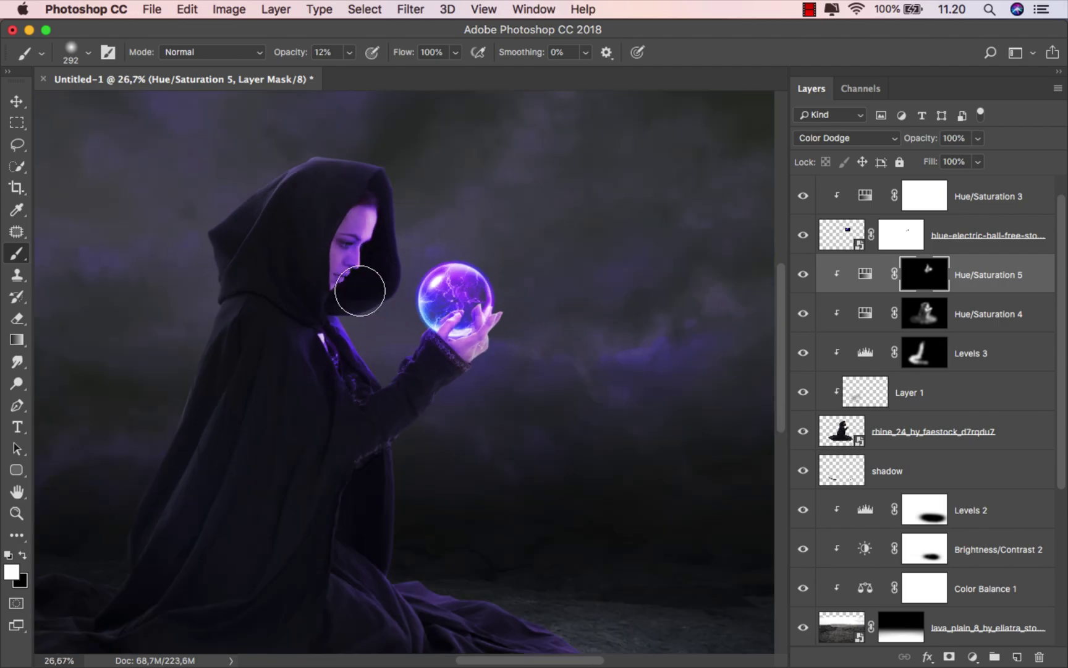
key(bracketright)
scroll(380, 476, down, 5)
scroll(379, 475, right, 2)
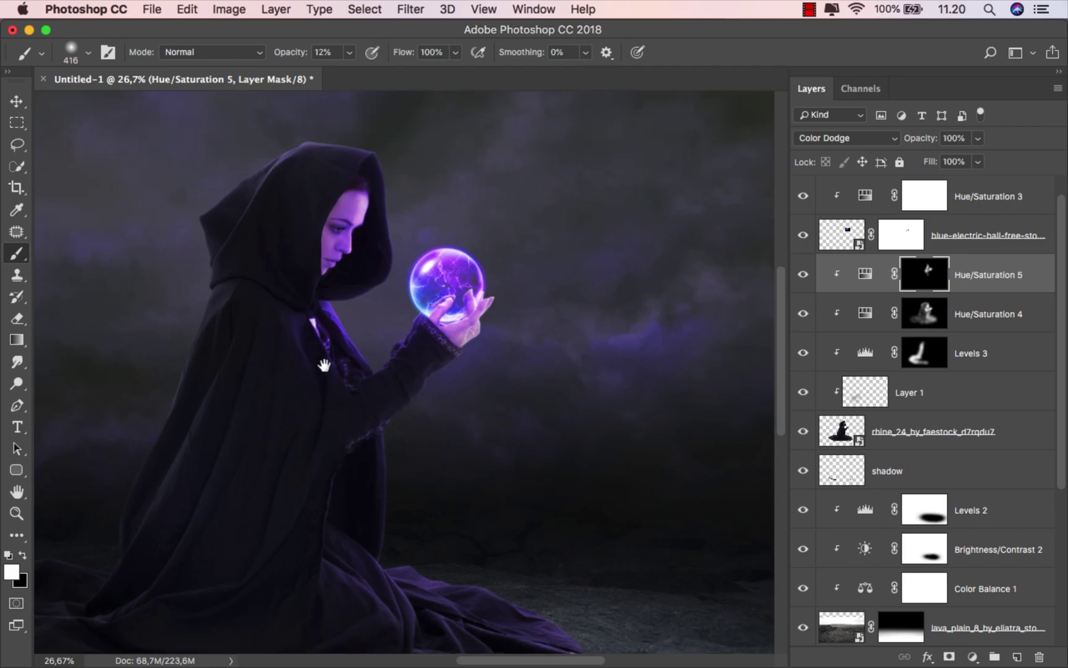
alt+click(358, 369)
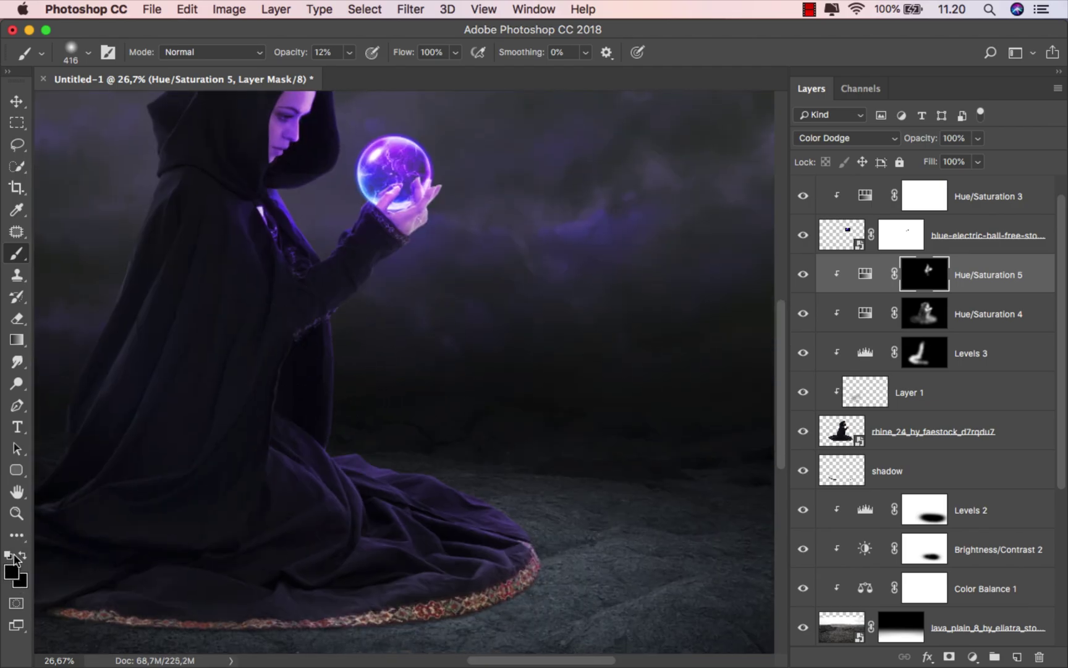
drag(357, 401, 374, 403)
mouse_move(329, 367)
mouse_down()
mouse_move(314, 475)
mouse_move(450, 514)
mouse_move(500, 545)
mouse_move(485, 517)
mouse_up()
mouse_move(489, 515)
mouse_down()
mouse_move(446, 523)
mouse_move(458, 519)
mouse_move(346, 498)
mouse_move(313, 474)
mouse_move(303, 446)
mouse_move(317, 361)
mouse_move(336, 433)
mouse_move(372, 483)
mouse_move(354, 496)
mouse_move(522, 525)
mouse_up()
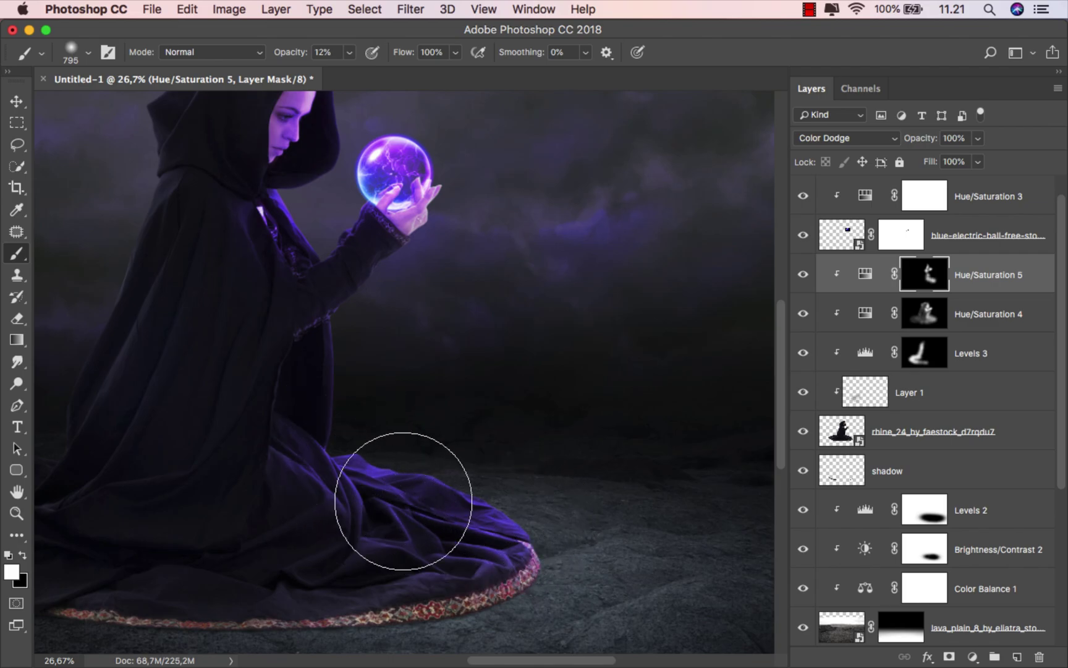
drag(398, 499, 518, 552)
drag(420, 313, 396, 310)
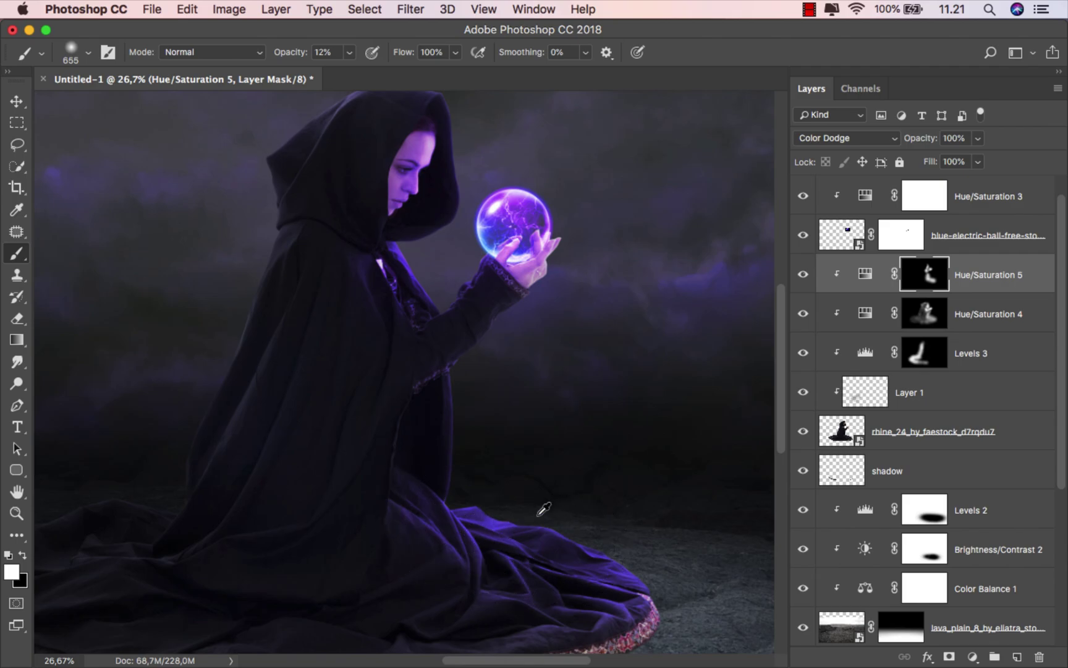
Fit the whole image in view and compare it with the Color Dodge adjustment hidden and shown.
scroll(489, 444, down, 2)
scroll(488, 444, down, 1)
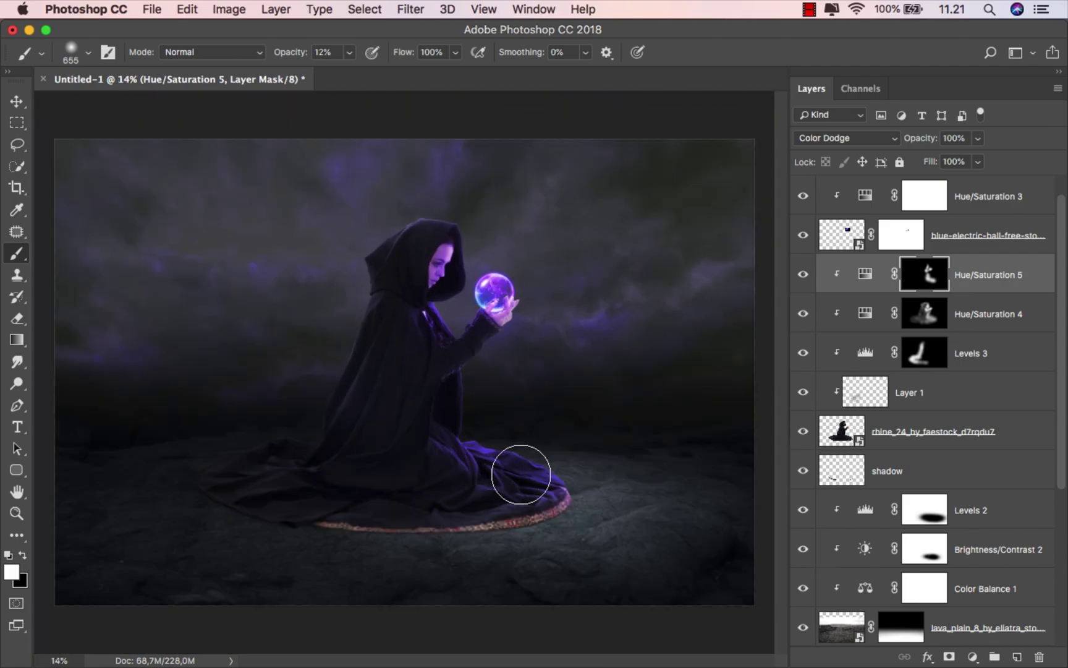
key(super+0)
click(813, 276)
click(813, 276)
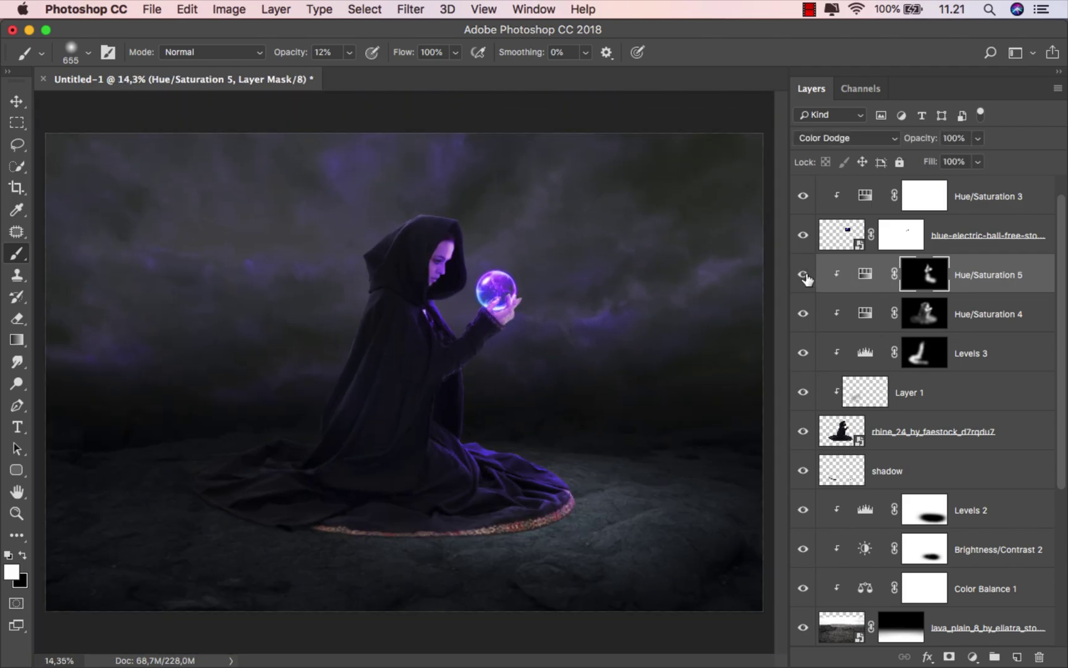
click(813, 276)
click(814, 277)
Reduce the brush to 337 px and add violet highlights to the cloak's chest and sleeve through the Color Dodge adjustment's mask.
scroll(501, 331, up, 3)
key(bracketleft)
key(bracketleft)
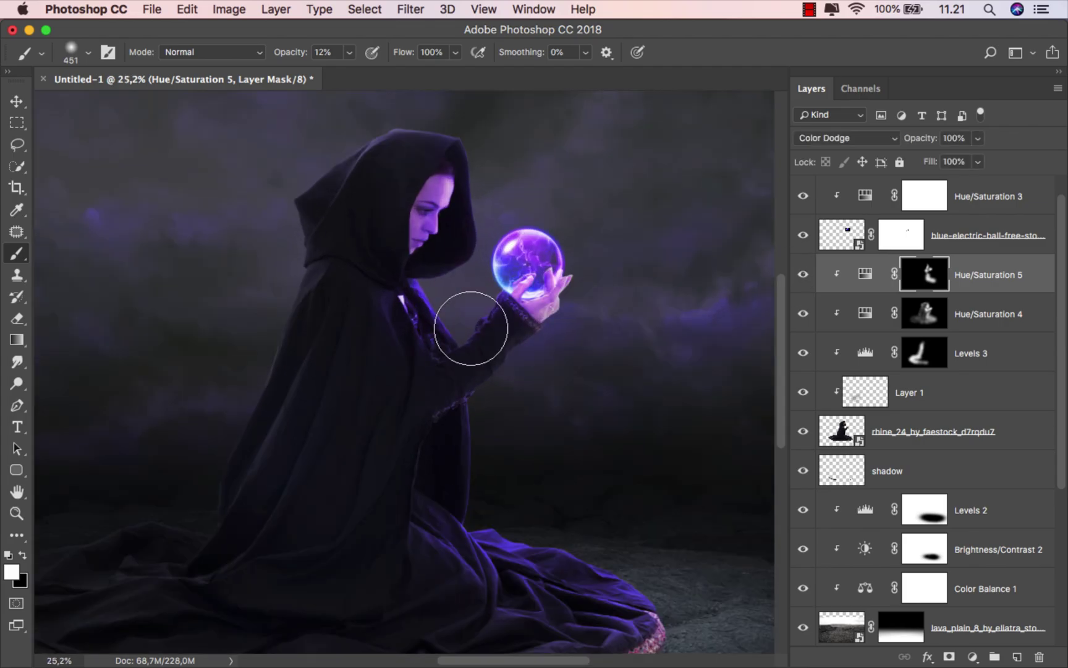
drag(478, 335, 468, 335)
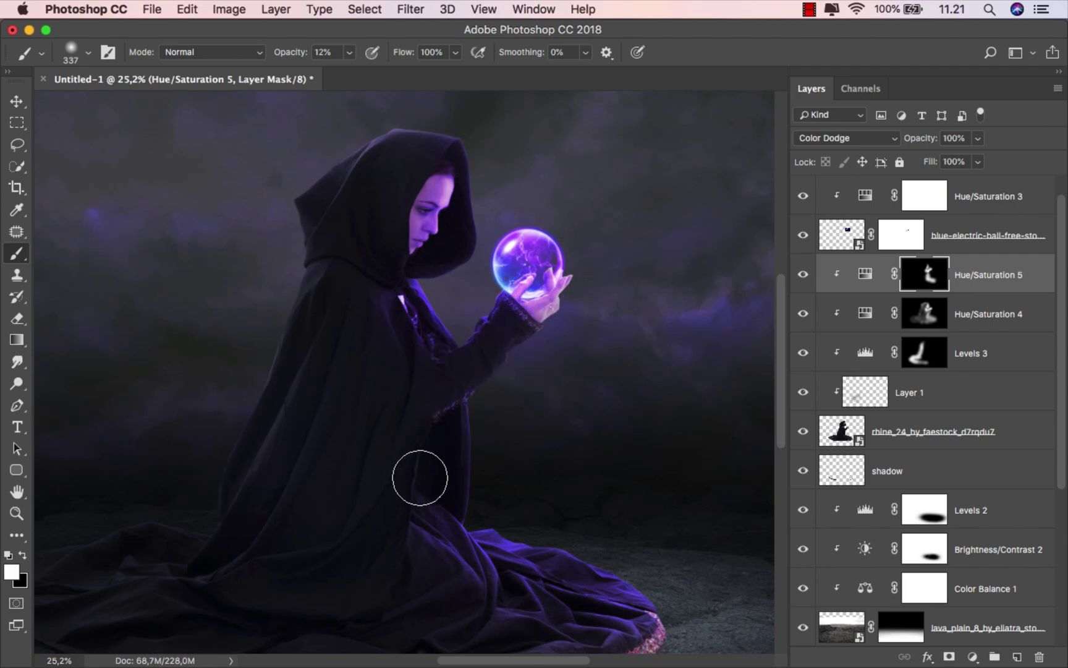
Add a Hue/Saturation adjustment layer directly above the Color Dodge adjustment and clip it to the woman's layers.
scroll(526, 549, down, 2)
scroll(525, 548, right, 2)
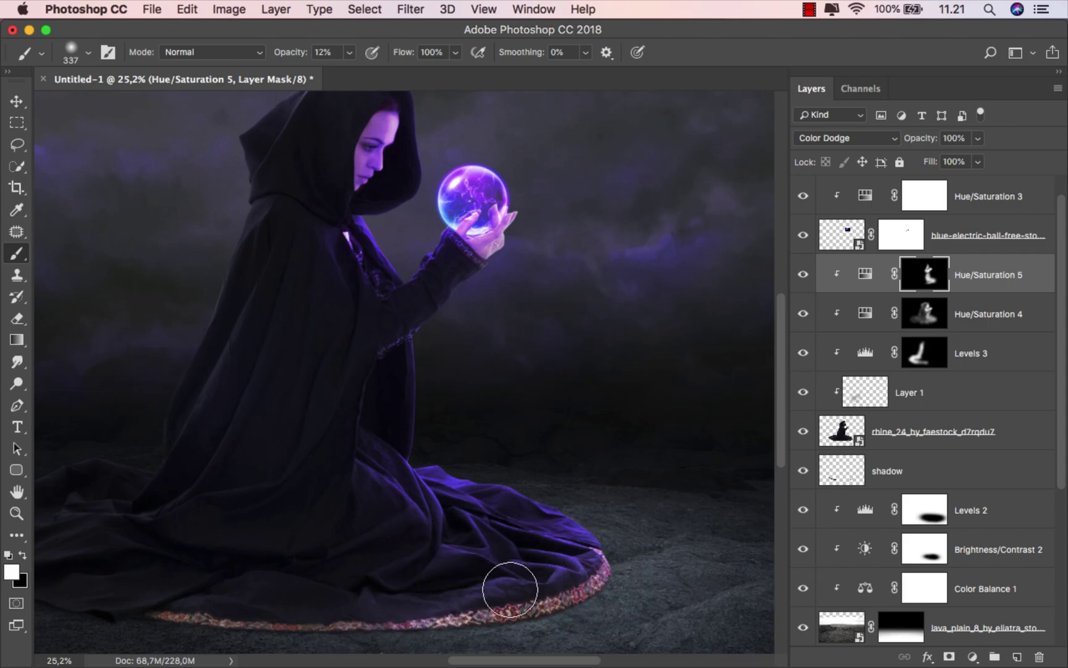
scroll(606, 432, down, 5)
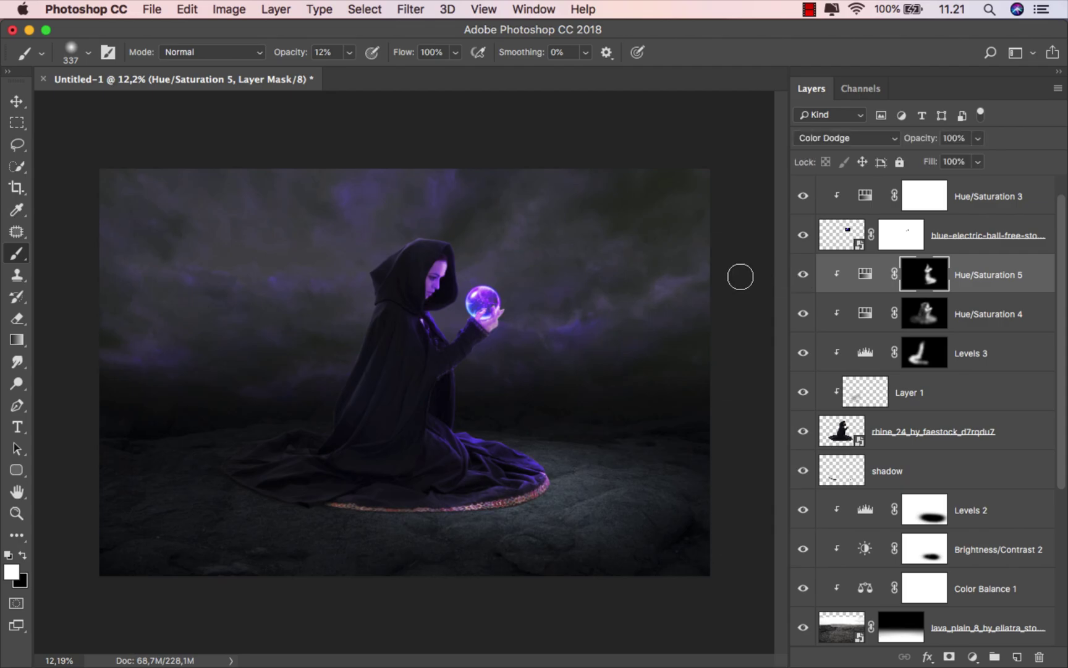
scroll(740, 277, up, 1)
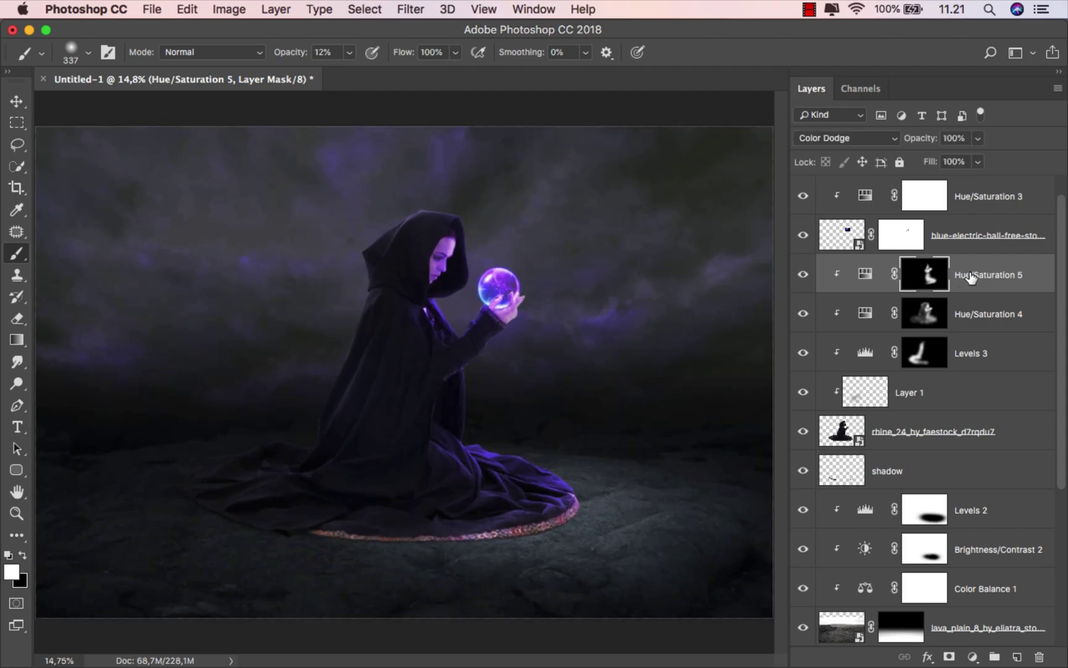
click(971, 278)
key(v)
click(972, 657)
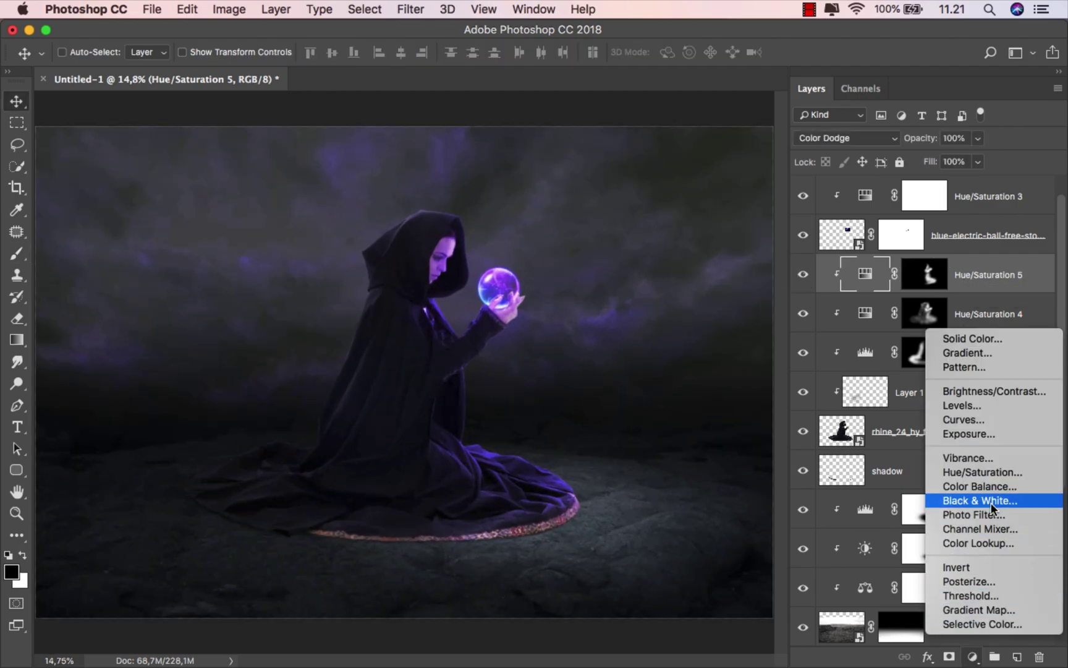
click(995, 475)
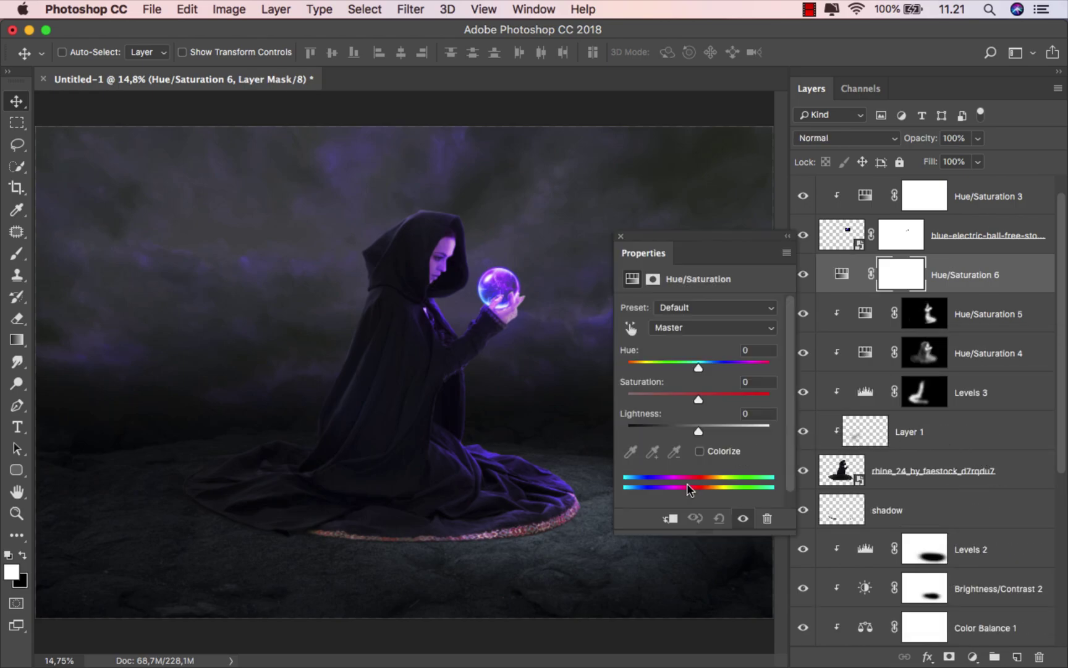
click(669, 518)
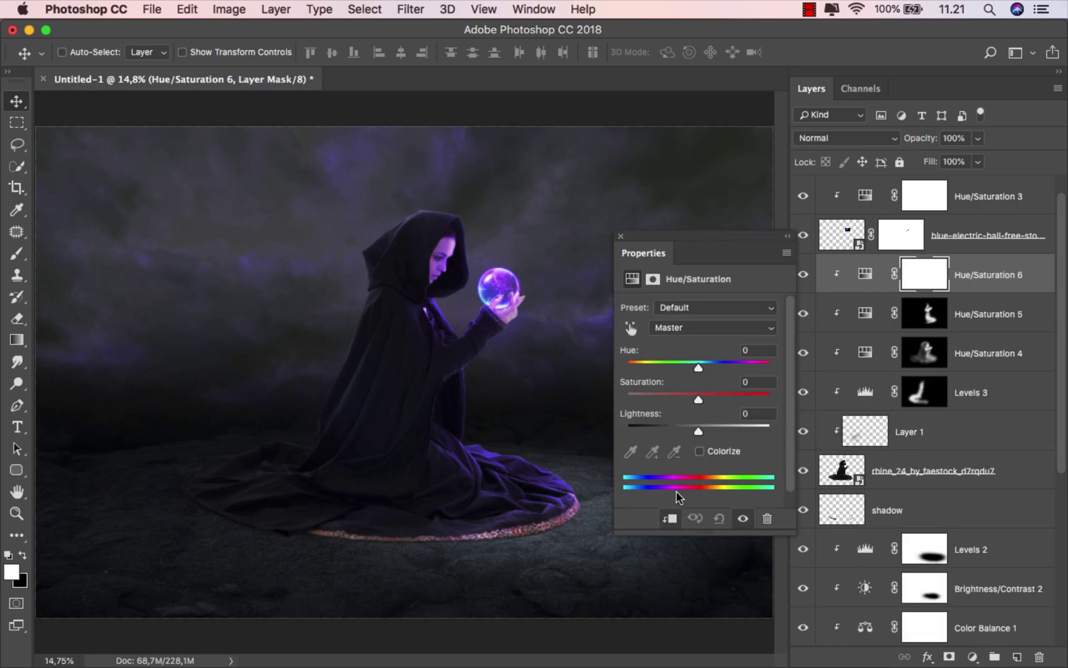
Colorize the new adjustment with hue 255, saturation 51 and lightness +3, and set its blend mode to Linear Dodge (Add).
click(699, 451)
click(700, 396)
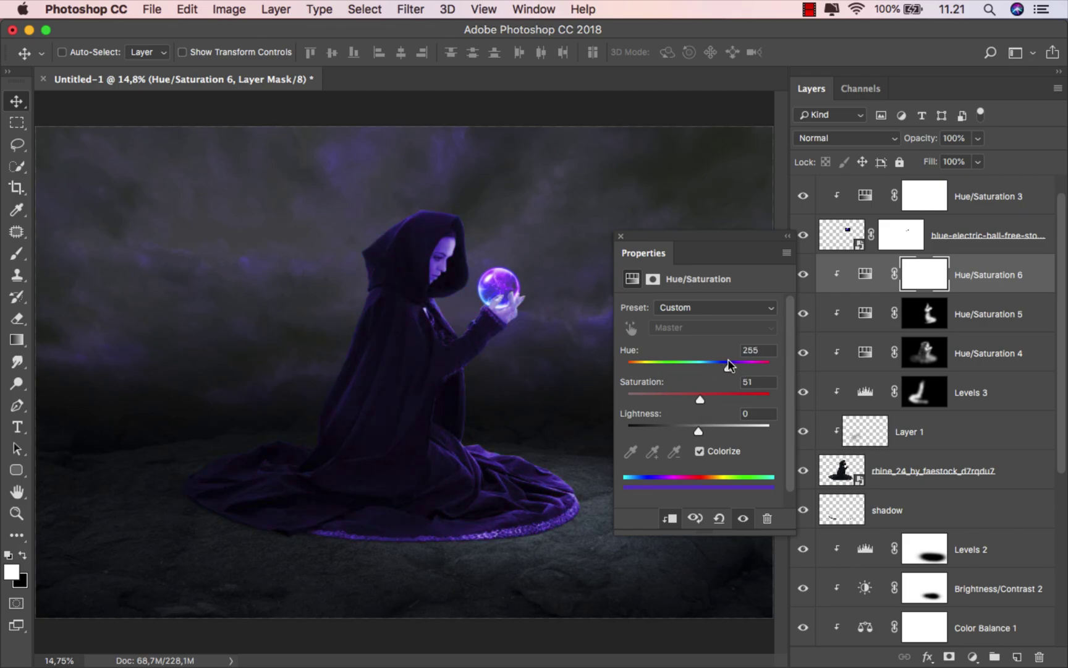
click(840, 137)
click(854, 278)
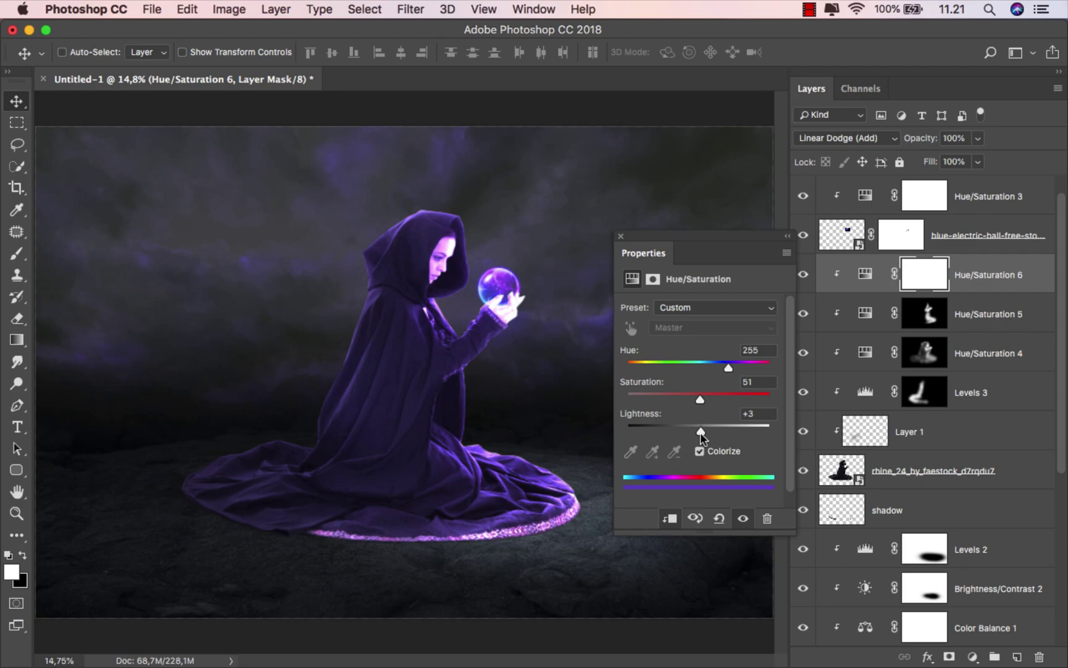
click(617, 235)
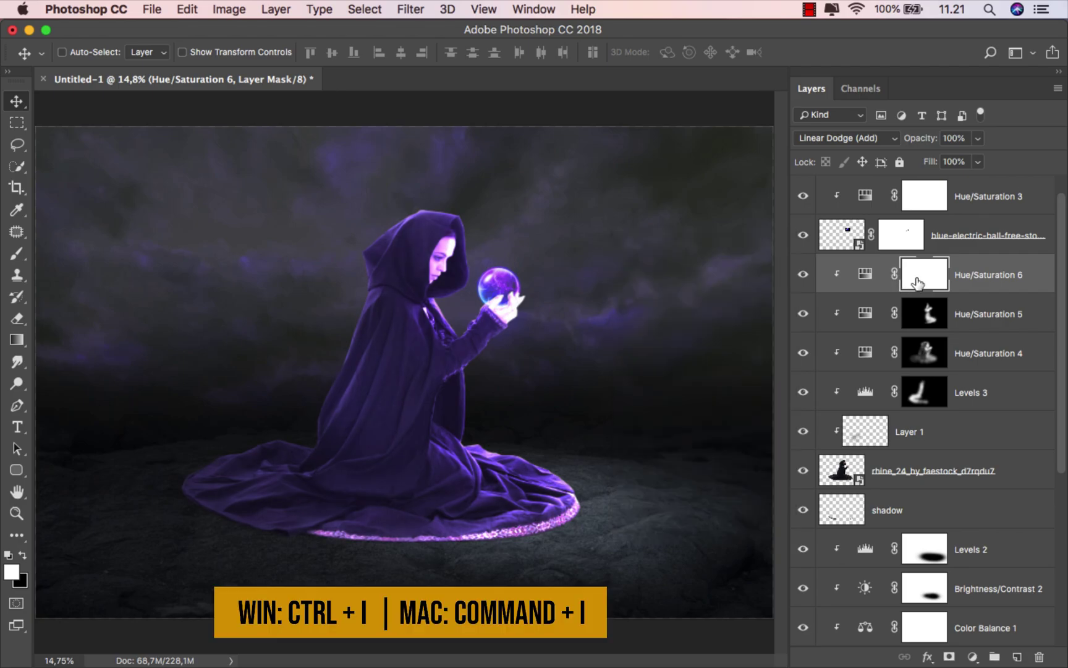
Invert the Linear Dodge adjustment's mask and paint violet light onto the face and hood's front edge with a 159 px brush.
key(super+i)
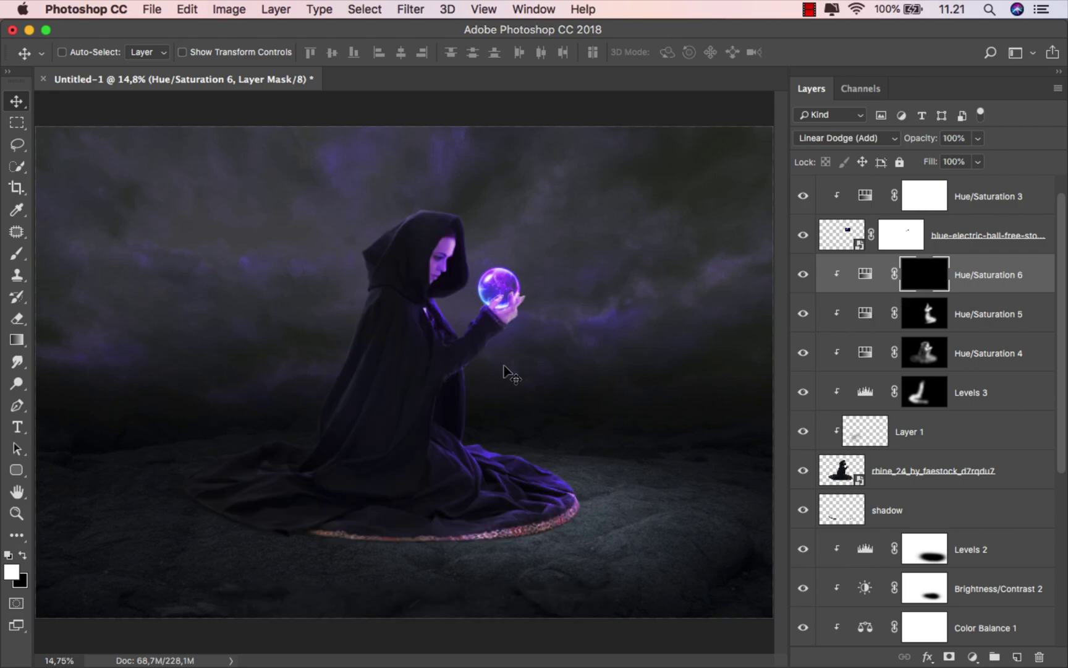
click(17, 253)
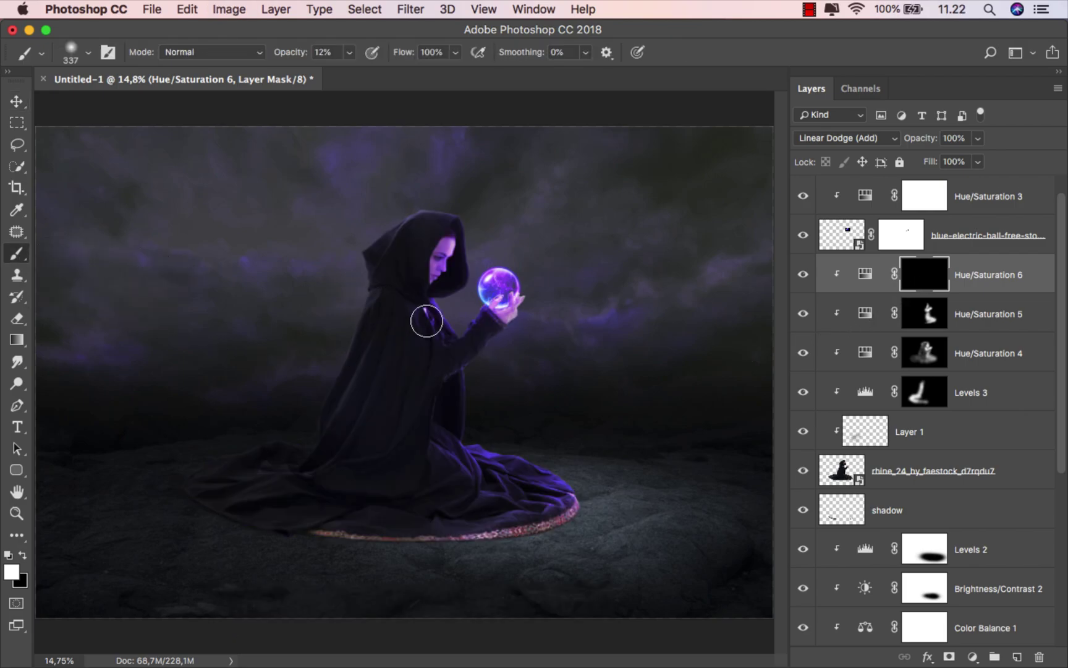
scroll(477, 247, up, 10)
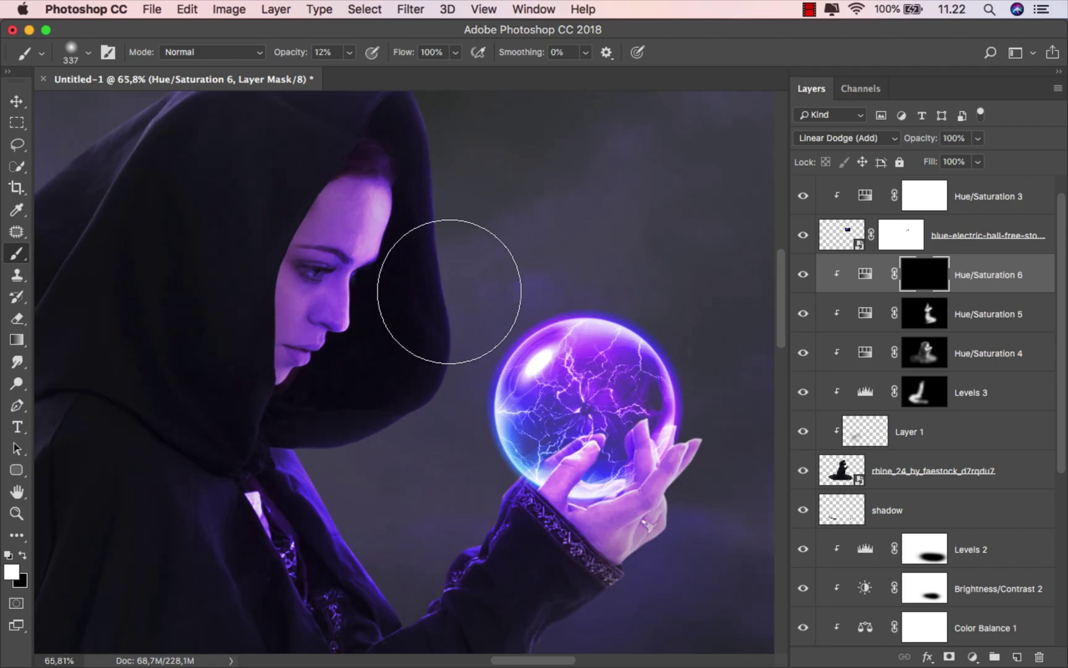
mouse_move(448, 292)
mouse_down()
mouse_move(419, 295)
mouse_move(430, 352)
mouse_move(325, 413)
mouse_up()
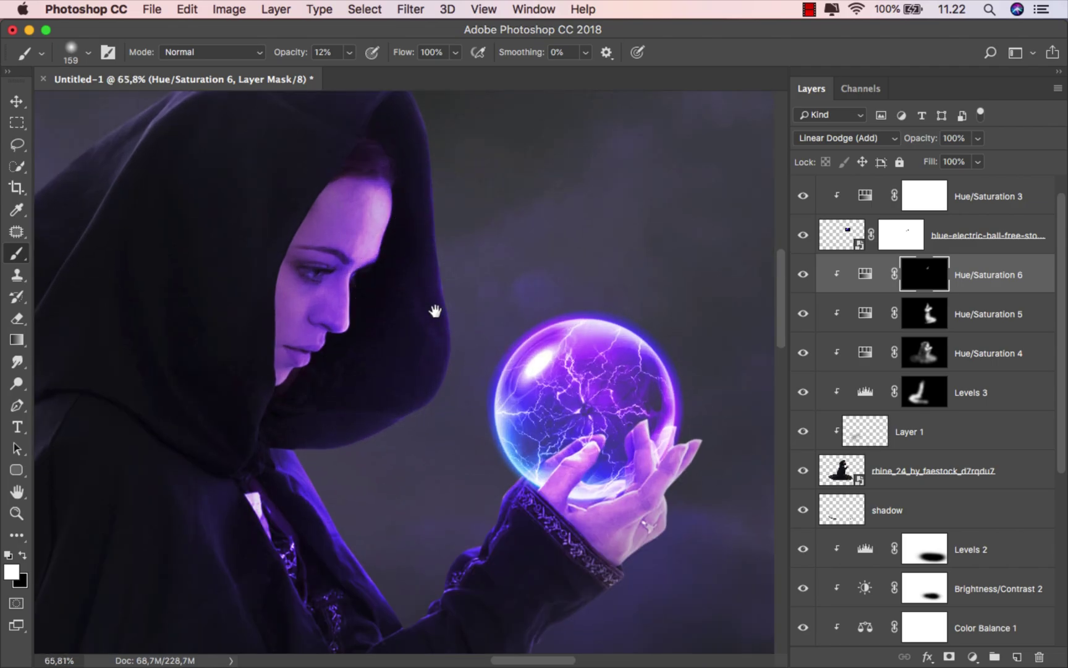
drag(435, 310, 455, 368)
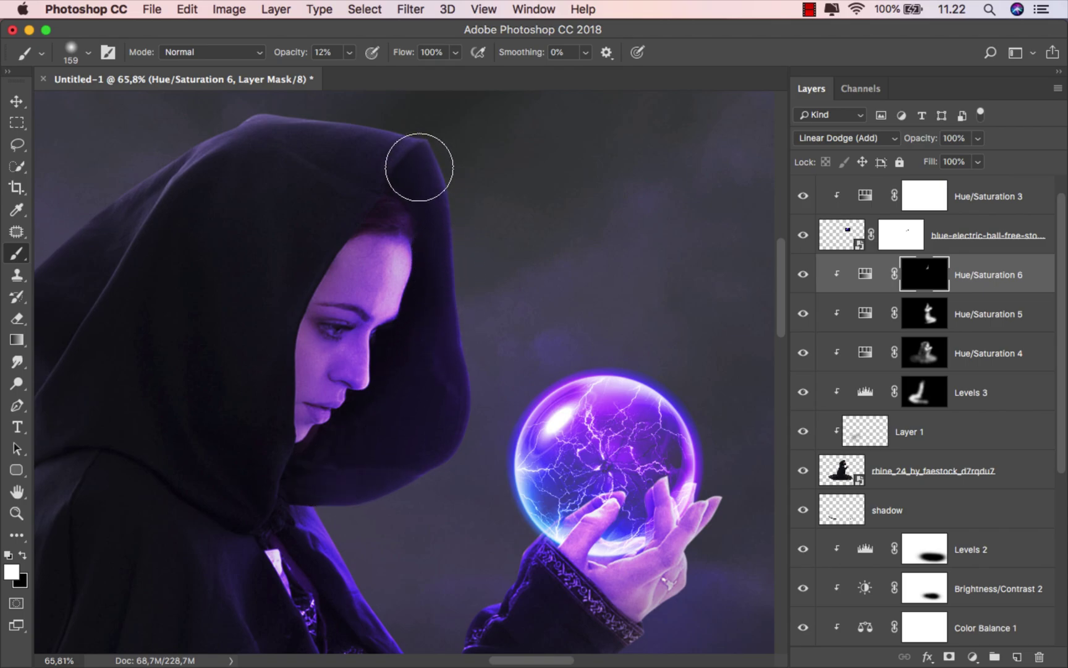
scroll(469, 317, down, 1)
Enlarge the brush to 238 px and paint violet light over the chest, sleeve and raised hand.
drag(468, 324, 482, 327)
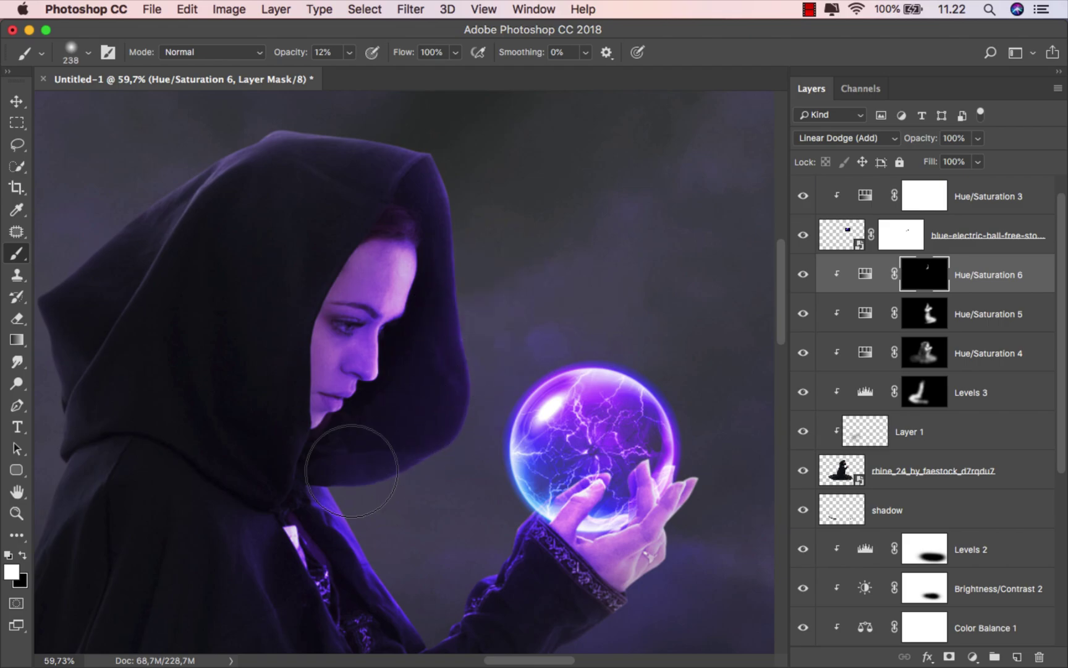
drag(310, 478, 297, 245)
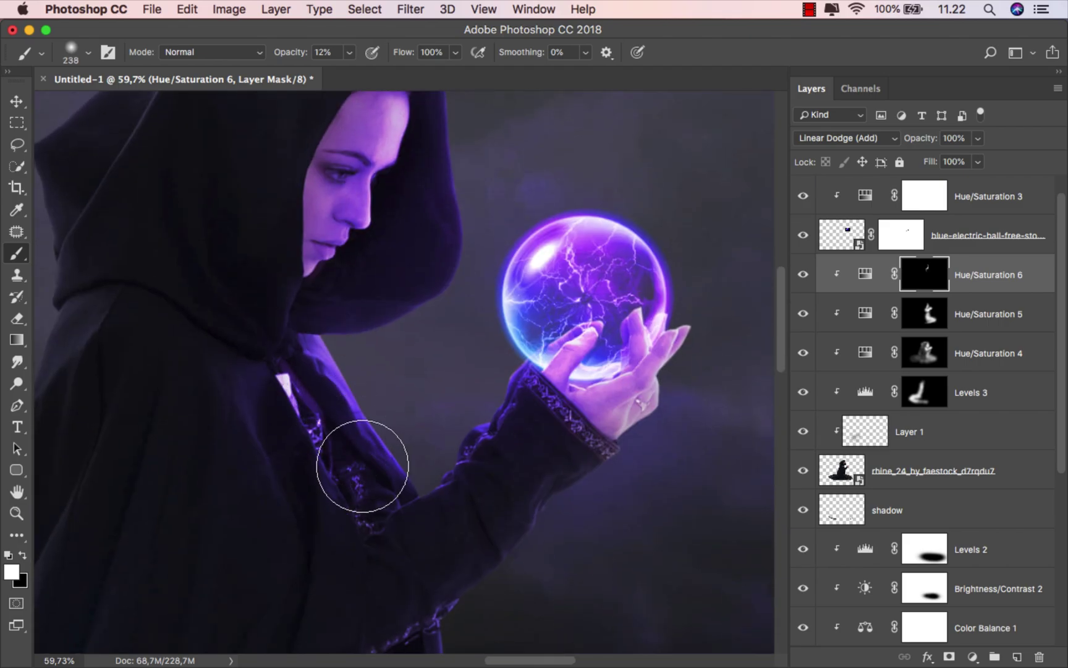
drag(383, 506, 375, 494)
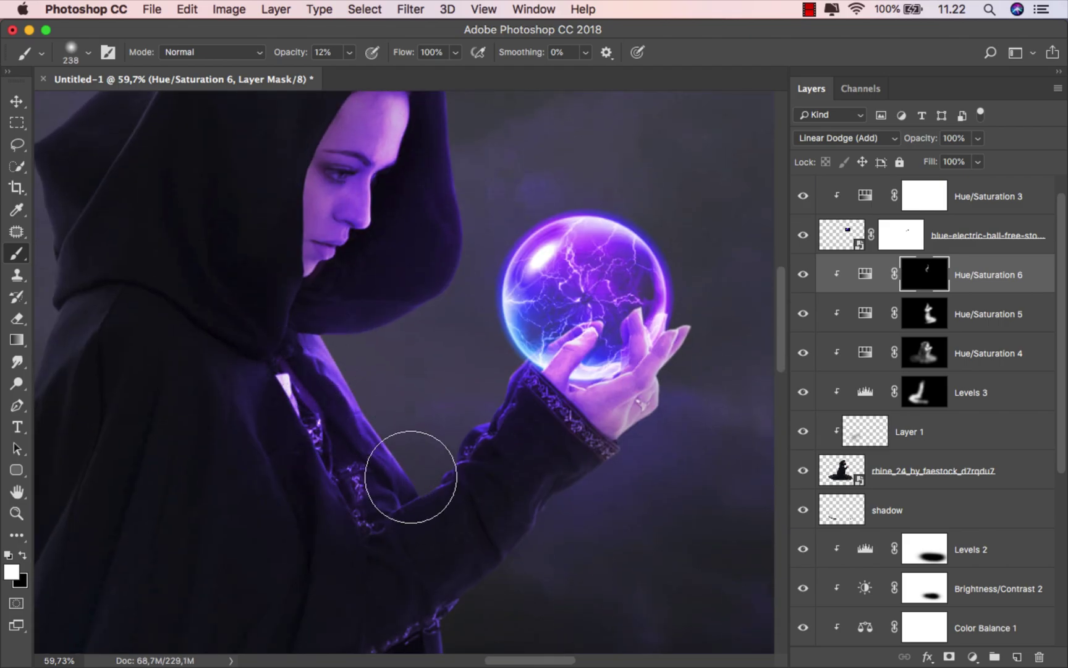
mouse_move(574, 308)
mouse_down()
mouse_move(608, 355)
mouse_move(631, 342)
mouse_move(644, 314)
mouse_up()
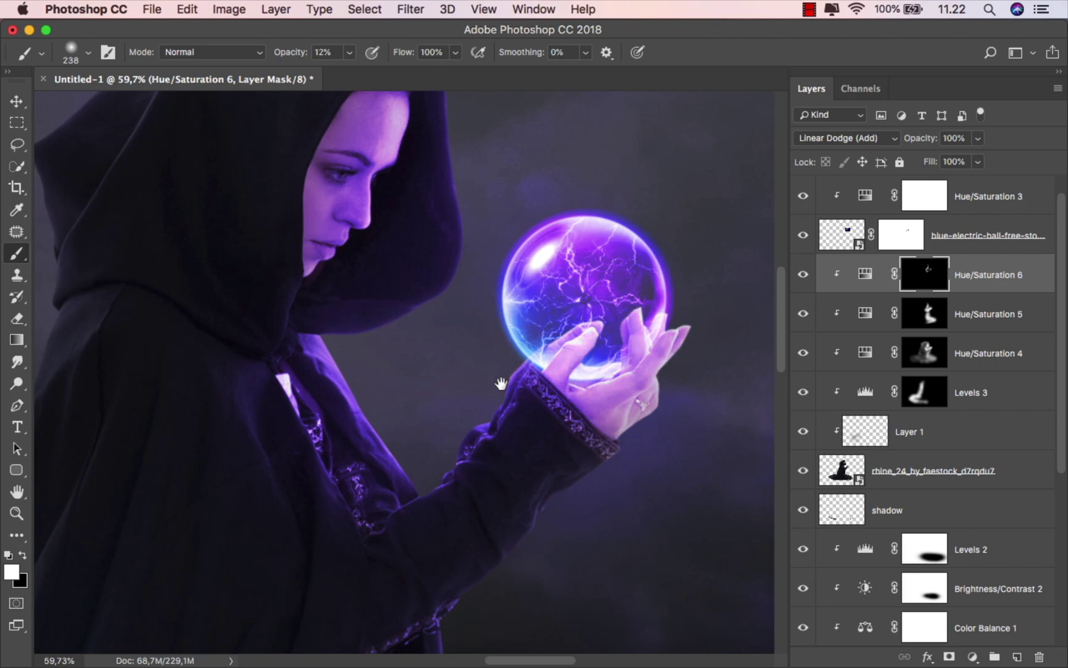
Enlarge the brush to 280 px and paint a soft violet glow along the underside of the sleeve.
scroll(500, 381, down, 2)
ctrl+alt+drag(398, 364, 409, 363)
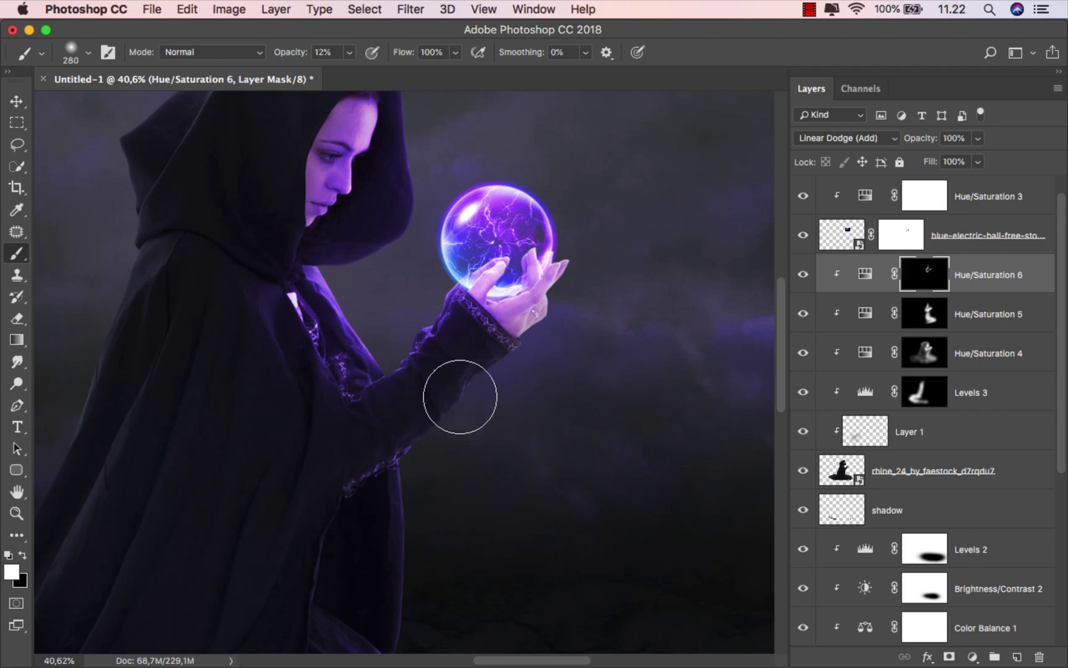
mouse_move(472, 400)
mouse_down()
mouse_move(396, 419)
mouse_move(340, 412)
mouse_move(355, 415)
mouse_move(347, 452)
mouse_up()
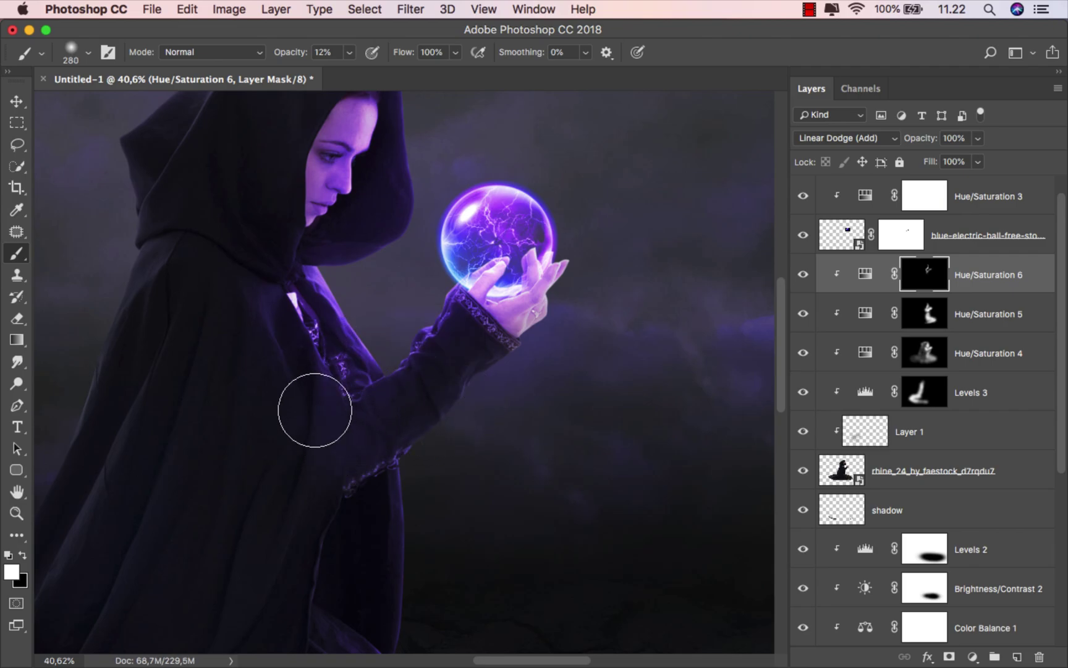
Lower the brush opacity to 9%, undo the last 548 px stroke, and paint the hood's edge and neckline with a 193 px brush.
scroll(329, 331, down, 2)
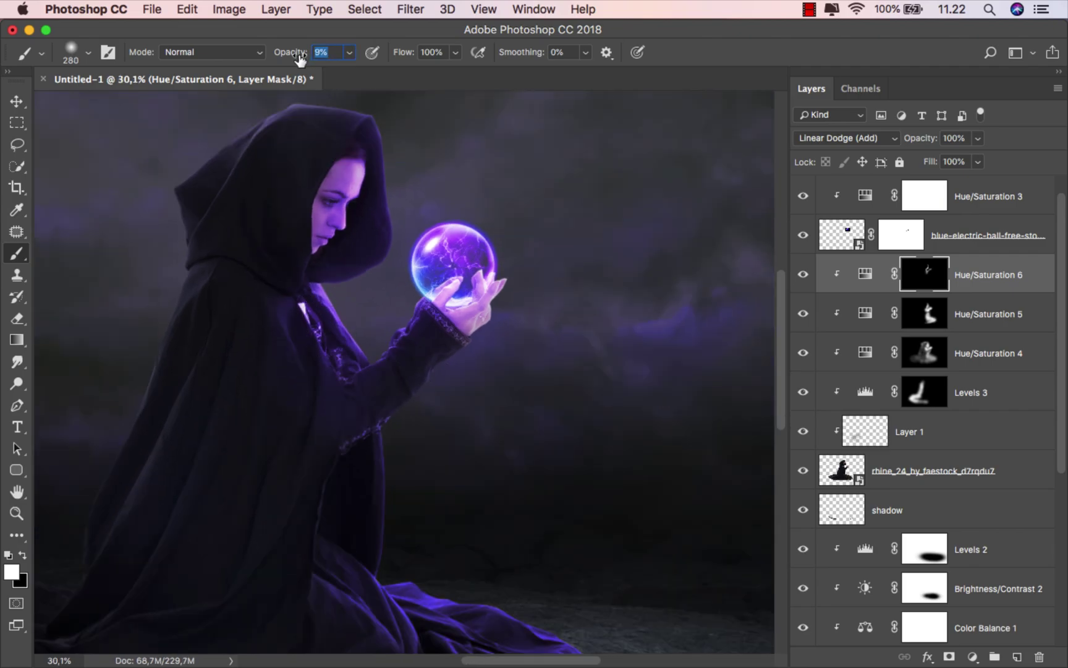
ctrl+alt+drag(312, 374, 339, 375)
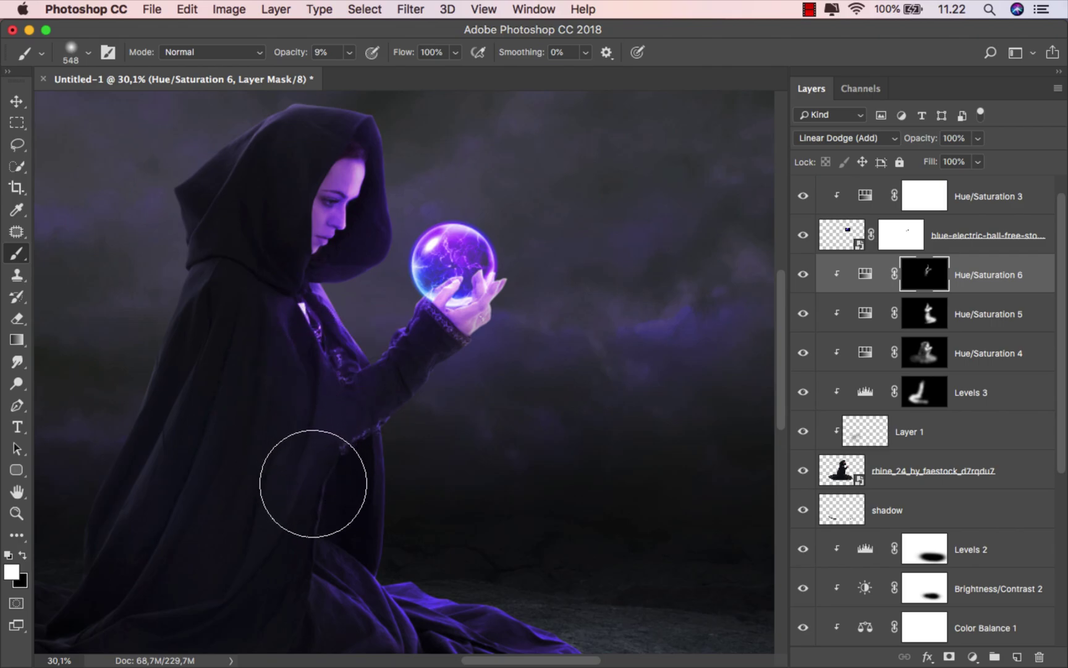
key(super+z)
ctrl+alt+drag(307, 282, 286, 282)
drag(365, 266, 355, 247)
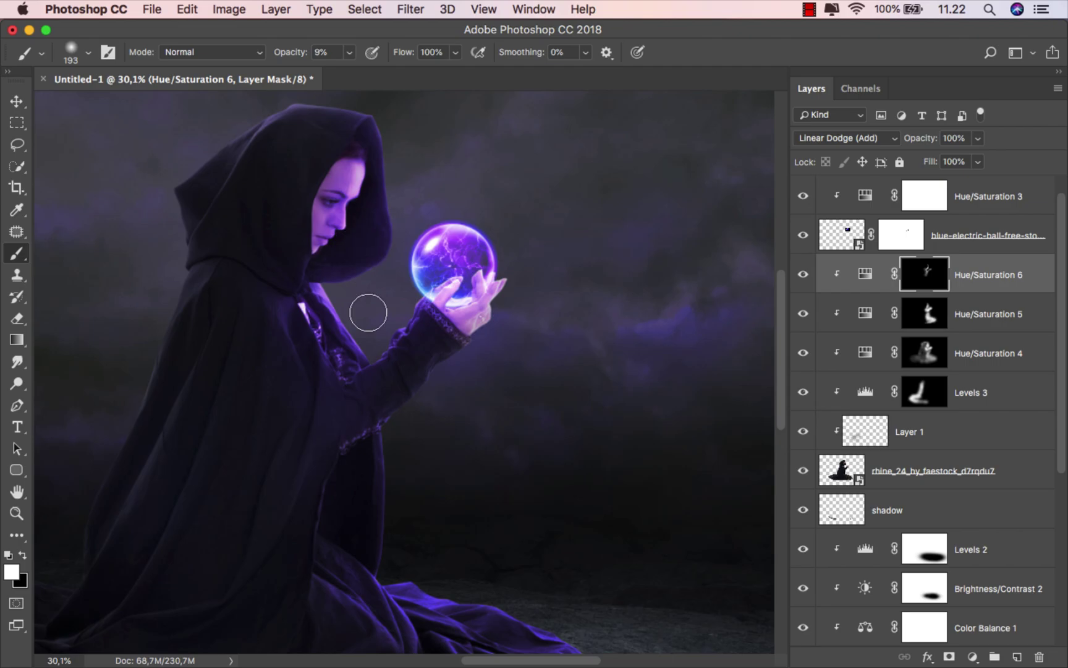
mouse_move(392, 464)
mouse_down()
mouse_move(372, 279)
mouse_move(414, 282)
mouse_up()
Paint violet light over the cloak's front and skirt folds, enlarging the brush to 453 px and then to 765 px.
scroll(368, 339, down, 3)
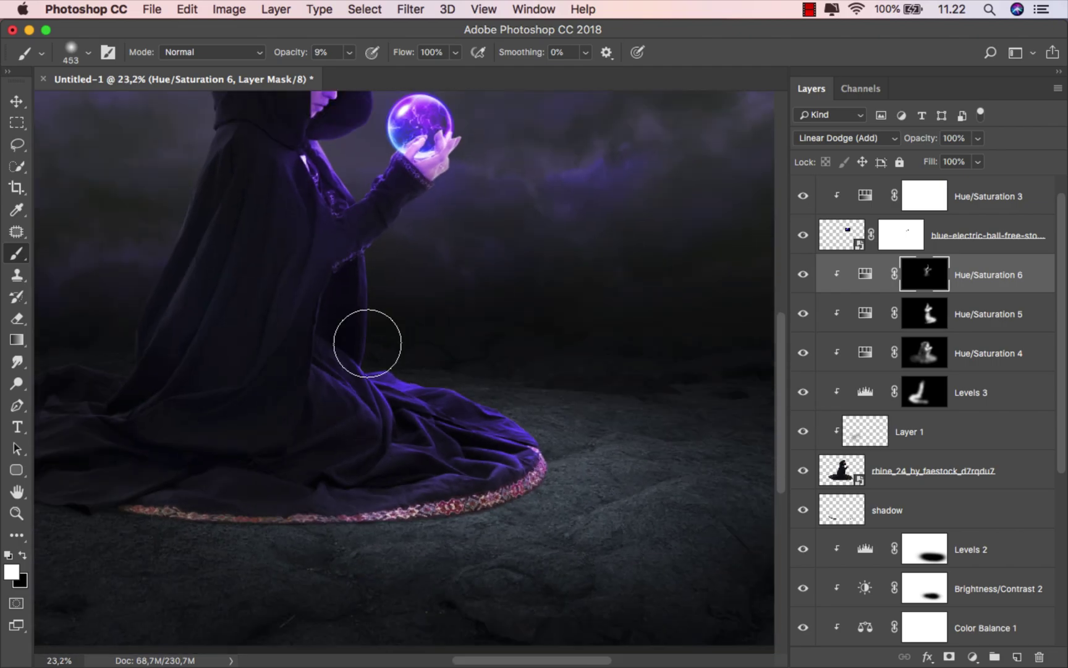
mouse_move(367, 329)
mouse_down()
mouse_move(361, 410)
mouse_move(324, 446)
mouse_move(350, 442)
mouse_move(329, 441)
mouse_move(311, 460)
mouse_move(301, 444)
mouse_move(350, 401)
mouse_move(369, 404)
mouse_move(339, 367)
mouse_move(348, 492)
mouse_move(335, 512)
mouse_move(520, 539)
mouse_move(553, 500)
mouse_up()
scroll(352, 418, up, 1)
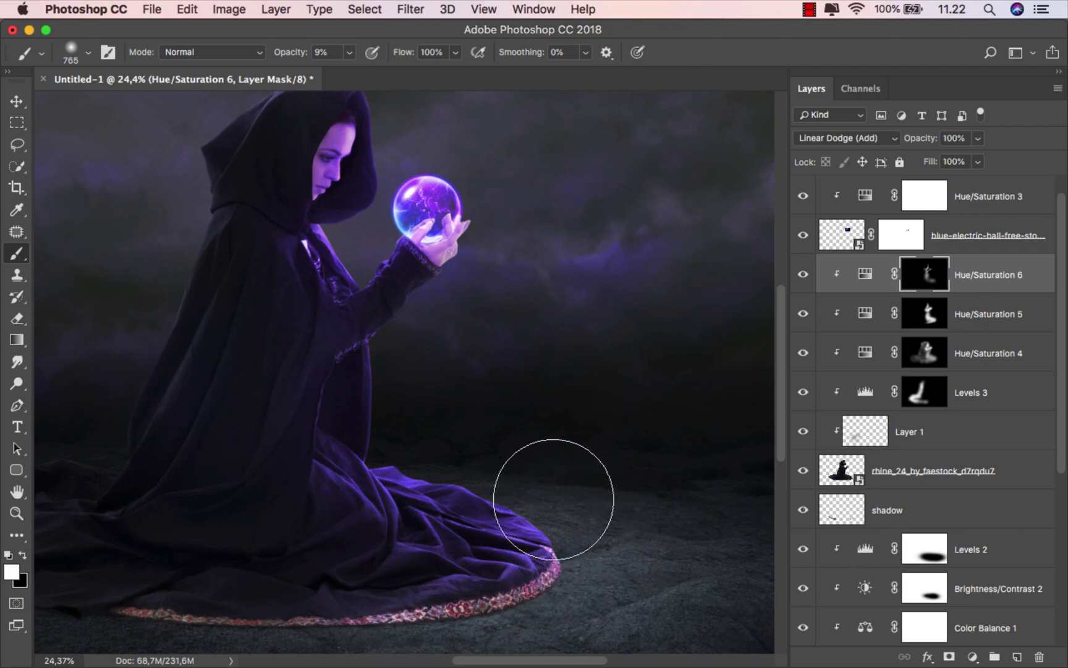
scroll(444, 367, down, 2)
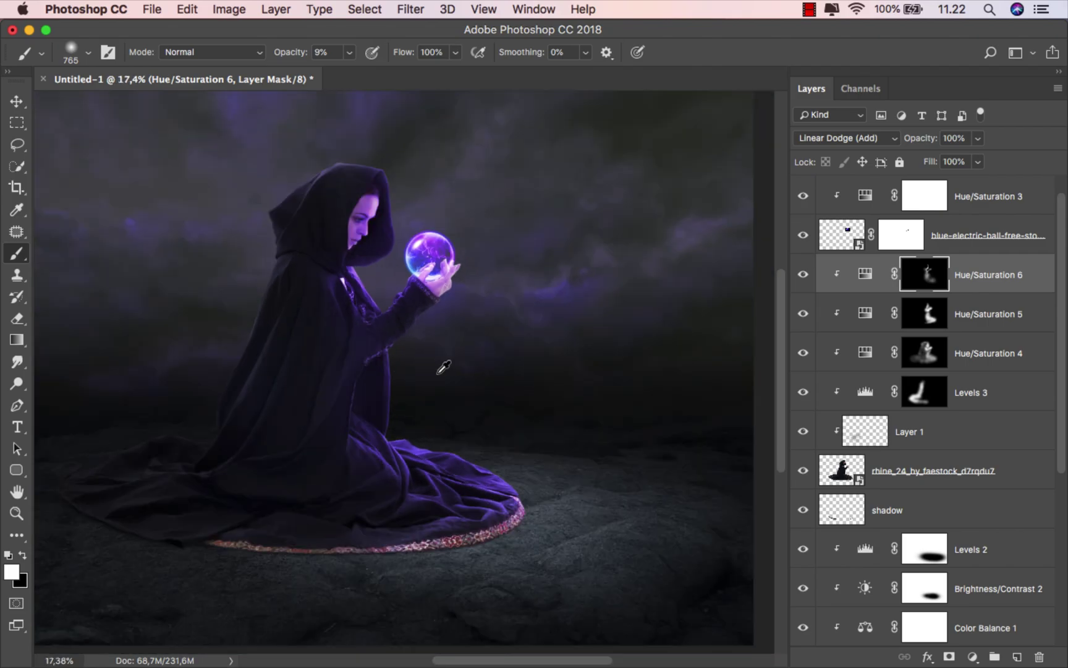
Strengthen the violet light on the lap folds with the 765 px brush and compare the image with the adjustment hidden and shown.
scroll(366, 274, up, 2)
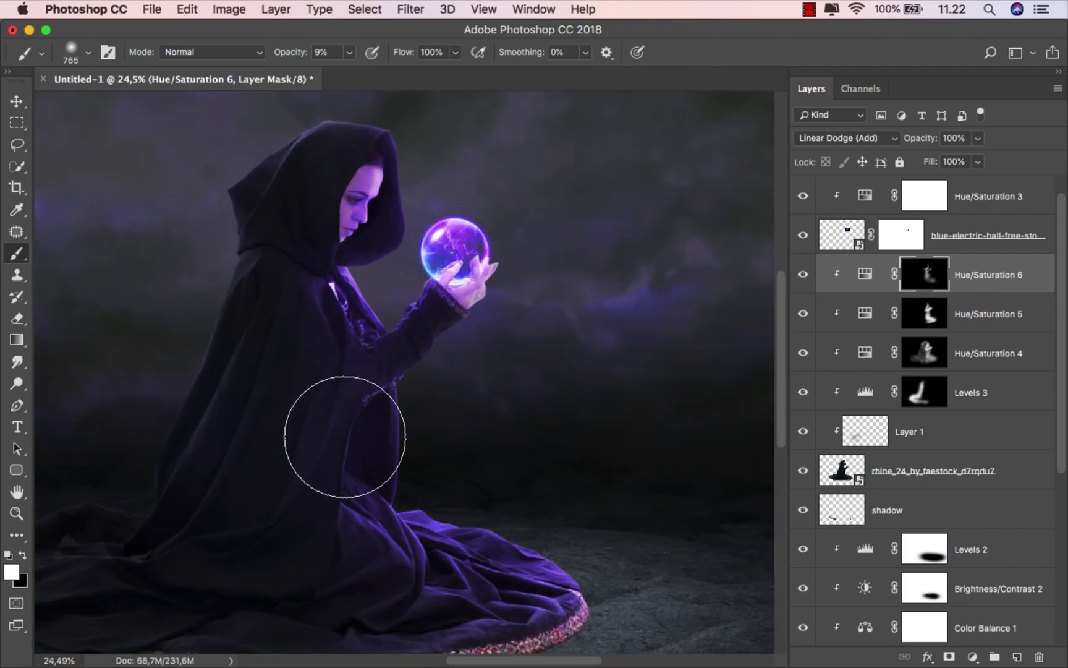
mouse_move(335, 500)
mouse_down()
mouse_move(307, 559)
mouse_move(403, 575)
mouse_up()
drag(402, 556, 400, 490)
scroll(539, 401, down, 3)
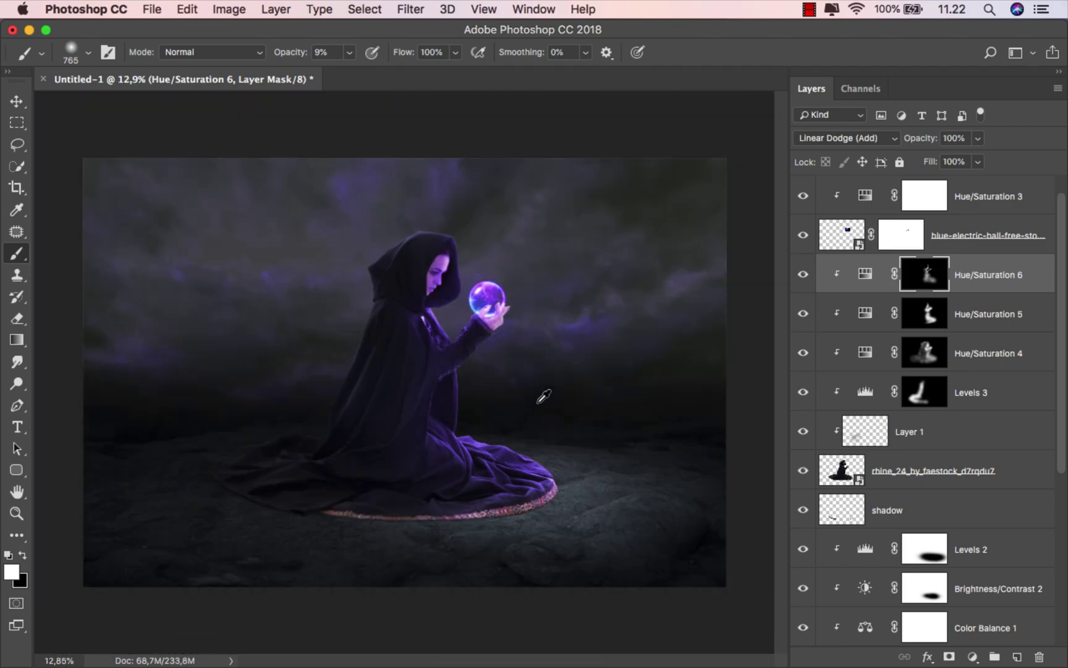
click(803, 274)
Reduce the brush to 367 px and brighten the cloak's front edge and lap folds through the Linear Dodge adjustment's mask.
scroll(486, 415, up, 3)
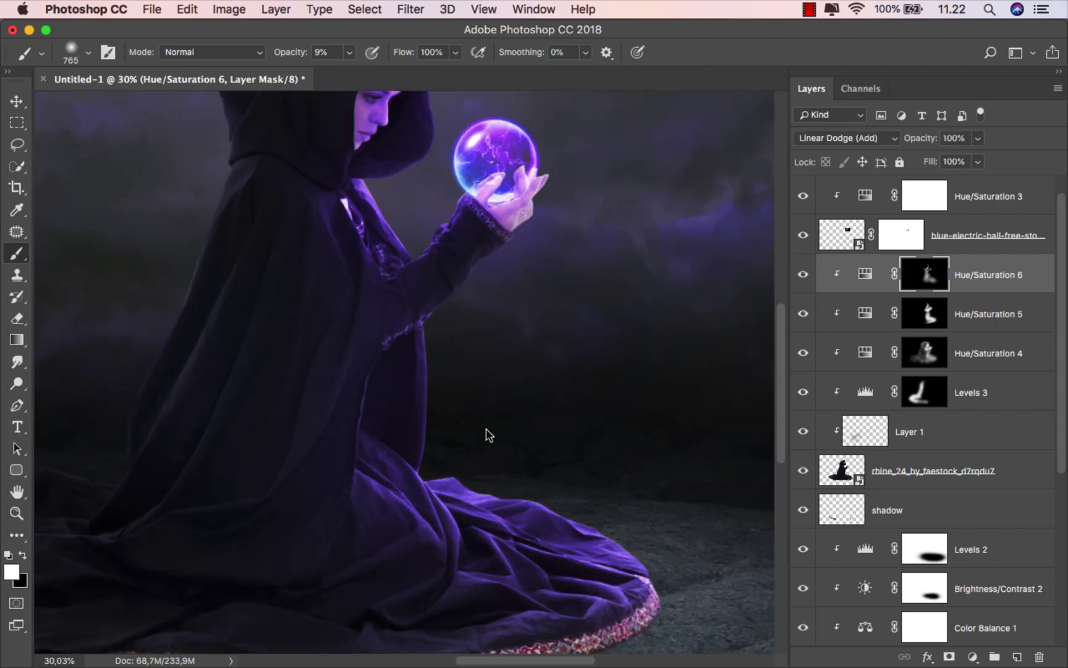
key(bracketleft)
key(bracketleft)
key(bracketleft)
key(bracketleft)
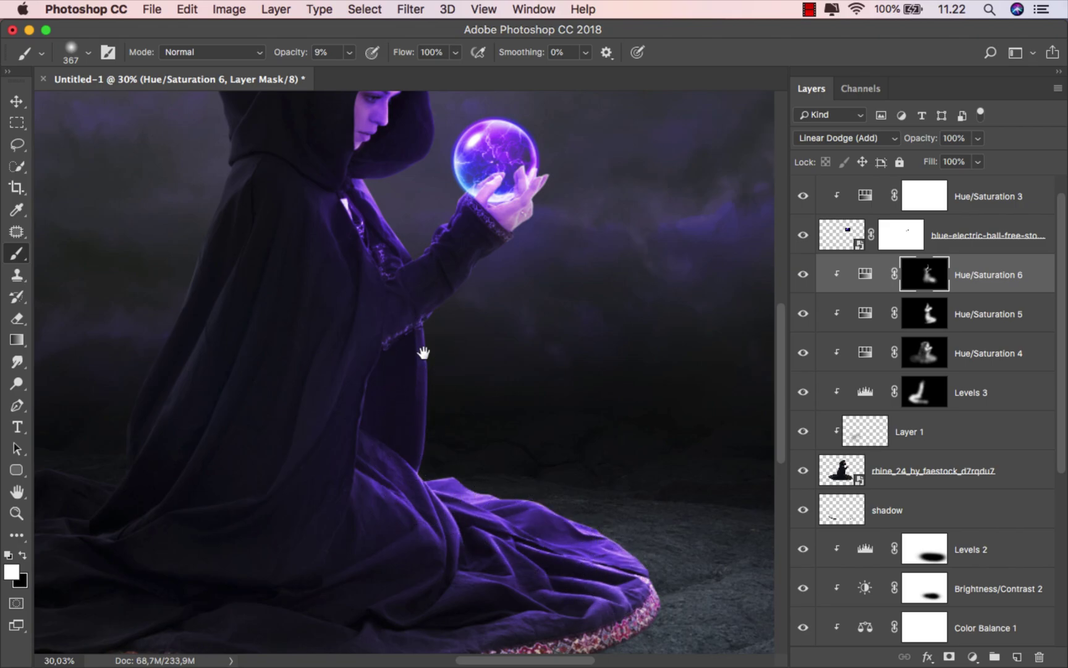
drag(430, 384, 394, 460)
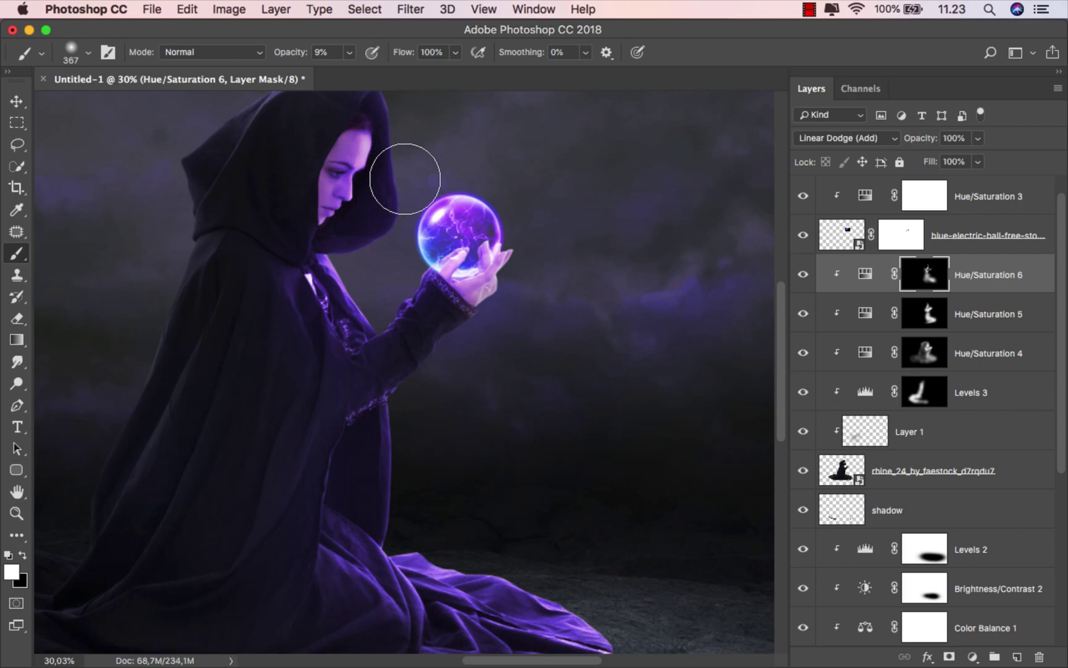
Reduce the brush to 221 px, paint faint violet light onto the hood, and undo the last stroke.
scroll(396, 179, down, 3)
scroll(371, 167, up, 5)
mouse_move(344, 166)
mouse_down()
mouse_move(321, 168)
mouse_move(365, 158)
mouse_up()
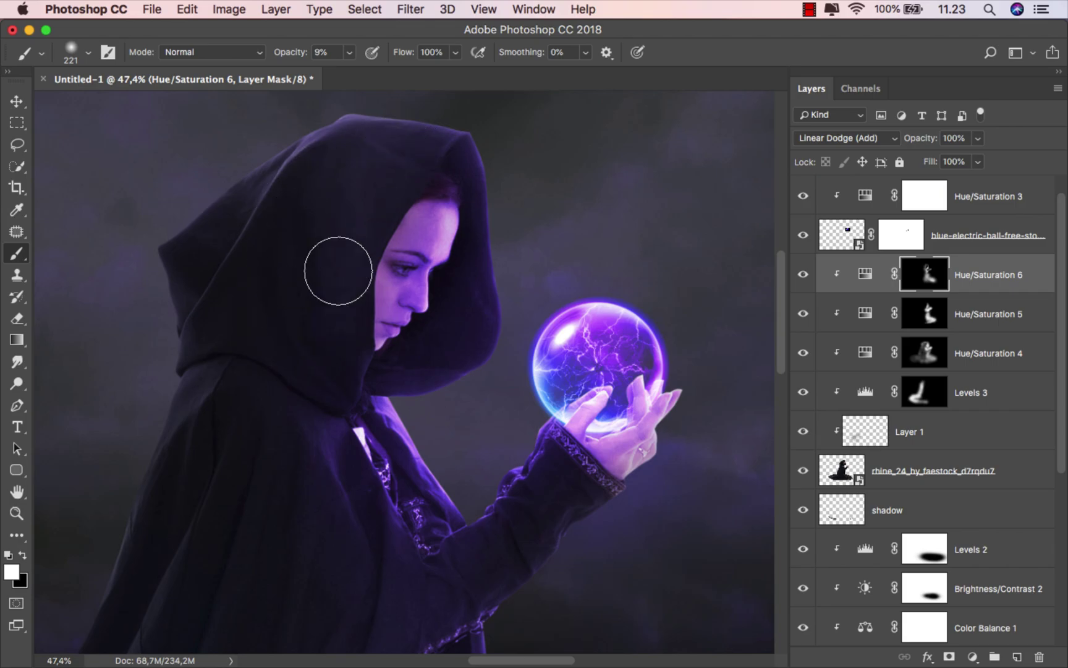
key(super+z)
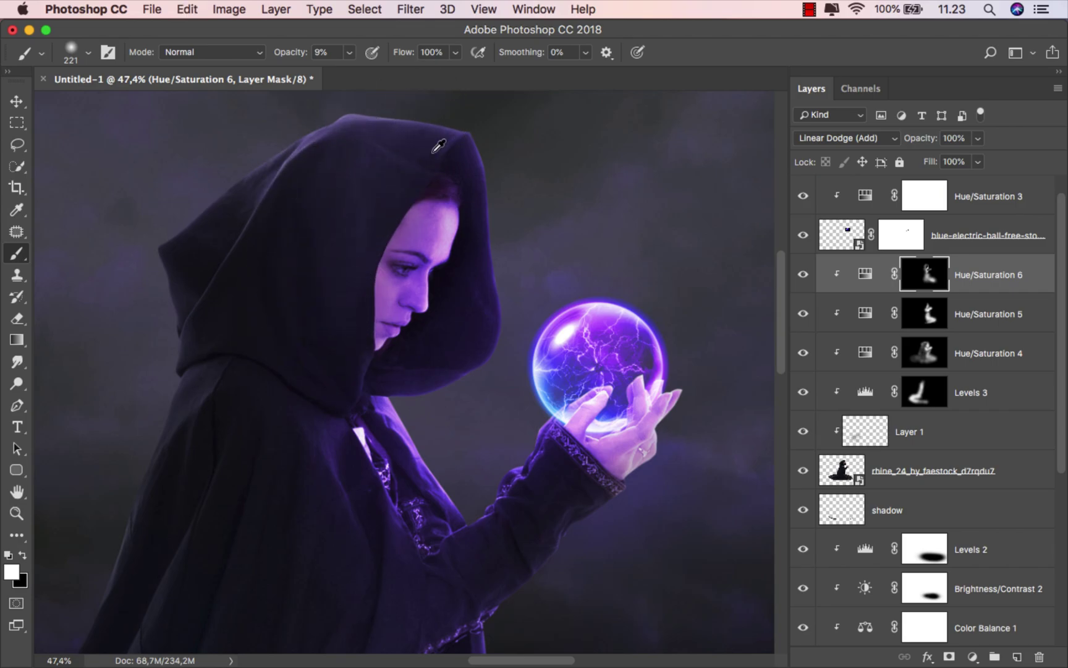
Enlarge the brush to 533 px and paint faint violet light over the hood and the back of the cloak.
scroll(439, 146, down, 3)
scroll(472, 173, down, 3)
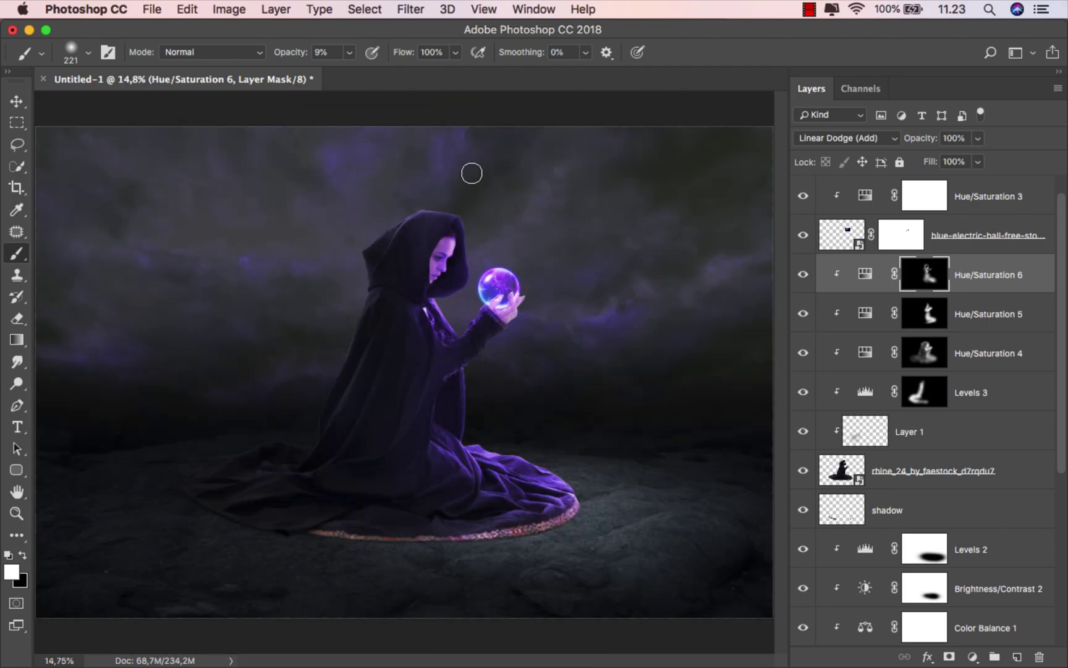
scroll(409, 266, up, 2)
drag(384, 247, 408, 247)
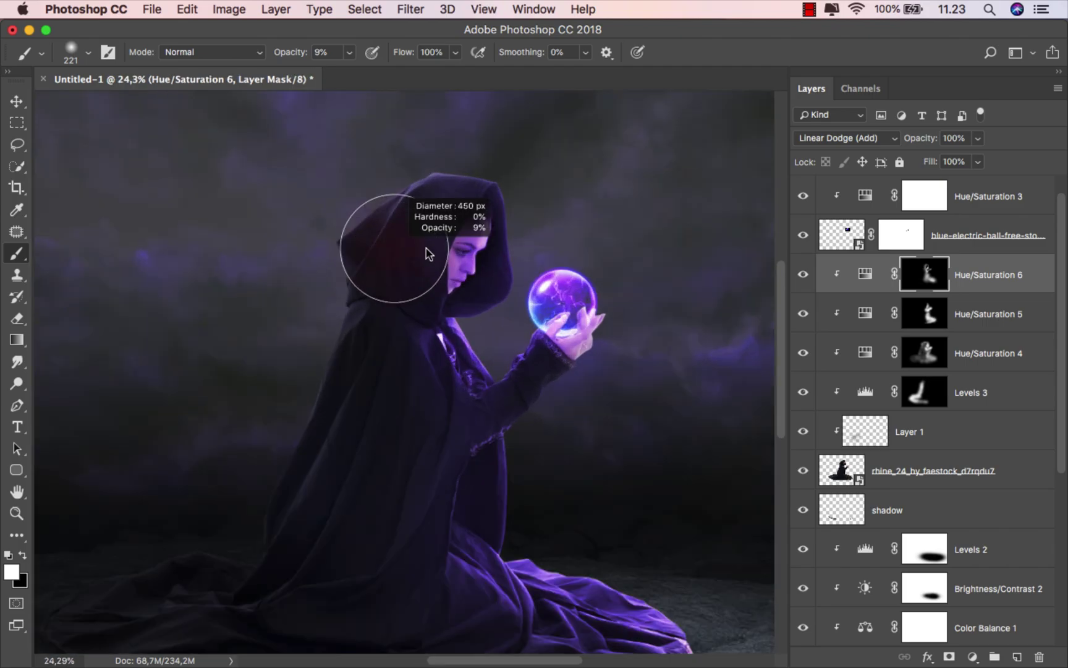
drag(398, 290, 393, 413)
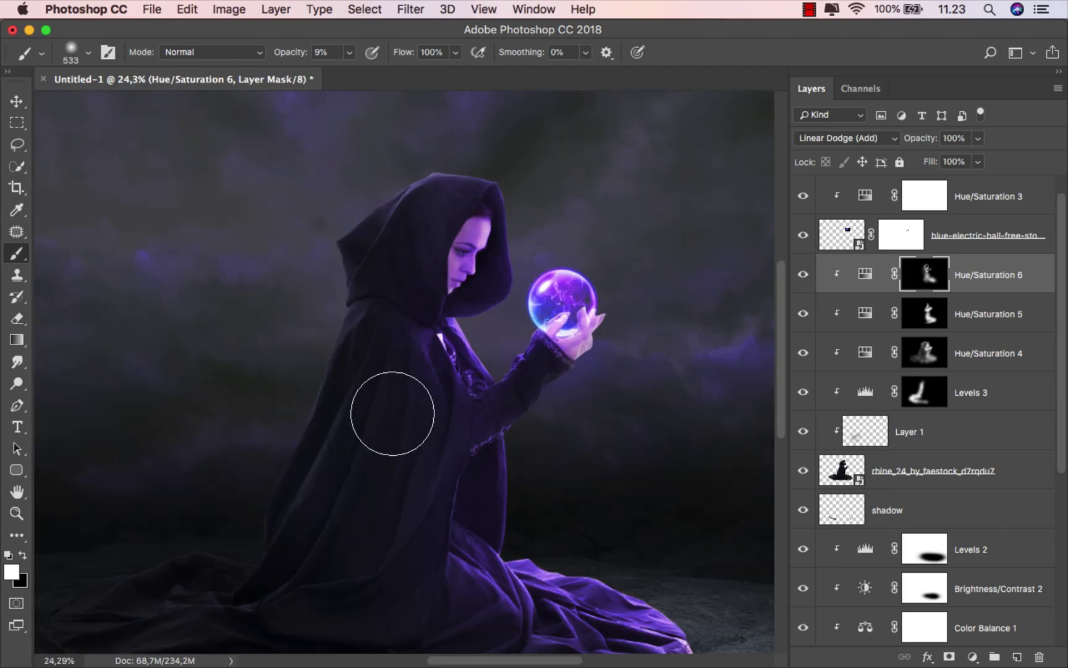
drag(472, 206, 398, 242)
scroll(481, 230, down, 3)
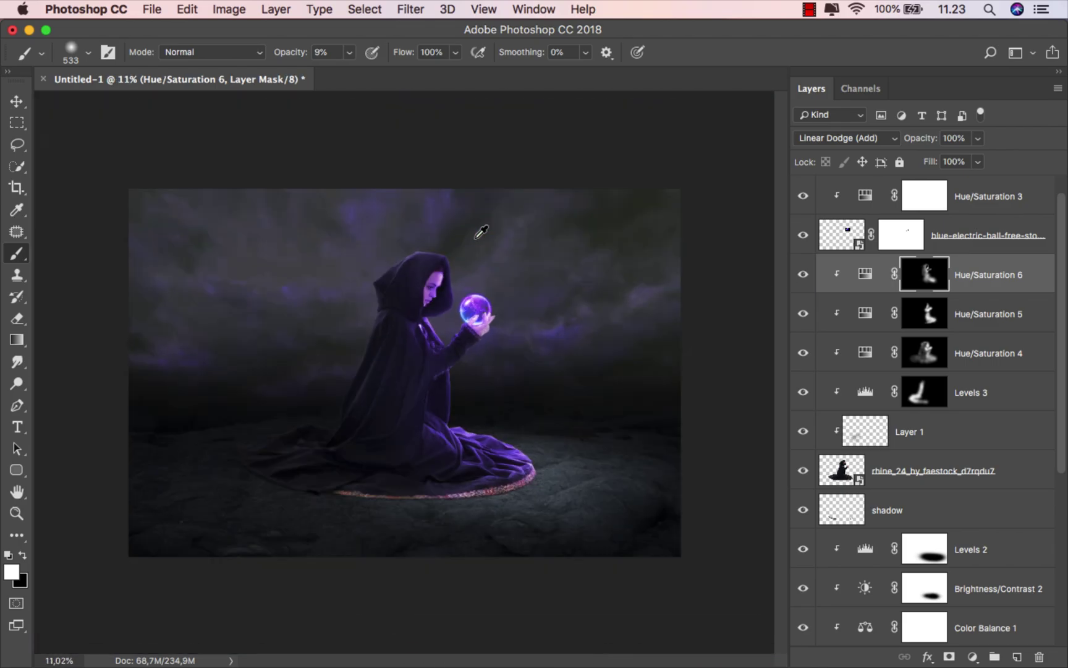
scroll(476, 238, up, 1)
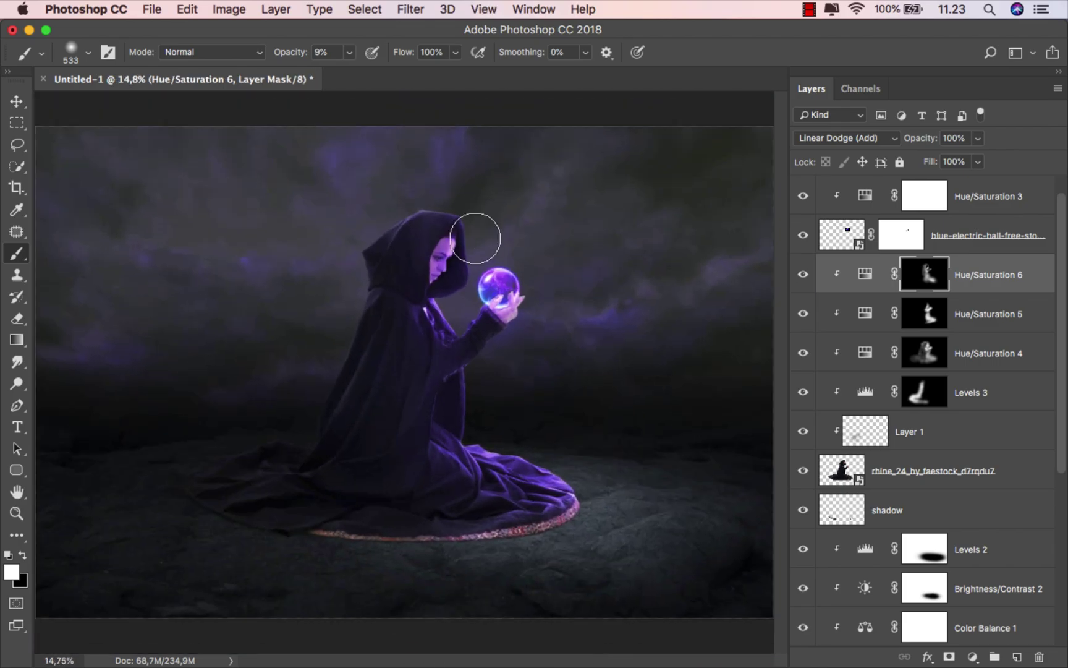
Add a Hue/Saturation adjustment clipped to the lava plain above Levels 2, colorized with hue 255 and saturation 52.
click(993, 267)
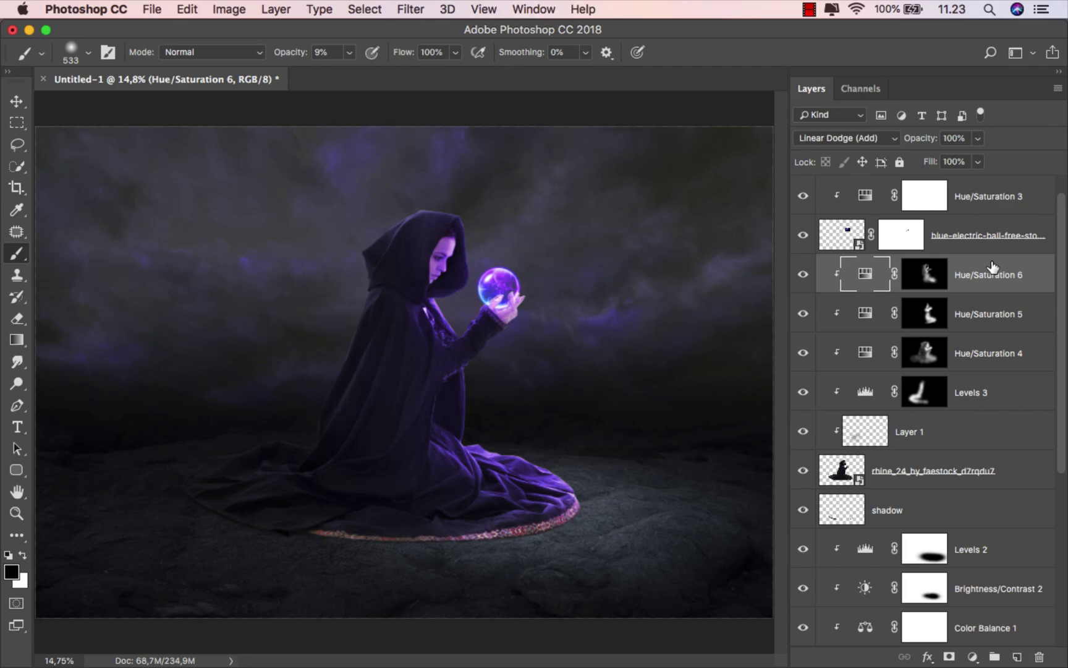
drag(1065, 291, 1051, 399)
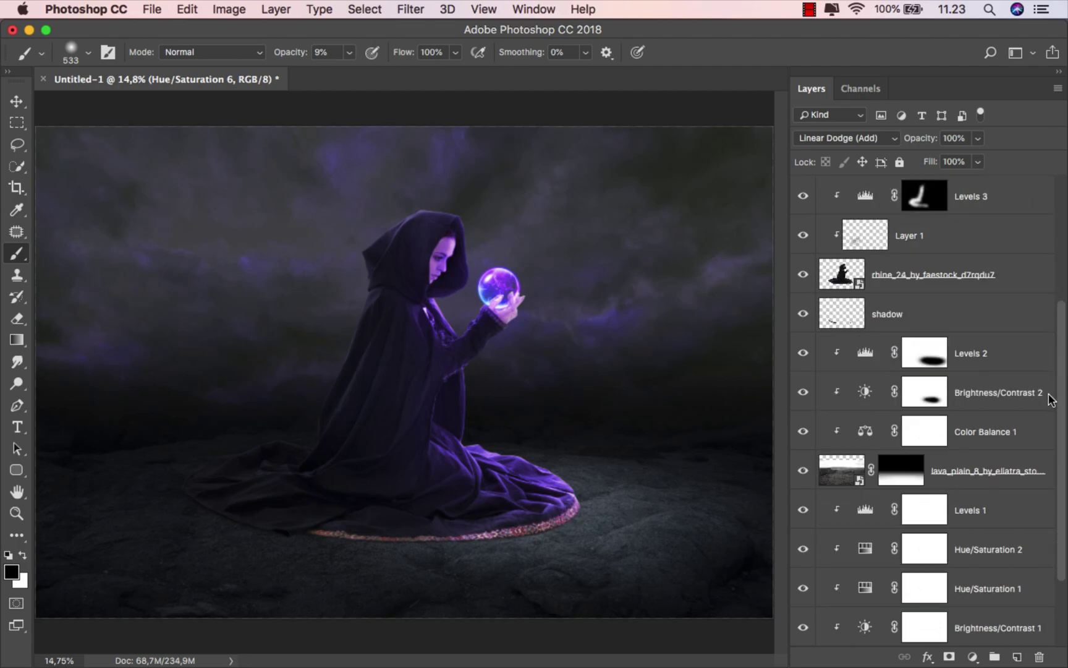
click(1000, 358)
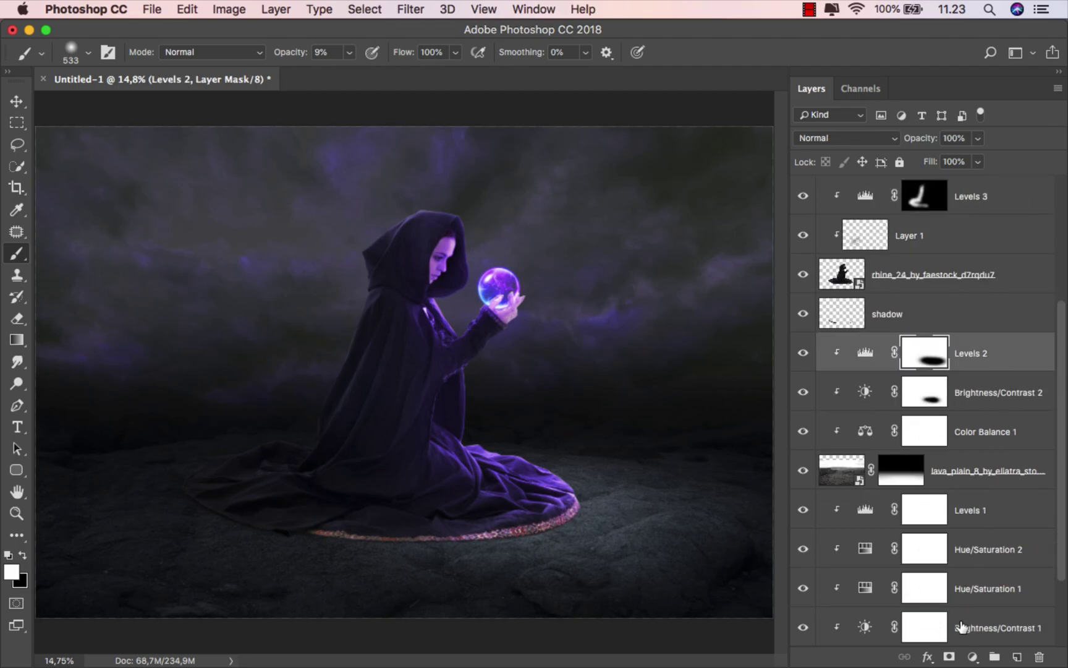
click(972, 656)
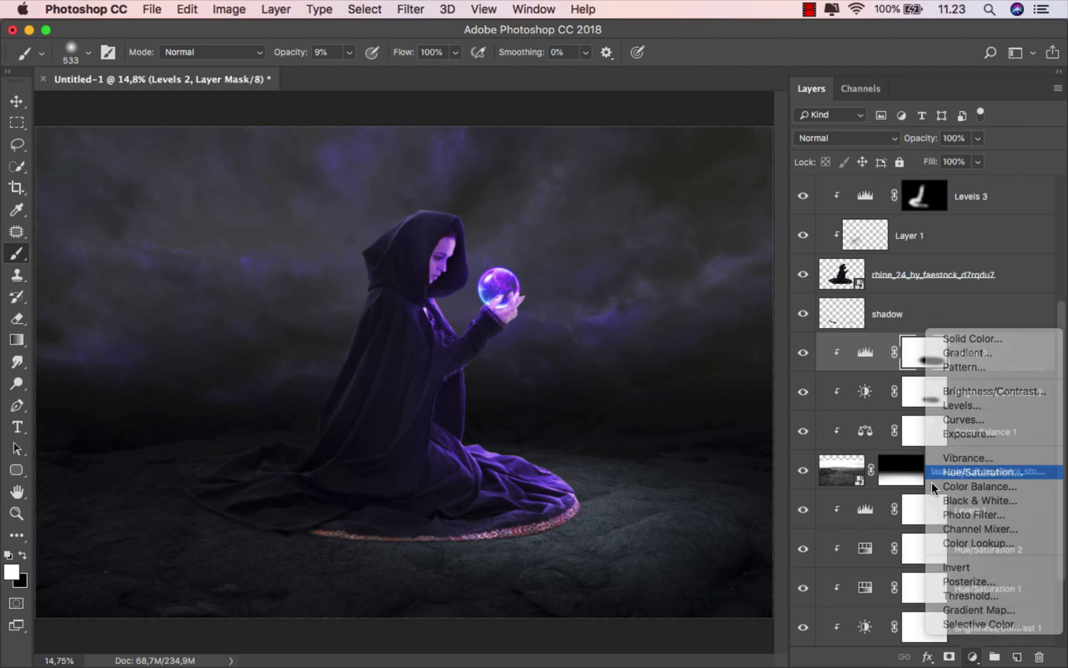
click(977, 472)
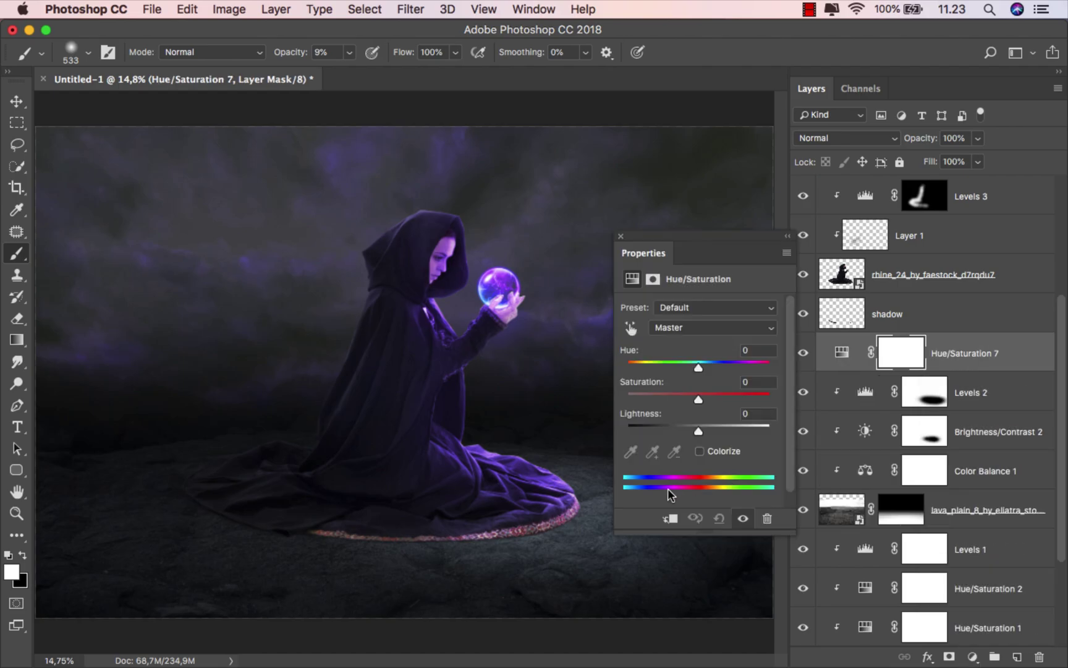
click(695, 449)
click(701, 397)
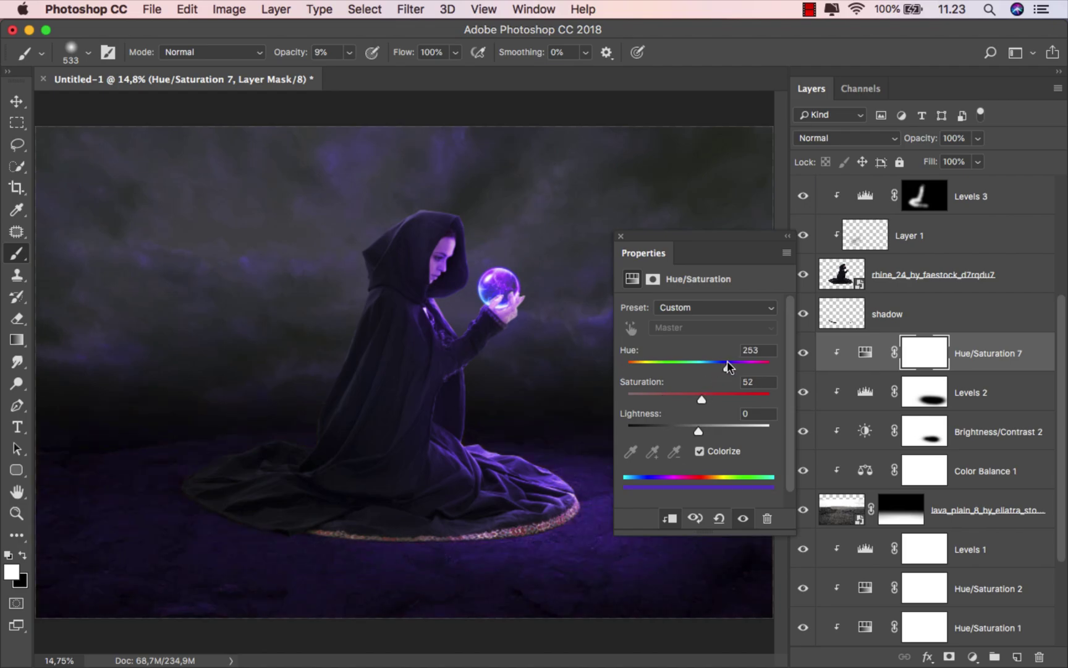
drag(728, 361, 727, 361)
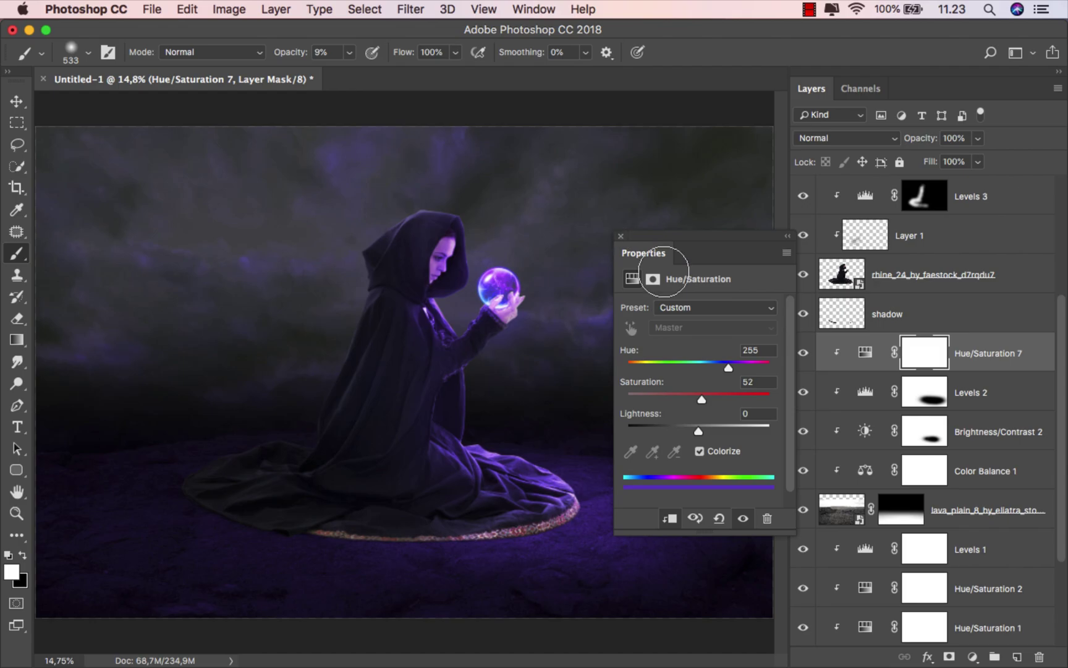
click(620, 236)
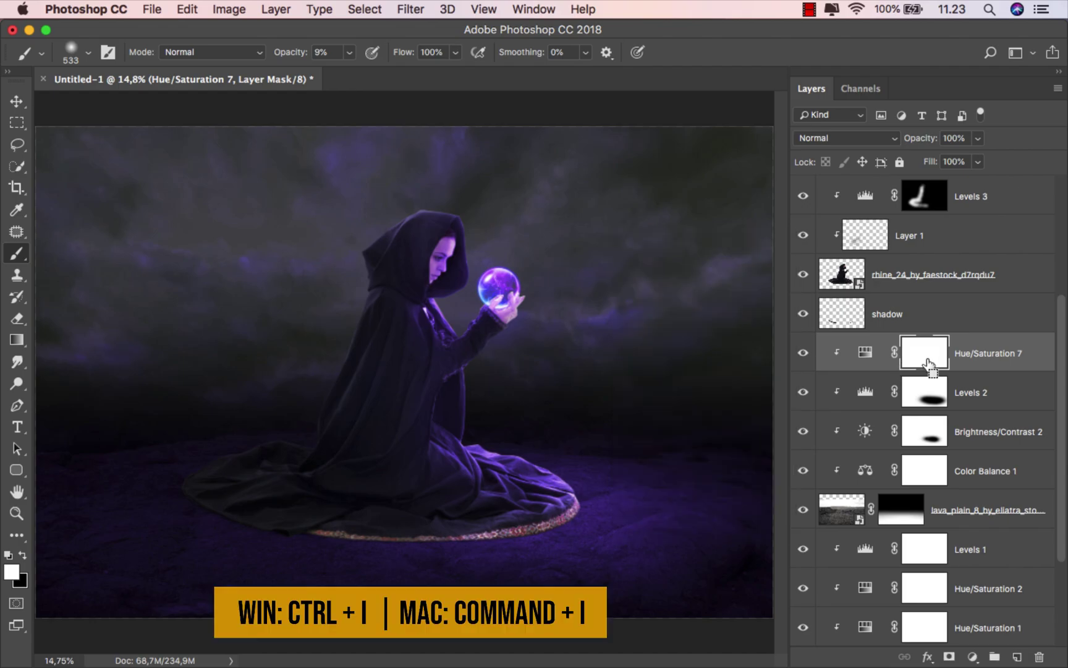
Invert the new adjustment's mask and dab violet light on the ground beside the cloak's hem with a 1266 px brush at 100% opacity.
key(super+i)
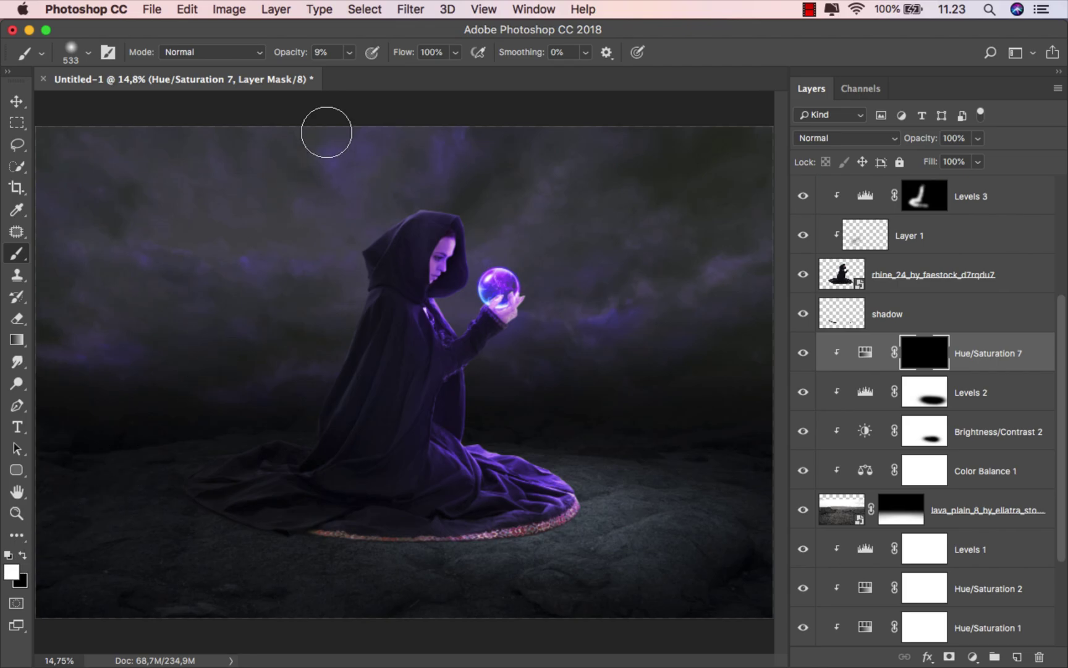
click(350, 53)
drag(362, 71, 451, 79)
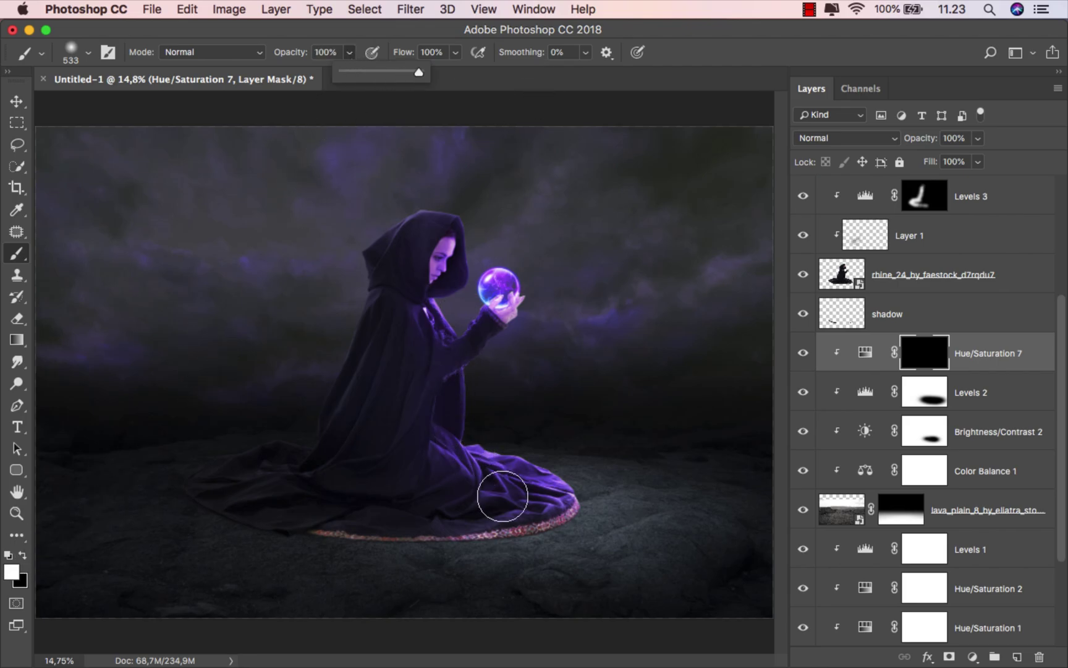
drag(587, 505, 620, 508)
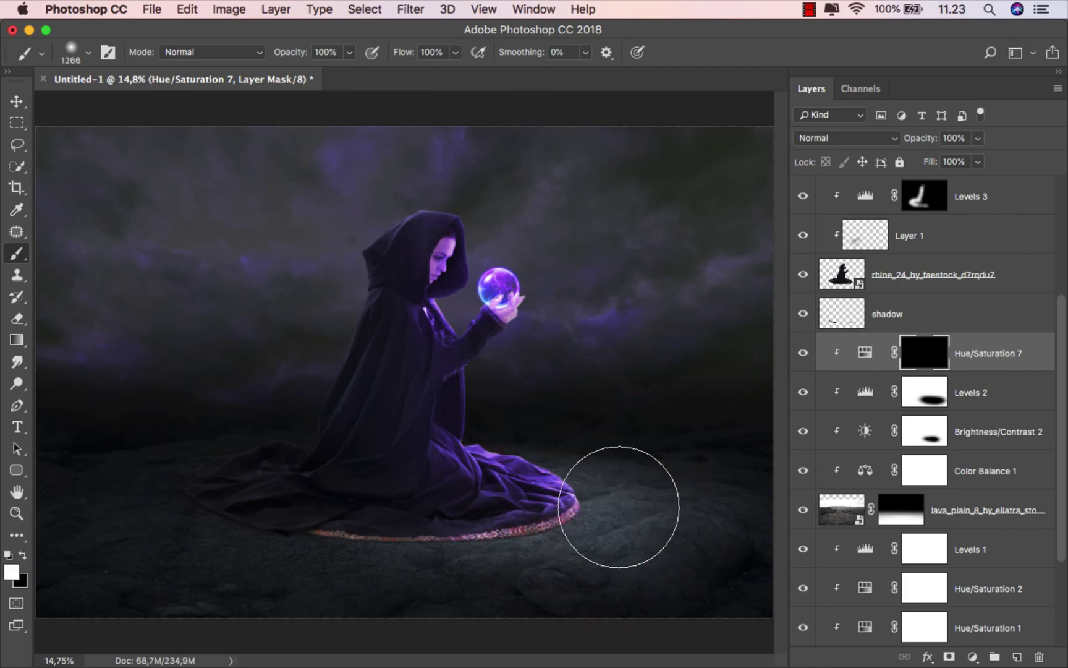
click(583, 526)
scroll(597, 482, down, 1)
Stretch the masked ground light to 379.46% width and 111.65% height, then compare the image with the adjustment hidden and shown.
key(super+t)
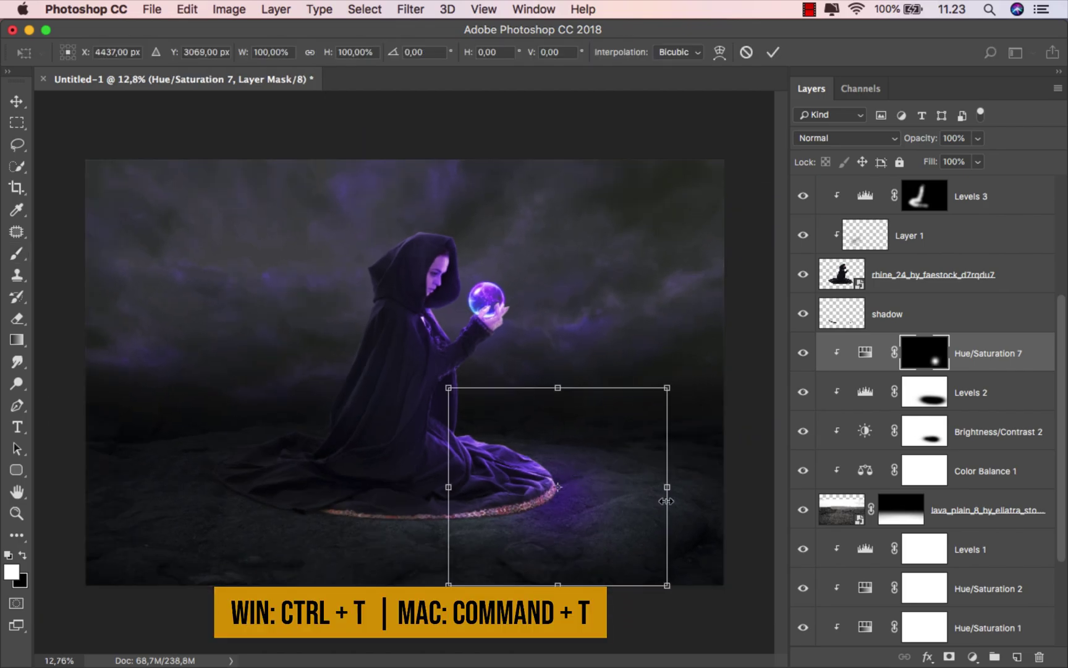
drag(667, 486, 810, 486)
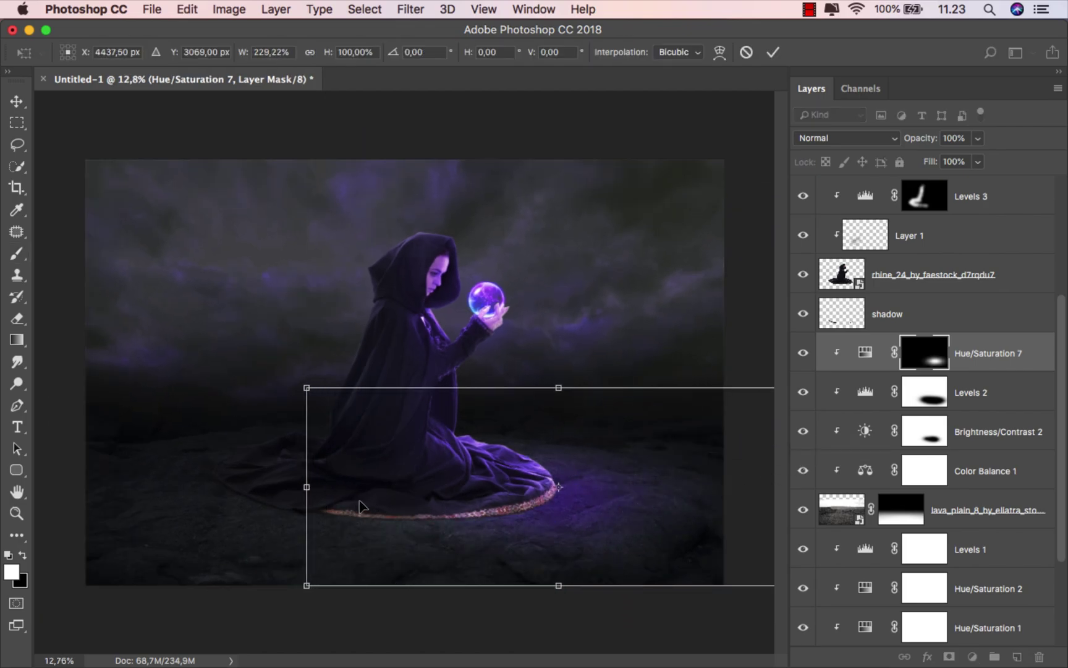
drag(306, 489, 141, 486)
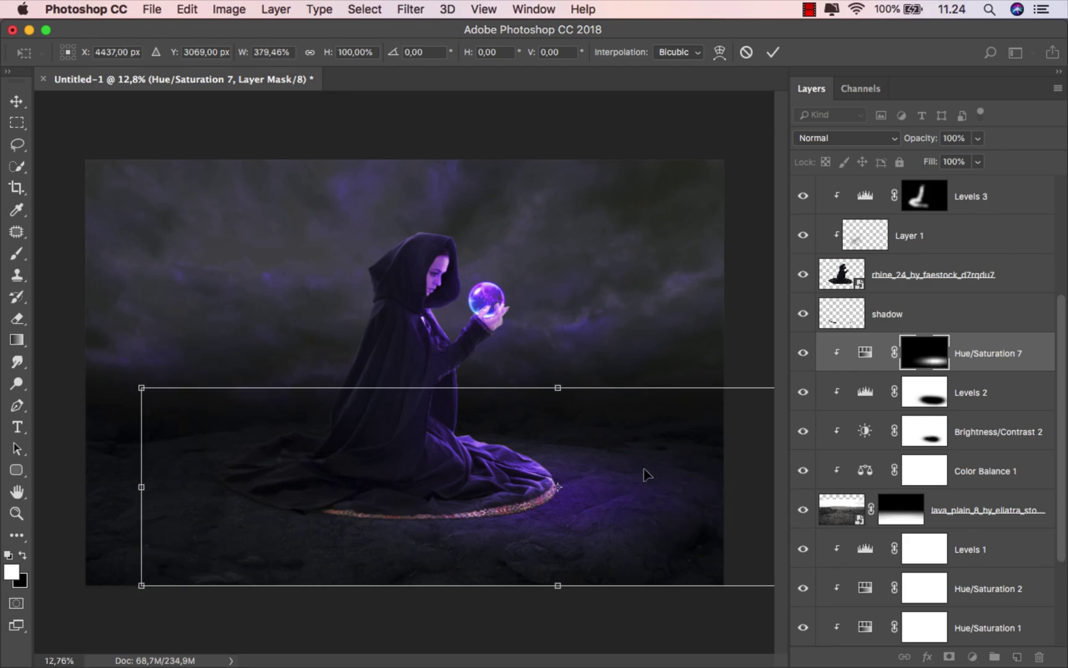
drag(647, 475, 656, 470)
drag(557, 386, 558, 371)
click(773, 52)
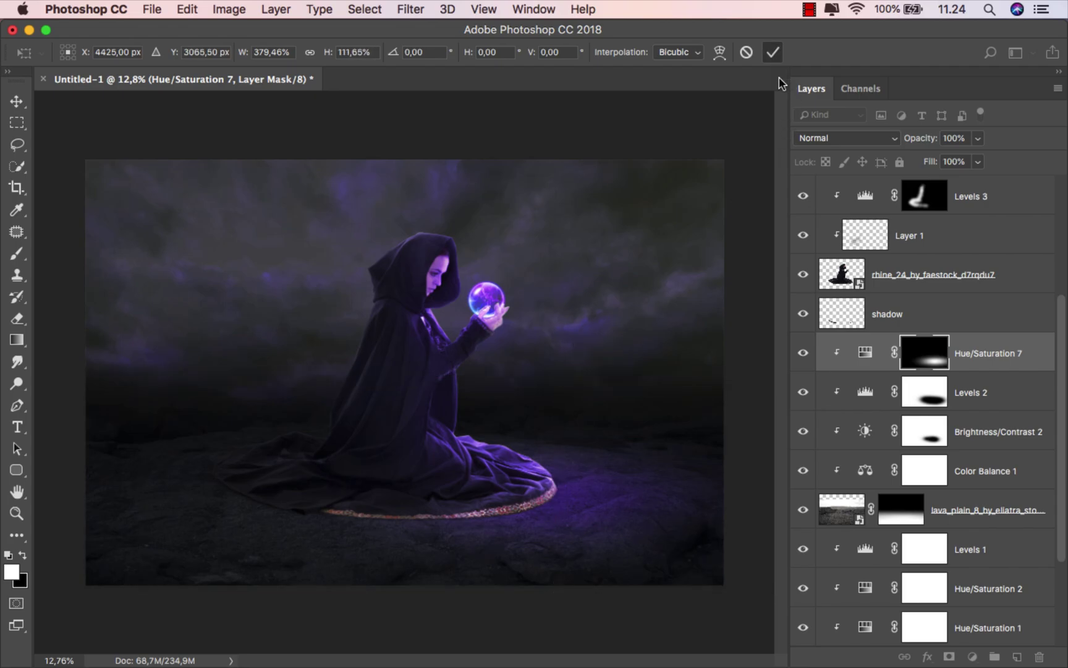
key(b)
click(802, 353)
click(802, 352)
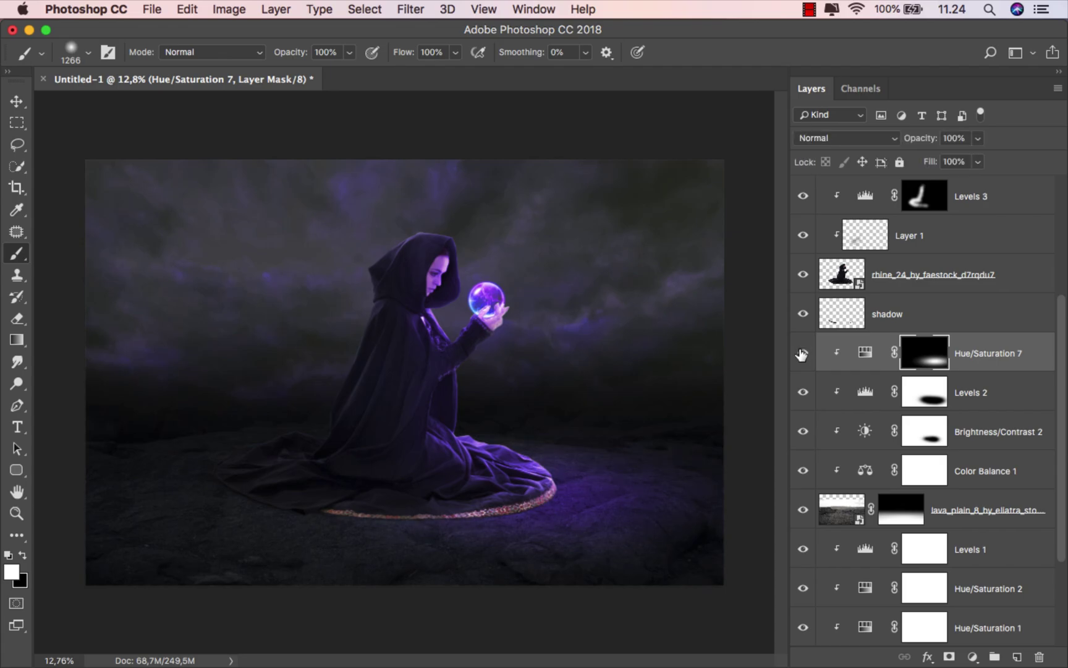
Add an unclipped Hue/Saturation adjustment above the ground light, colorized with hue 255 and saturation 51.
click(991, 354)
key(v)
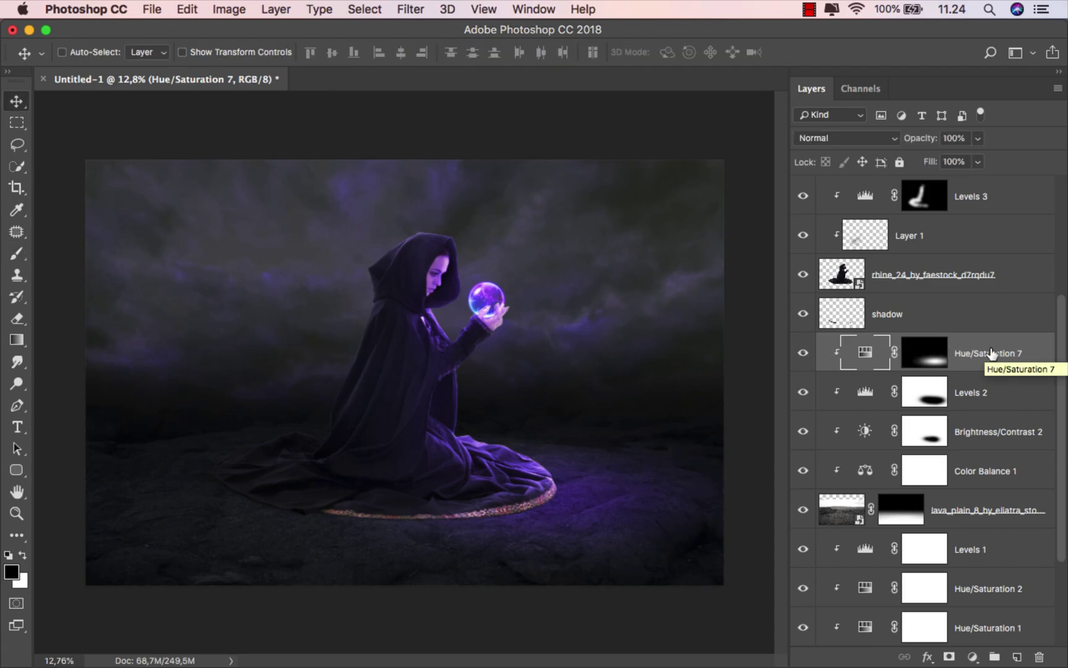
click(972, 656)
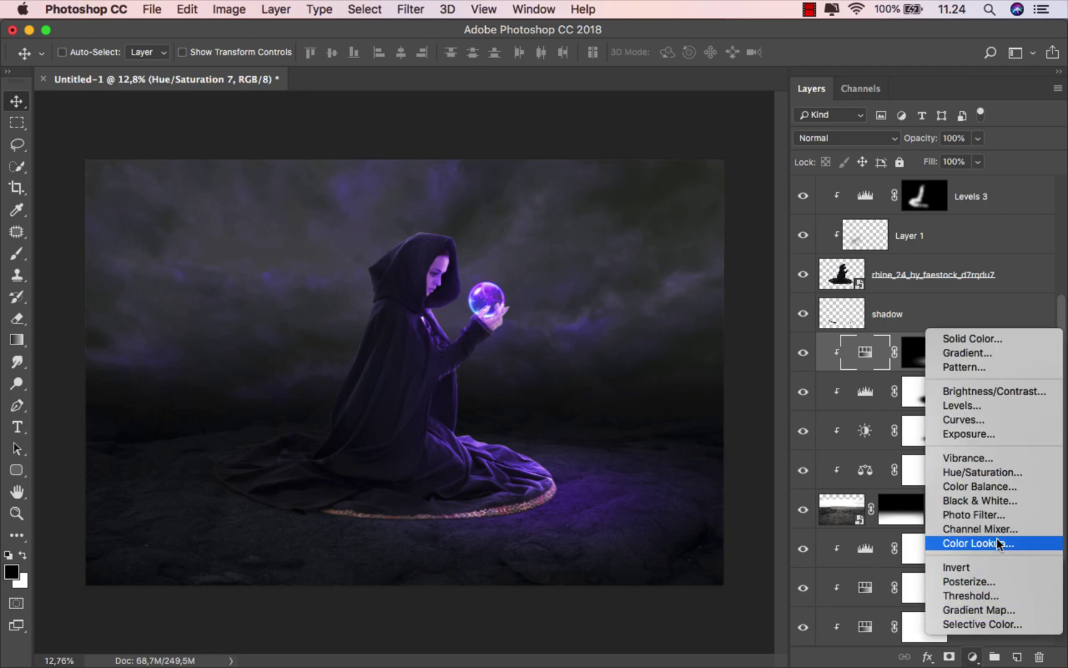
click(1003, 472)
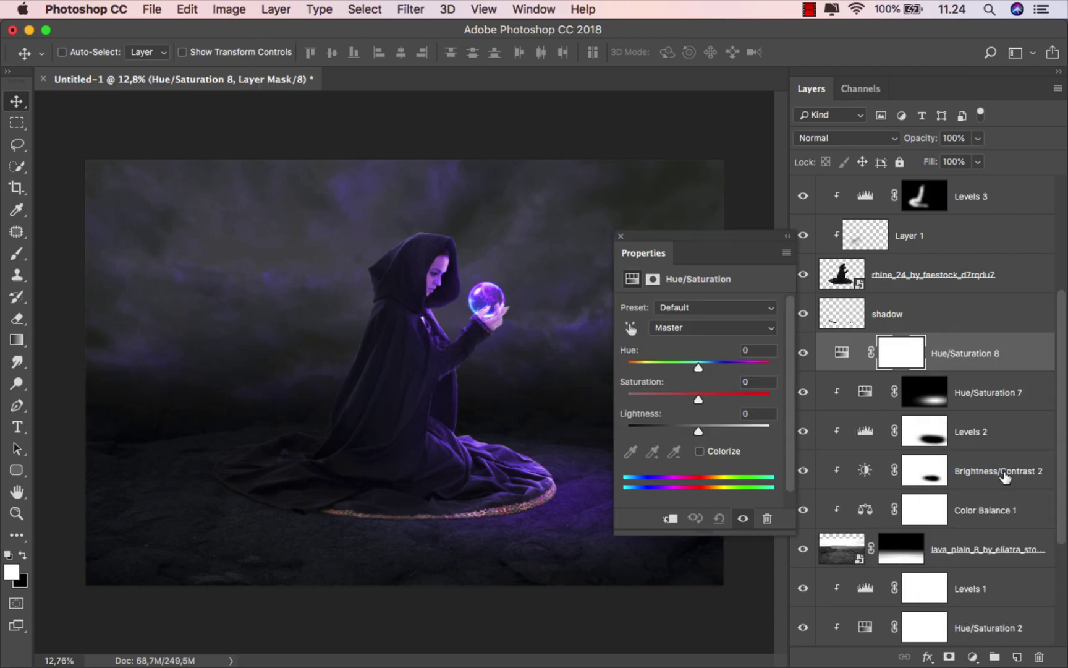
click(700, 451)
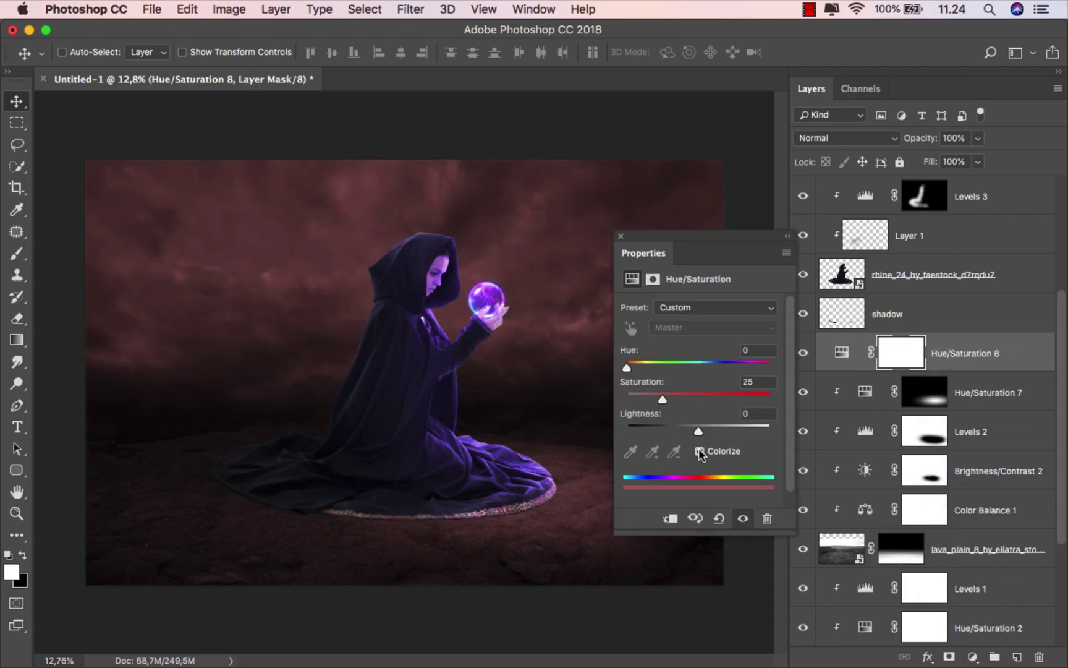
click(700, 400)
click(725, 362)
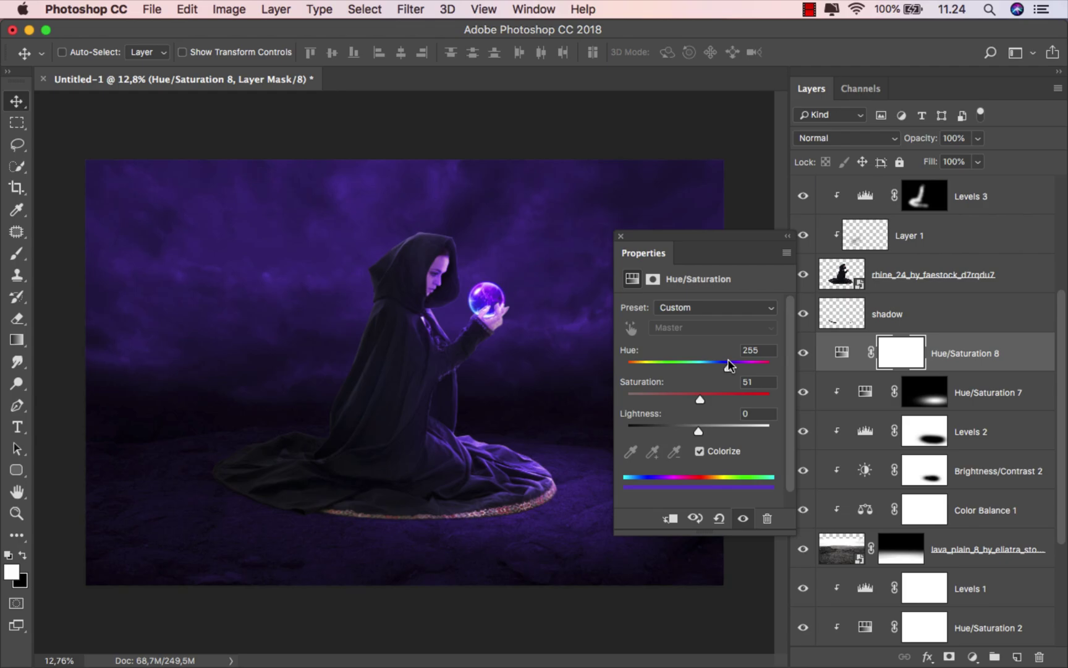
click(621, 236)
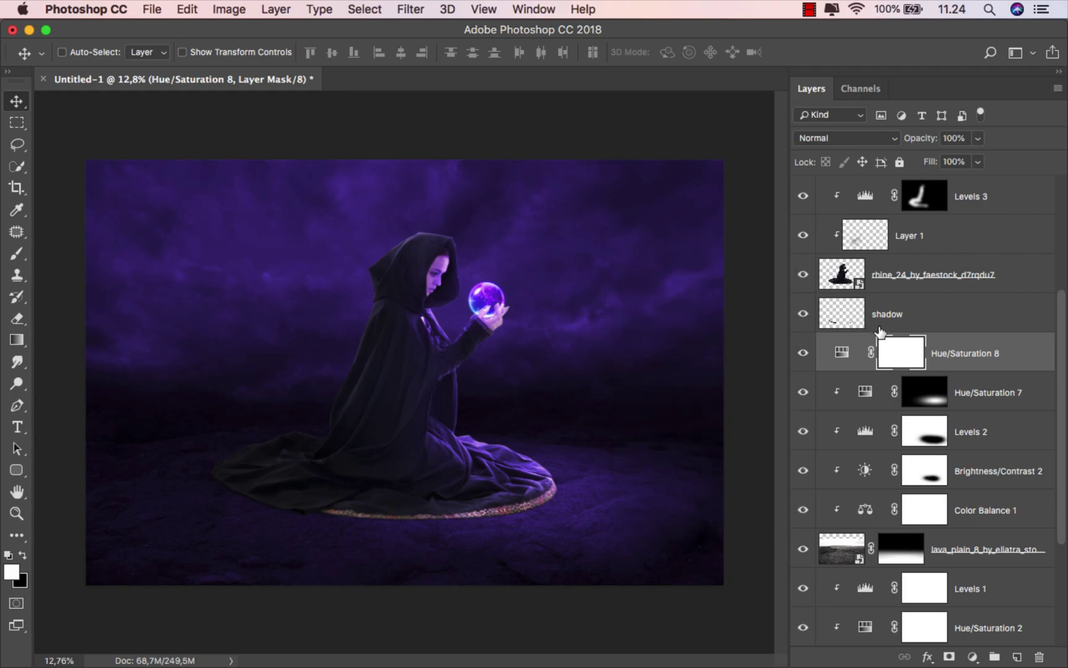
Set the new adjustment's blend mode to Linear Dodge (Add) and invert its mask.
click(847, 138)
click(850, 277)
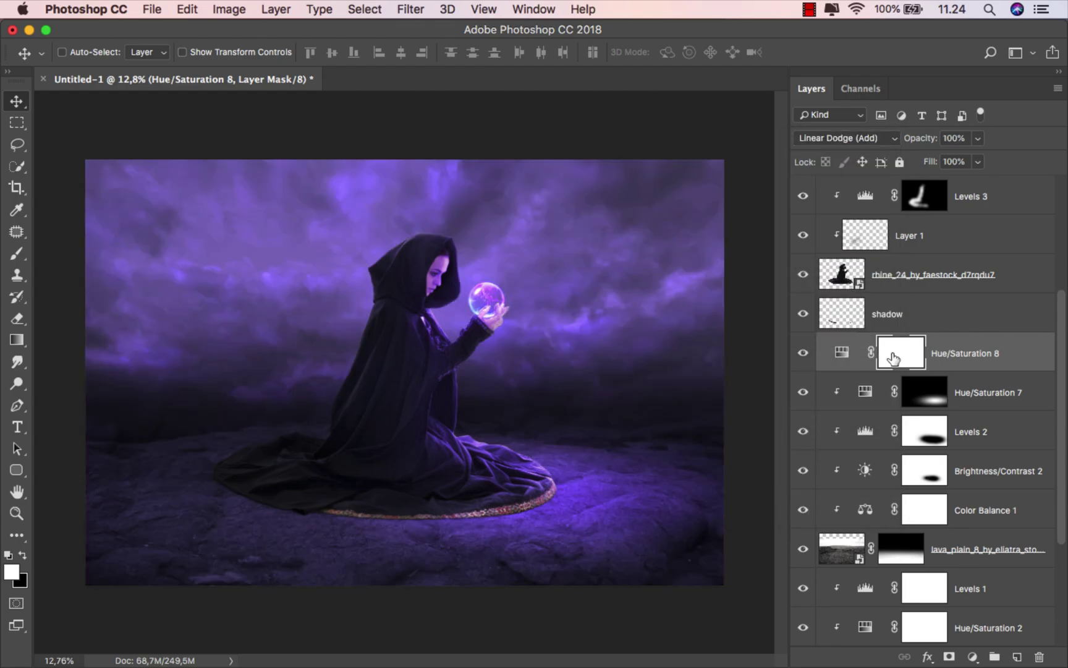
key(super+i)
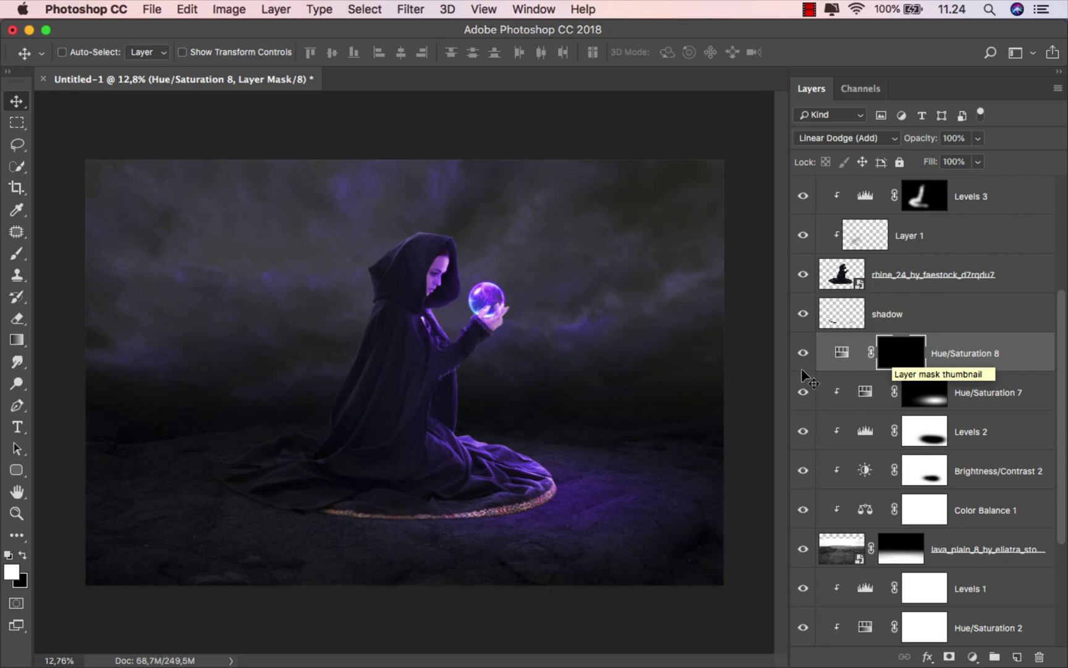
Paint a violet glow behind the electric ball on the mask with a 536 px brush at 33% opacity.
click(17, 258)
click(84, 253)
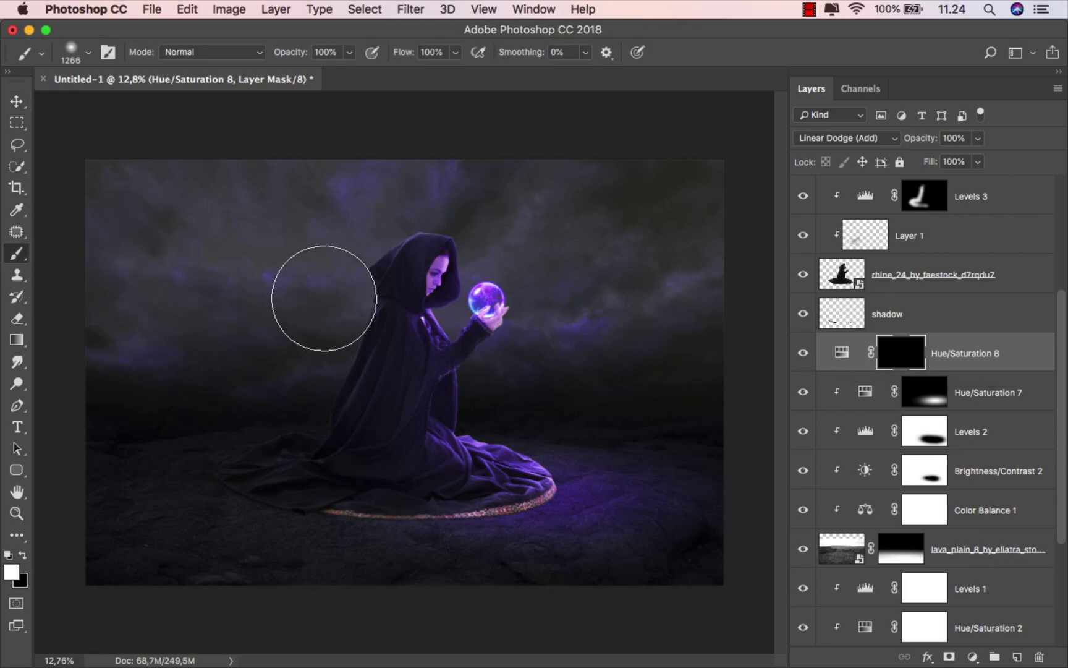
scroll(496, 272, up, 5)
click(350, 53)
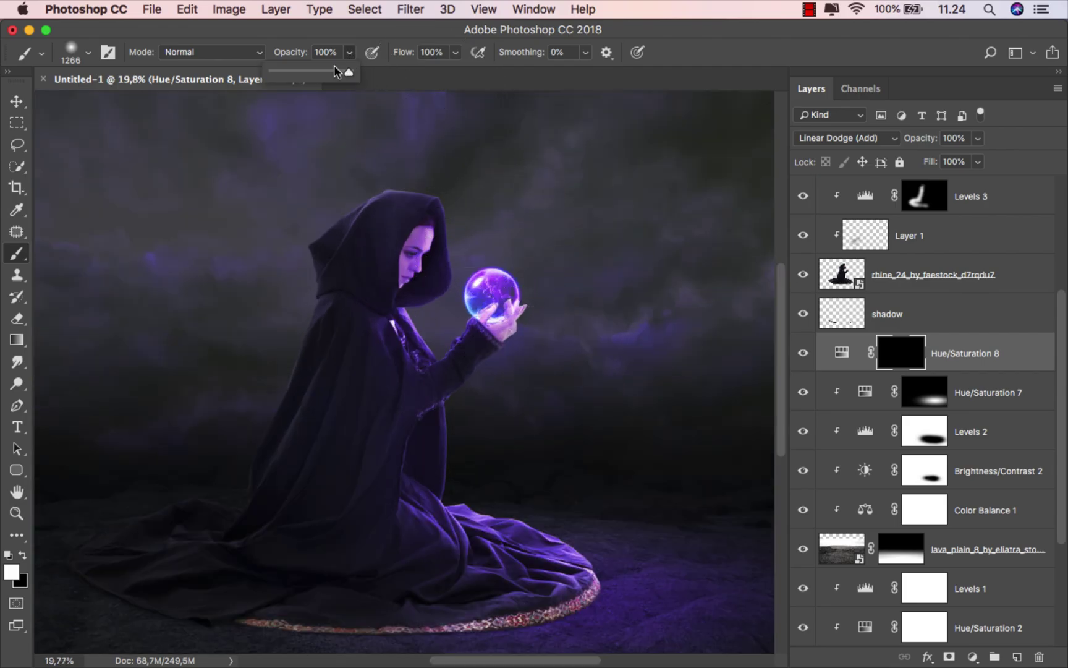
click(297, 71)
drag(521, 318, 462, 311)
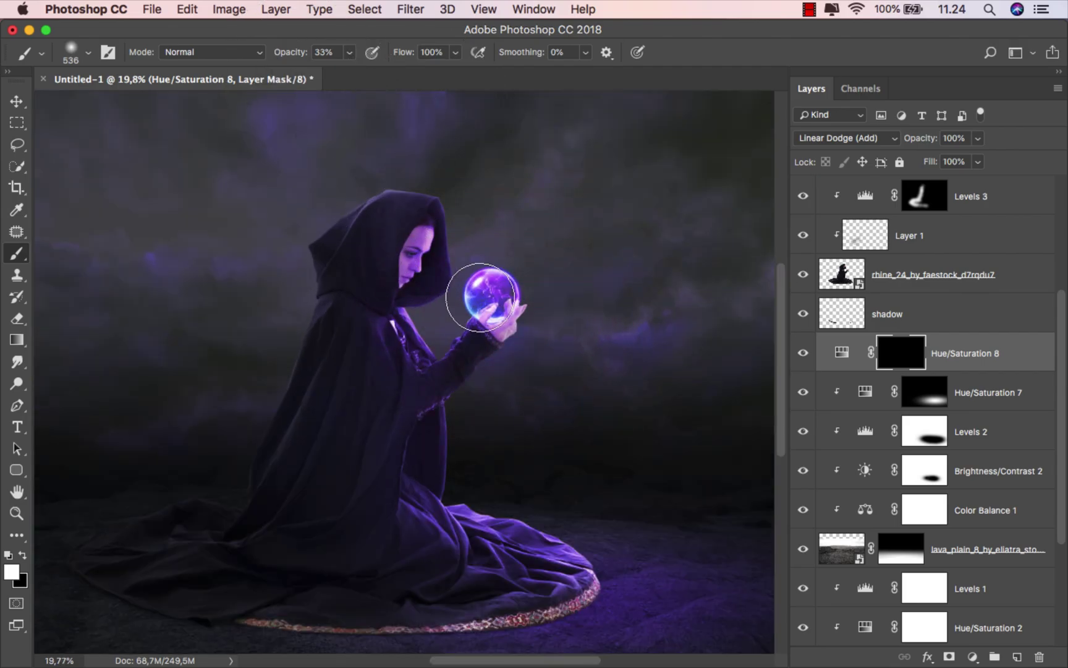
click(492, 297)
Widen the violet glow around the electric ball on the mask with brushes from 650 px upward, reducing the brush opacity to 9%.
scroll(507, 301, up, 1)
scroll(512, 295, up, 2)
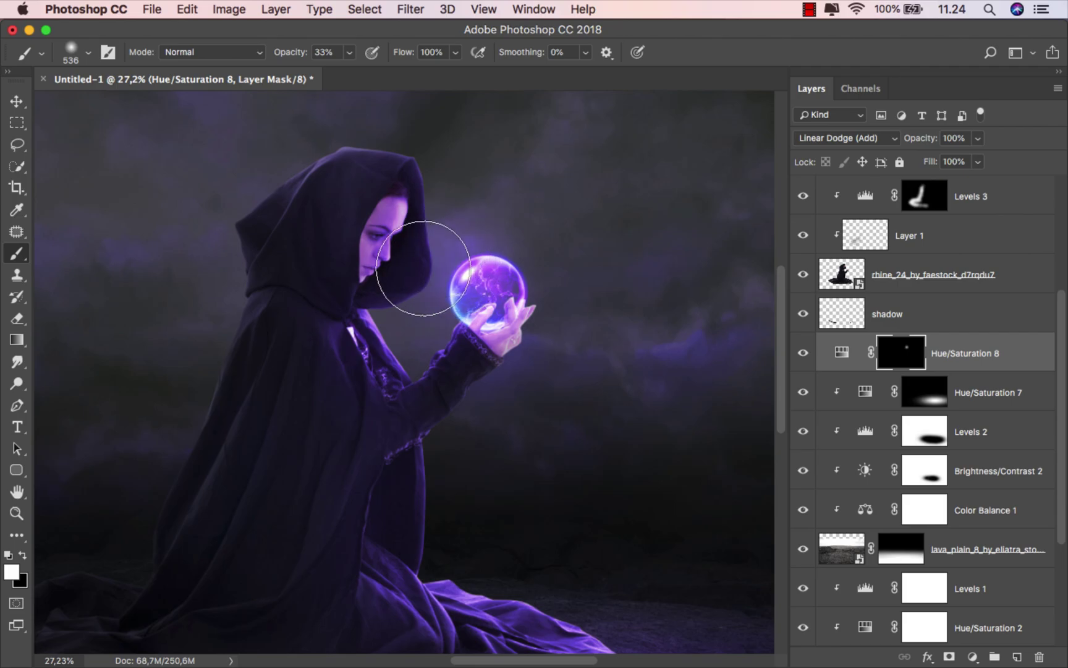
click(503, 337)
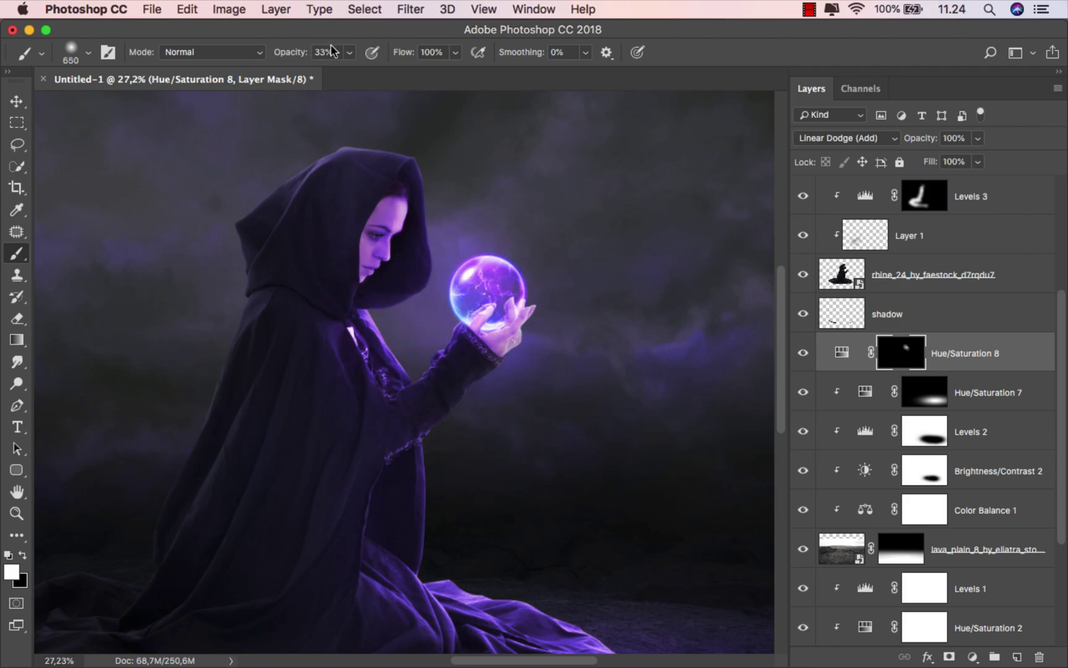
drag(331, 75, 332, 74)
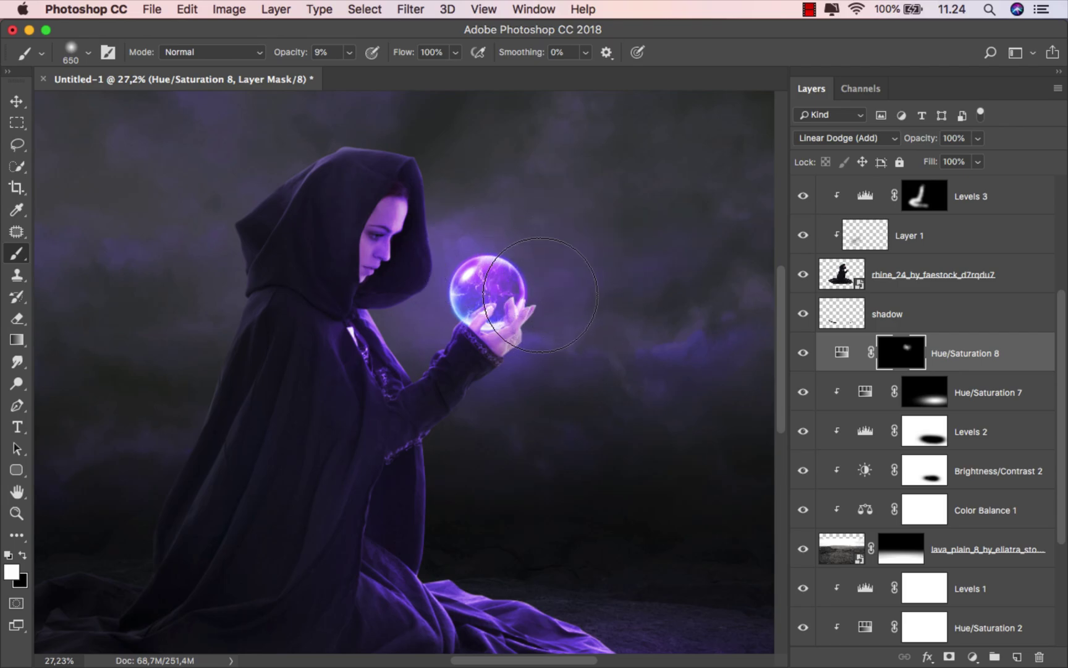
mouse_move(465, 285)
mouse_down()
mouse_move(468, 234)
mouse_move(432, 298)
mouse_move(500, 382)
mouse_move(543, 367)
mouse_move(441, 326)
mouse_move(459, 349)
mouse_move(461, 427)
mouse_move(564, 393)
mouse_up()
scroll(421, 322, down, 3)
drag(537, 334, 545, 334)
mouse_move(525, 272)
mouse_down()
mouse_move(514, 256)
mouse_move(488, 309)
mouse_up()
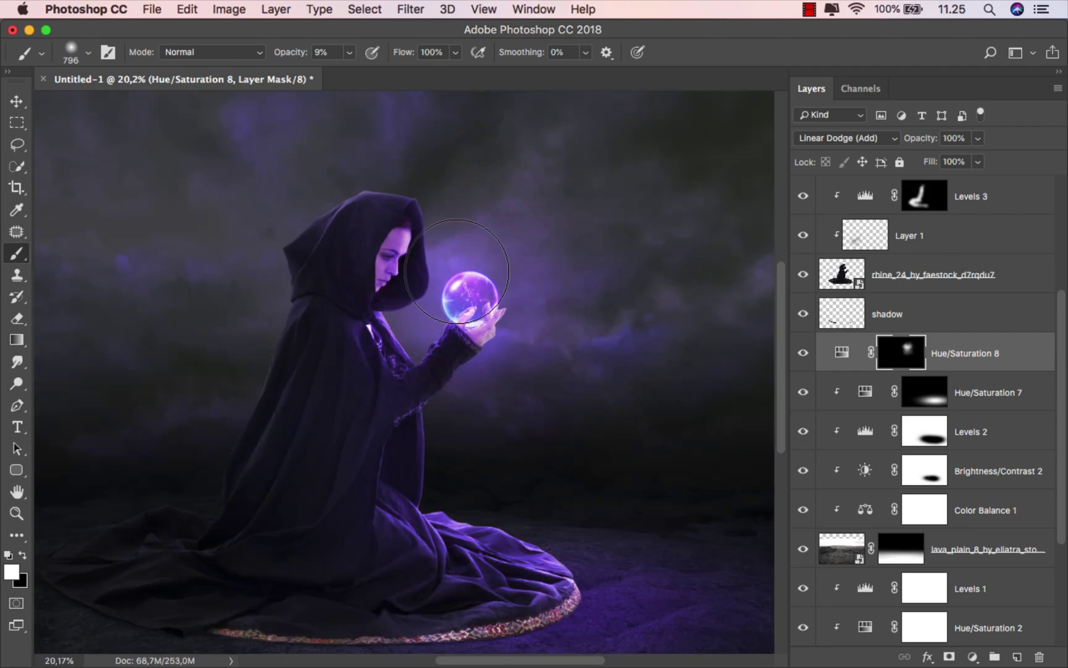
mouse_move(458, 272)
mouse_down()
mouse_move(455, 253)
mouse_move(464, 305)
mouse_move(480, 312)
mouse_up()
scroll(465, 305, down, 4)
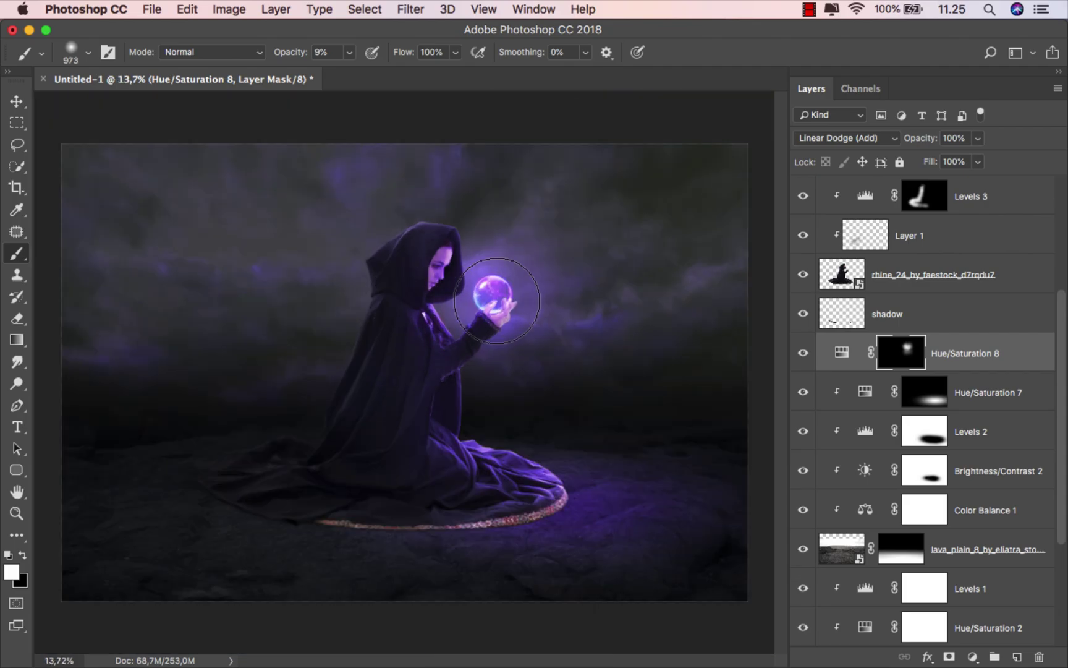
Extend the glow down toward the robe's front edge with a 740 px brush at 9% opacity, then compare the adjustment hidden and shown.
drag(490, 364, 480, 364)
scroll(493, 377, up, 1)
drag(486, 446, 504, 460)
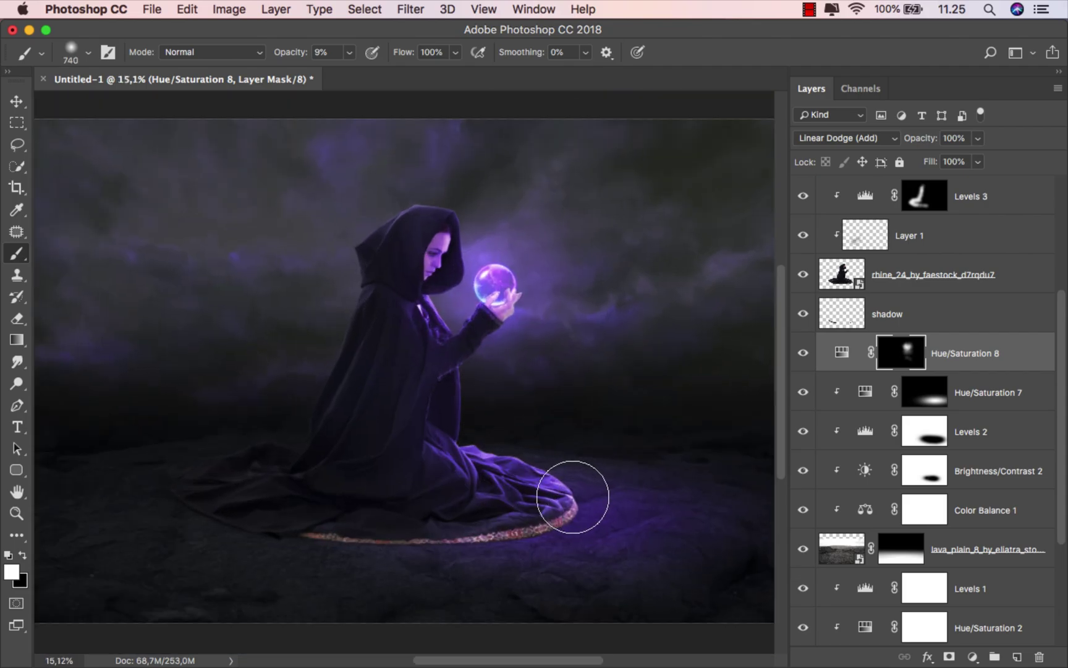
mouse_move(573, 496)
mouse_down()
mouse_move(617, 509)
mouse_move(544, 518)
mouse_move(643, 510)
mouse_move(556, 525)
mouse_move(576, 502)
mouse_move(568, 491)
mouse_move(537, 498)
mouse_up()
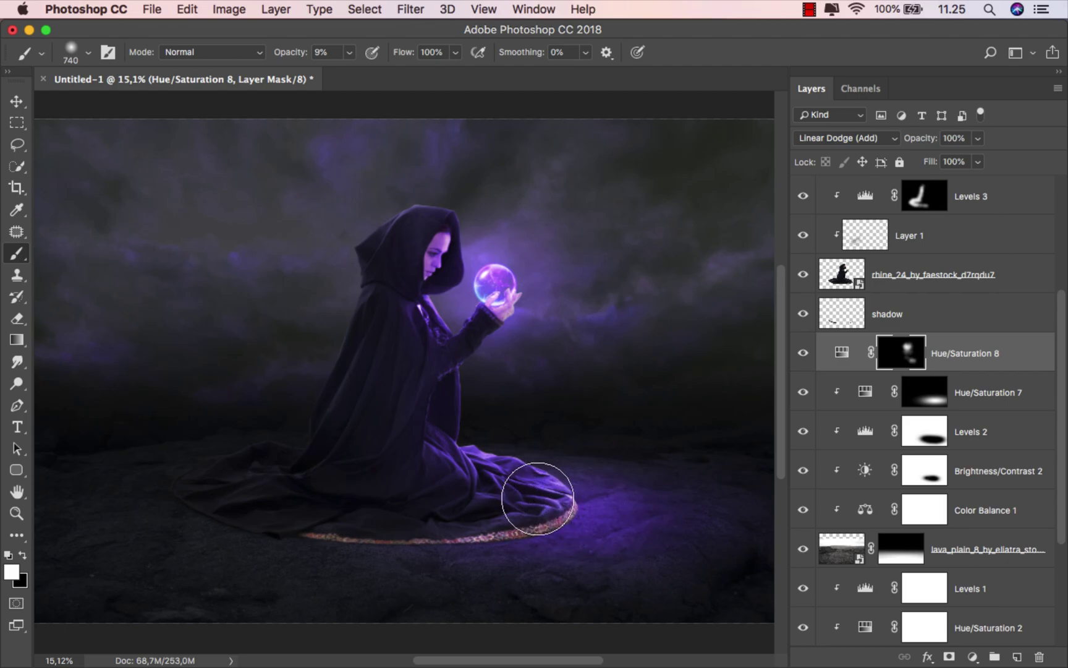
scroll(520, 350, up, 1)
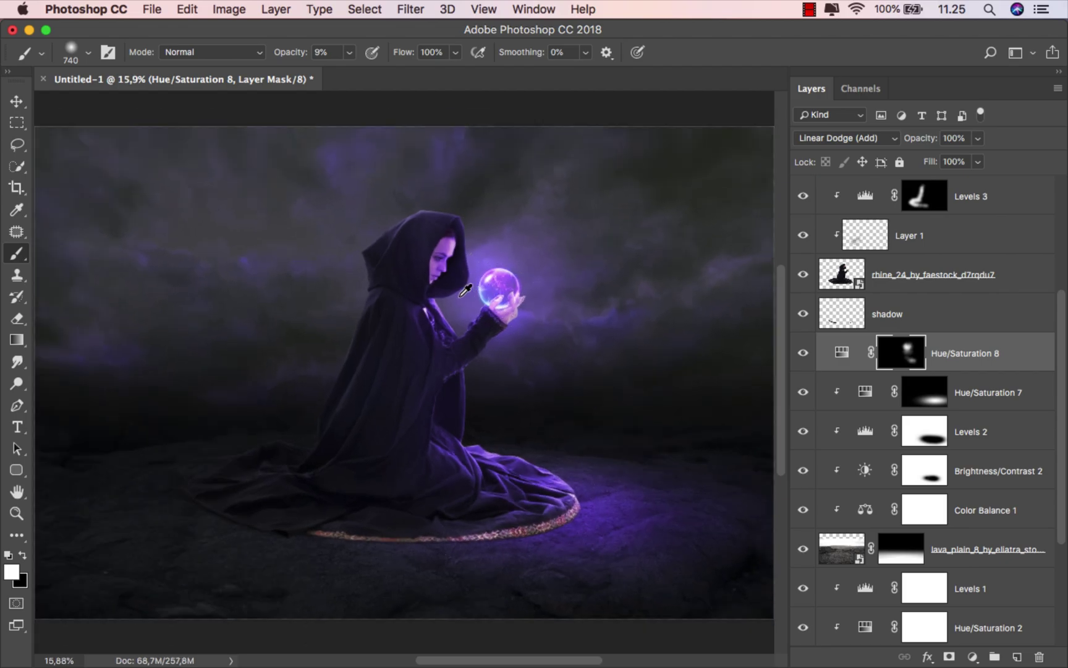
scroll(465, 291, down, 1)
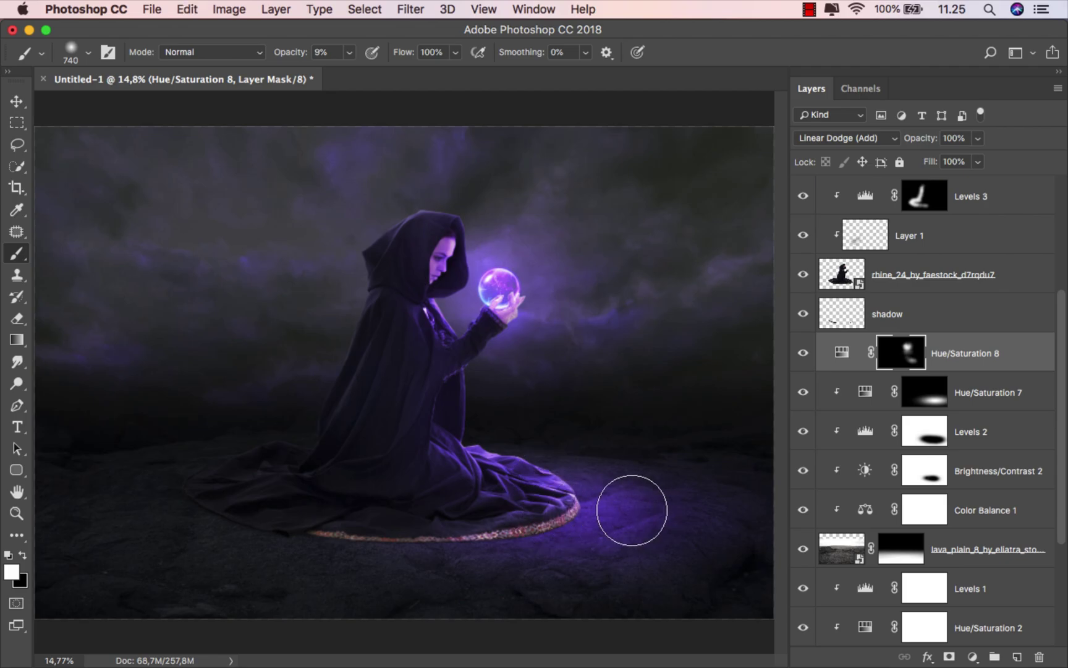
scroll(403, 481, down, 5)
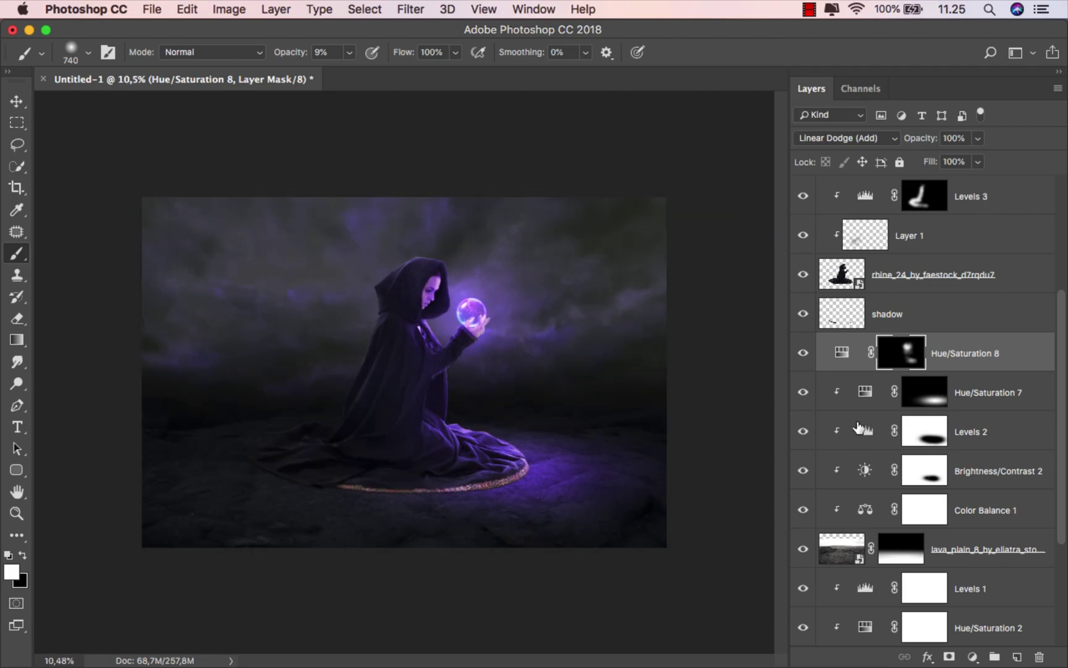
click(802, 354)
click(802, 355)
Paint a broad, faint violet haze across the sky around the ball and hood with a 1403 px brush at 5% opacity.
scroll(512, 293, up, 5)
drag(500, 294, 519, 296)
click(350, 51)
drag(350, 73, 347, 72)
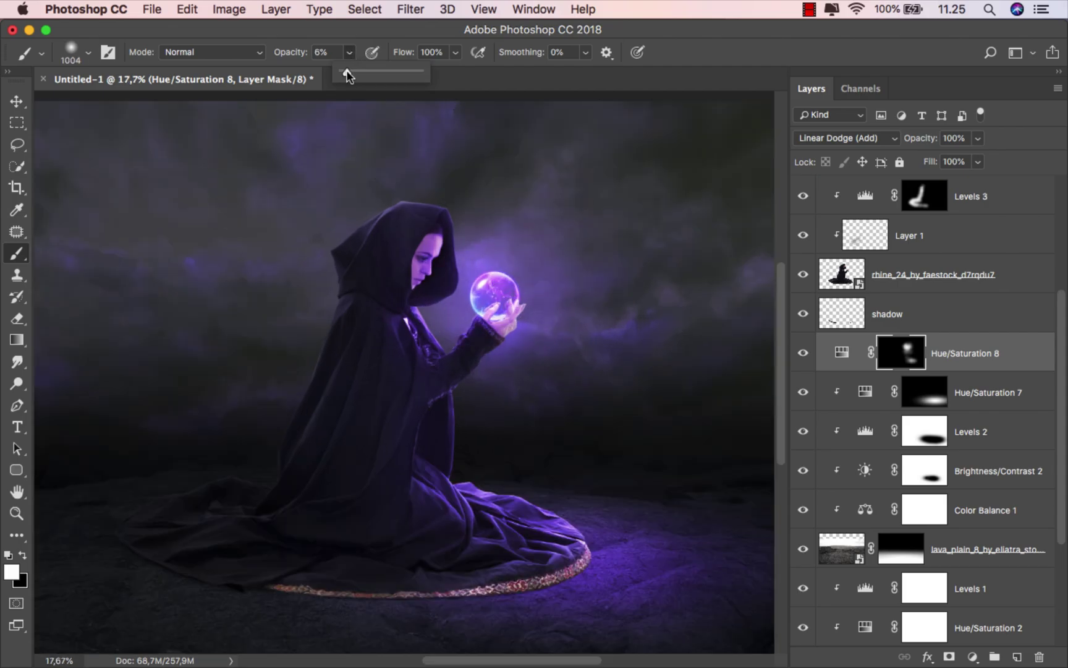
drag(497, 414, 527, 414)
click(498, 414)
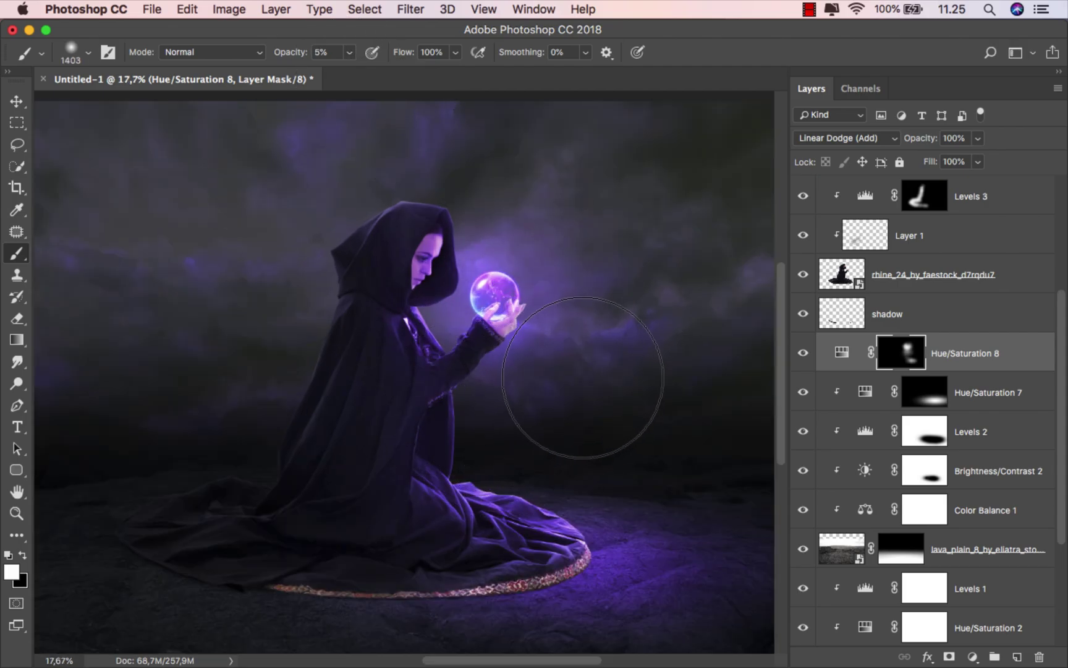
mouse_move(611, 312)
mouse_down()
mouse_move(599, 252)
mouse_move(543, 205)
mouse_move(509, 204)
mouse_move(425, 245)
mouse_up()
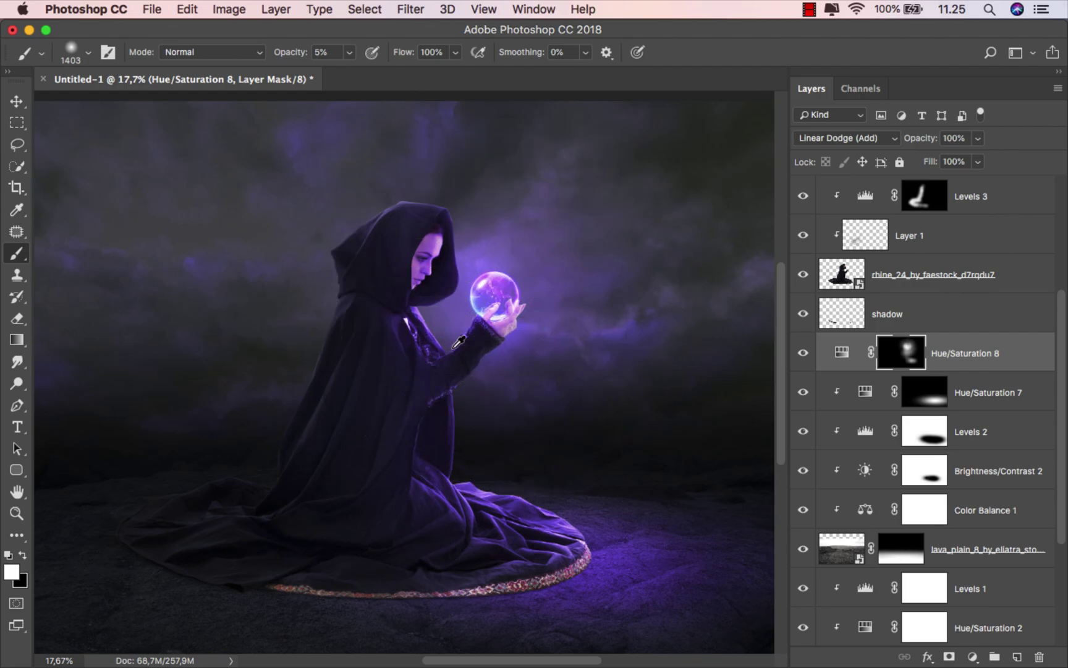
scroll(445, 324, down, 1)
scroll(445, 325, down, 1)
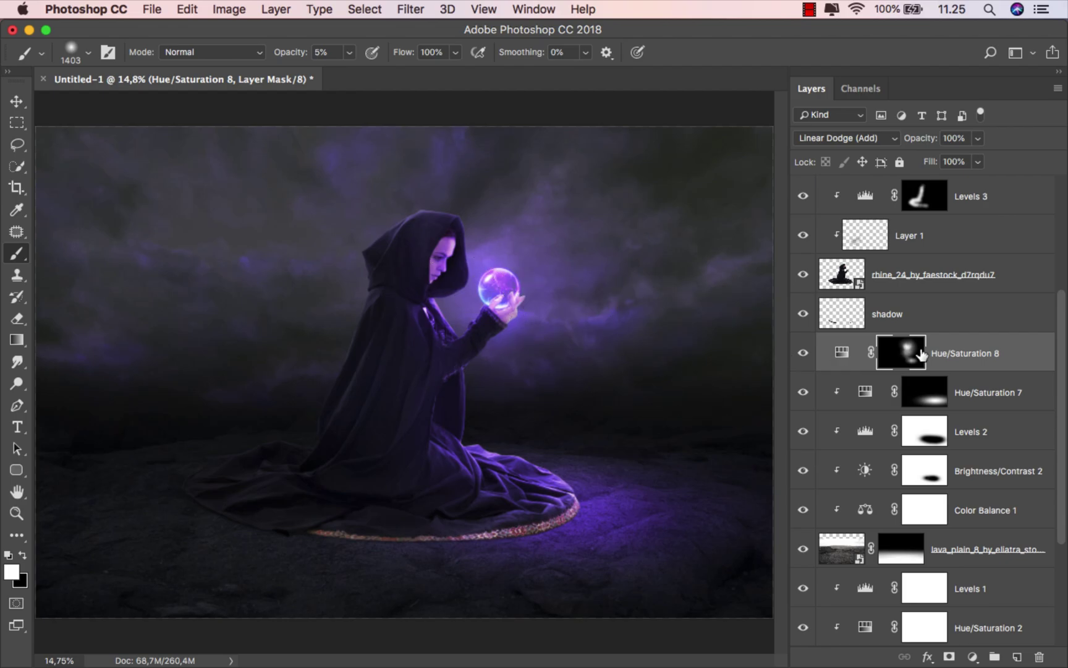
Add a Curves adjustment above all layers, anchor the shadows, move the white point to input 187, output 255, and invert its mask.
click(968, 354)
key(v)
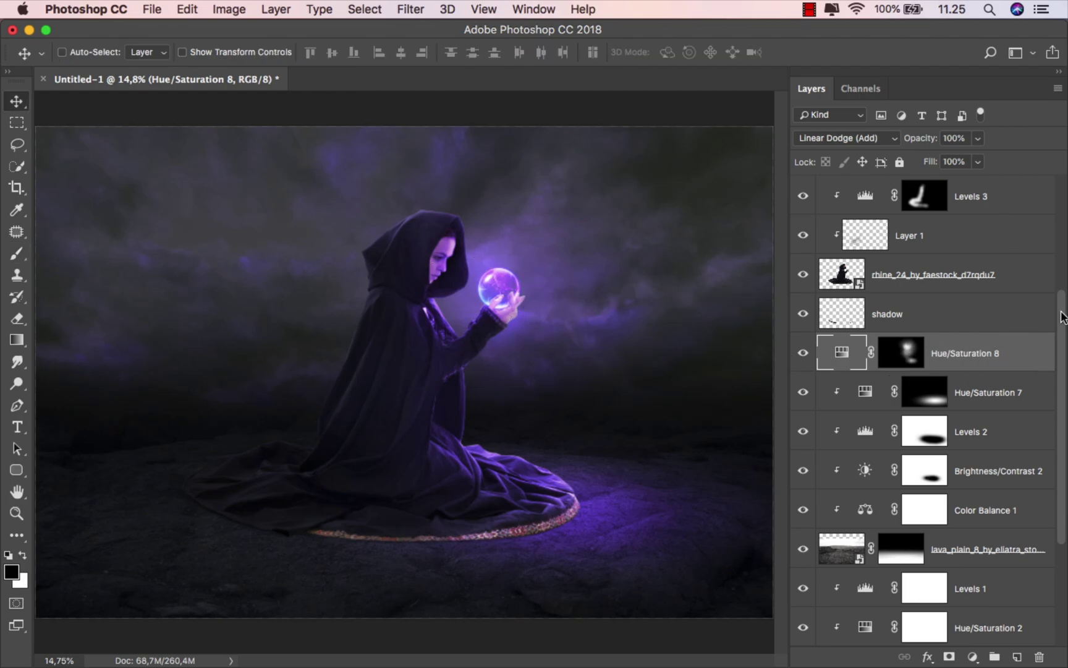
scroll(997, 341, up, 5)
click(1014, 196)
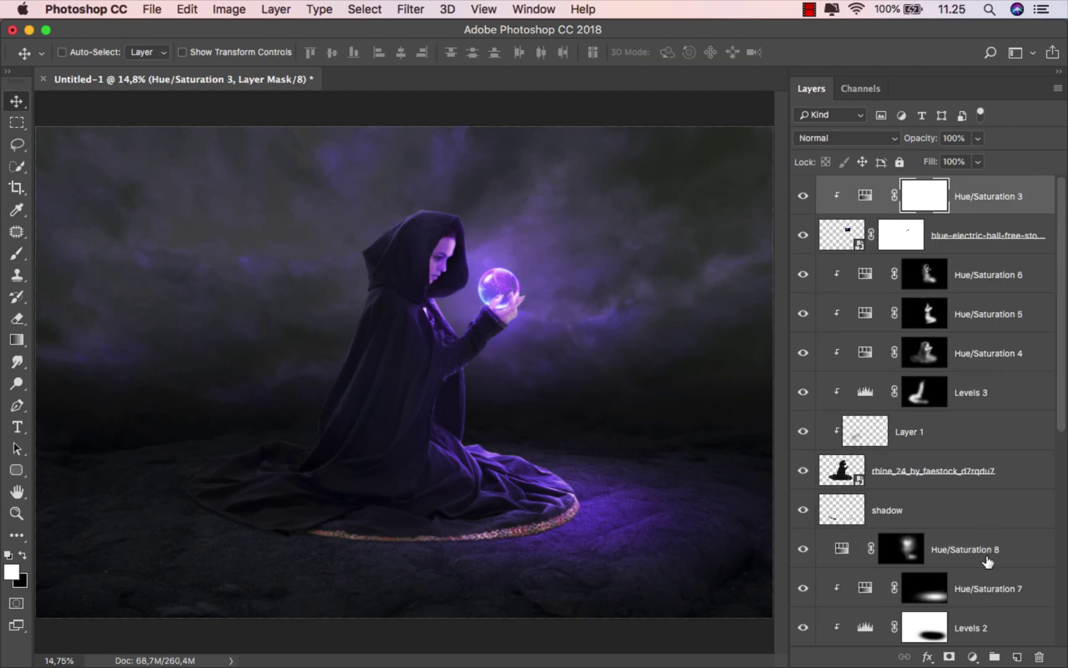
click(973, 654)
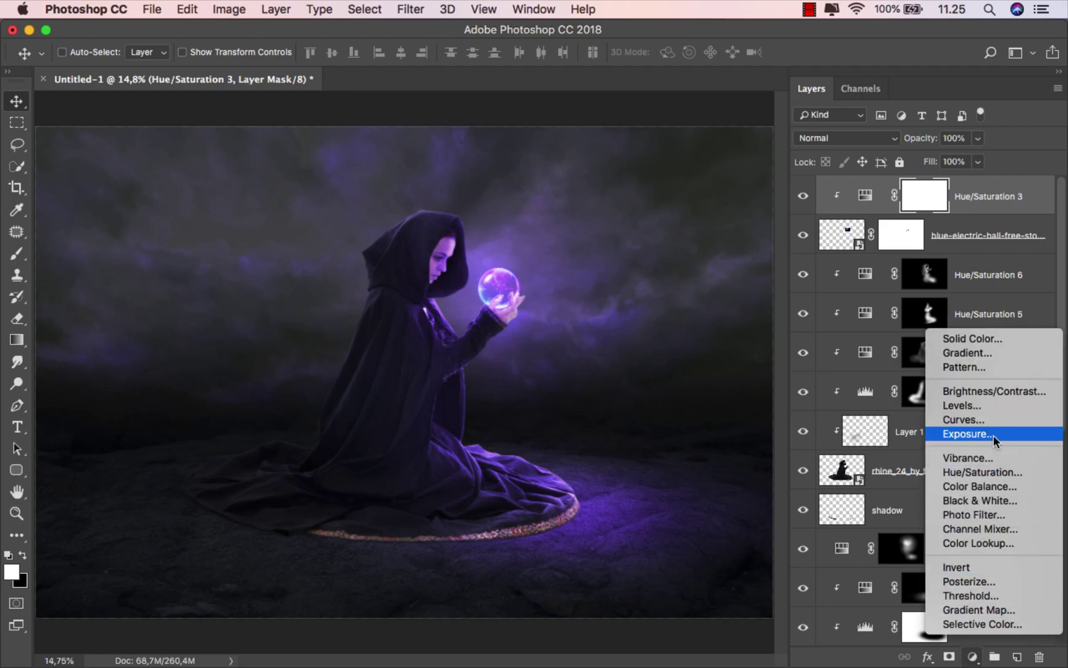
click(965, 419)
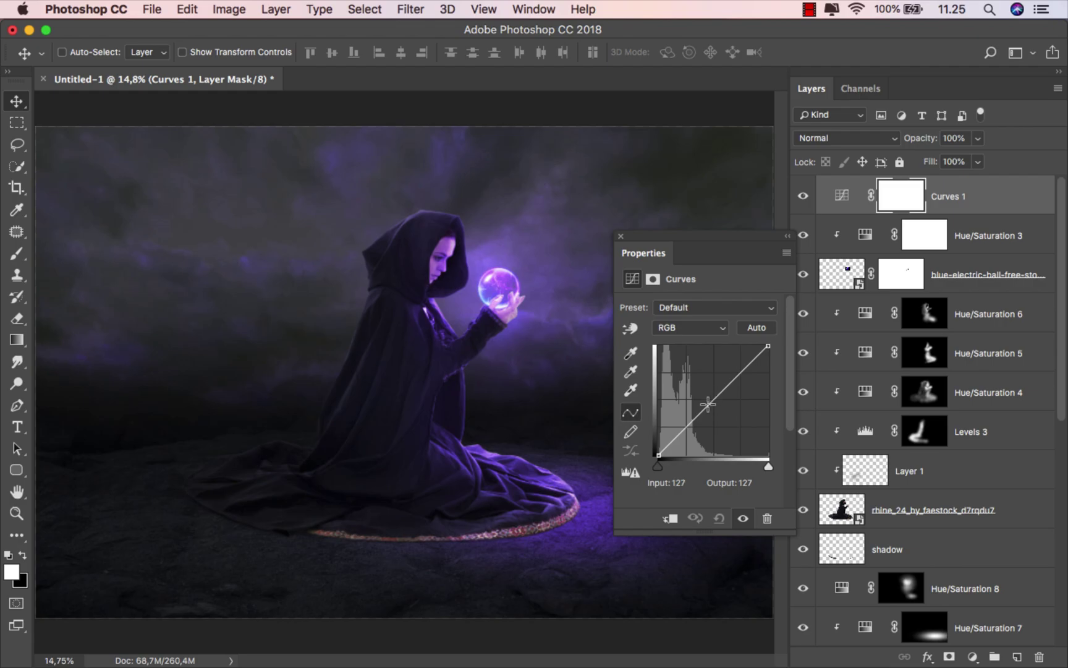
click(687, 426)
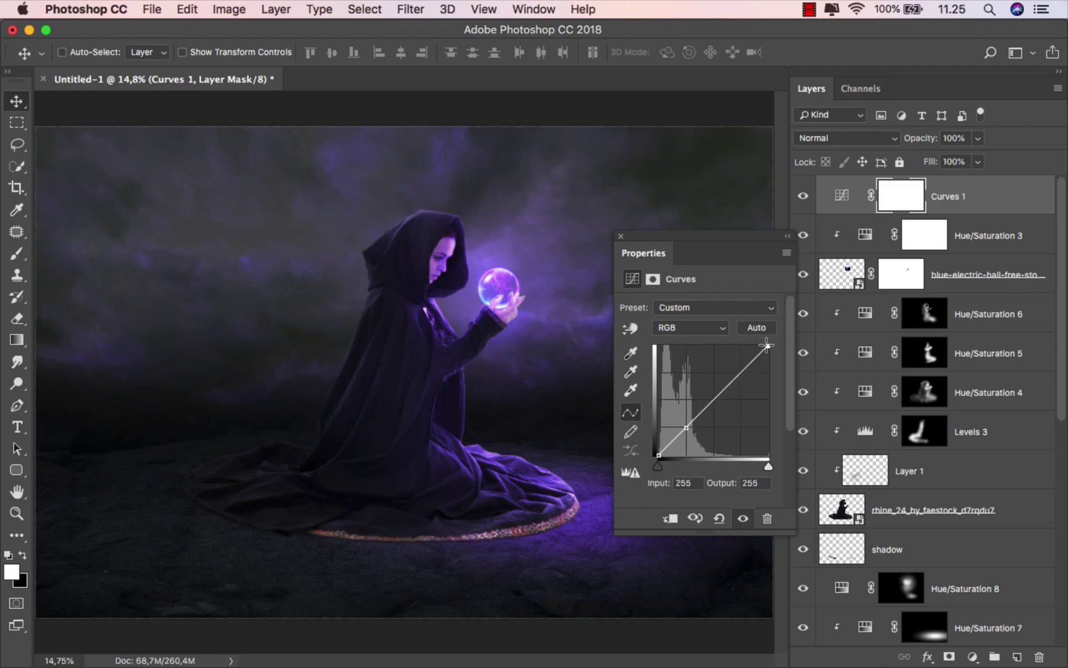
drag(767, 344, 737, 335)
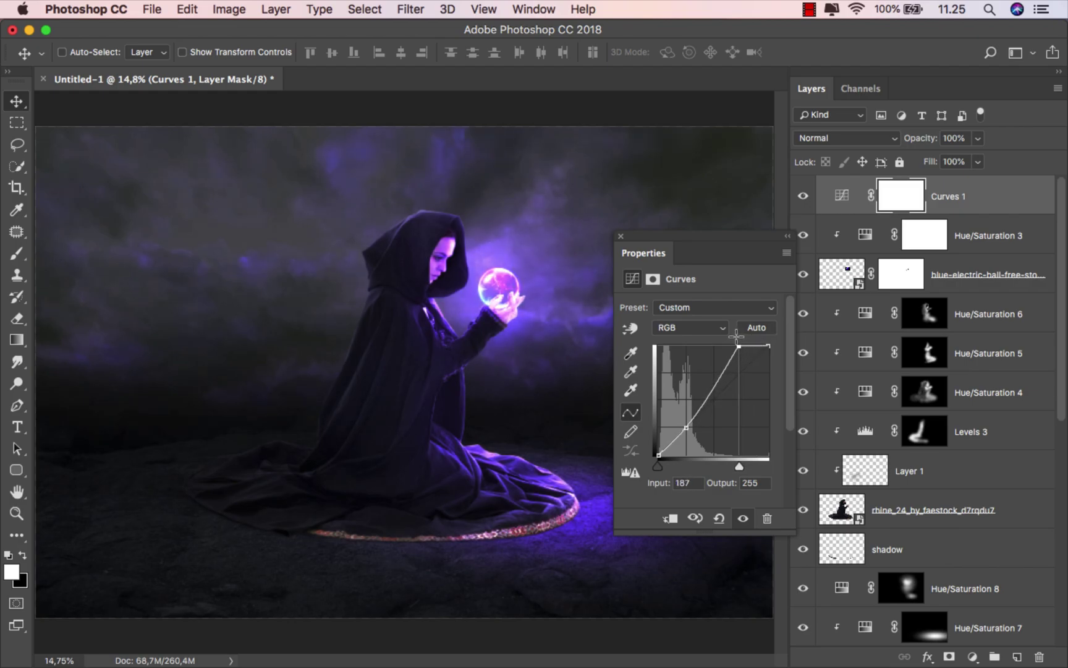
click(620, 236)
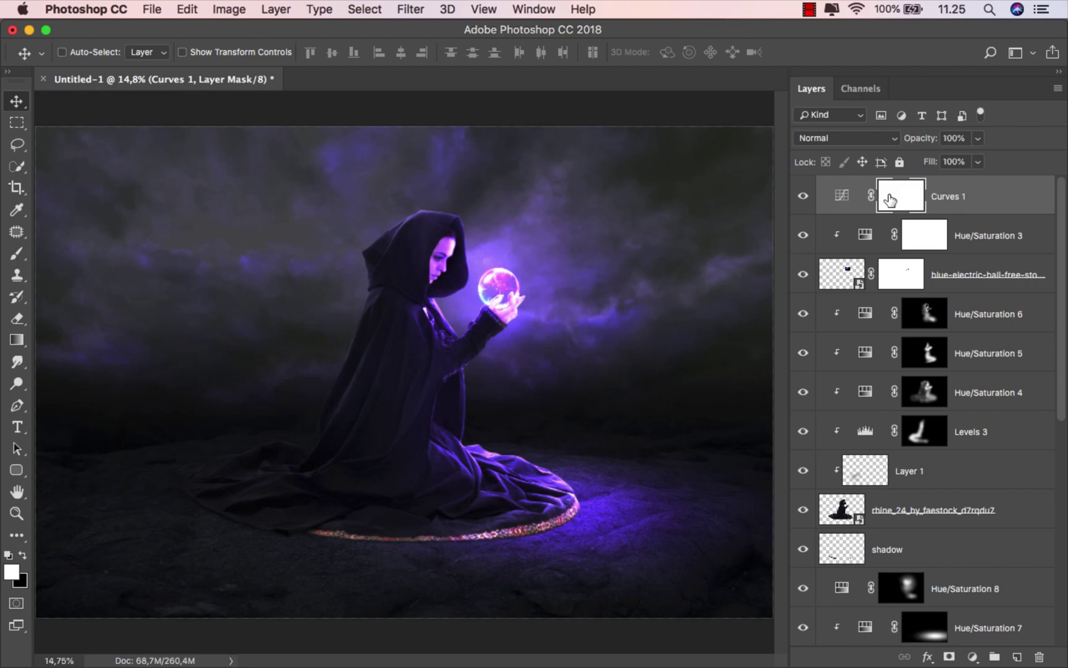
key(super+i)
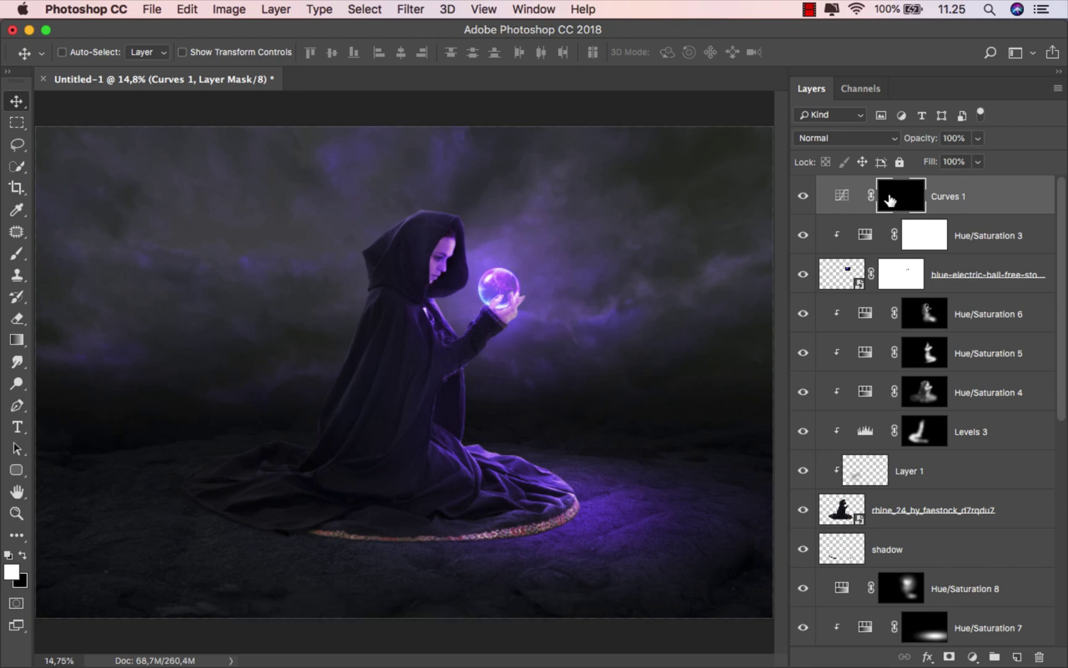
Brighten the electric ball by painting white on the Curves mask with a 372 px brush, raising the brush opacity to 26%.
click(24, 257)
click(68, 265)
drag(482, 374, 414, 370)
scroll(504, 278, up, 5)
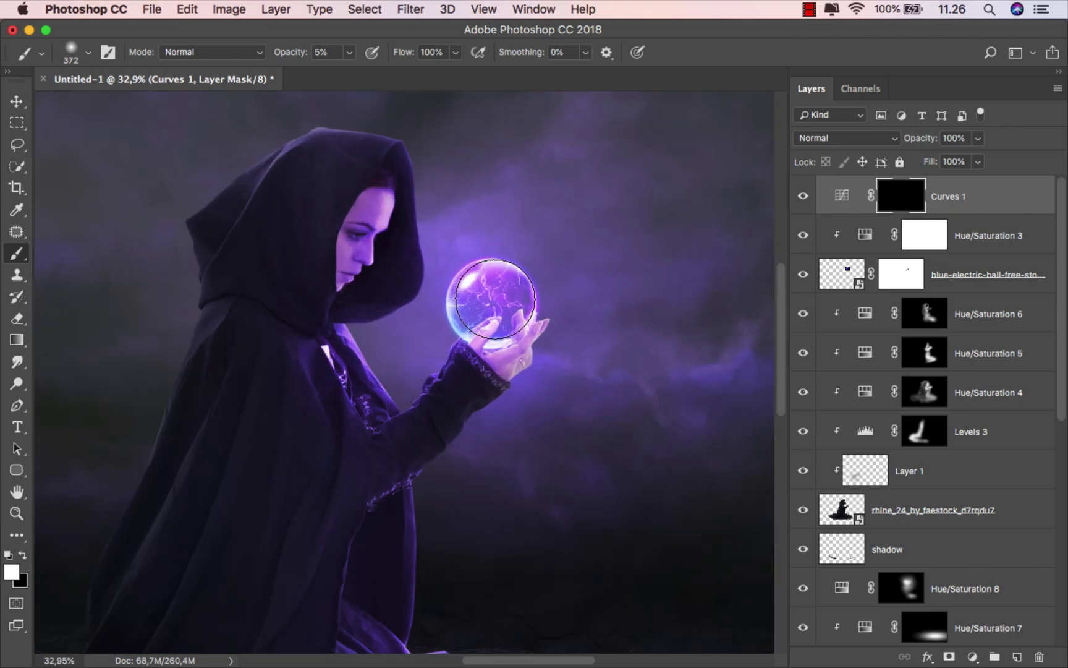
scroll(494, 286, up, 2)
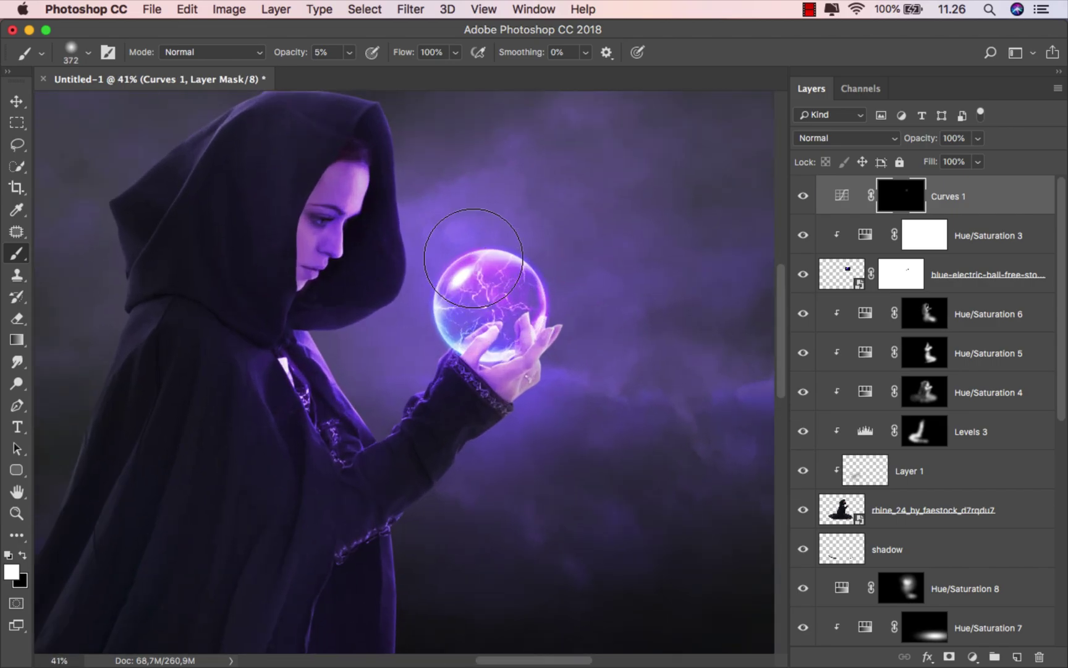
click(350, 53)
click(364, 72)
click(489, 314)
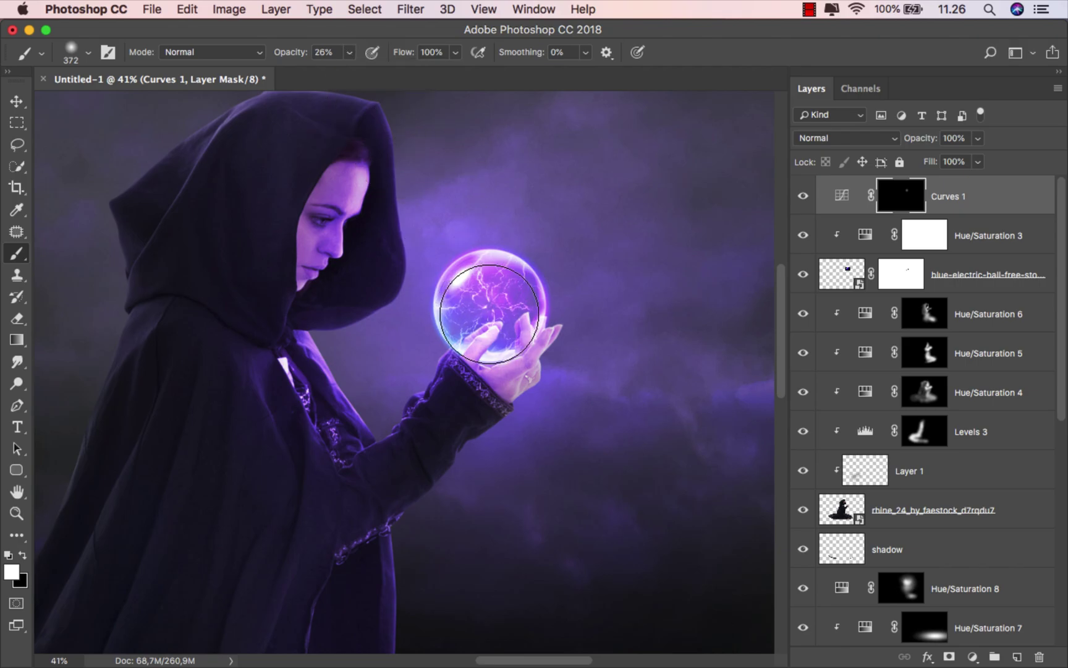
drag(490, 313, 483, 313)
click(489, 314)
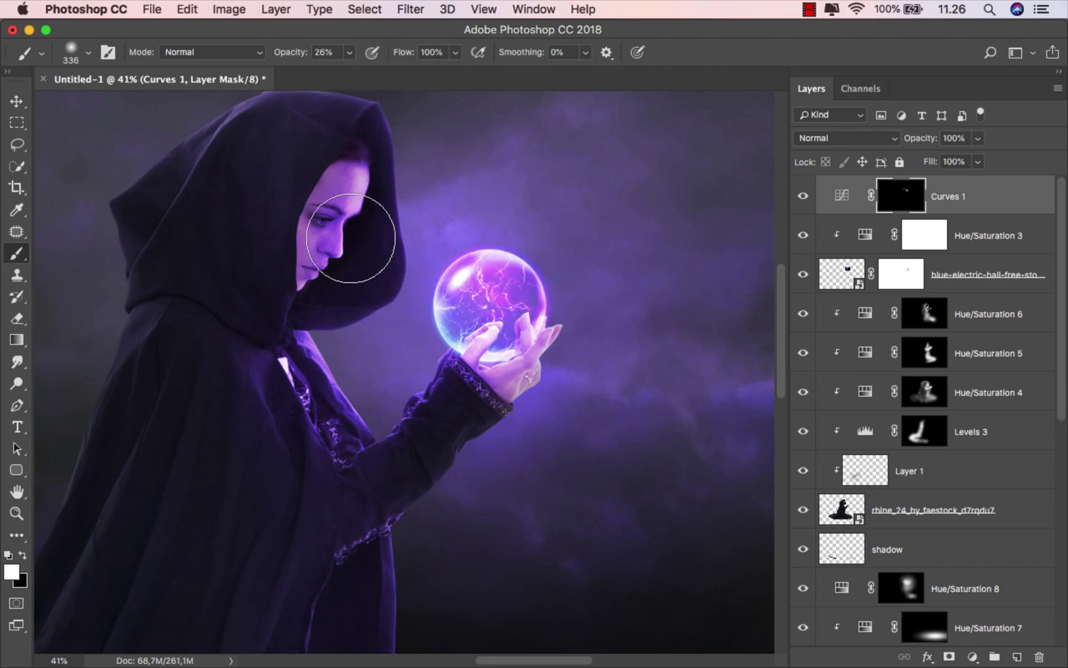
Brighten the woman's face on the Curves mask, undoing the first stroke and repainting with a 196 px brush at 26% opacity.
mouse_move(351, 238)
mouse_down()
mouse_move(367, 207)
mouse_move(321, 269)
mouse_move(344, 264)
mouse_move(333, 253)
mouse_up()
key(super+z)
drag(365, 193, 366, 218)
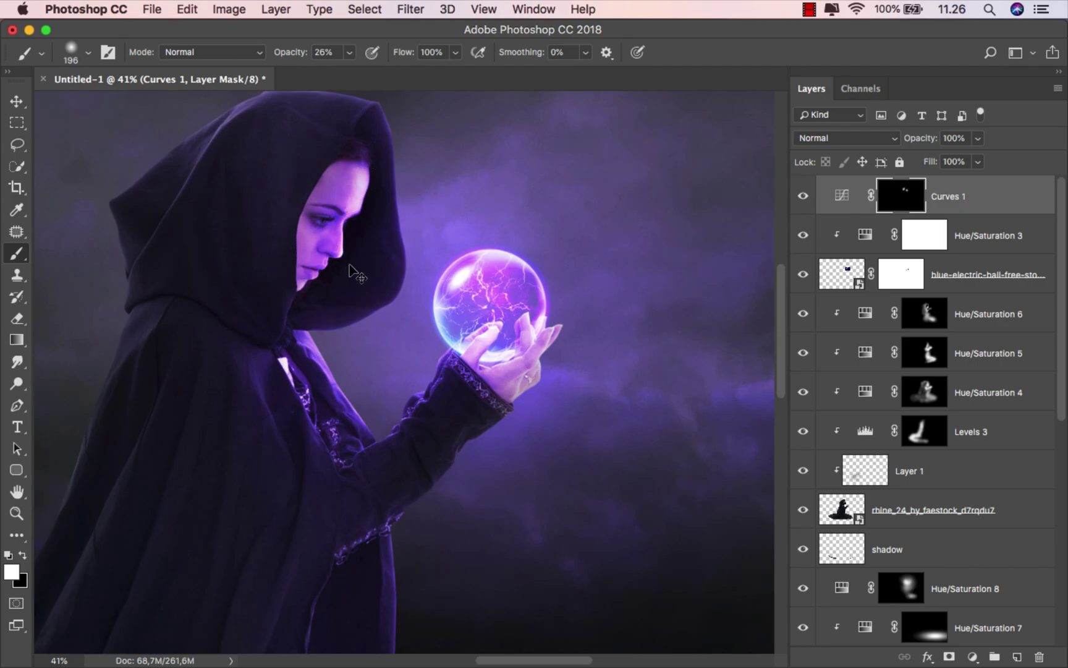
key(super+z)
scroll(339, 277, down, 2)
Brighten the area around the ball and hand on the Curves mask with a 422 px brush.
drag(344, 277, 364, 277)
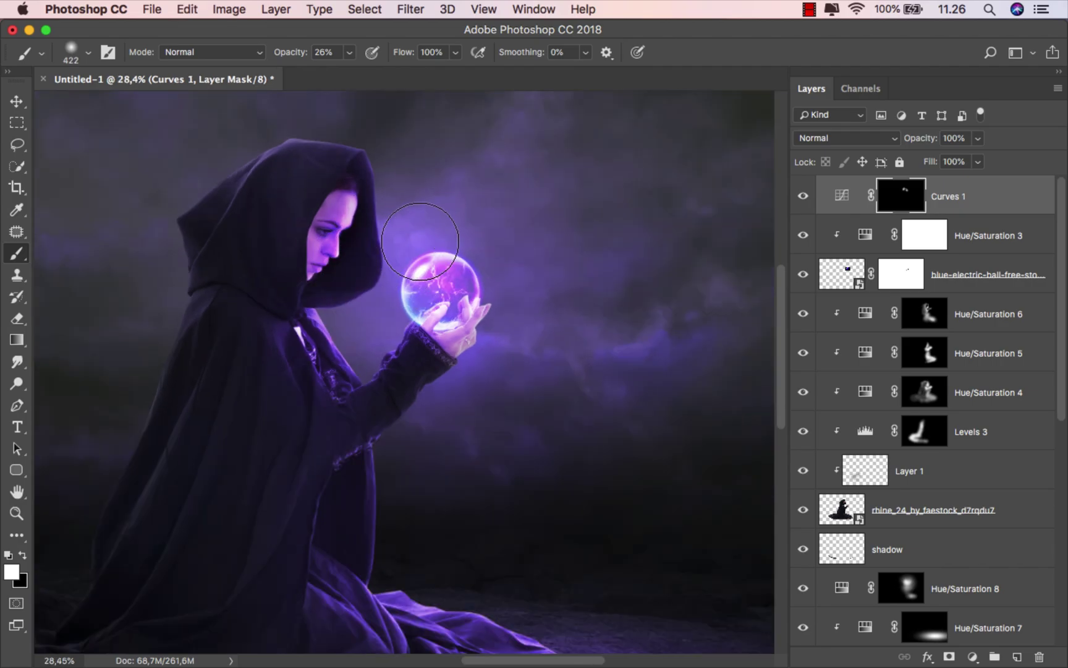
scroll(482, 325, down, 1)
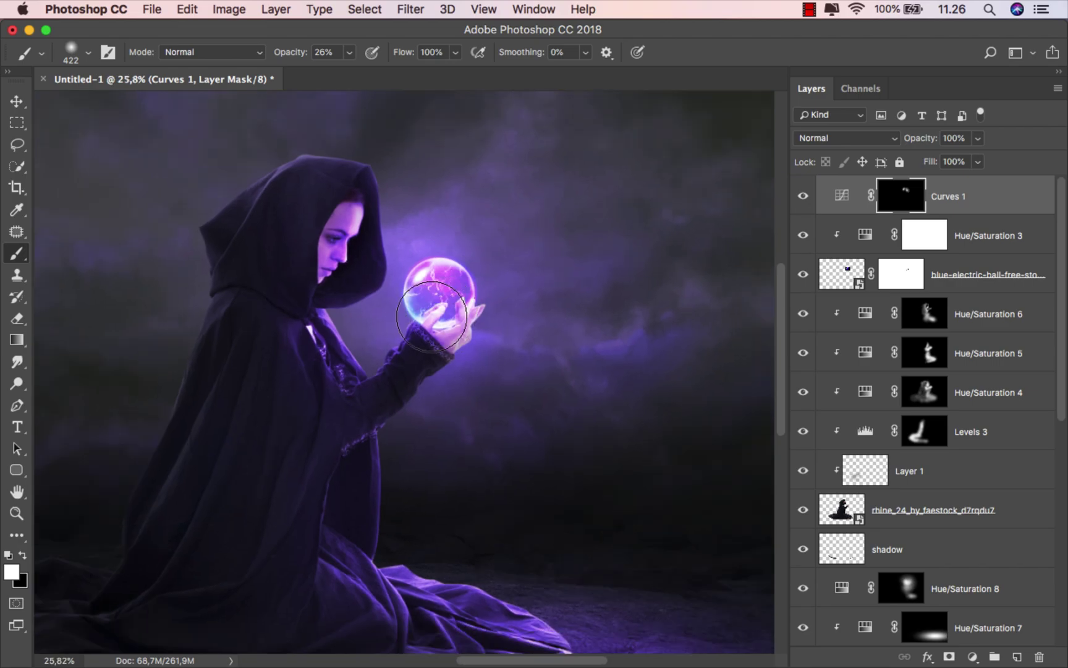
scroll(405, 297, down, 2)
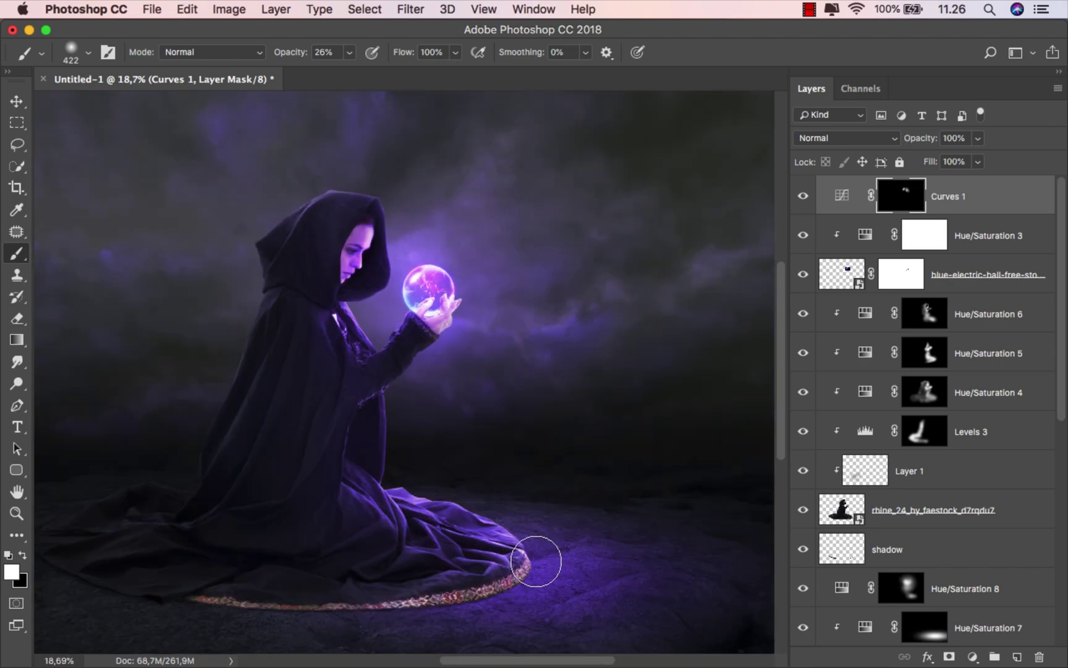
Brighten the hem, lit ground and robe front on the Curves mask with a 682 px brush, then compare the adjustment hidden and shown.
mouse_move(536, 560)
mouse_down()
mouse_move(436, 460)
mouse_move(426, 475)
mouse_move(342, 447)
mouse_move(433, 491)
mouse_up()
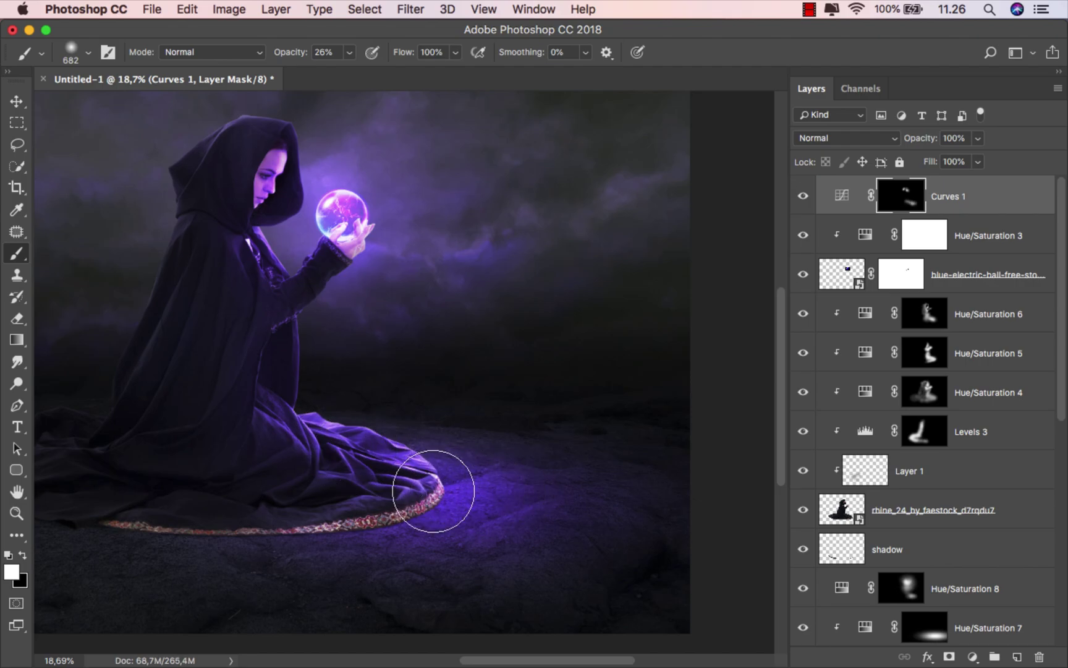
scroll(524, 490, down, 2)
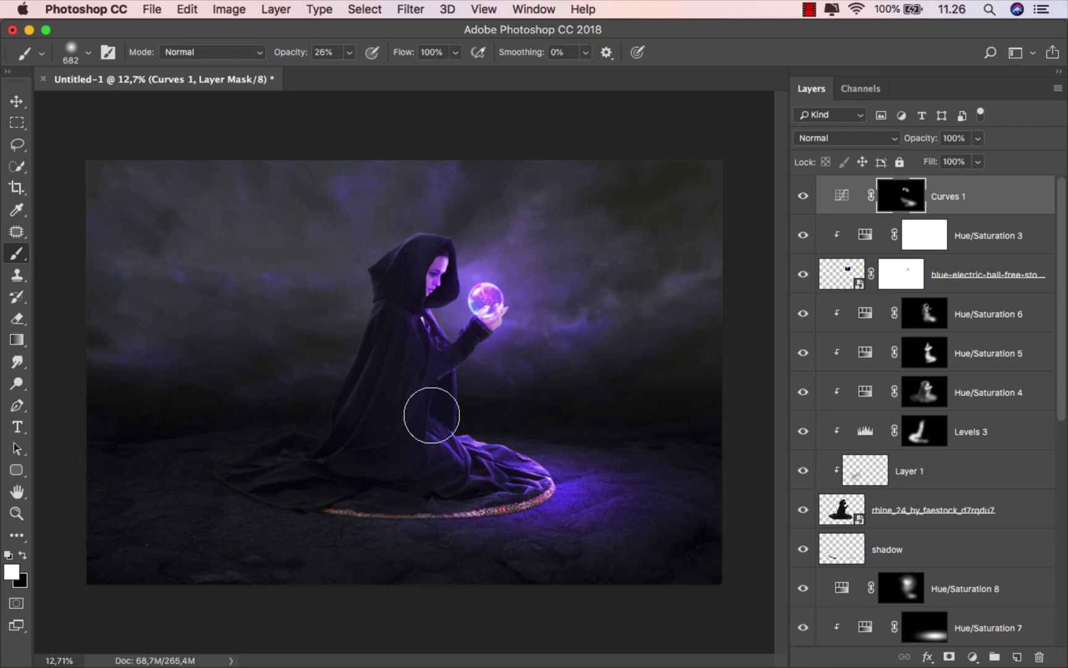
scroll(464, 424, up, 1)
mouse_move(431, 434)
mouse_down()
mouse_move(446, 448)
mouse_move(438, 414)
mouse_move(461, 333)
mouse_up()
scroll(421, 375, down, 2)
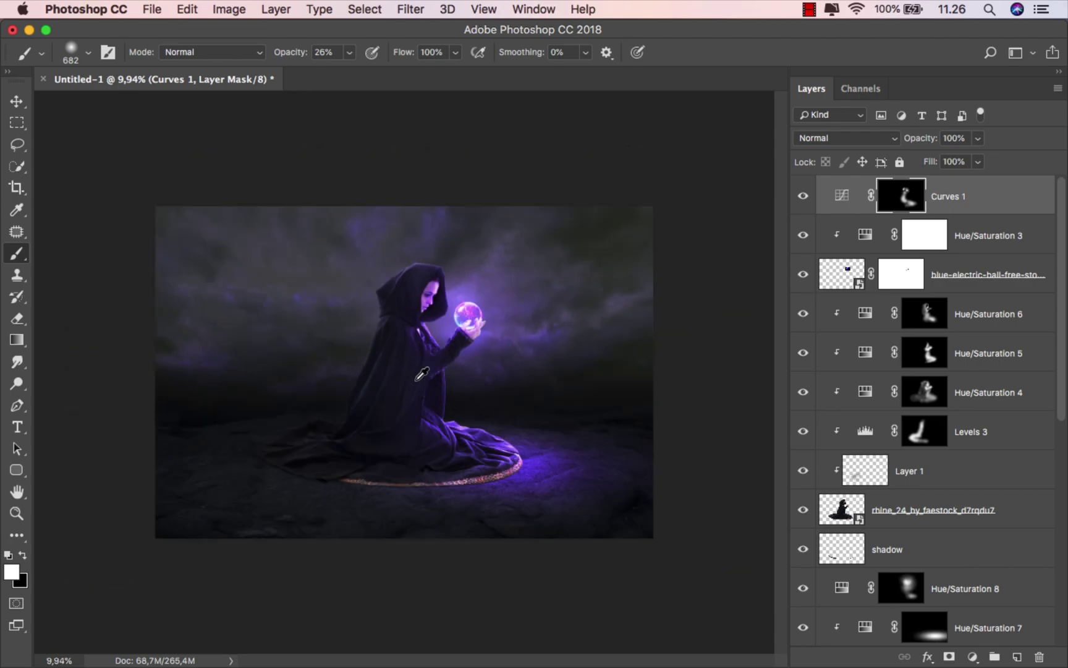
scroll(422, 374, up, 1)
click(806, 195)
click(806, 196)
click(805, 195)
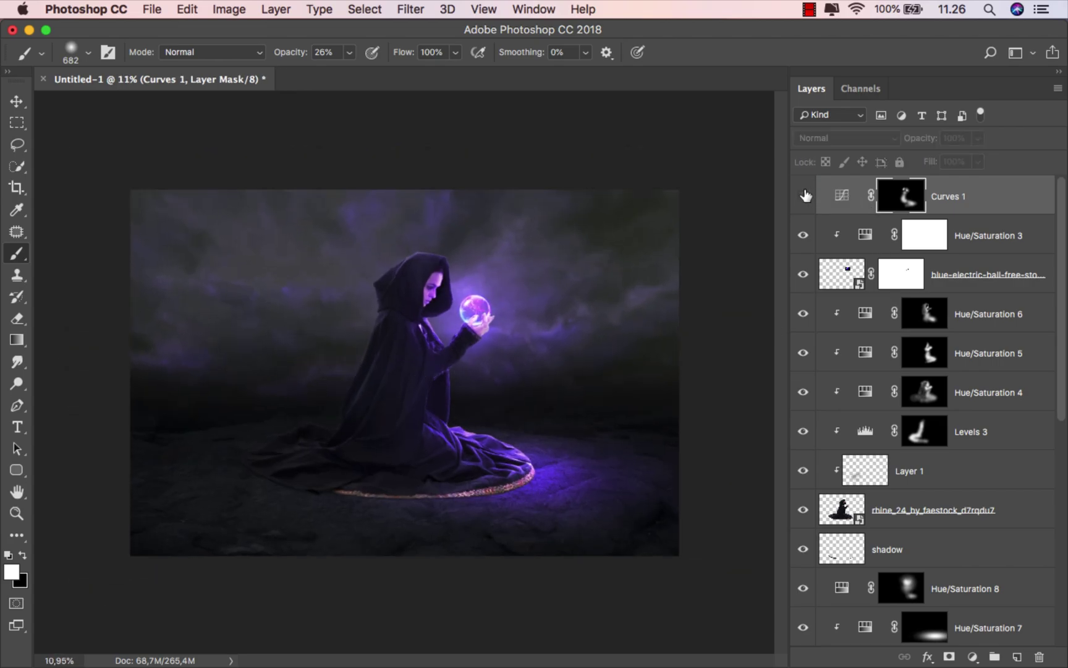
click(806, 195)
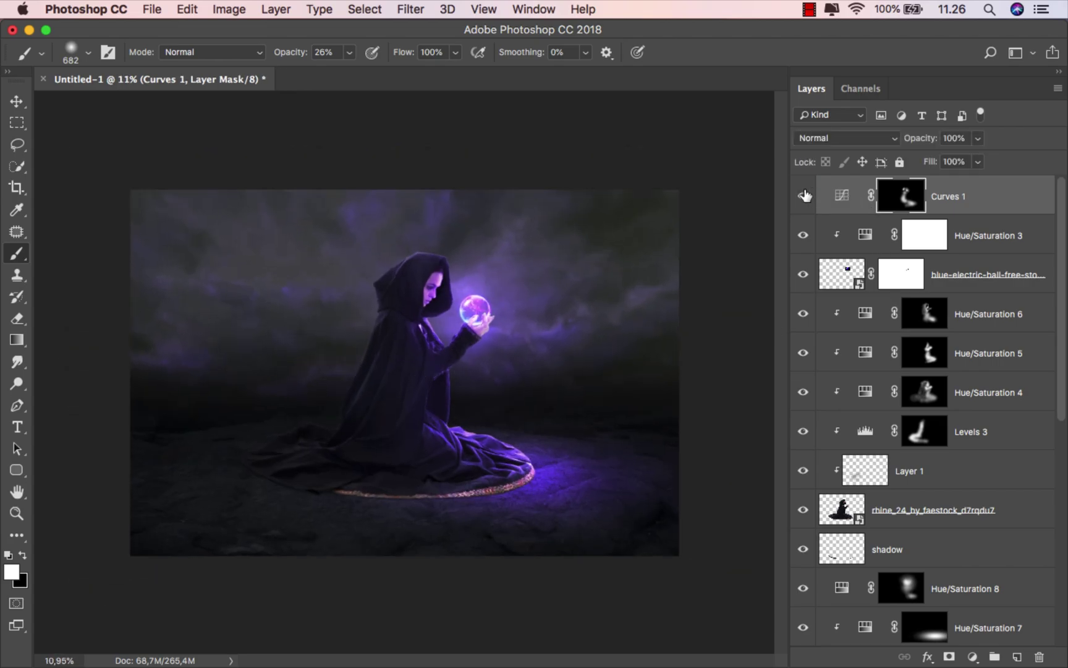
Add a Color Balance adjustment above Curves 1 with Highlights at -100, -100 and -68, then compare it hidden and shown.
click(983, 203)
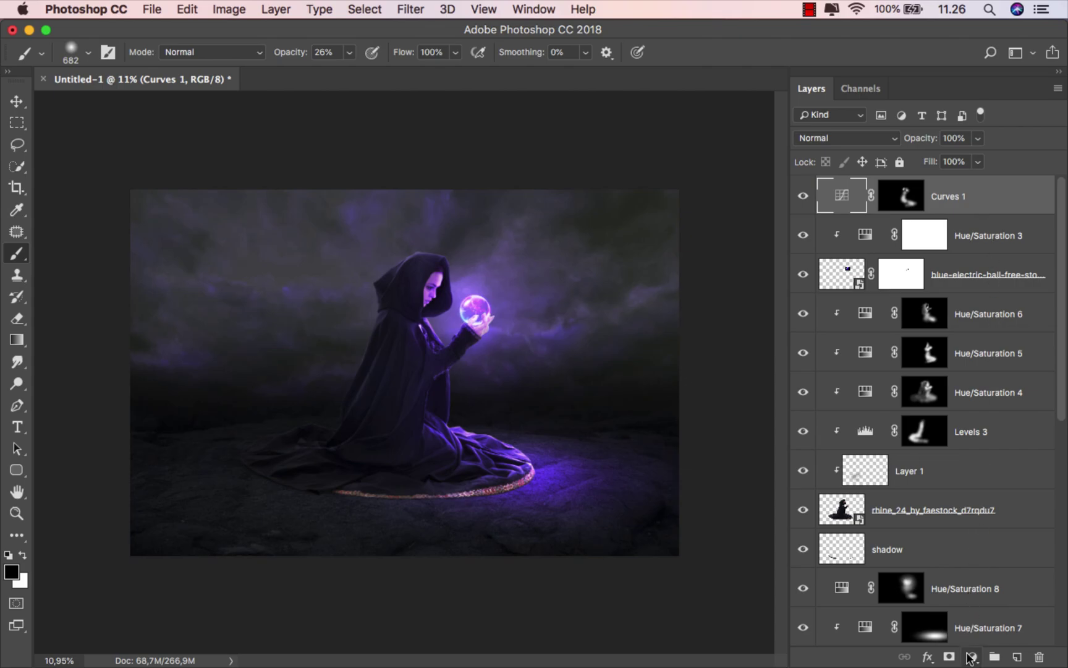
click(971, 657)
click(992, 493)
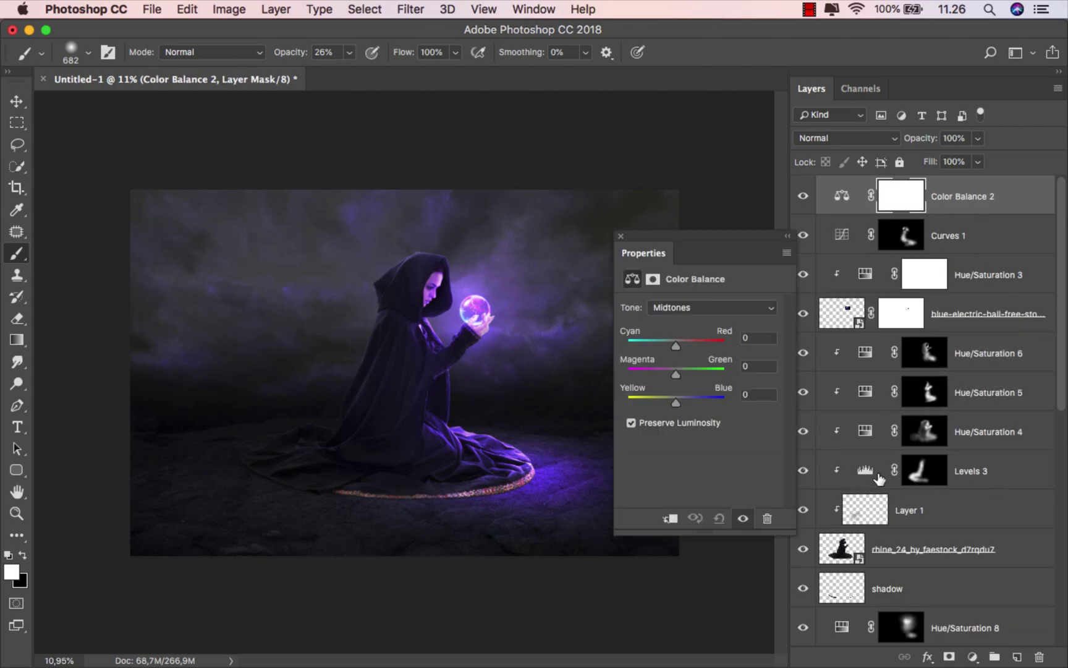
click(682, 307)
click(682, 320)
drag(678, 342, 598, 349)
drag(672, 368, 598, 370)
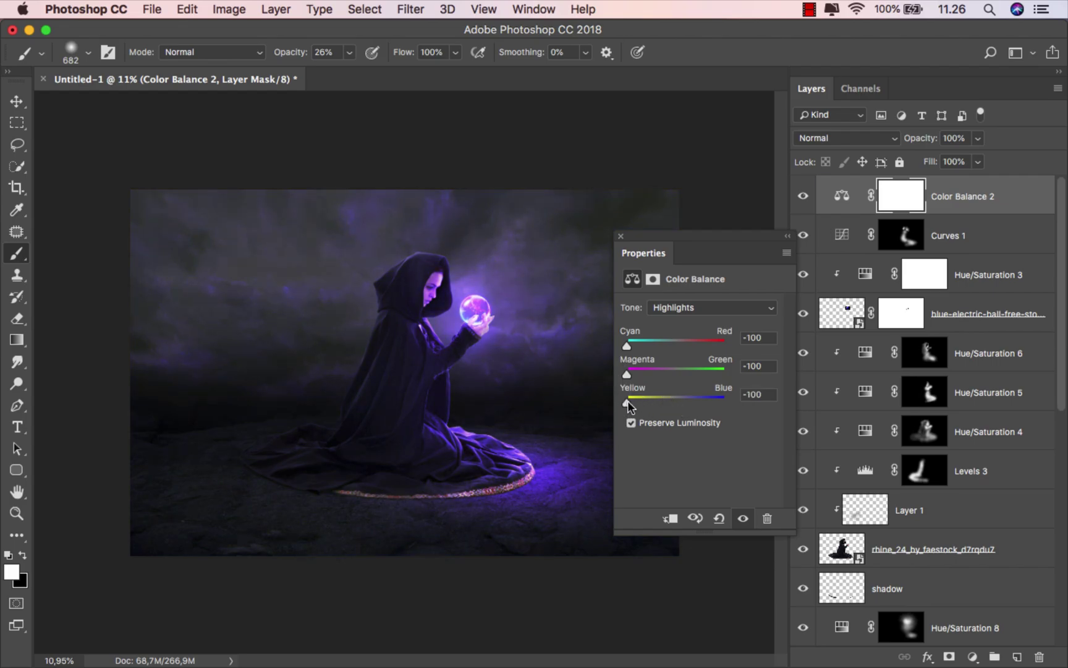
drag(633, 401, 642, 401)
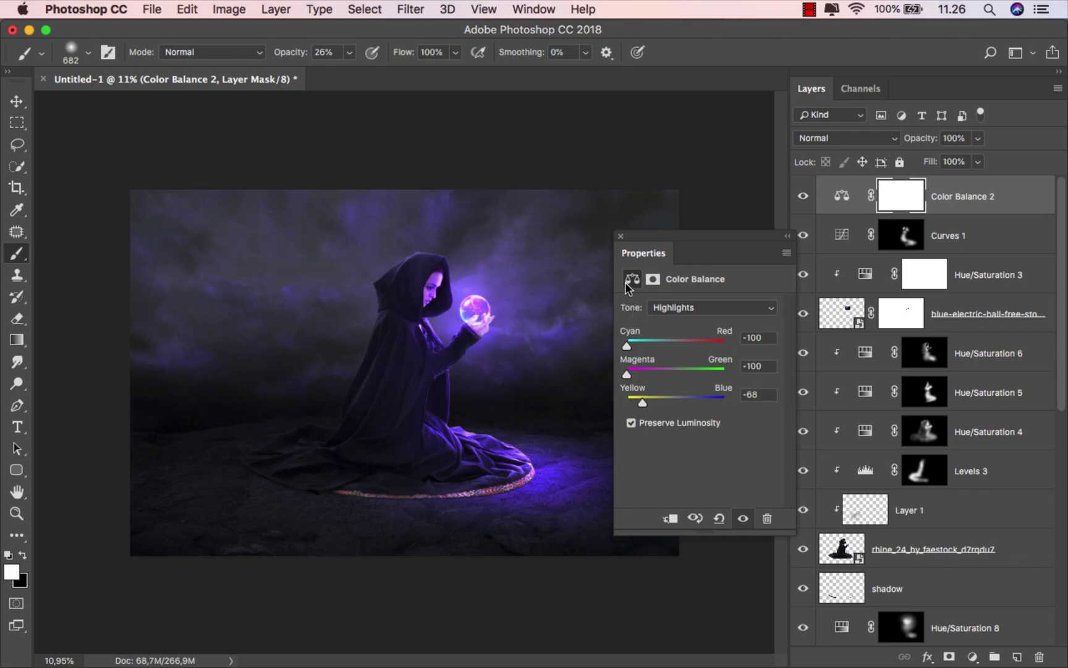
click(621, 236)
click(803, 199)
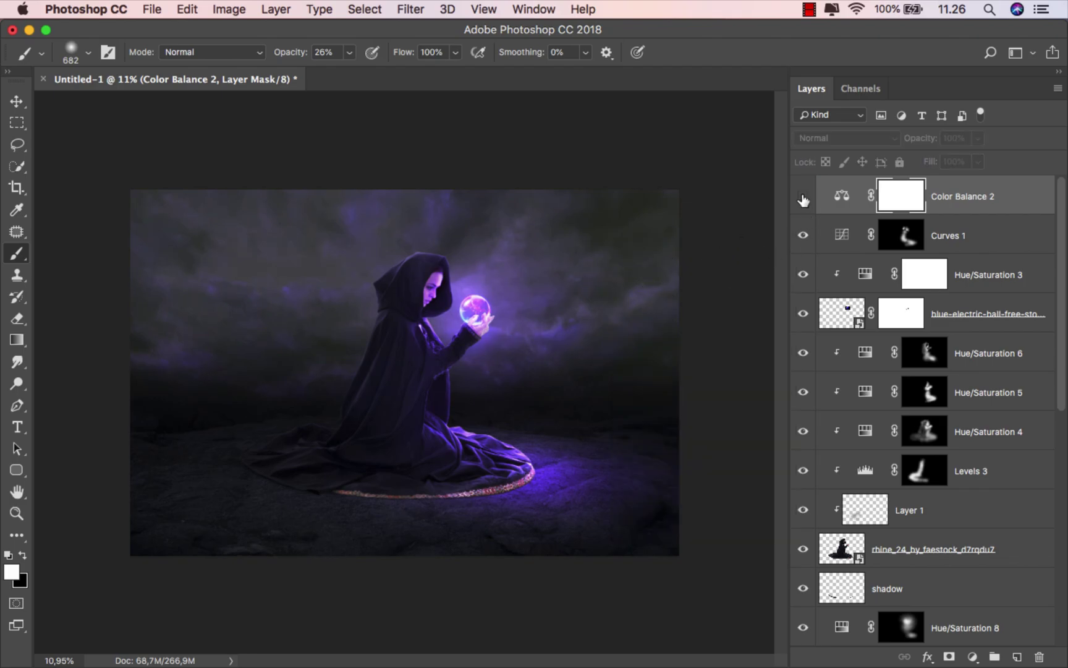
click(800, 199)
scroll(527, 326, up, 3)
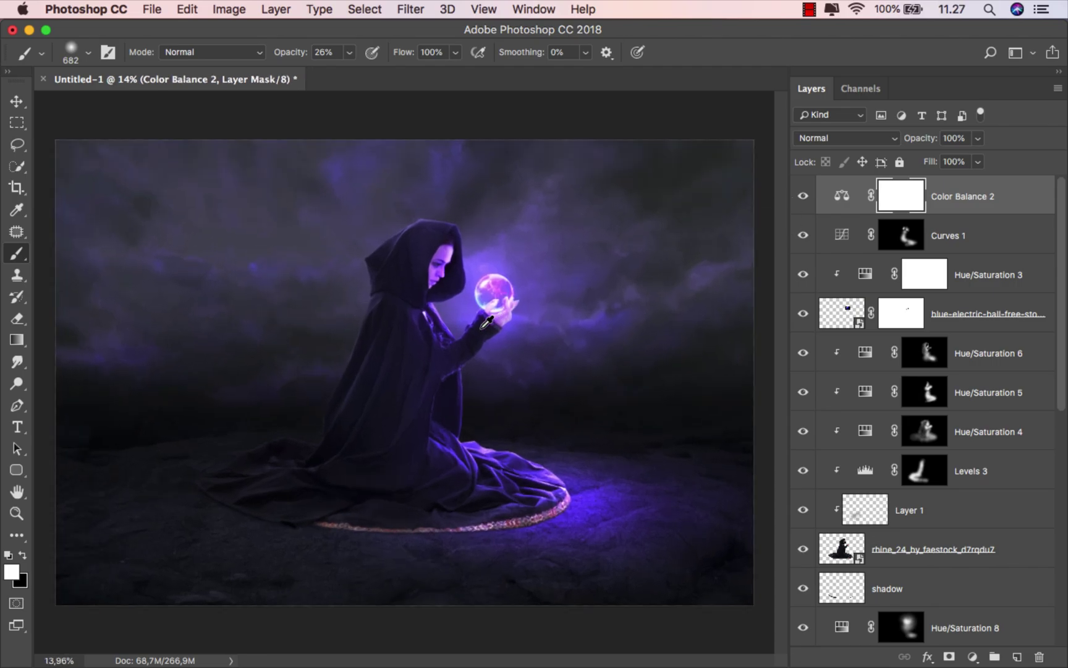
Add a Curves adjustment above Color Balance 2, anchor the diagonal with three evenly spaced points and set the white point's input to 237.
click(992, 192)
key(v)
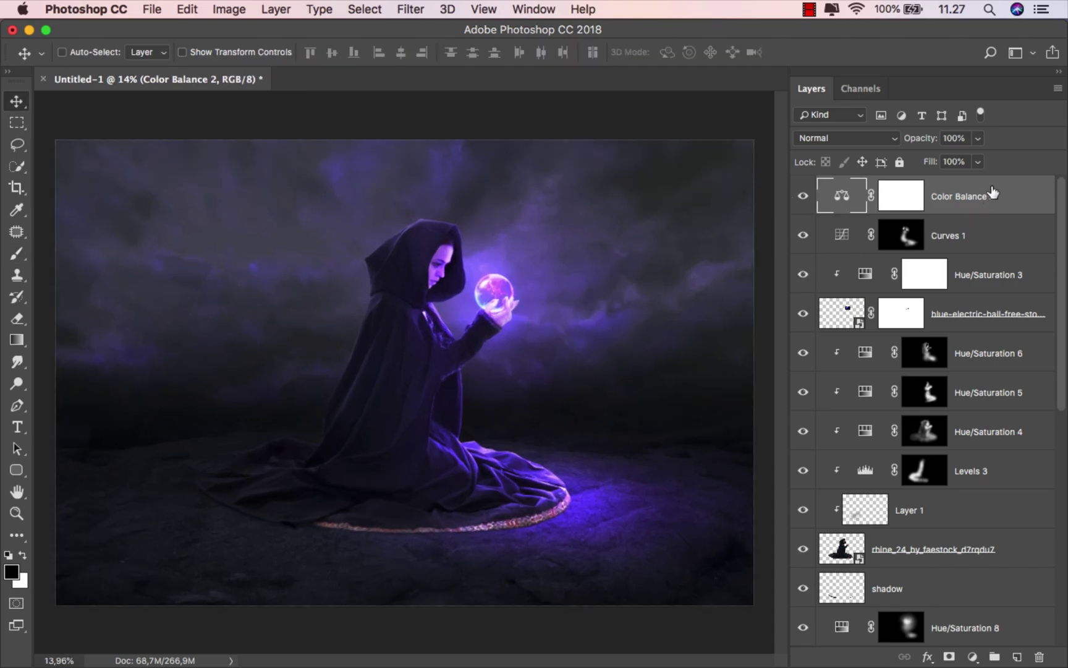
click(973, 656)
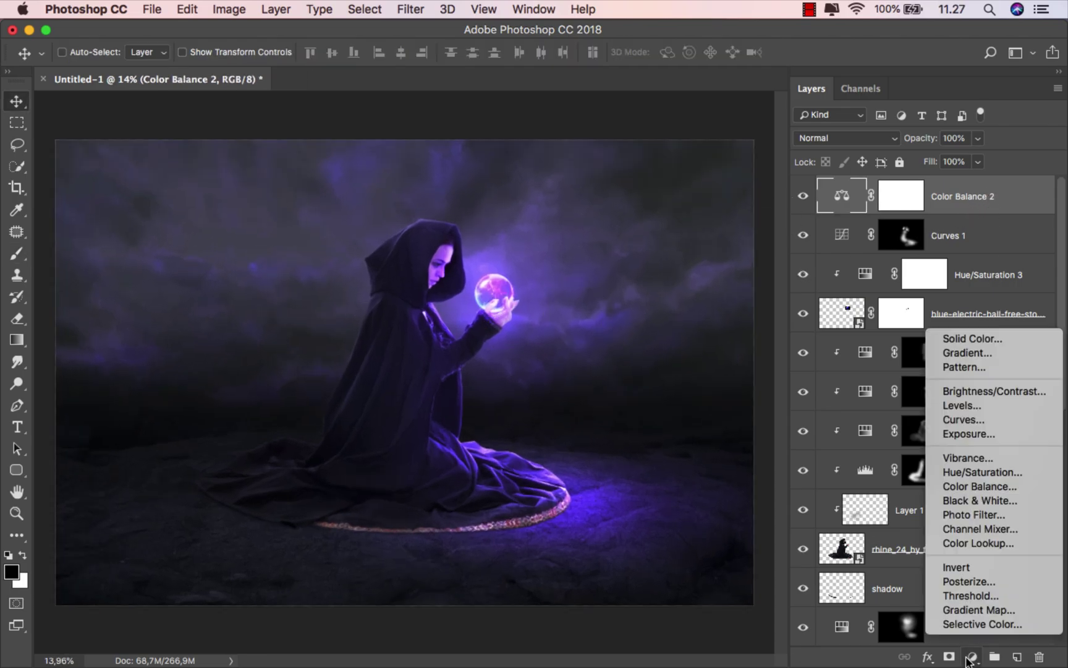
click(979, 420)
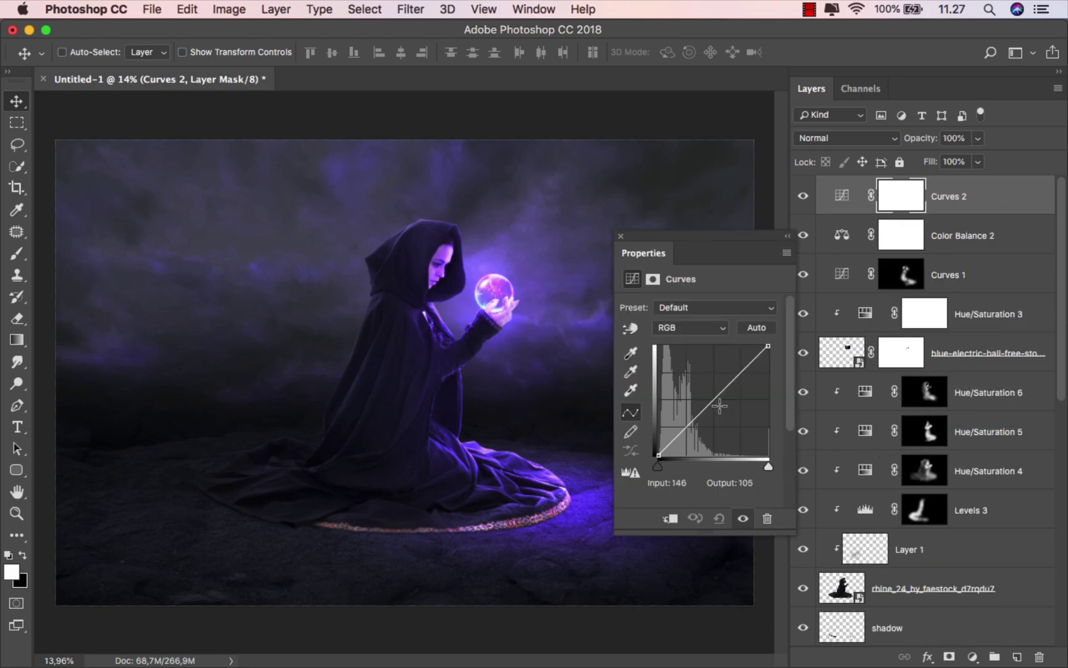
click(713, 399)
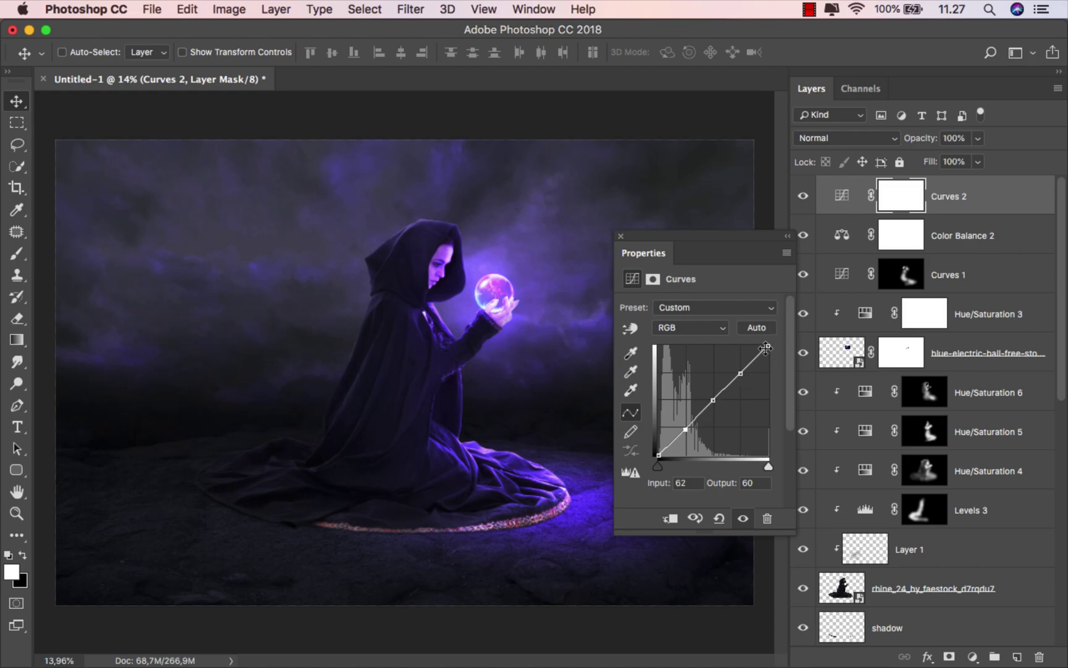
drag(768, 345, 760, 339)
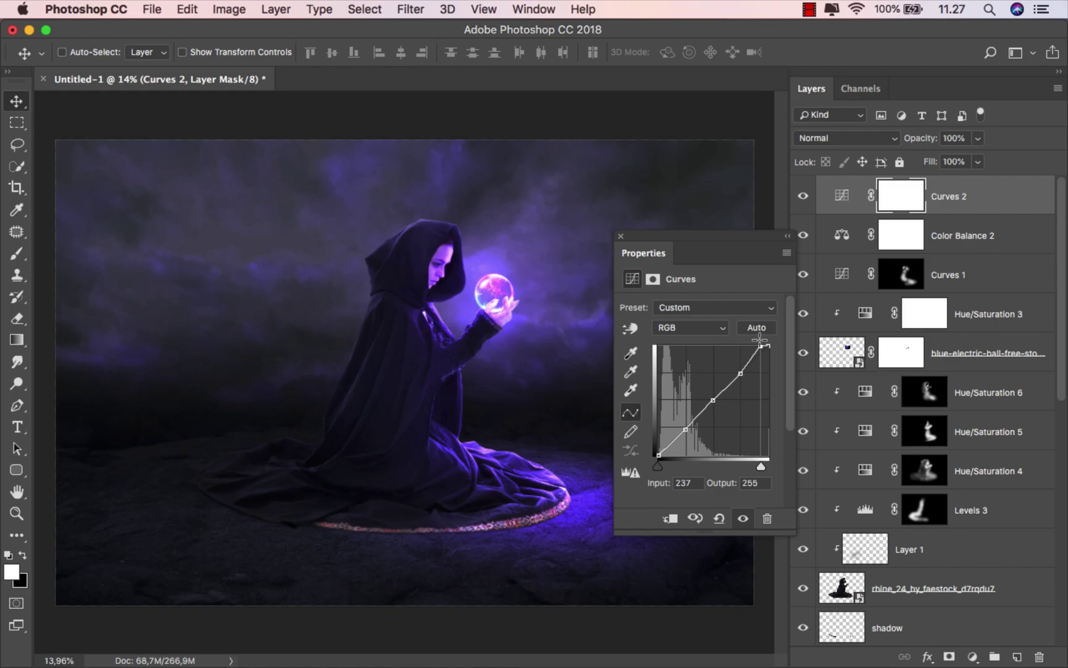
Add a deep-shadow point between the black point and the lowest anchor, and raise the black point to output 12.
click(685, 430)
click(672, 444)
drag(658, 455, 655, 448)
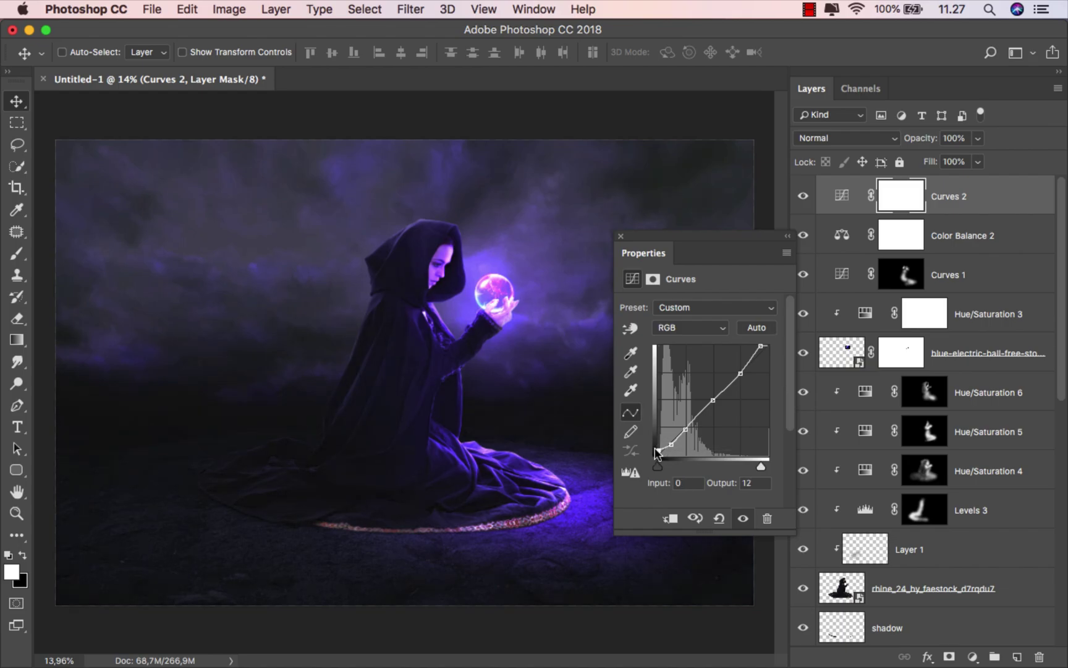
Raise the curve's upper anchor to input 191, output 199, then compare the new Curves adjustment hidden and shown.
click(740, 370)
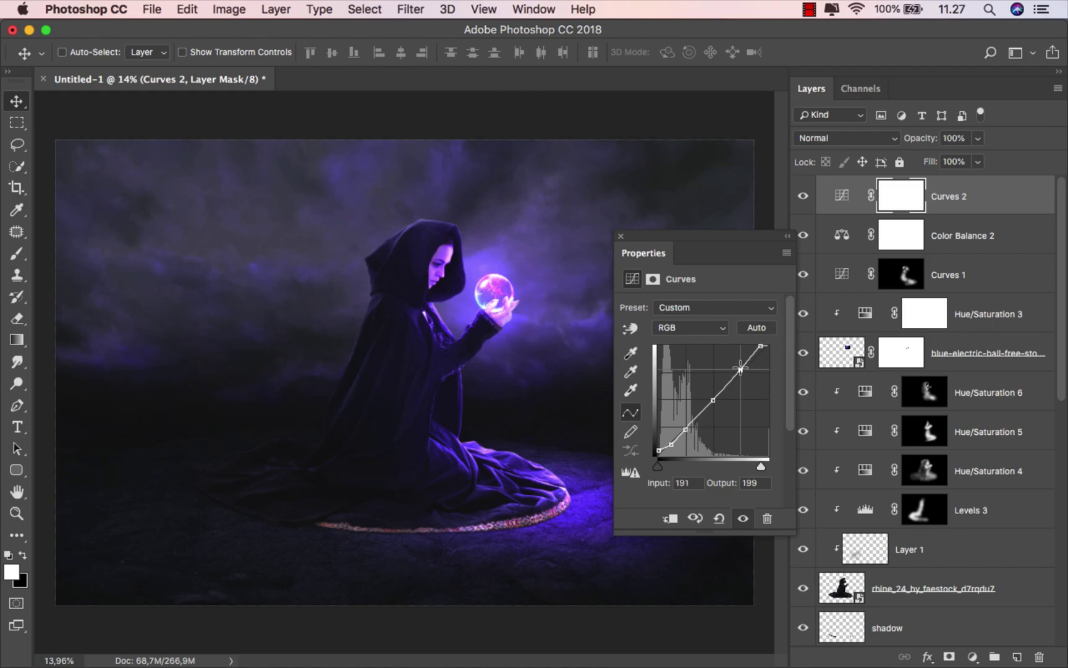
drag(740, 370, 740, 369)
click(685, 429)
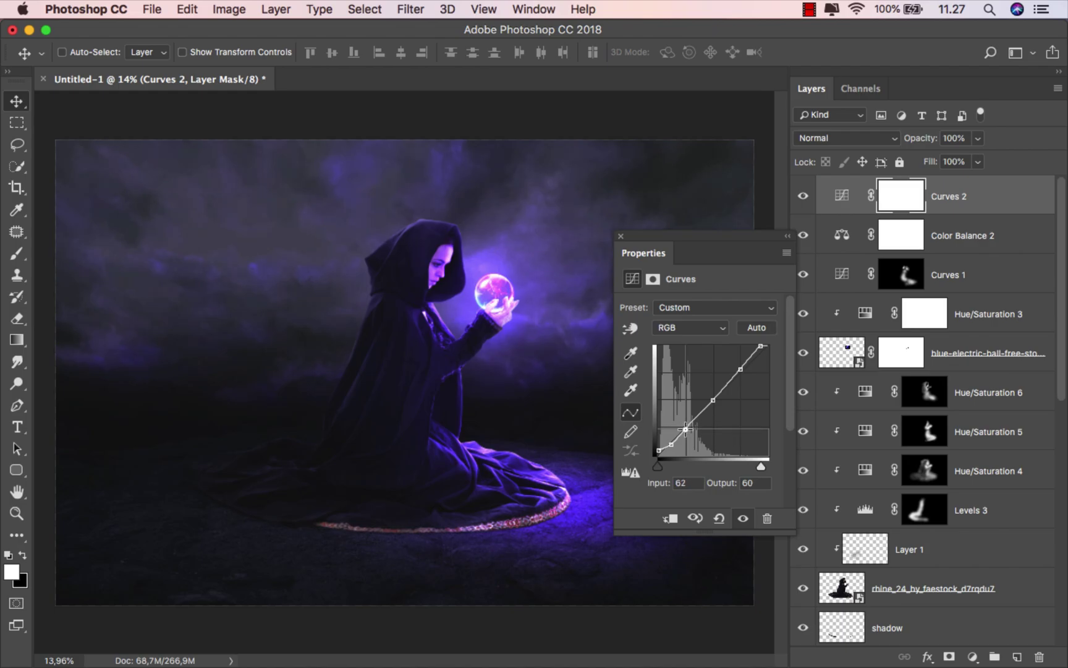
click(712, 399)
drag(760, 346, 760, 345)
click(619, 235)
click(803, 196)
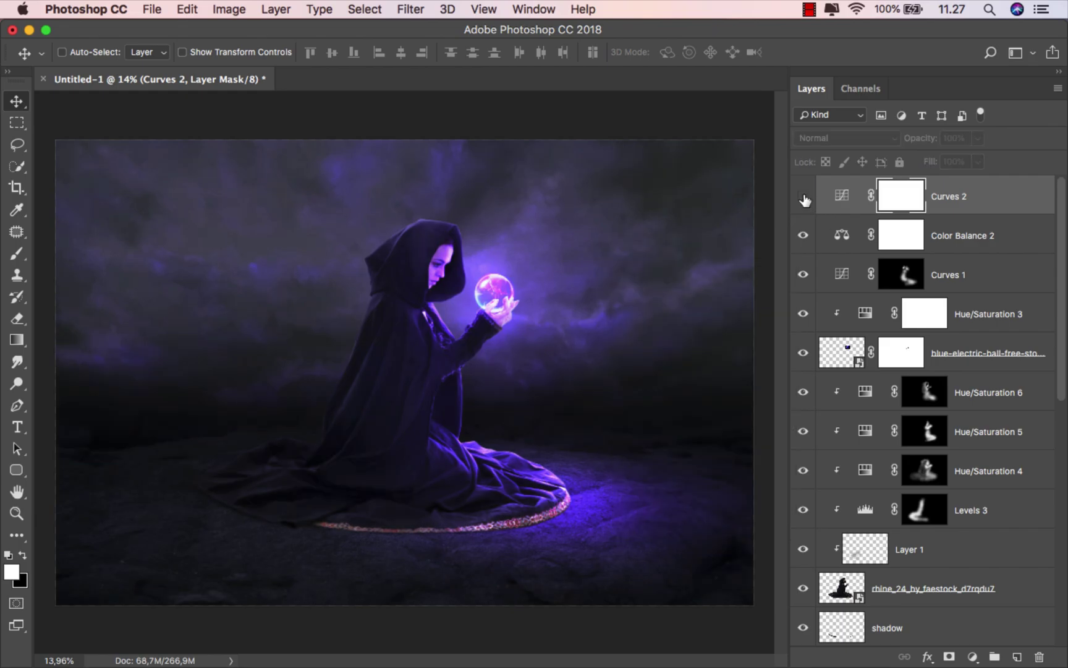
click(803, 196)
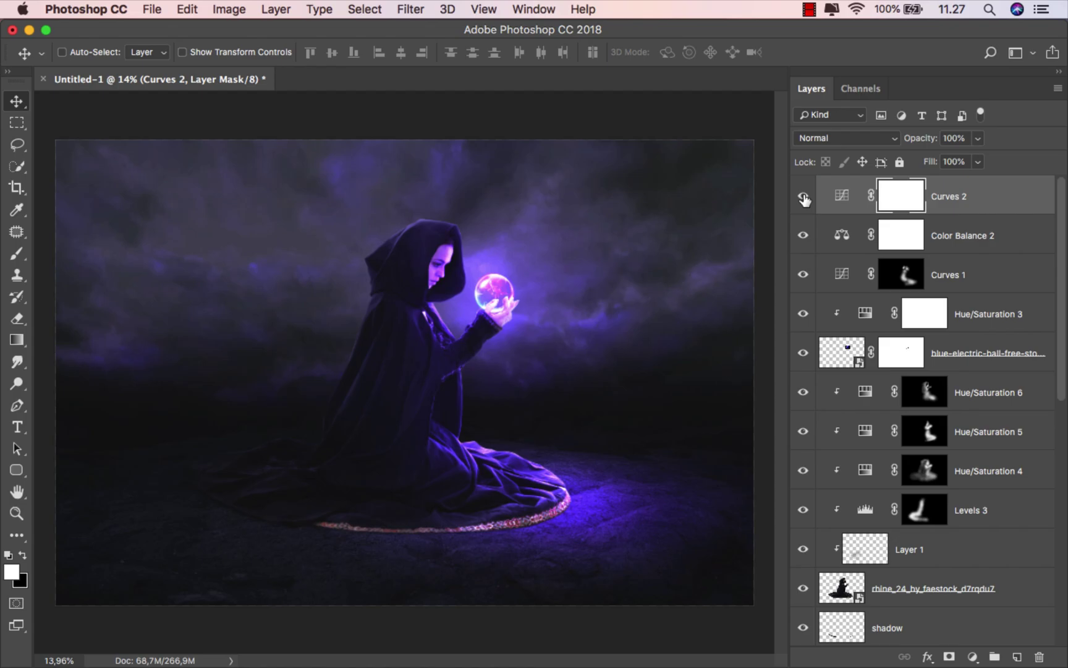
click(975, 198)
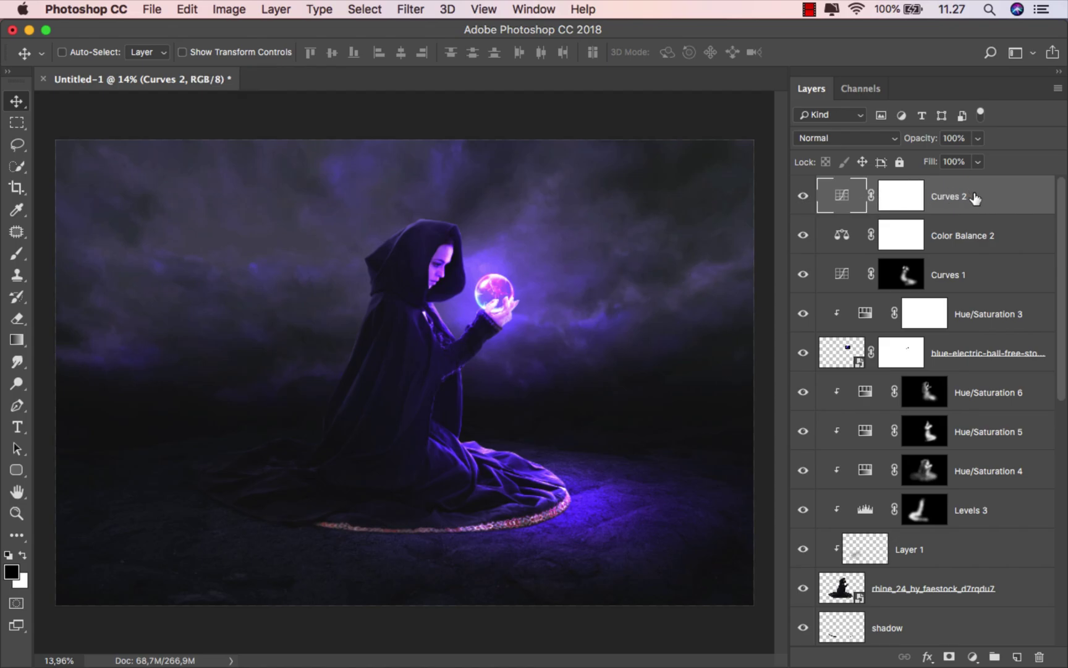